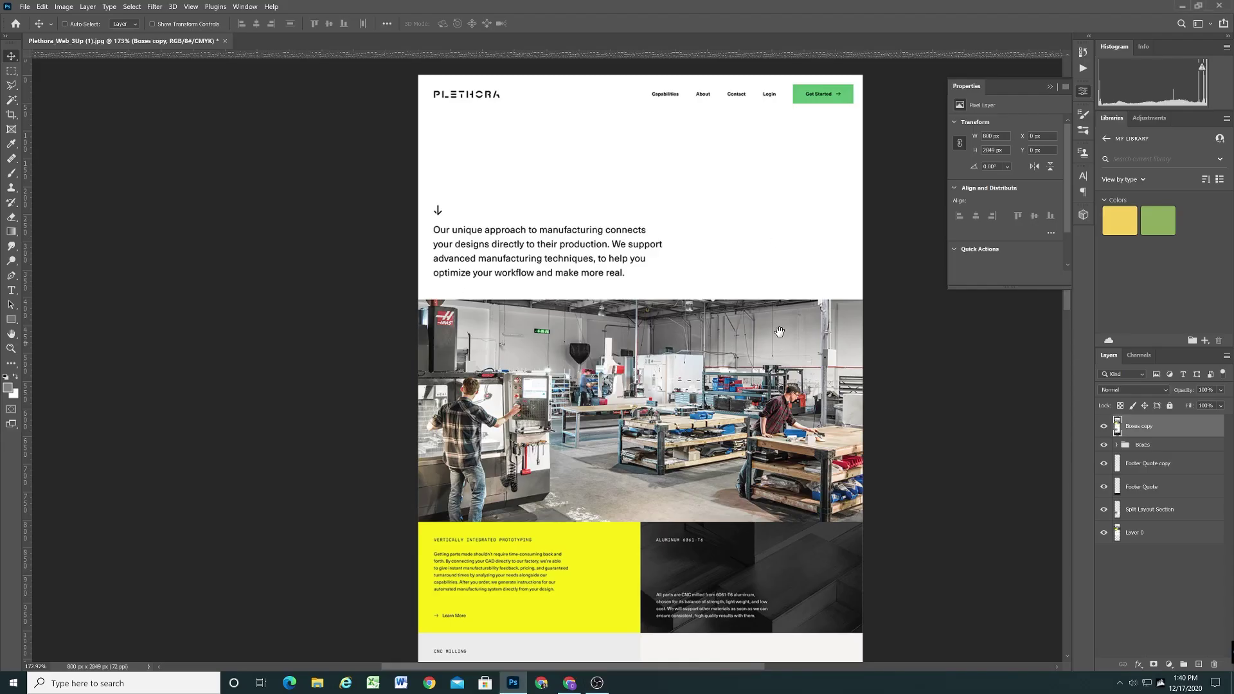
Examine the full Plethora homepage mockup, from the header and hero photo through the content sections to the footer quote.
{"action": "scroll", "coordinate": [781, 281], "scroll_direction": "down", "scroll_amount": 5}
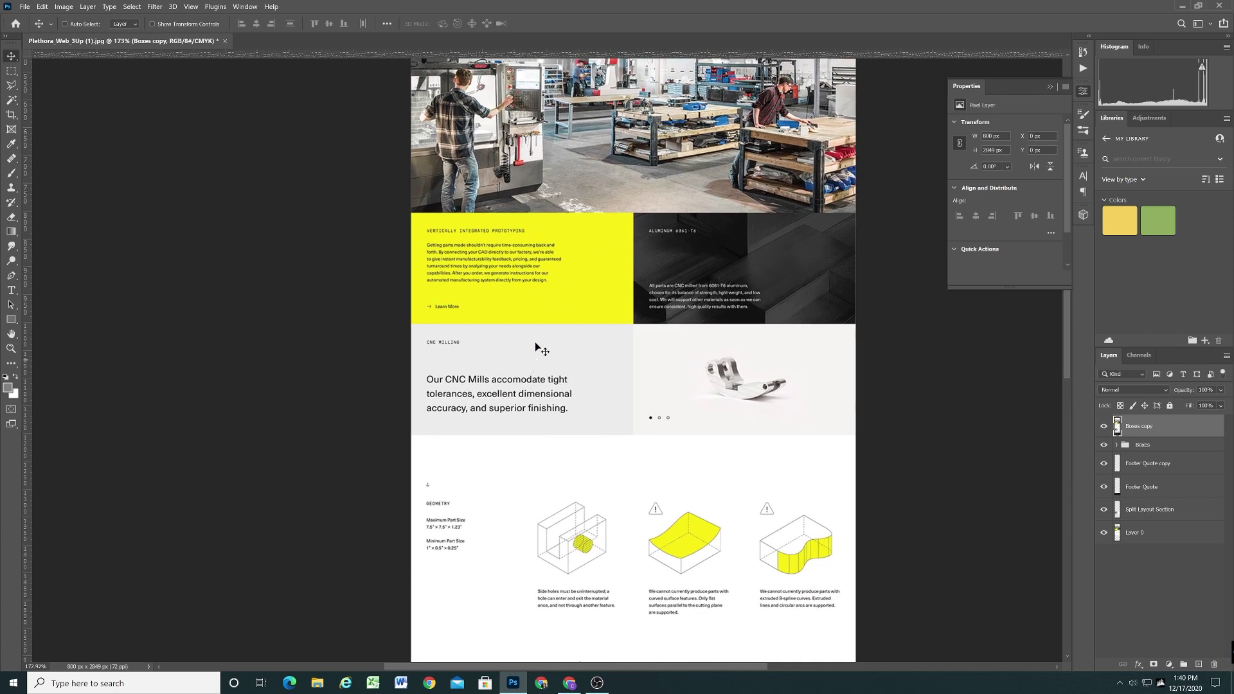
{"action": "scroll", "coordinate": [792, 299], "scroll_direction": "down", "scroll_amount": 4}
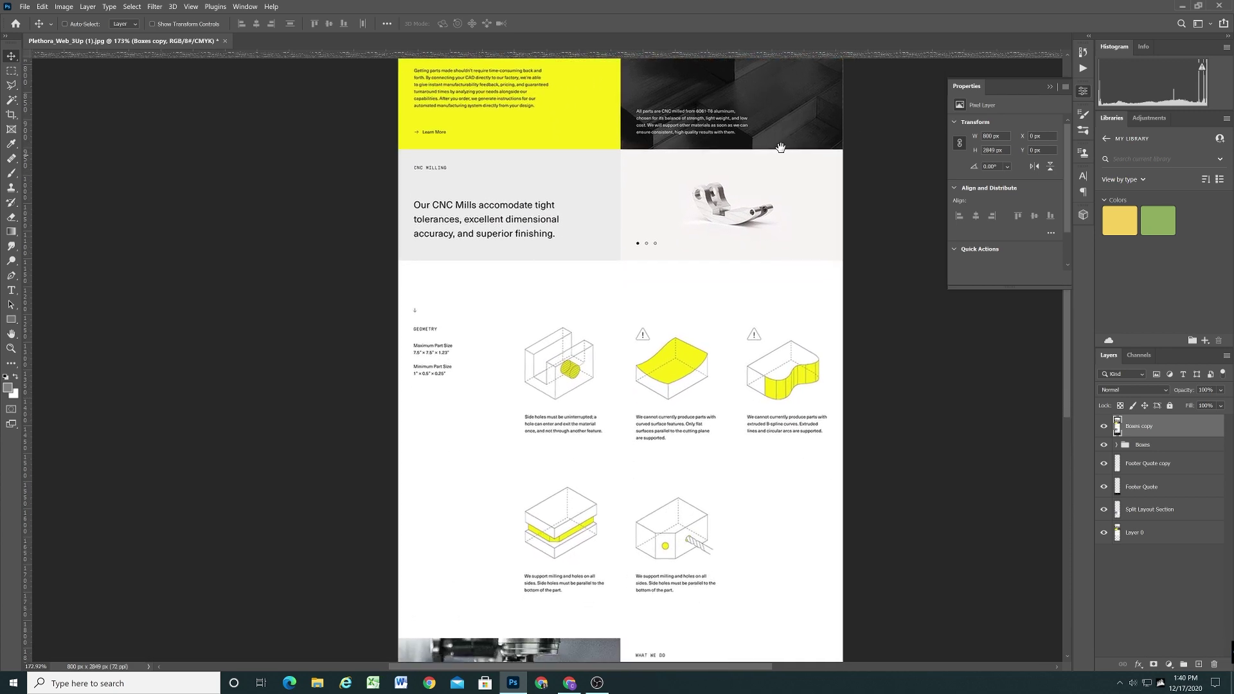
{"action": "scroll", "coordinate": [767, 371], "scroll_direction": "down", "scroll_amount": 4}
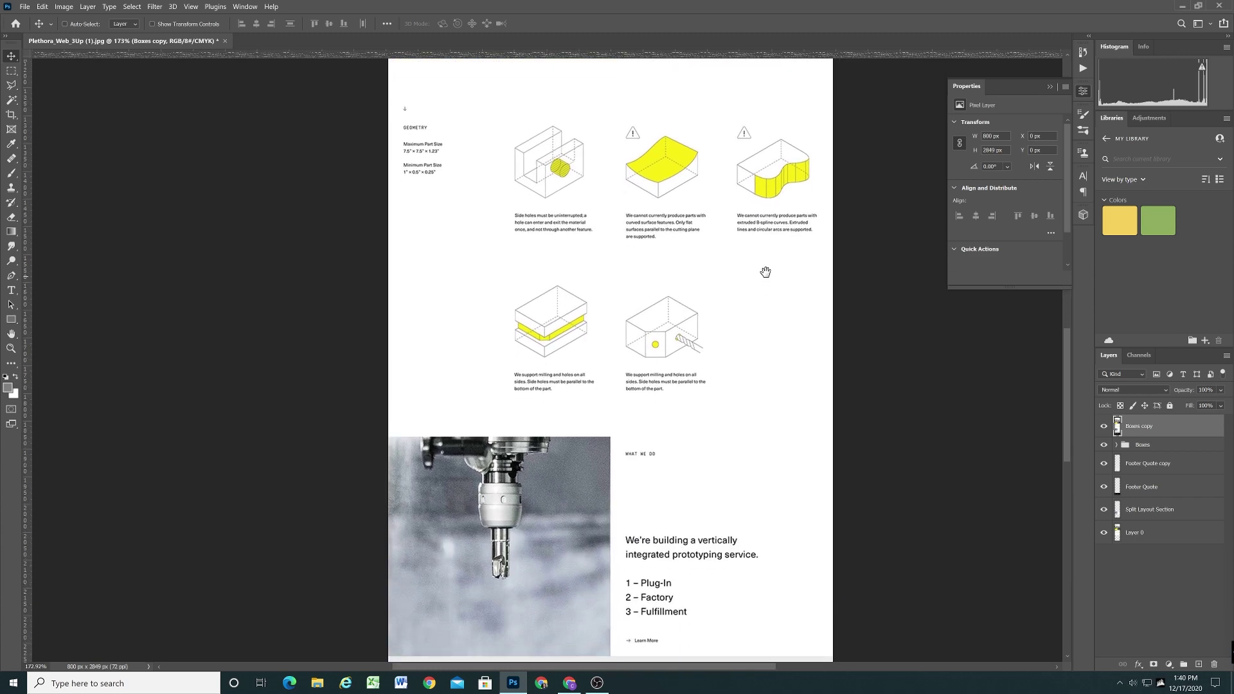
{"action": "scroll", "coordinate": [754, 309], "scroll_direction": "down", "scroll_amount": 2}
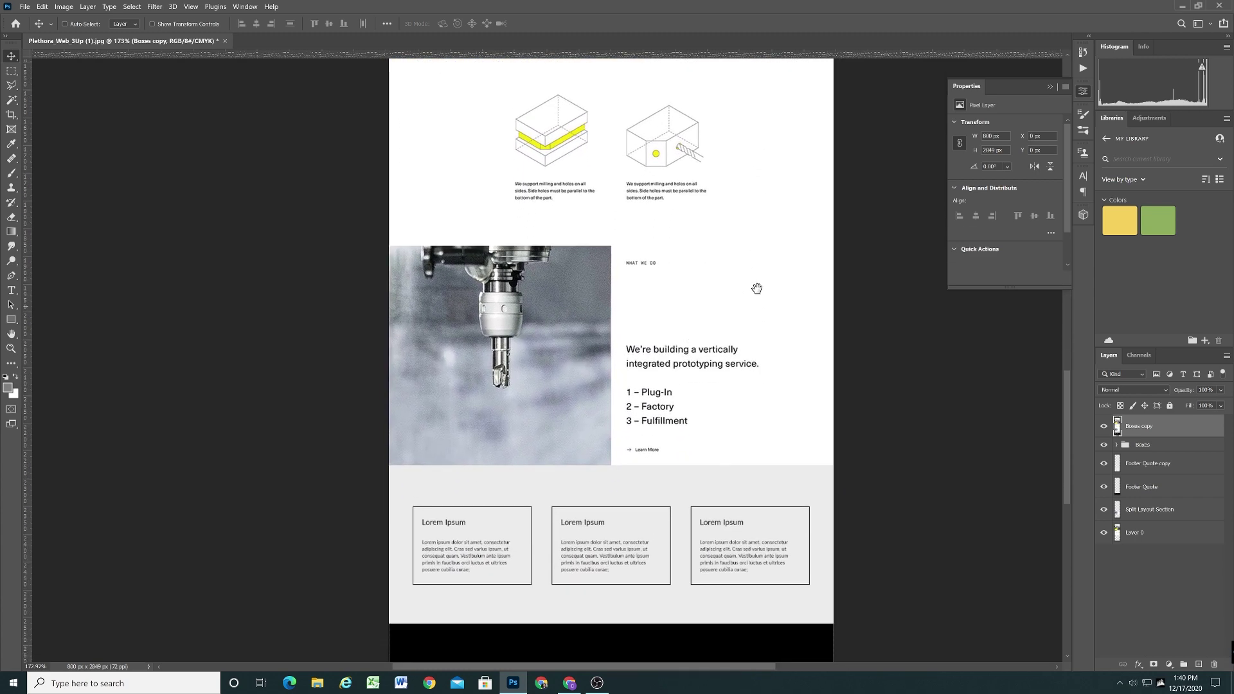
{"action": "scroll", "coordinate": [755, 385], "scroll_direction": "up", "scroll_amount": 8}
{"action": "scroll", "coordinate": [755, 395], "scroll_direction": "up", "scroll_amount": 2}
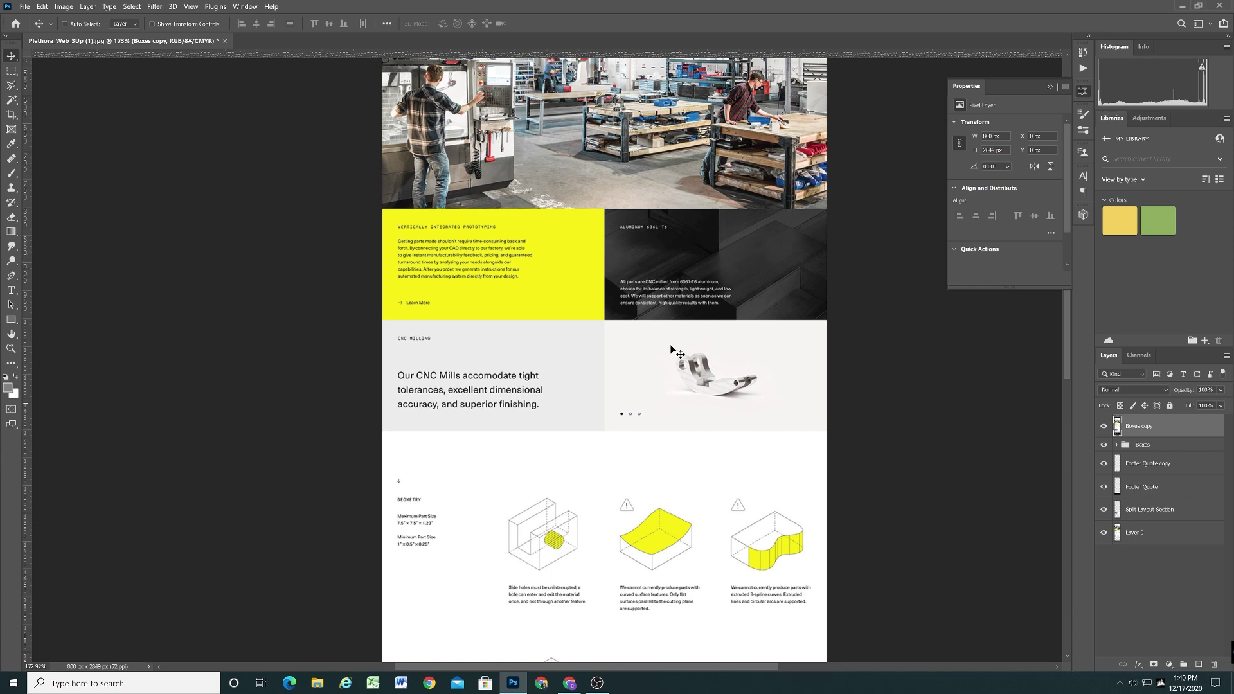
{"action": "scroll", "coordinate": [675, 360], "scroll_direction": "down", "scroll_amount": 10}
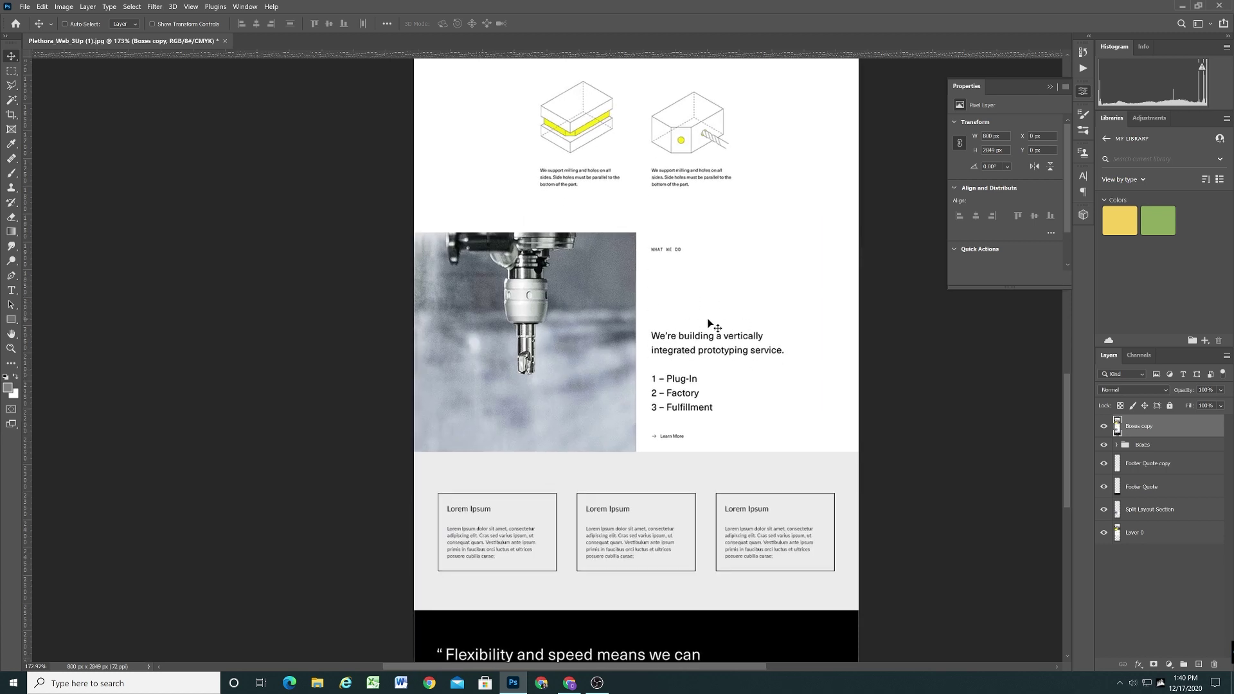
{"action": "scroll", "coordinate": [700, 397], "scroll_direction": "down", "scroll_amount": 3}
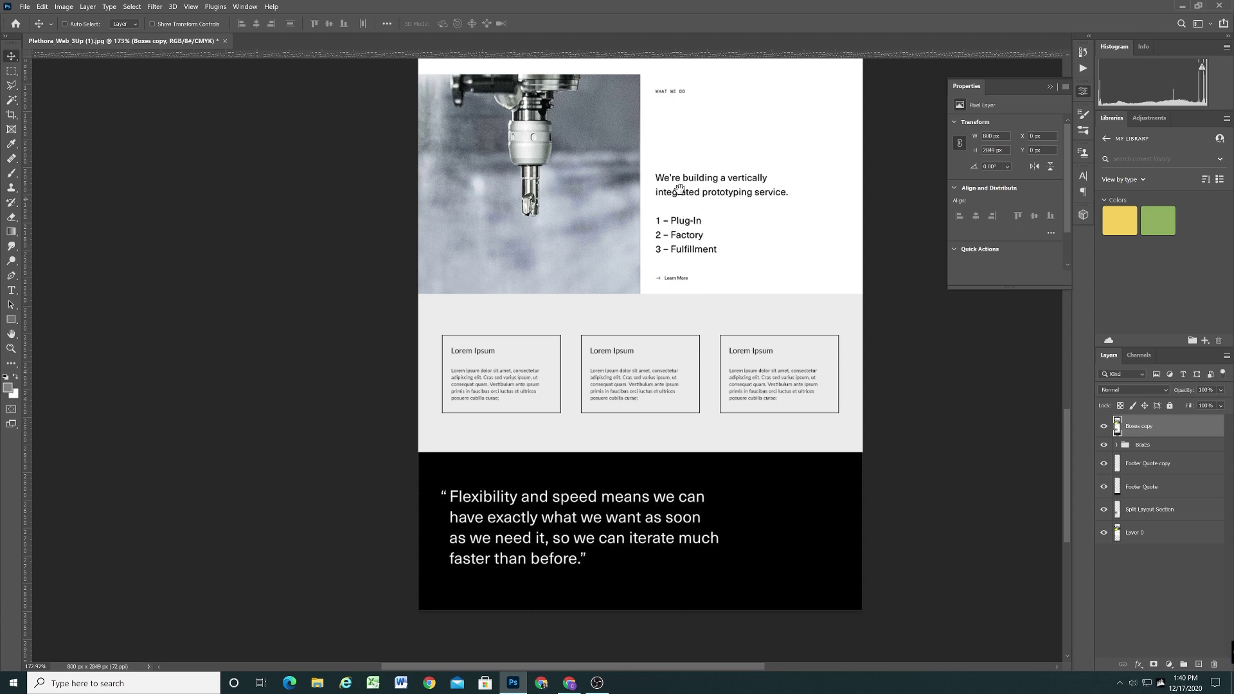
{"action": "scroll", "coordinate": [680, 189], "scroll_direction": "up", "scroll_amount": 15}
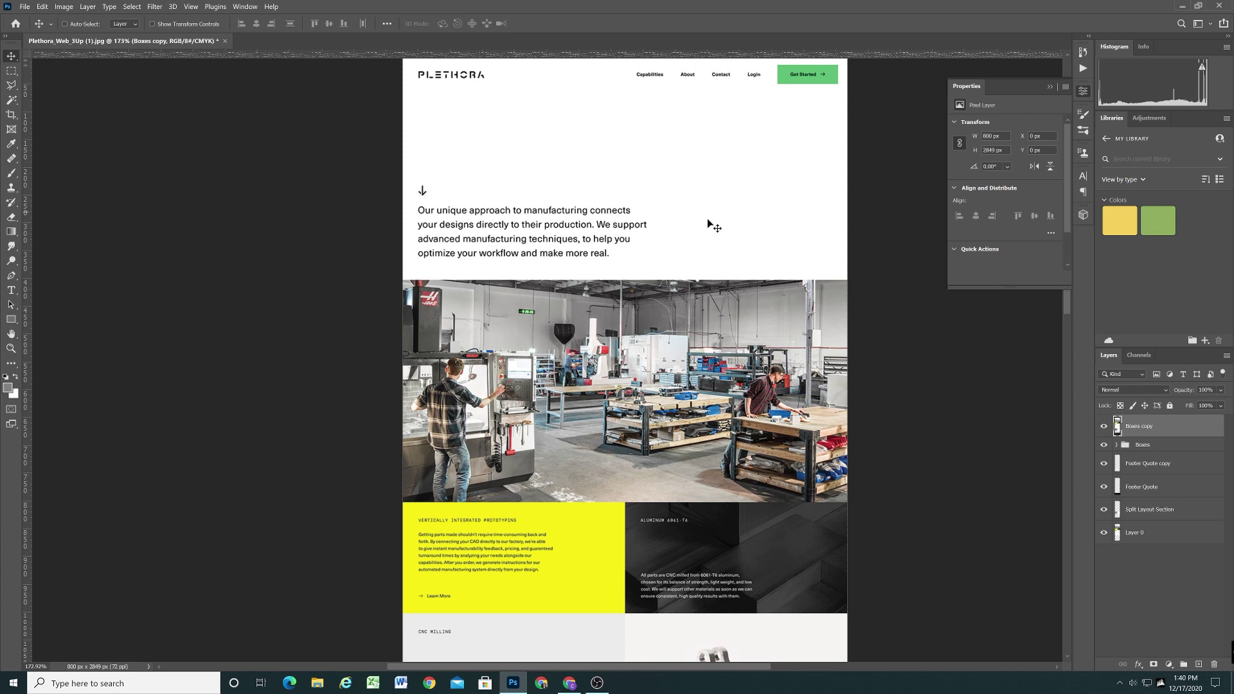
{"action": "scroll", "coordinate": [726, 231], "scroll_direction": "down", "scroll_amount": 5}
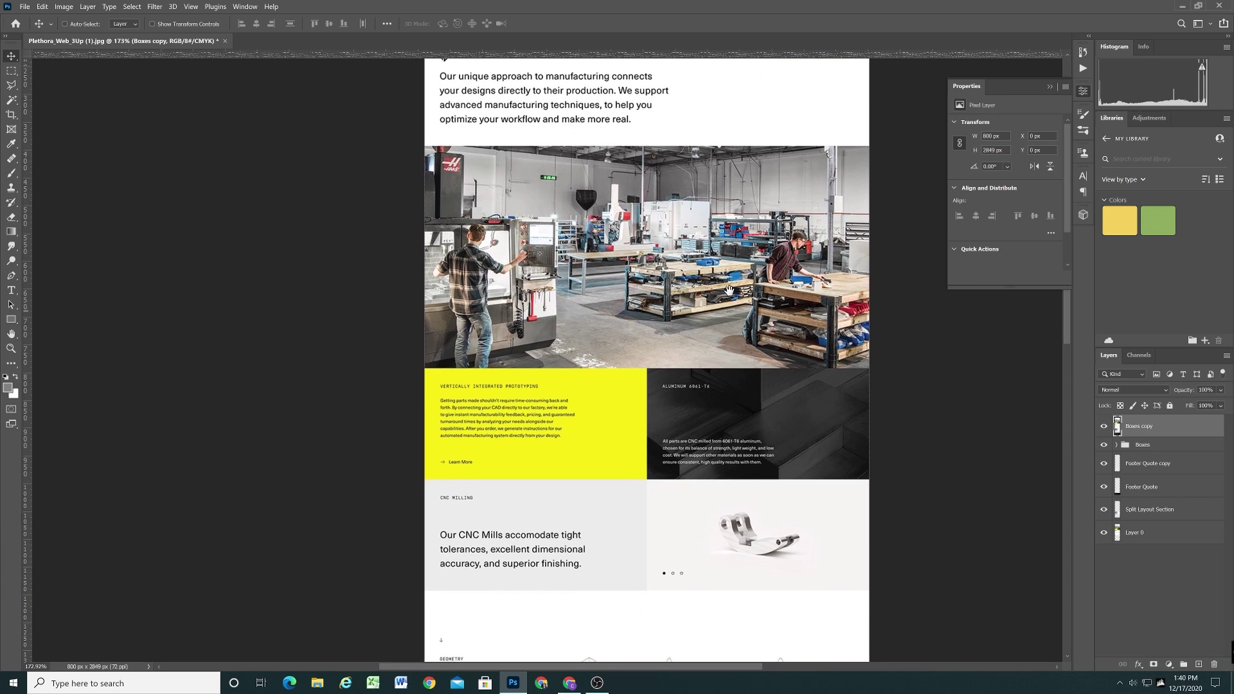
{"action": "scroll", "coordinate": [733, 222], "scroll_direction": "down", "scroll_amount": 3}
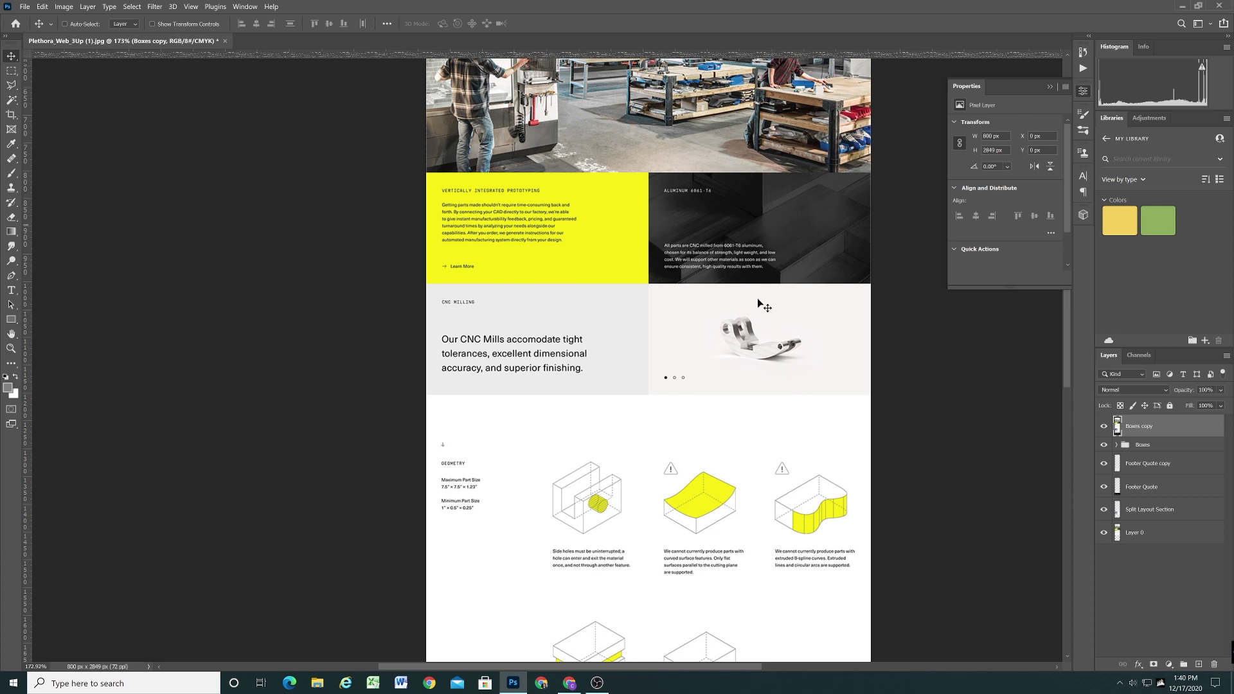
{"action": "scroll", "coordinate": [758, 304], "scroll_direction": "down", "scroll_amount": 10}
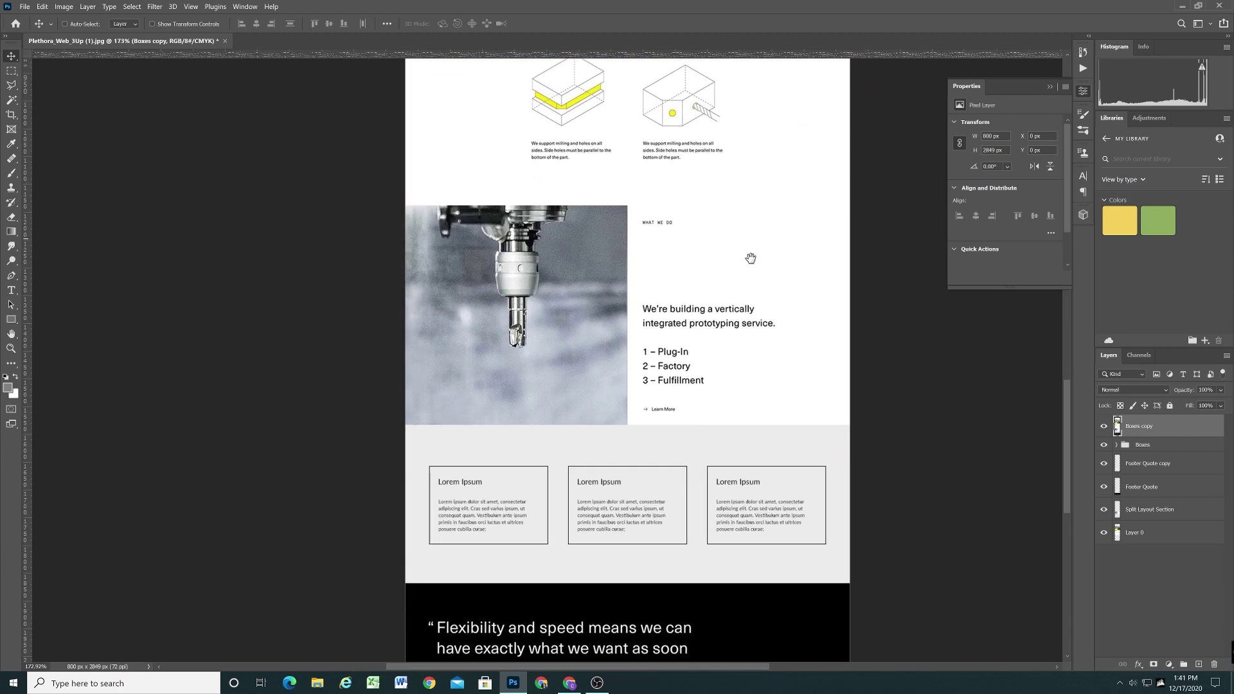
{"action": "scroll", "coordinate": [747, 244], "scroll_direction": "down", "scroll_amount": 1}
{"action": "scroll", "coordinate": [749, 418], "scroll_direction": "up", "scroll_amount": 15}
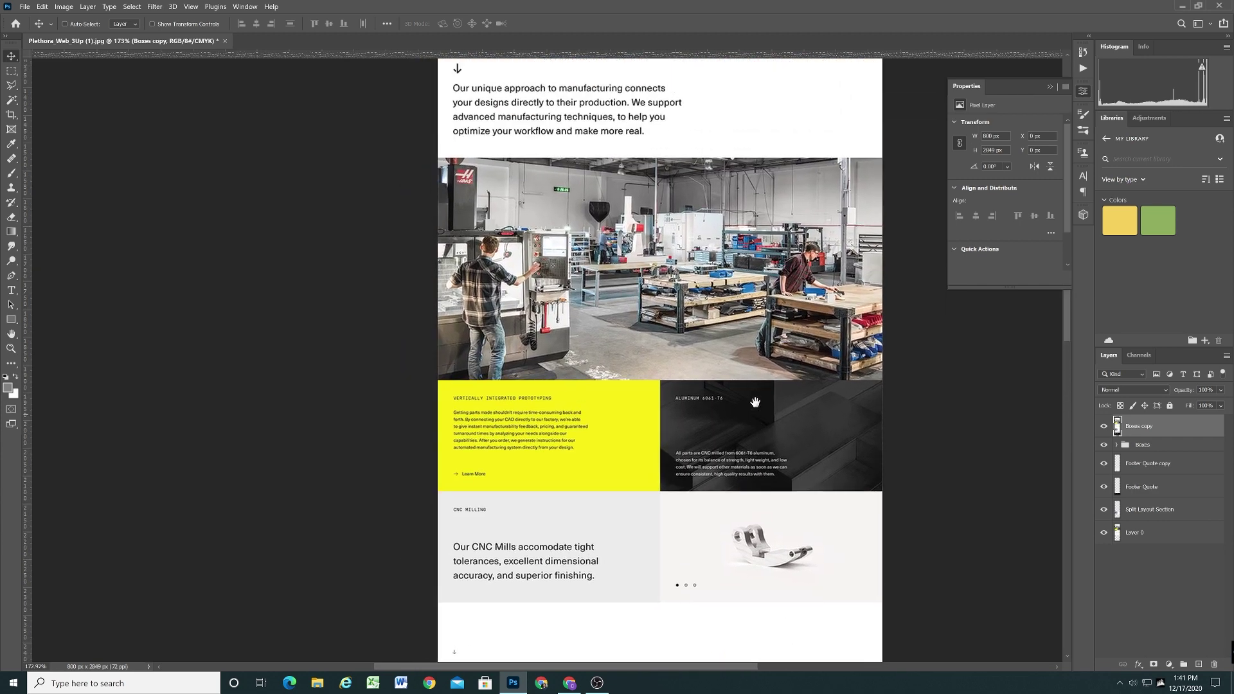
{"action": "scroll", "coordinate": [755, 402], "scroll_direction": "up", "scroll_amount": 5}
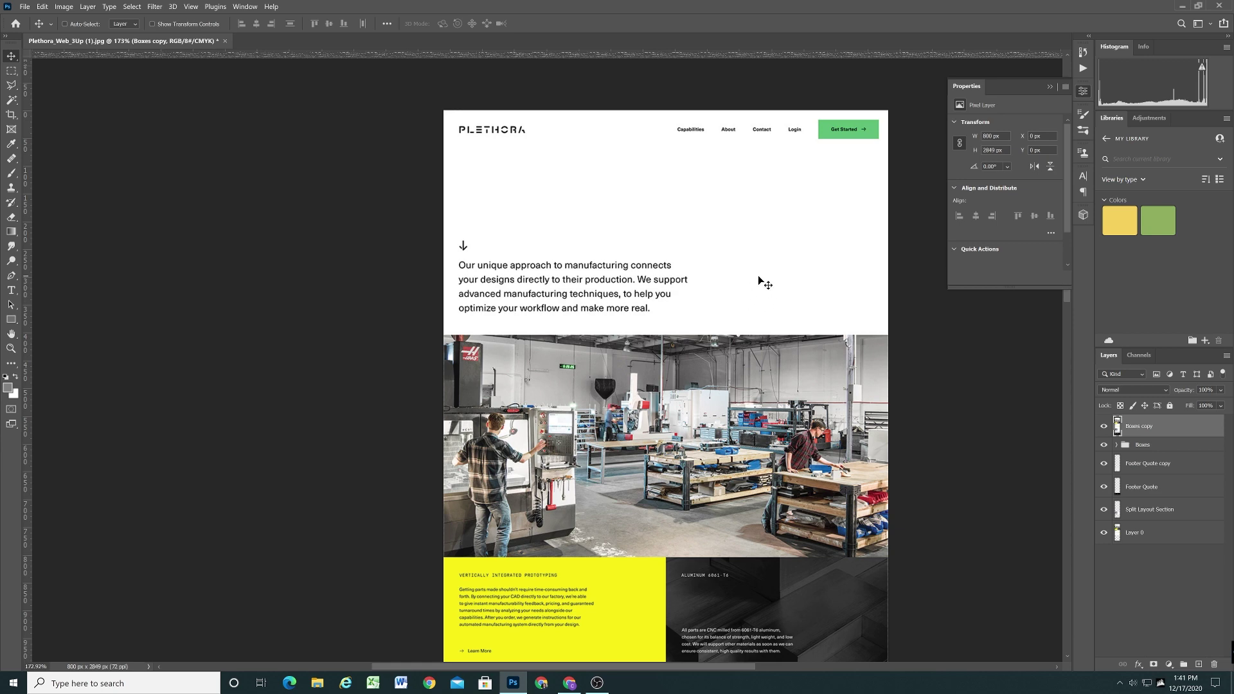
Switch to the Squarespace account dashboard in the browser, duplicate the Style Guide website and open the copy.
{"action": "key", "text": "alt+Tab"}
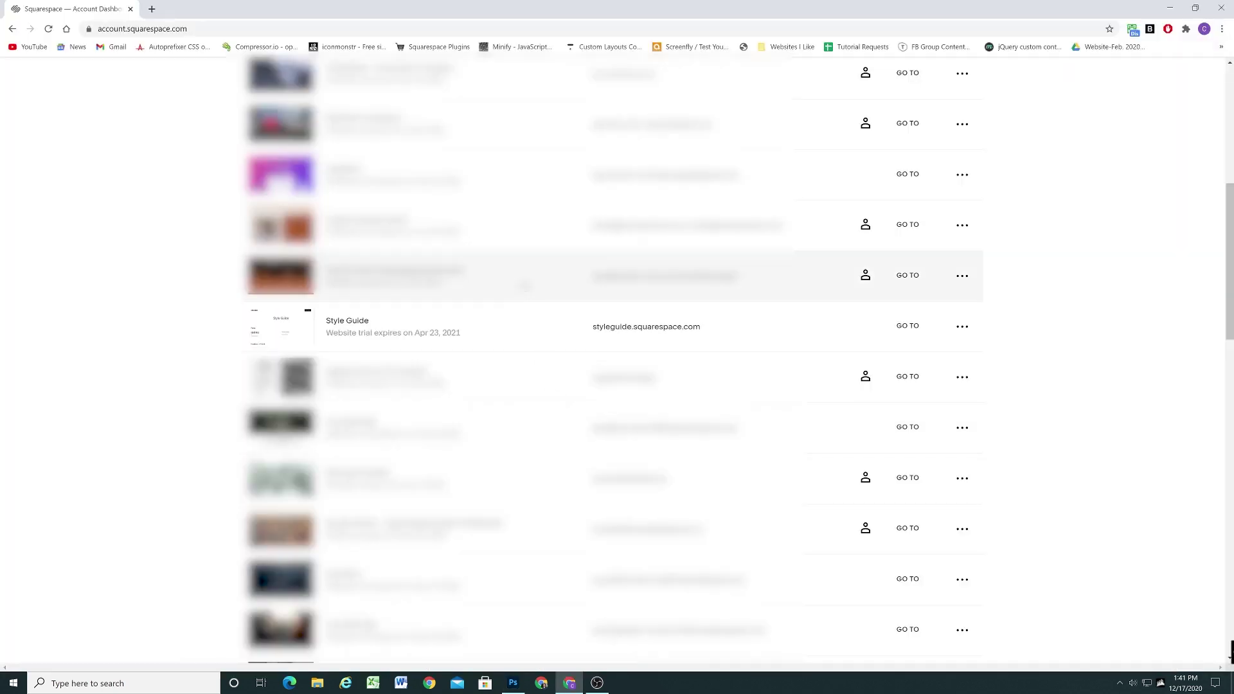
{"action": "scroll", "coordinate": [525, 285], "scroll_direction": "up", "scroll_amount": 1}
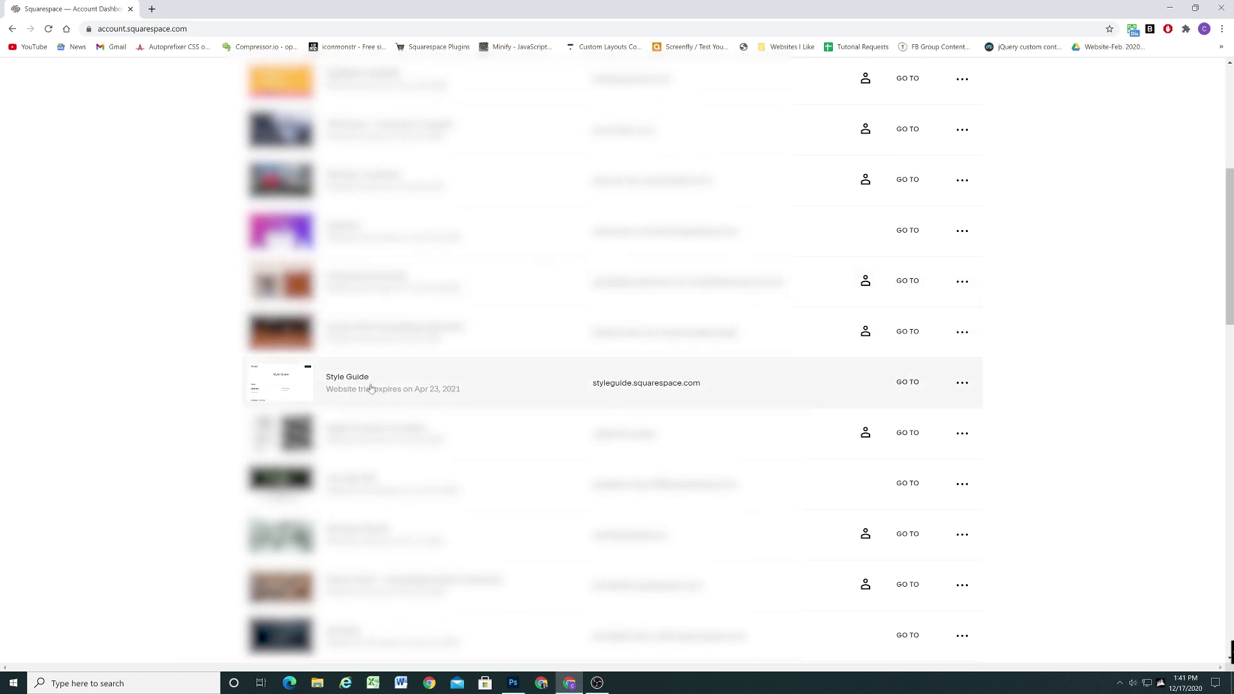
{"action": "left_click", "coordinate": [960, 383]}
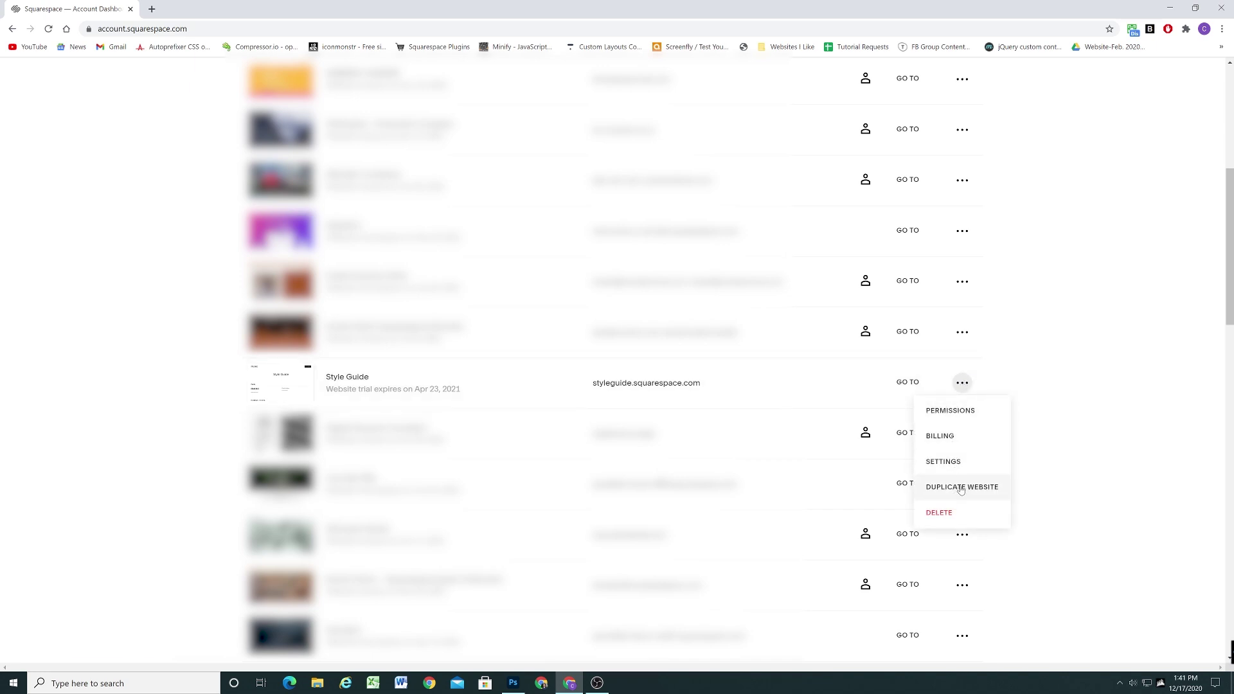
{"action": "left_click", "coordinate": [961, 489]}
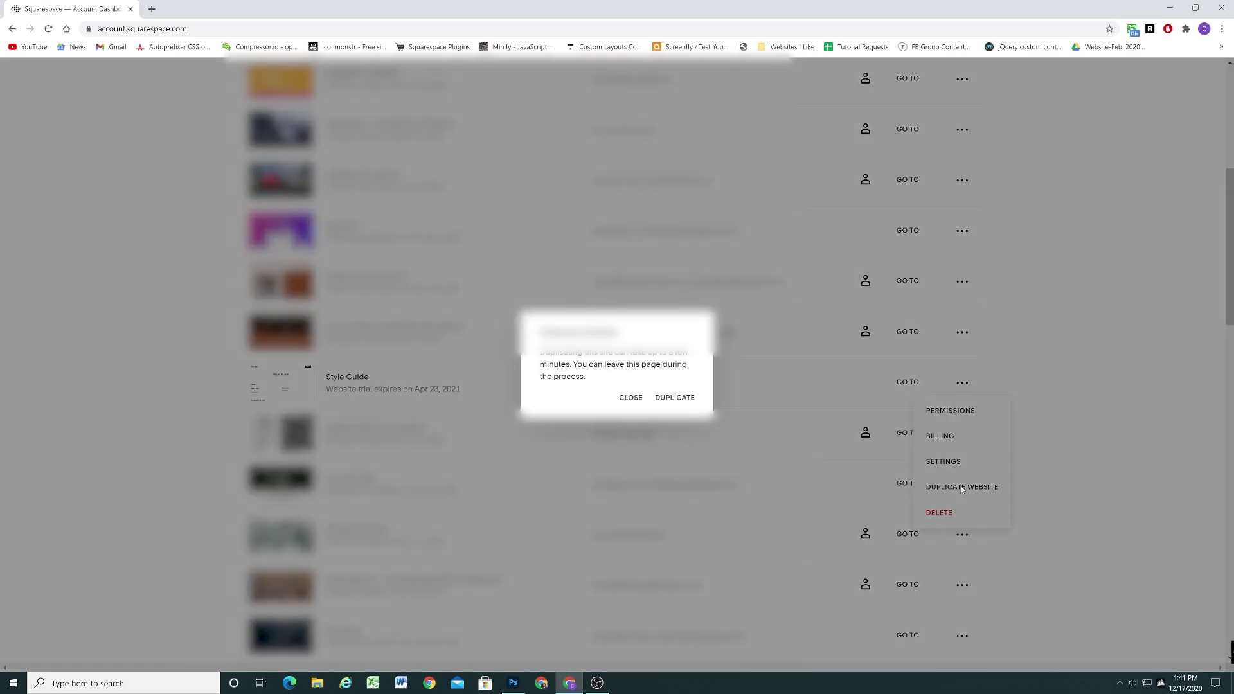
{"action": "left_click", "coordinate": [671, 398]}
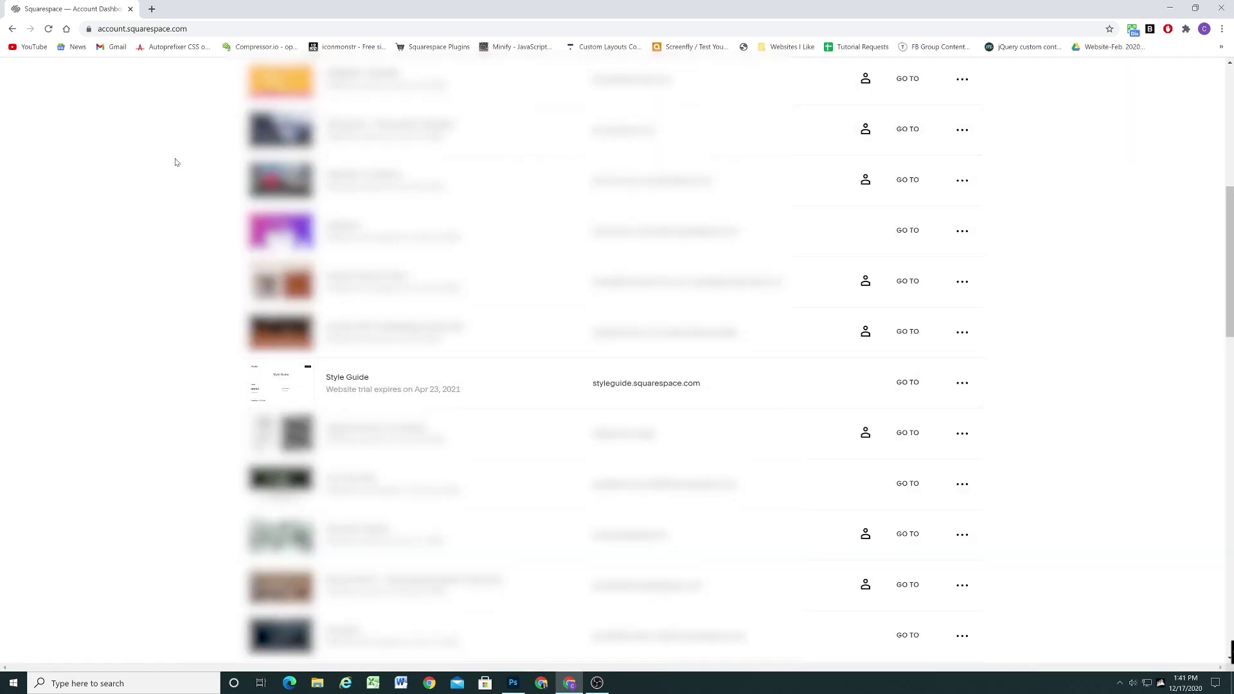
{"action": "scroll", "coordinate": [182, 170], "scroll_direction": "up", "scroll_amount": 8}
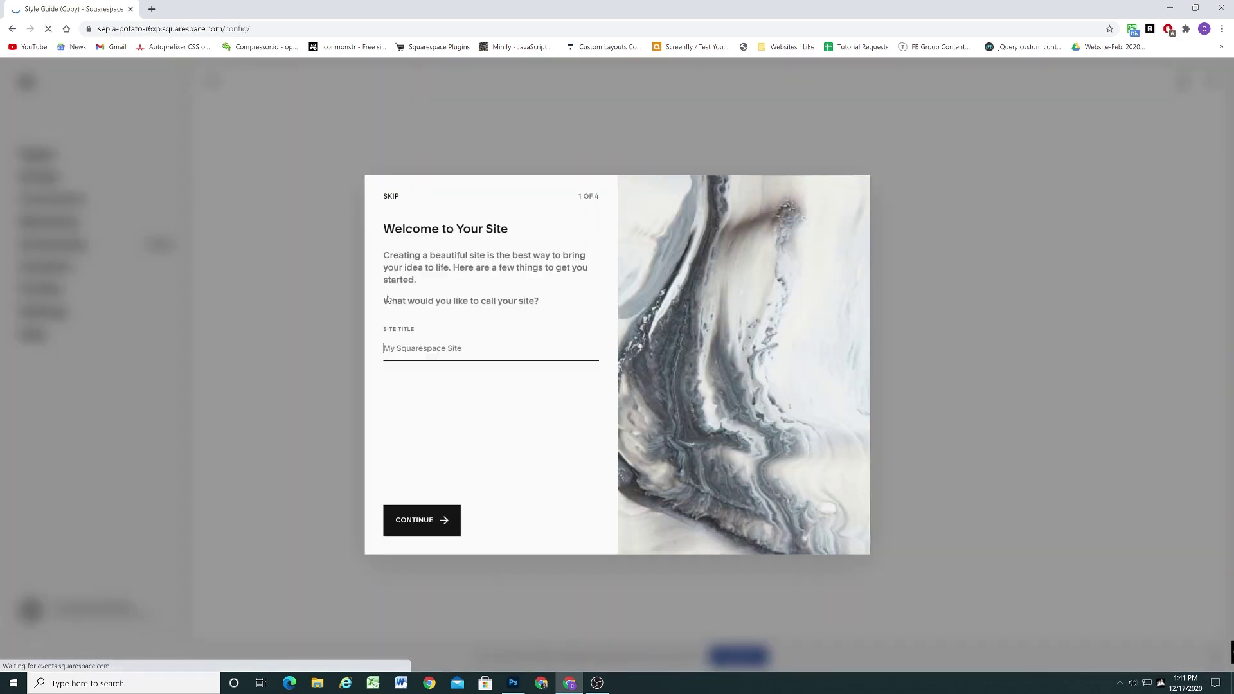
Title the duplicated site "CNC Website" and dismiss the rest of the welcome guide.
{"action": "left_click", "coordinate": [423, 354]}
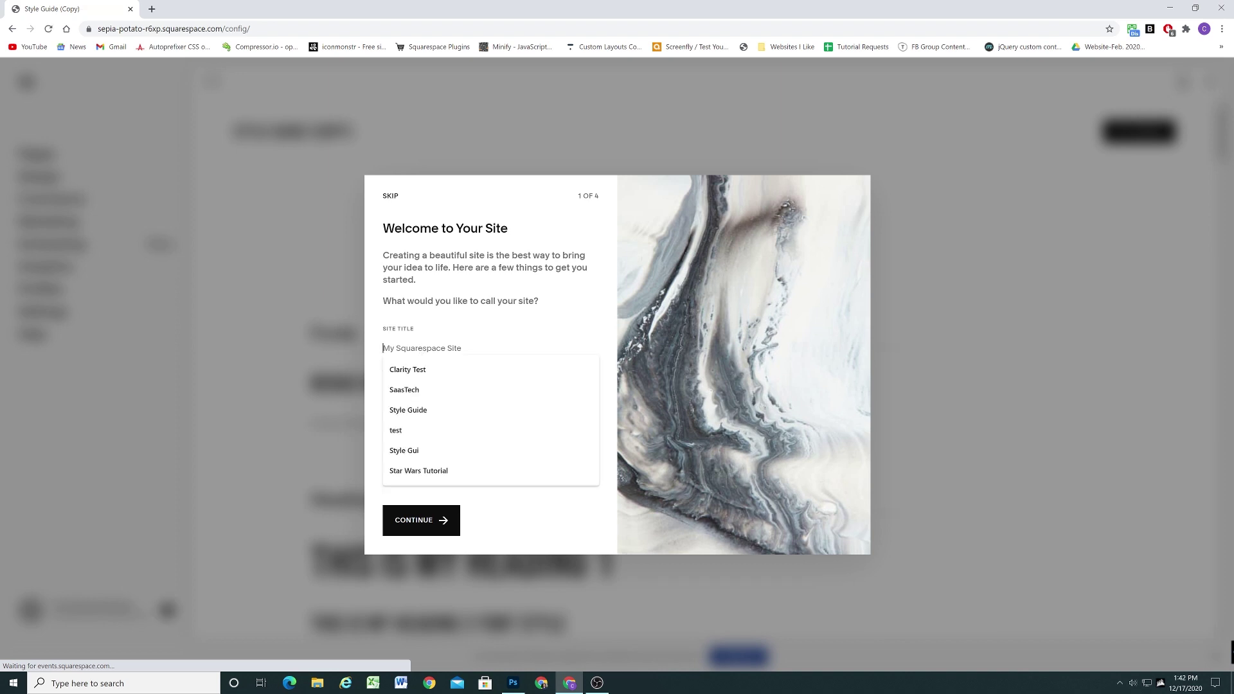
{"action": "type", "text": "CN"}
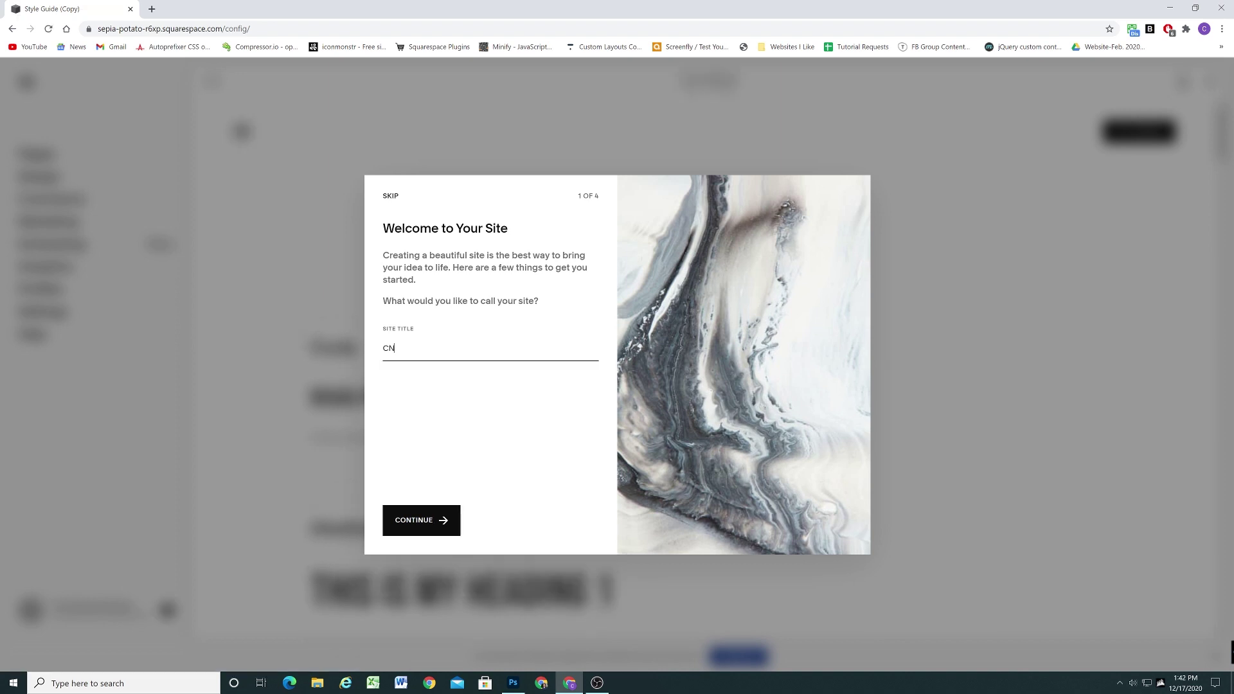
{"action": "type", "text": "C Website"}
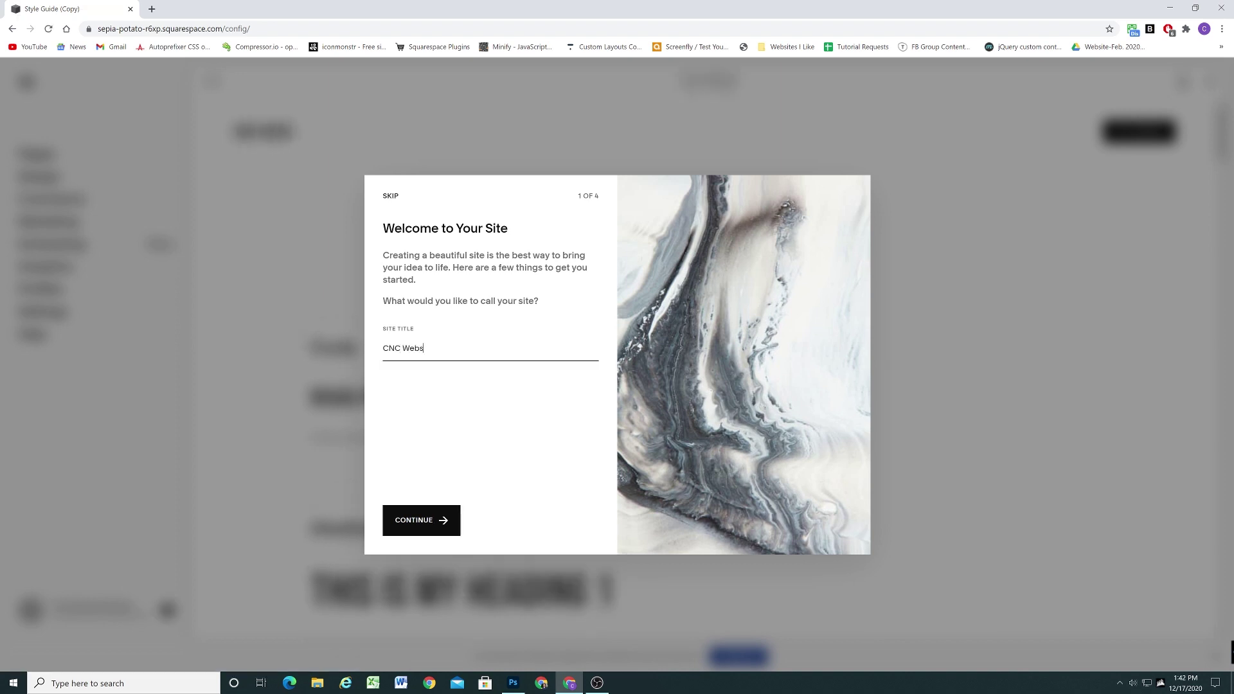
{"action": "left_click", "coordinate": [418, 520]}
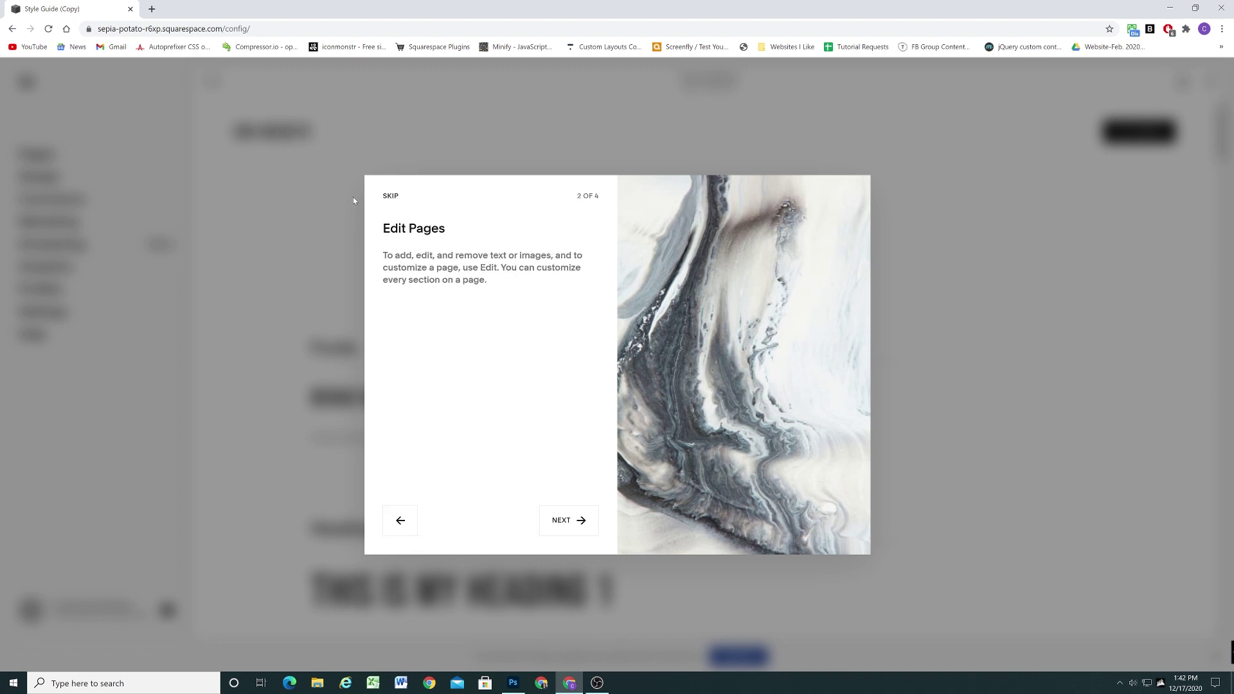
{"action": "left_click", "coordinate": [365, 112]}
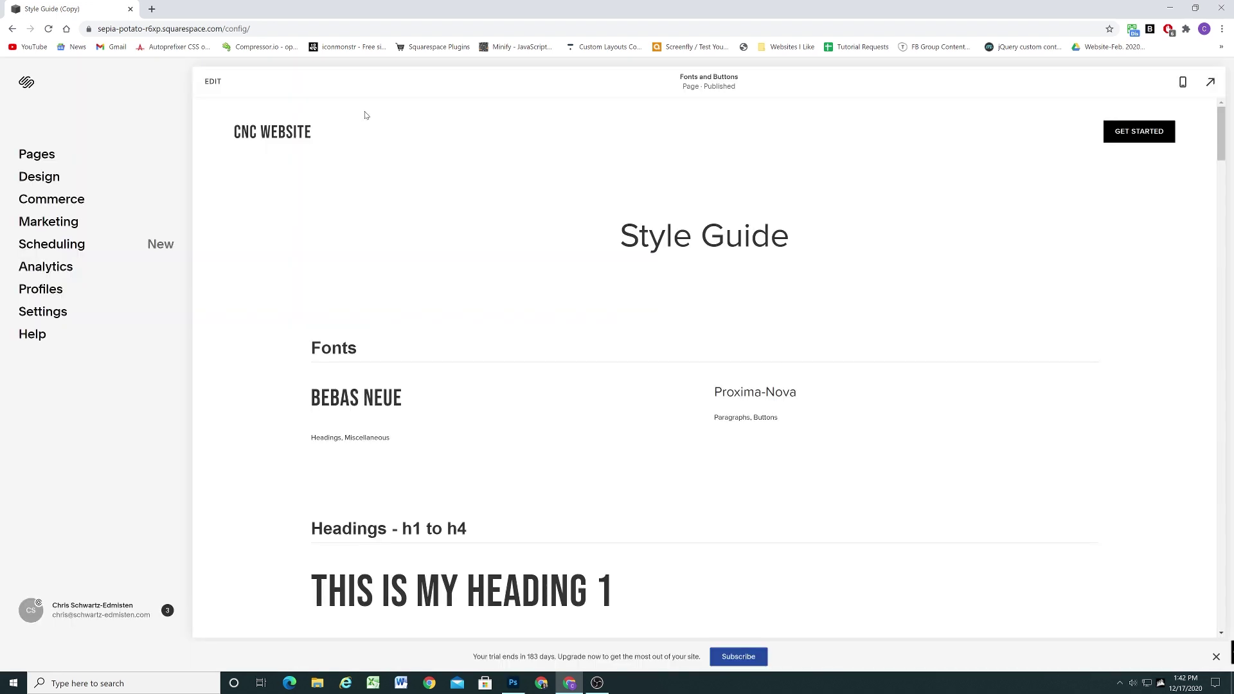
Examine the Fonts and Buttons page's headings, paragraphs, buttons, links and color style sections.
{"action": "scroll", "coordinate": [532, 257], "scroll_direction": "down", "scroll_amount": 10}
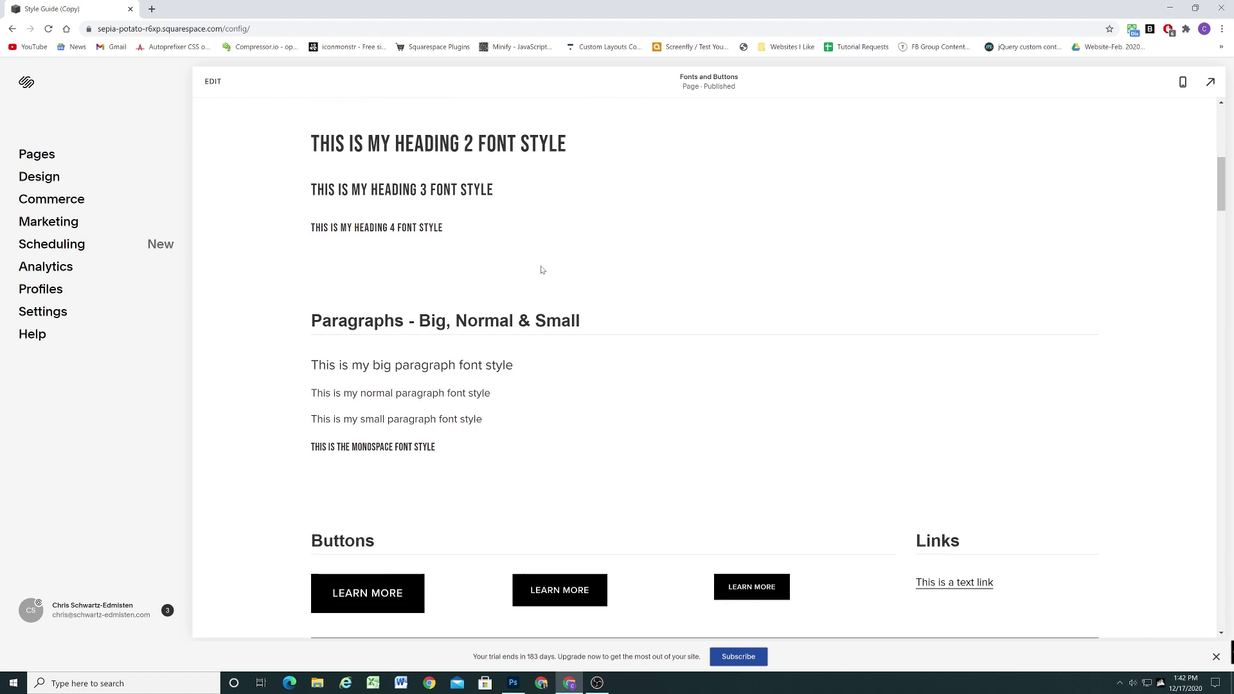
{"action": "scroll", "coordinate": [504, 267], "scroll_direction": "up", "scroll_amount": 3}
{"action": "scroll", "coordinate": [500, 209], "scroll_direction": "up", "scroll_amount": 3}
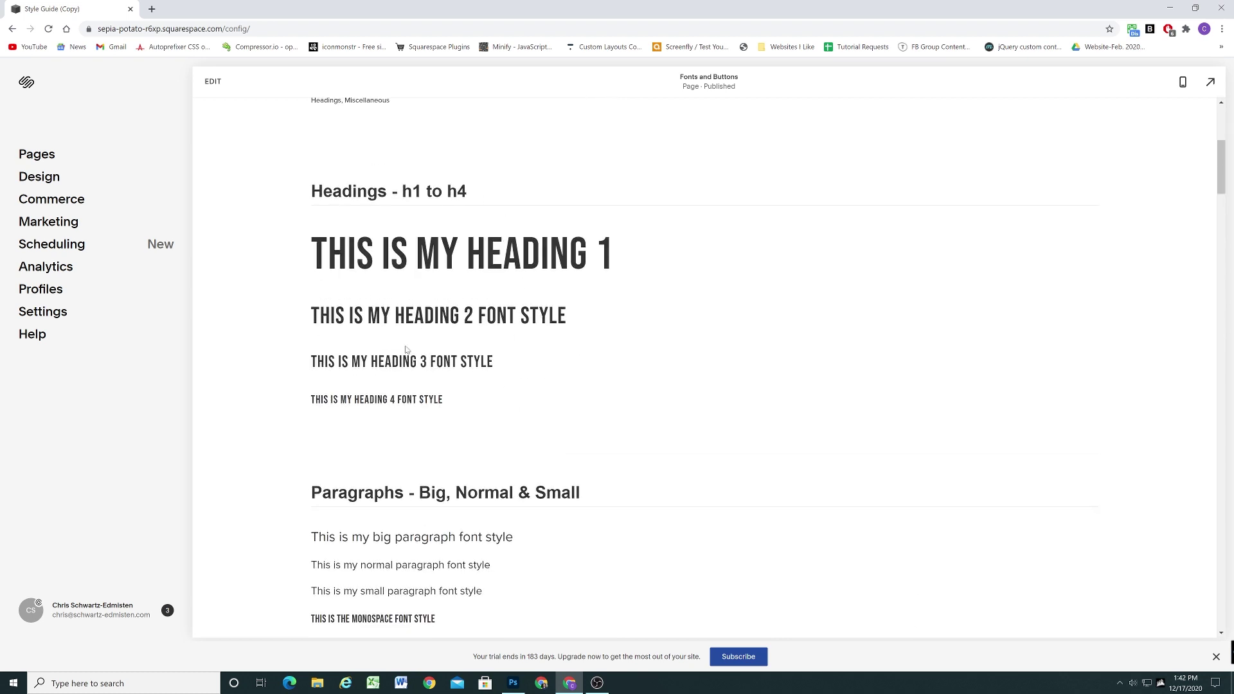
{"action": "scroll", "coordinate": [405, 349], "scroll_direction": "down", "scroll_amount": 7}
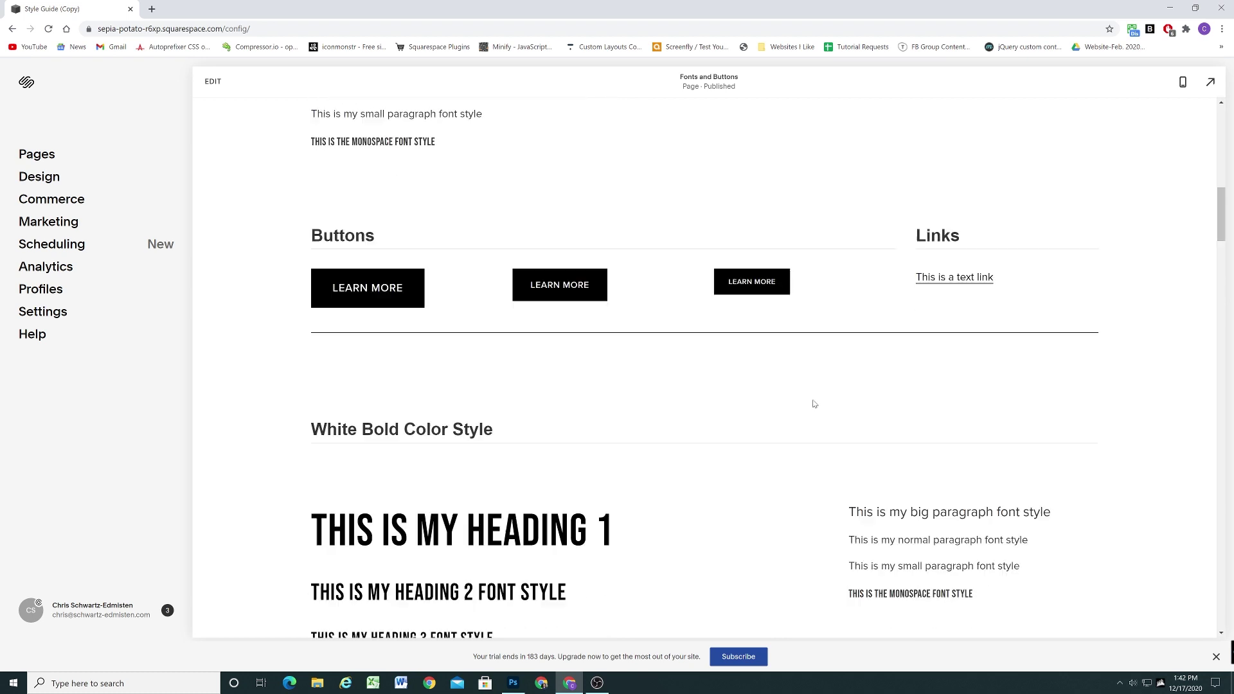
{"action": "scroll", "coordinate": [814, 404], "scroll_direction": "down", "scroll_amount": 20}
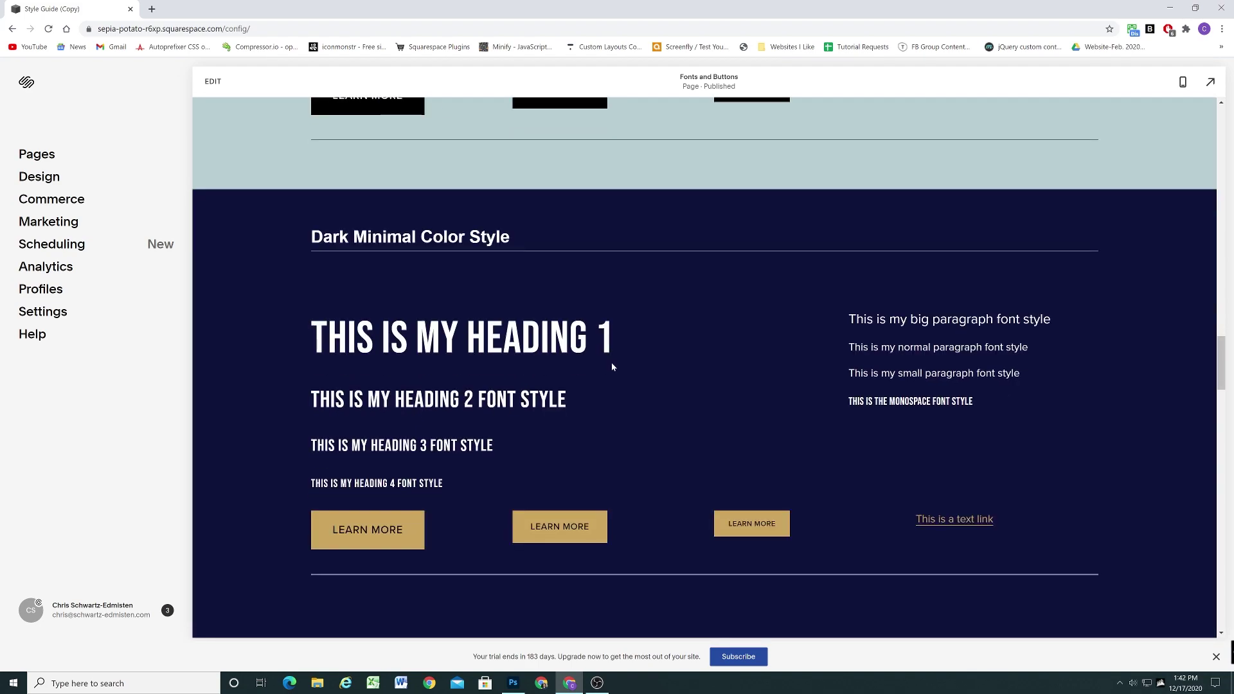
{"action": "scroll", "coordinate": [612, 367], "scroll_direction": "down", "scroll_amount": 20}
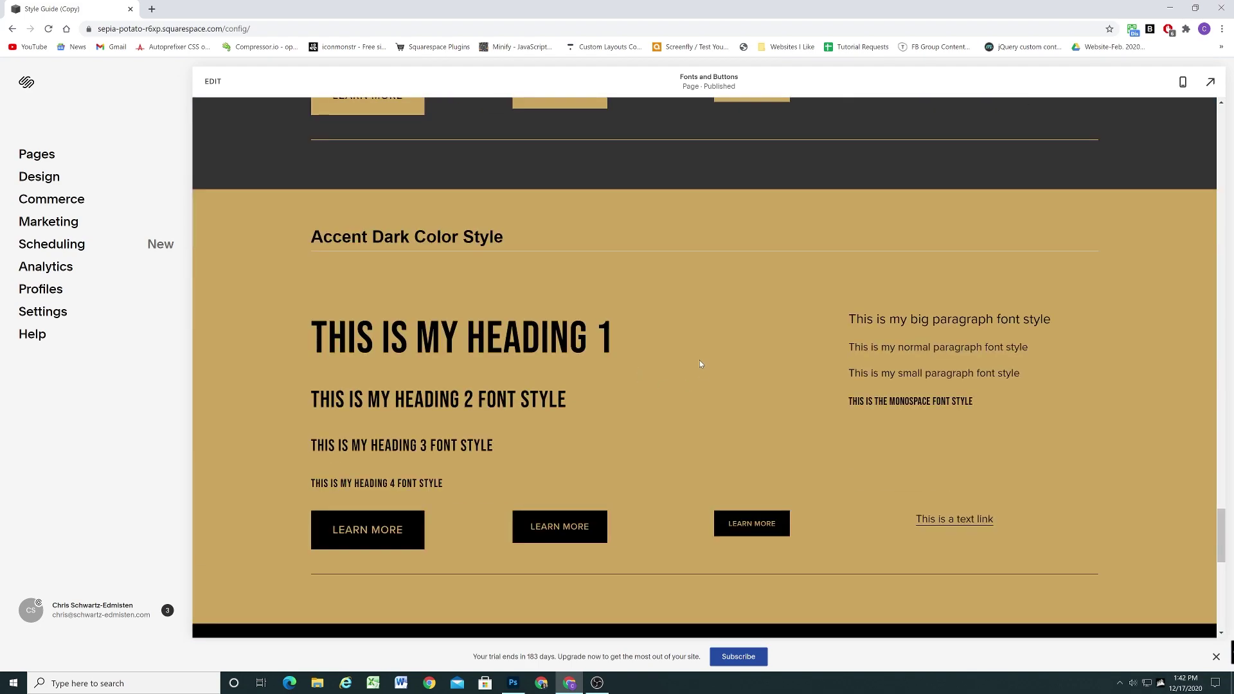
{"action": "scroll", "coordinate": [674, 399], "scroll_direction": "up", "scroll_amount": 20}
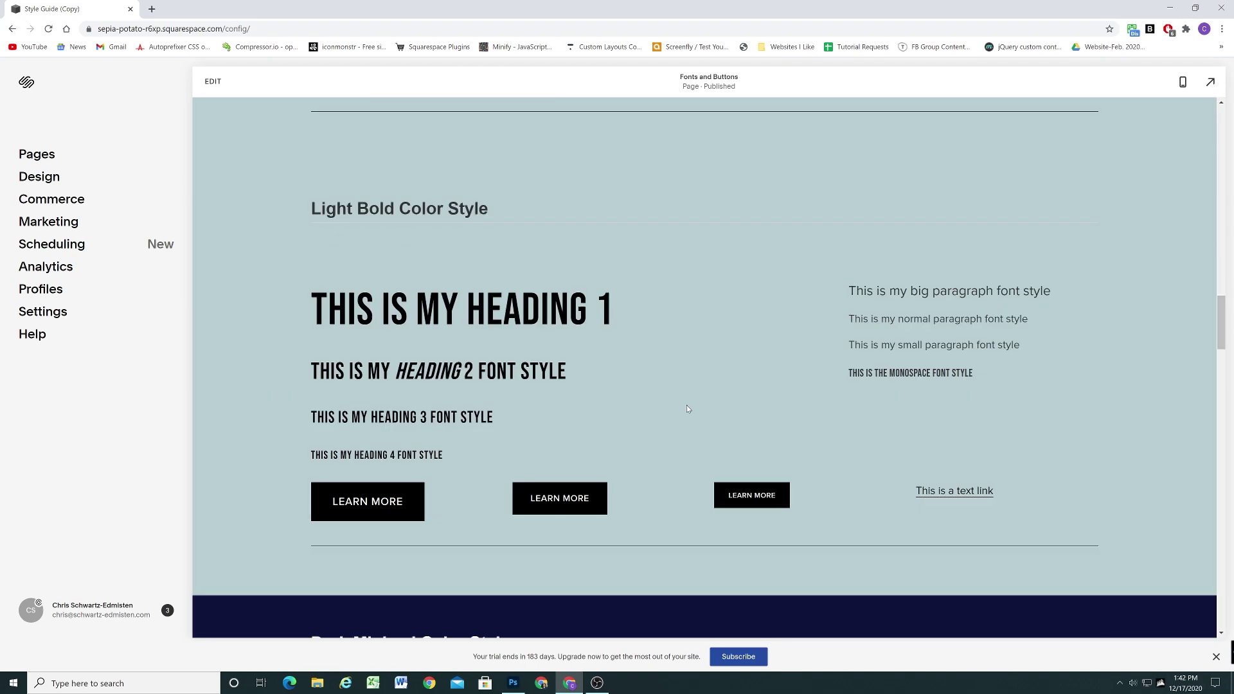
{"action": "scroll", "coordinate": [680, 403], "scroll_direction": "up", "scroll_amount": 3}
{"action": "scroll", "coordinate": [482, 354], "scroll_direction": "up", "scroll_amount": 5}
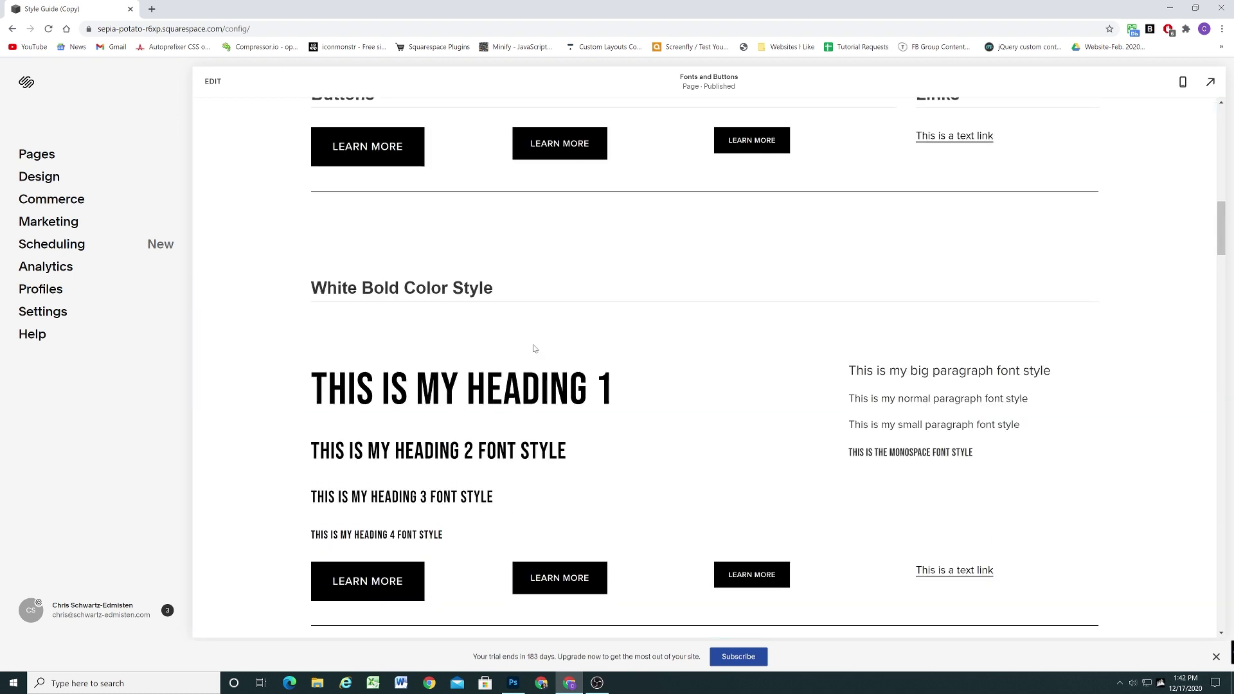
{"action": "scroll", "coordinate": [459, 365], "scroll_direction": "down", "scroll_amount": 1}
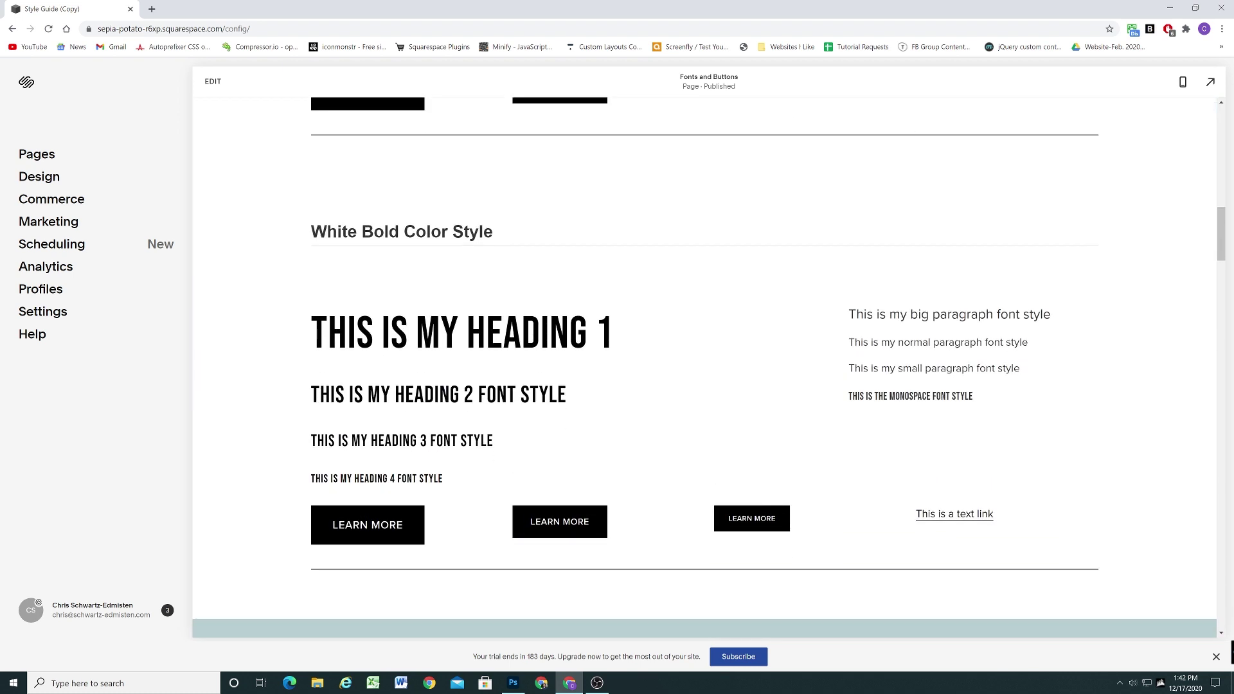
{"action": "scroll", "coordinate": [459, 365], "scroll_direction": "up", "scroll_amount": 1}
{"action": "scroll", "coordinate": [459, 365], "scroll_direction": "up", "scroll_amount": 3}
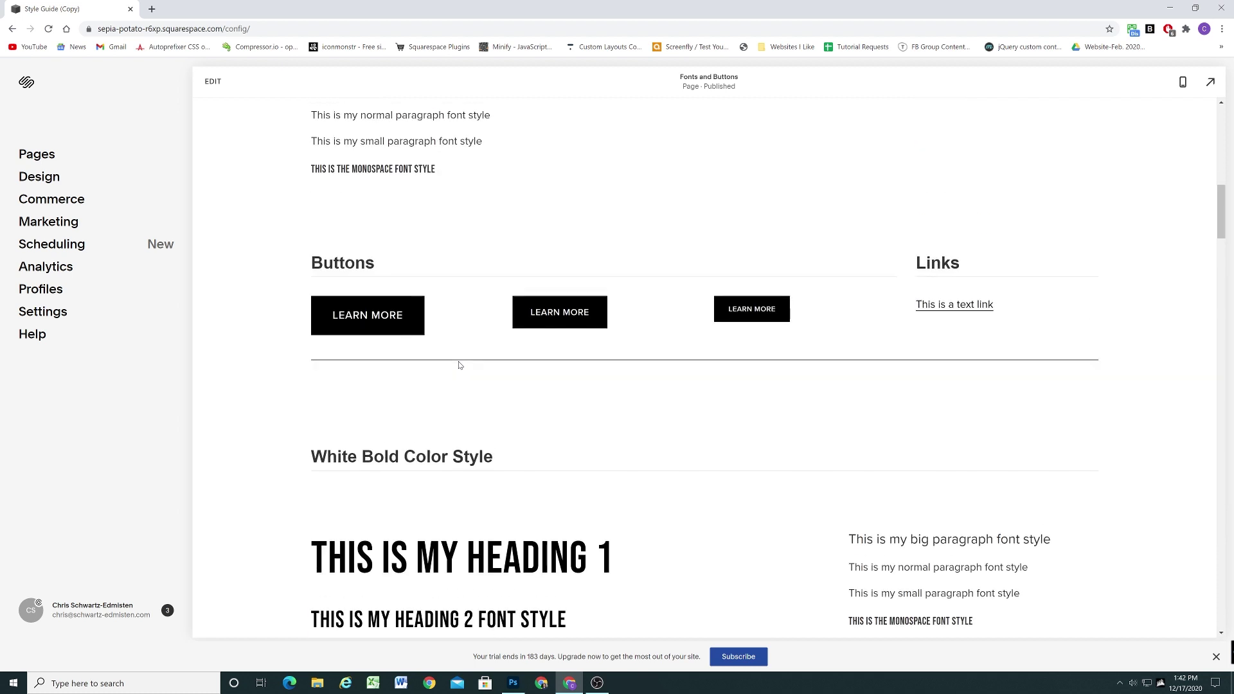
{"action": "scroll", "coordinate": [461, 366], "scroll_direction": "down", "scroll_amount": 5}
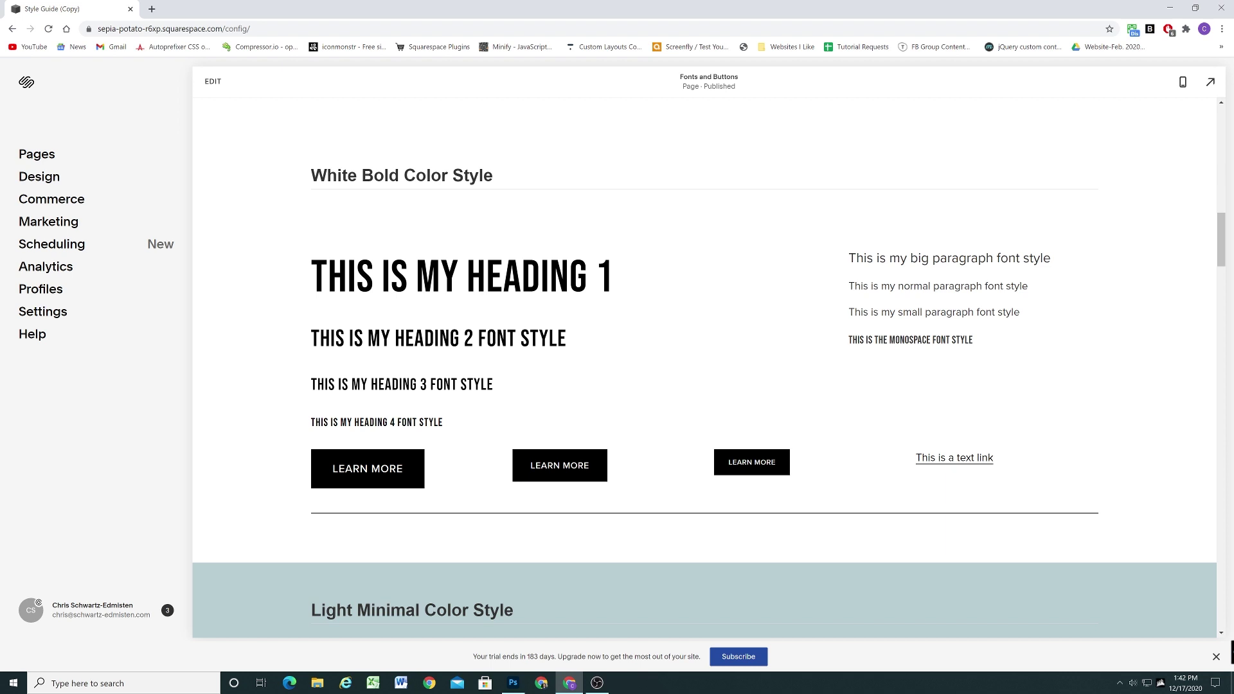
{"action": "scroll", "coordinate": [512, 356], "scroll_direction": "down", "scroll_amount": 2}
{"action": "scroll", "coordinate": [513, 355], "scroll_direction": "up", "scroll_amount": 12}
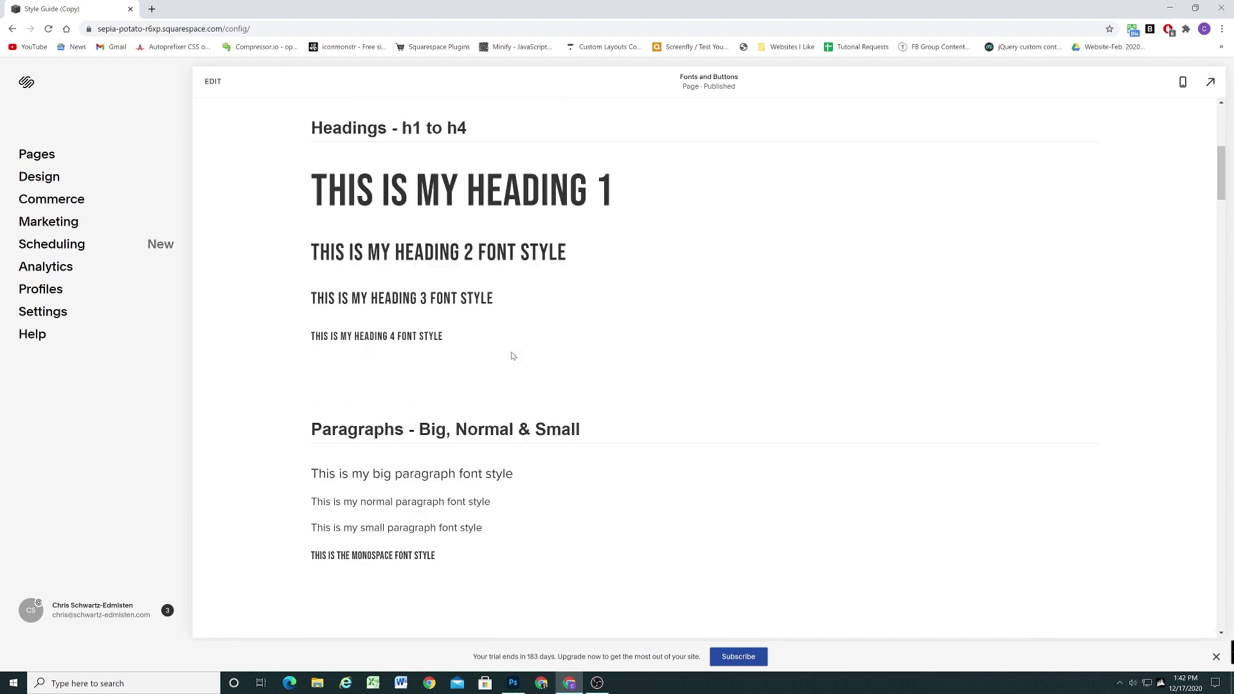
{"action": "scroll", "coordinate": [512, 355], "scroll_direction": "up", "scroll_amount": 3}
{"action": "scroll", "coordinate": [499, 337], "scroll_direction": "up", "scroll_amount": 1}
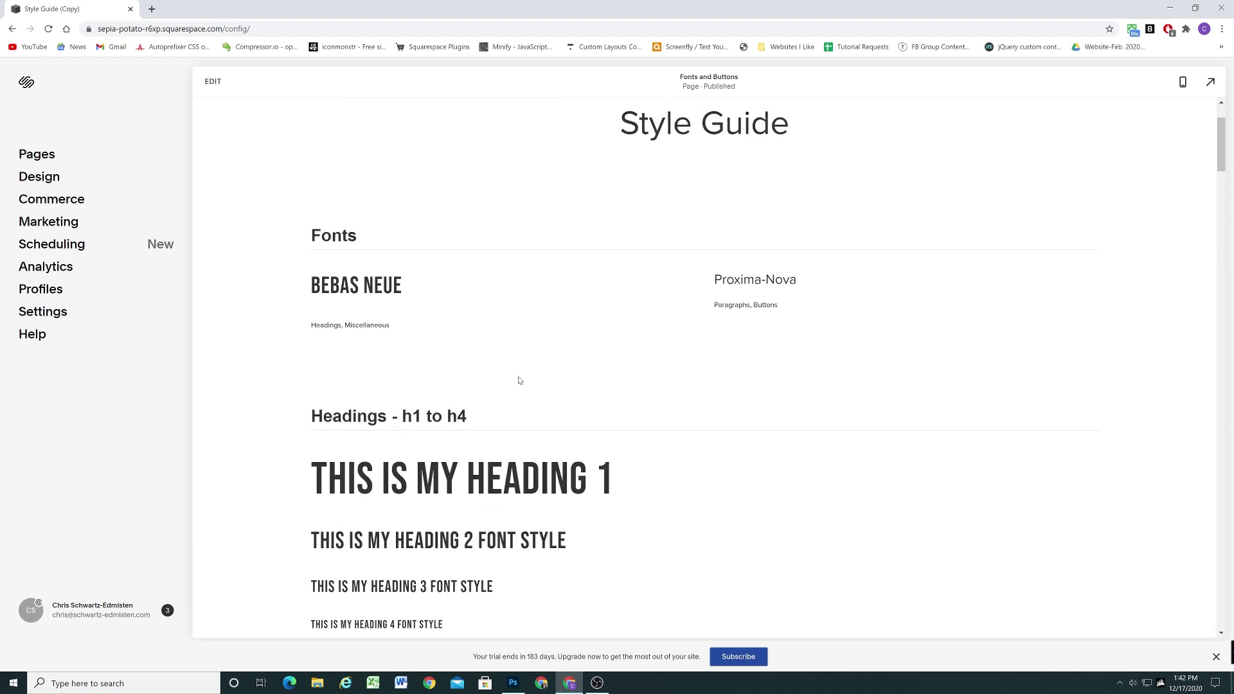
{"action": "scroll", "coordinate": [526, 368], "scroll_direction": "down", "scroll_amount": 3}
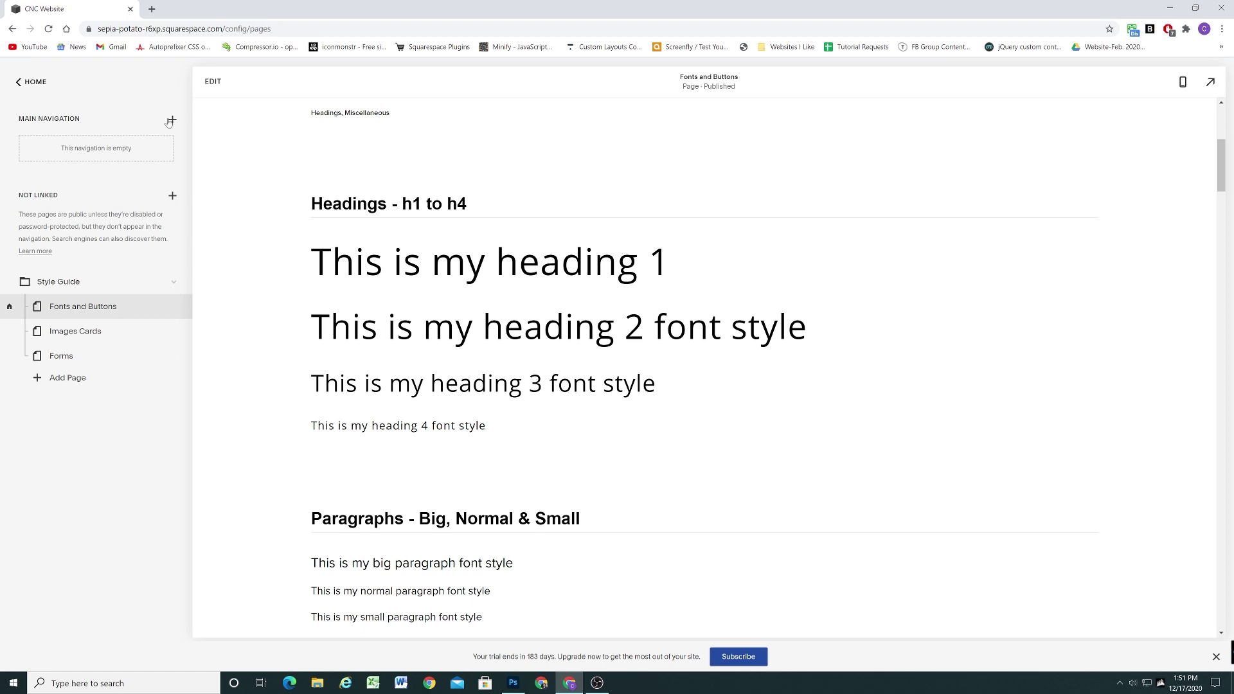
Add a blank page titled "Home" to the main navigation.
{"action": "left_click", "coordinate": [171, 120]}
{"action": "left_click", "coordinate": [145, 175]}
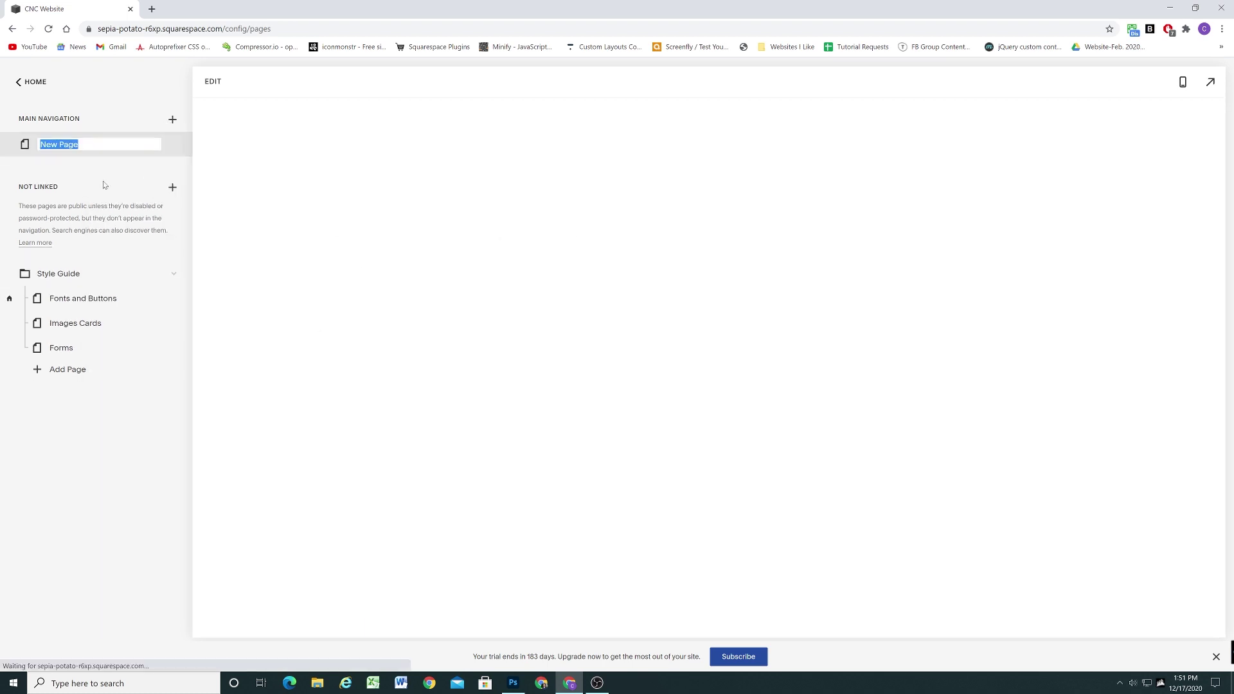
{"action": "type", "text": "Home"}
{"action": "key", "text": "Return"}
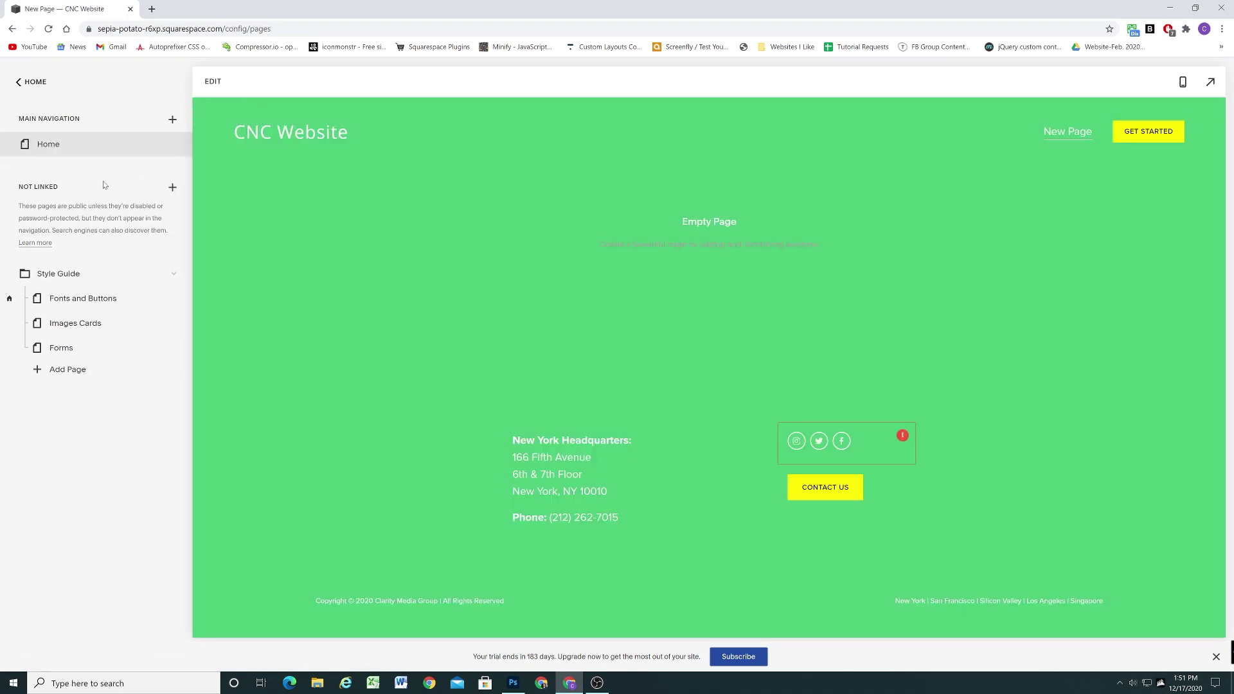
Set the Home page as the site's homepage and confirm the change.
{"action": "left_click", "coordinate": [173, 145]}
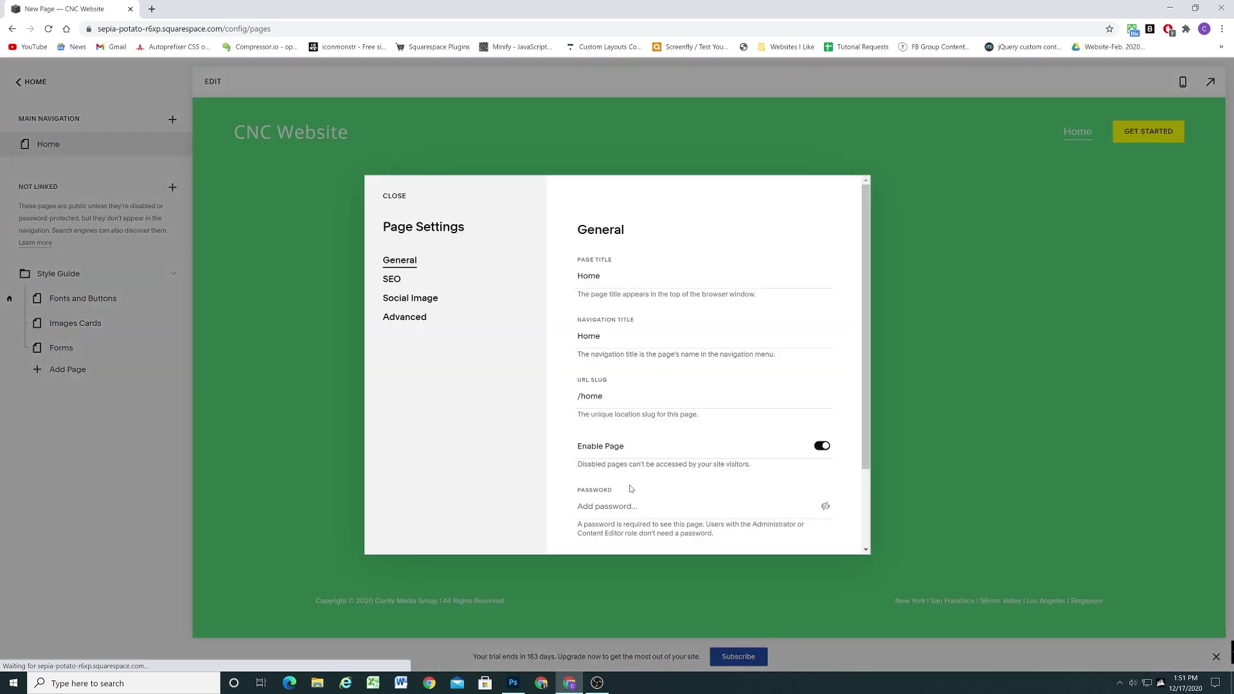
{"action": "scroll", "coordinate": [627, 494], "scroll_direction": "down", "scroll_amount": 3}
{"action": "left_click", "coordinate": [624, 498]}
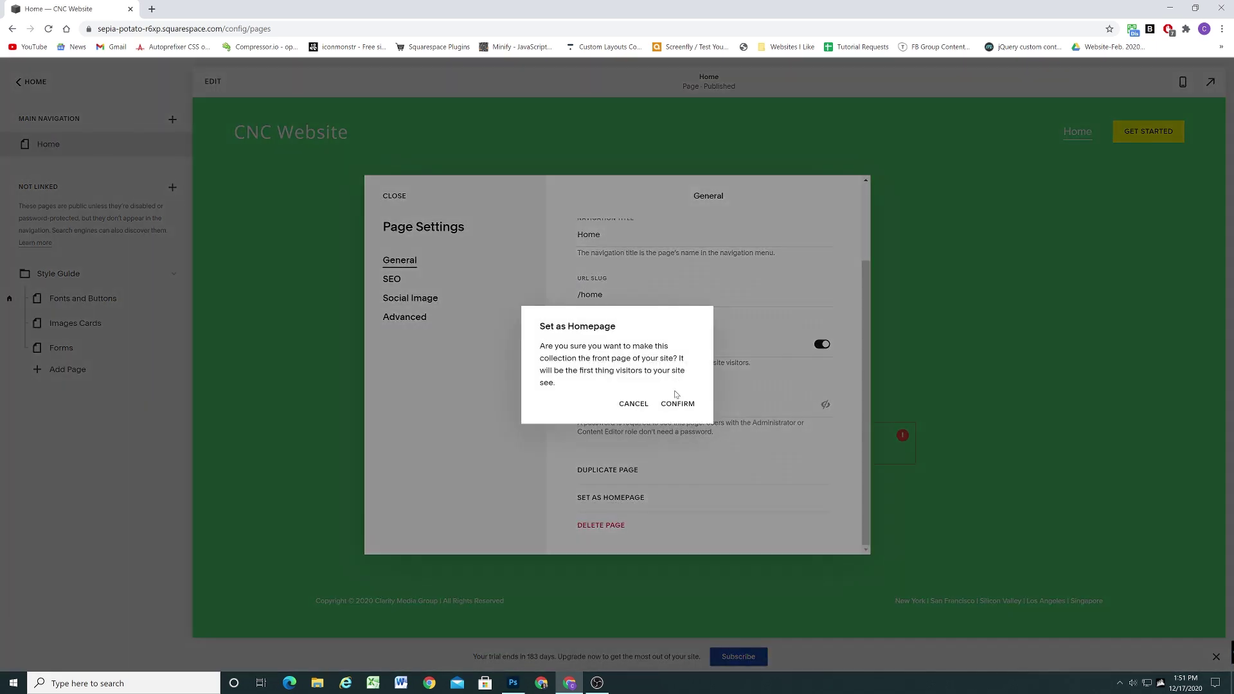
{"action": "left_click", "coordinate": [672, 406]}
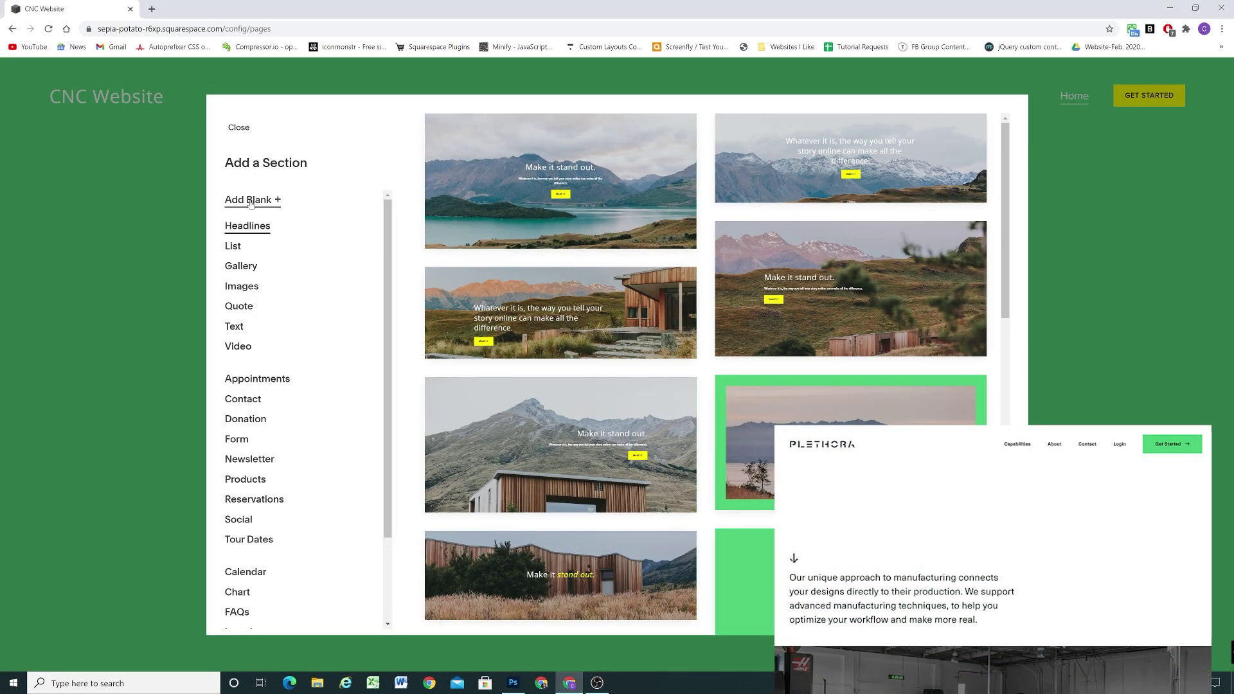
Add a blank White Minimal section to the Home page with the mockup's paragraph from "Our unique approach to manufacturing" through "make it more real.".
{"action": "left_click", "coordinate": [687, 251]}
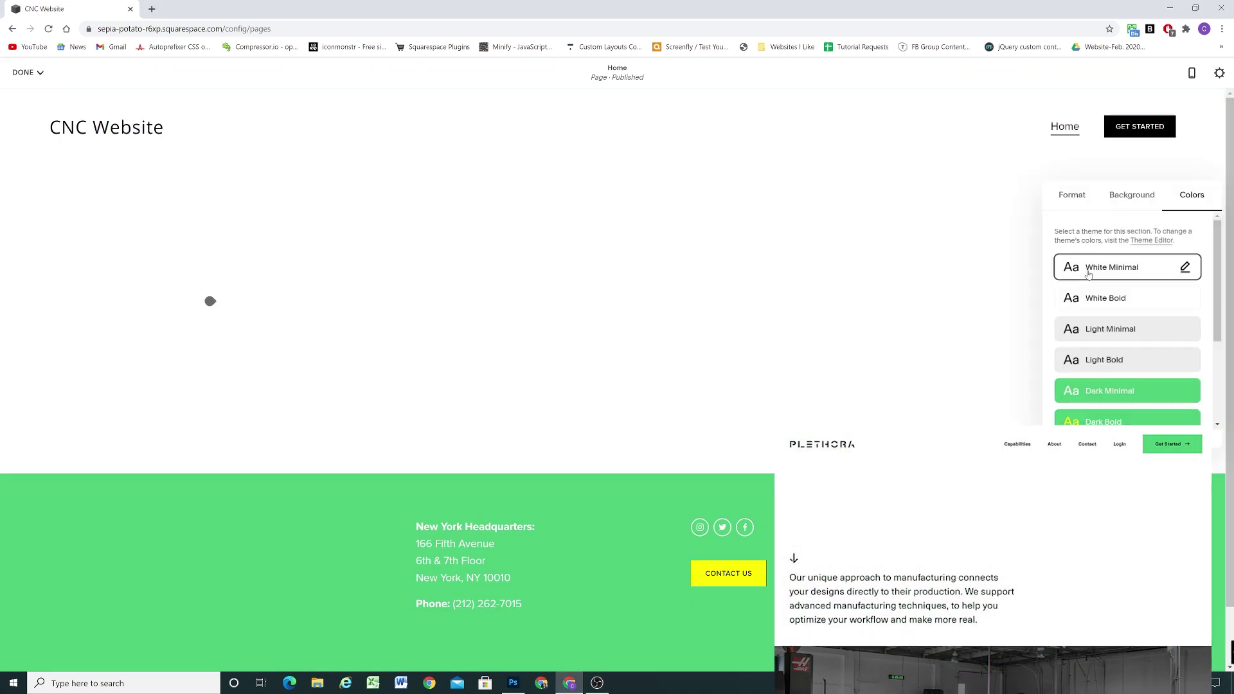
{"action": "left_click", "coordinate": [601, 319]}
{"action": "type", "text": "Our unique appro"}
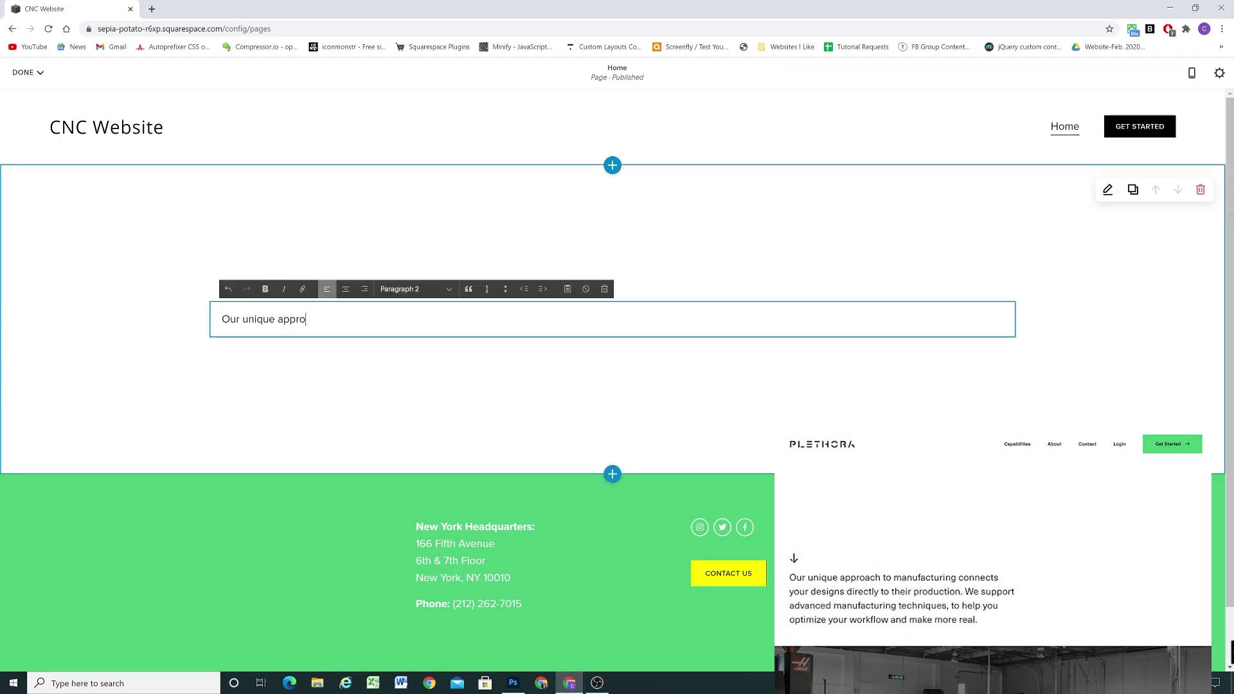
{"action": "type", "text": "ach to manufacturing connects your designs directly to their production. We support advanced manufacturing tec"}
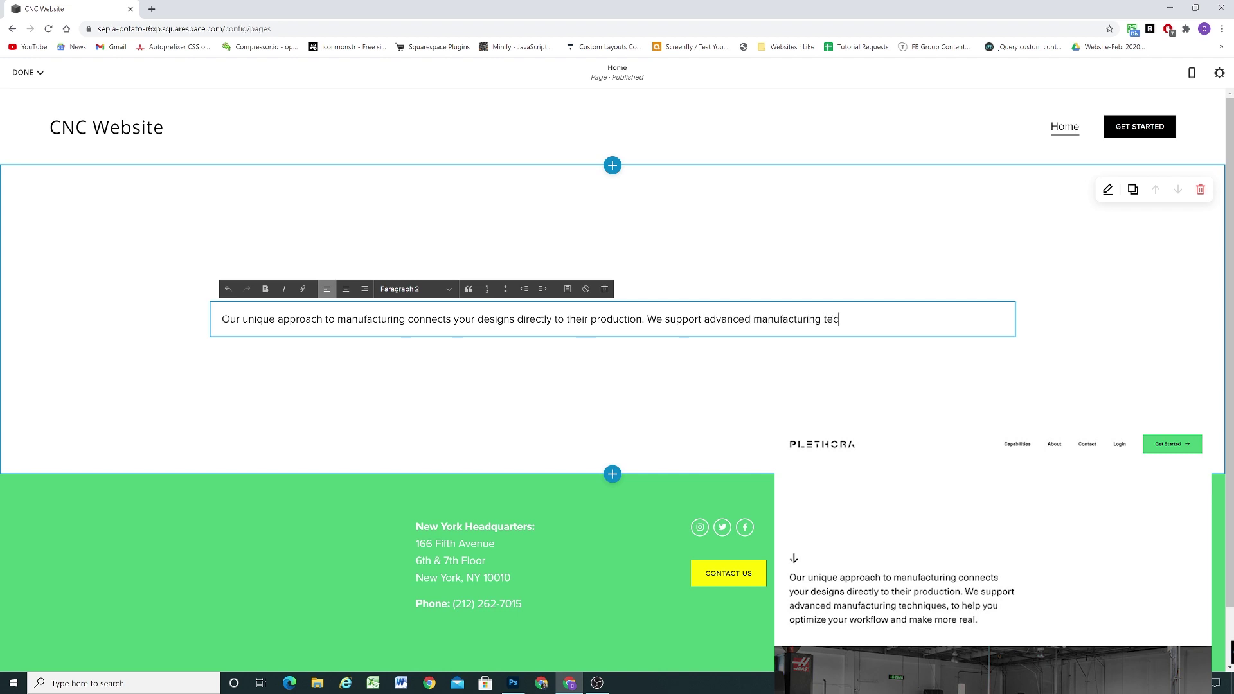
{"action": "type", "text": "hniques to help you optimize your workflow and make it more real."}
Format the whole intro paragraph as Heading 3.
{"action": "key", "text": "ctrl+a"}
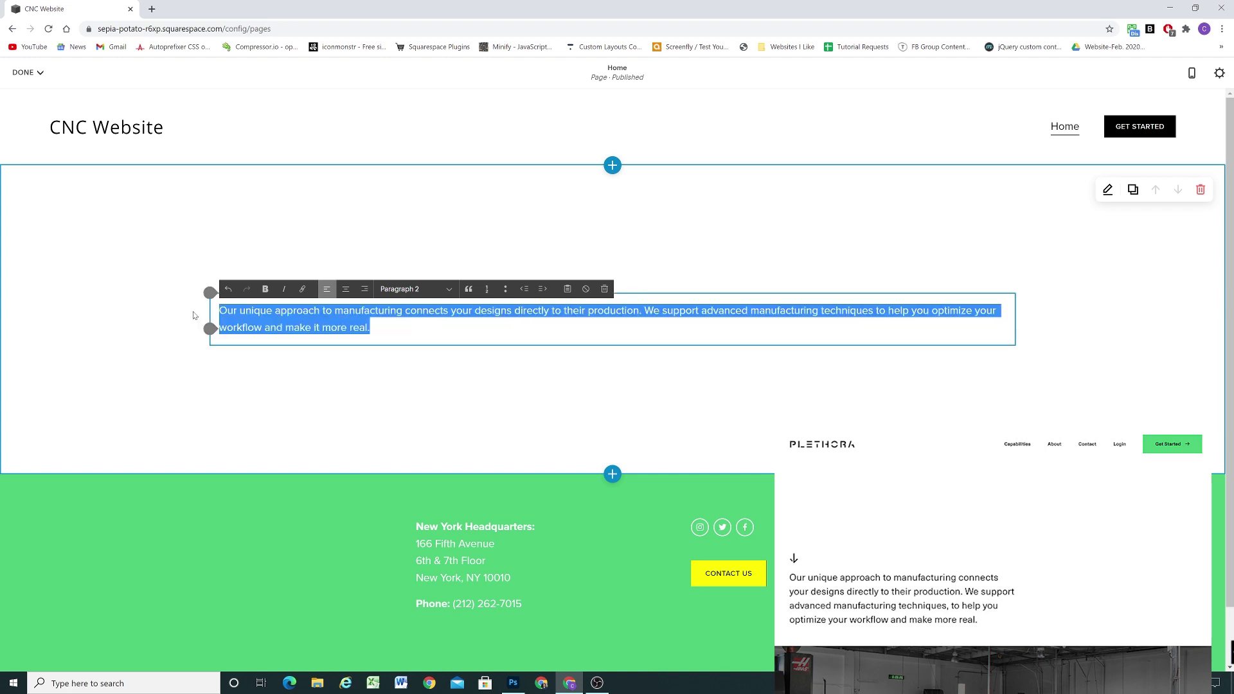
{"action": "key", "text": "ctrl+alt+3"}
{"action": "key", "text": "Right"}
Set the intro section's content width to M, align its content to the bottom and left, and save the page.
{"action": "left_click", "coordinate": [1107, 190]}
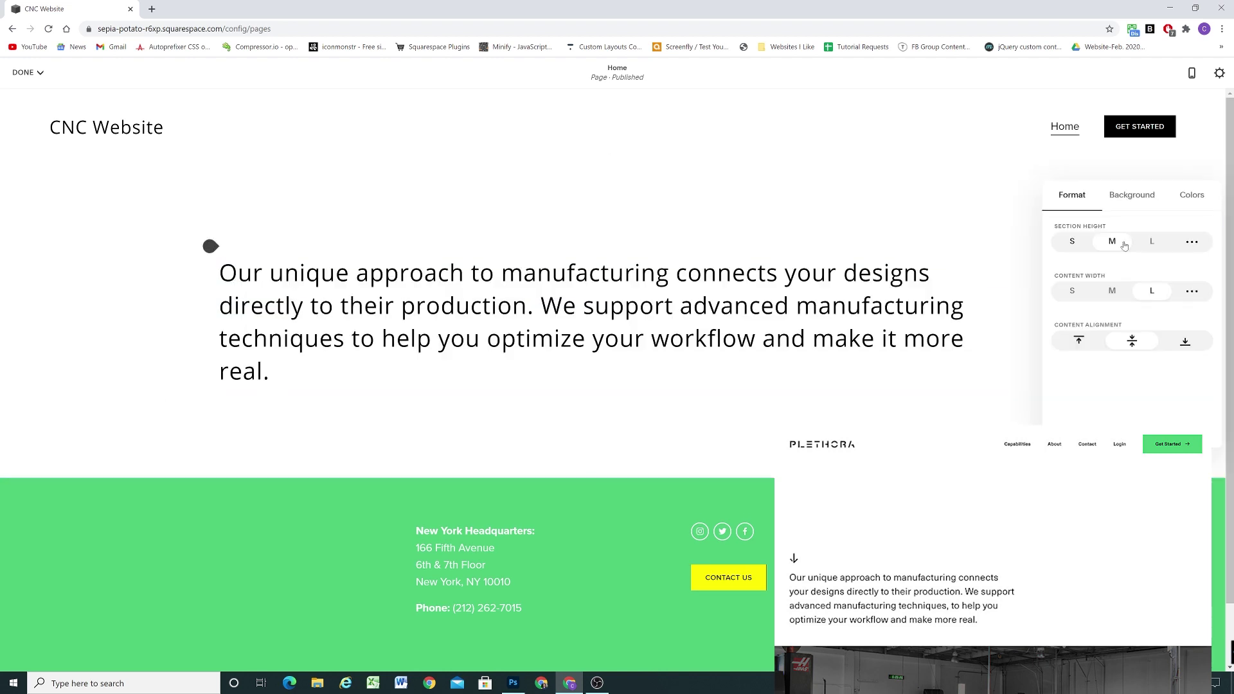
{"action": "left_click", "coordinate": [1072, 291]}
{"action": "left_click", "coordinate": [1077, 365]}
{"action": "left_click", "coordinate": [1185, 340]}
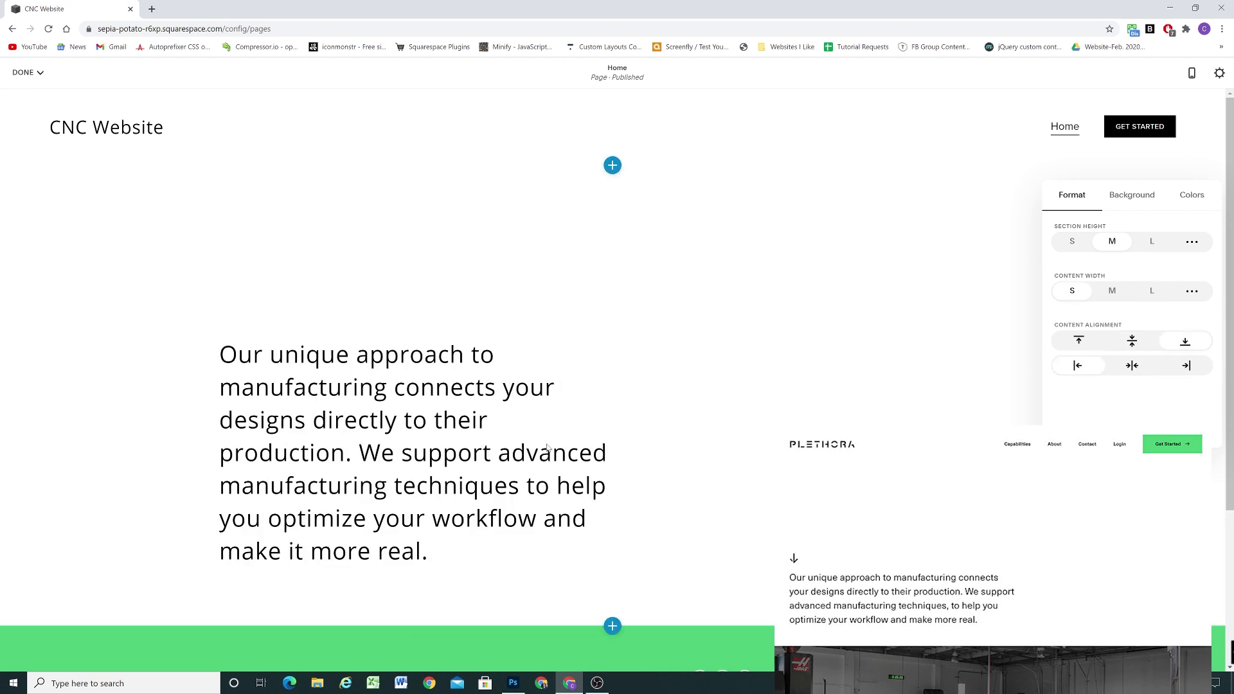
{"action": "left_click", "coordinate": [1152, 291]}
{"action": "left_click_drag", "start_coordinate": [1089, 315], "coordinate": [1108, 315]}
{"action": "left_click", "coordinate": [1152, 290]}
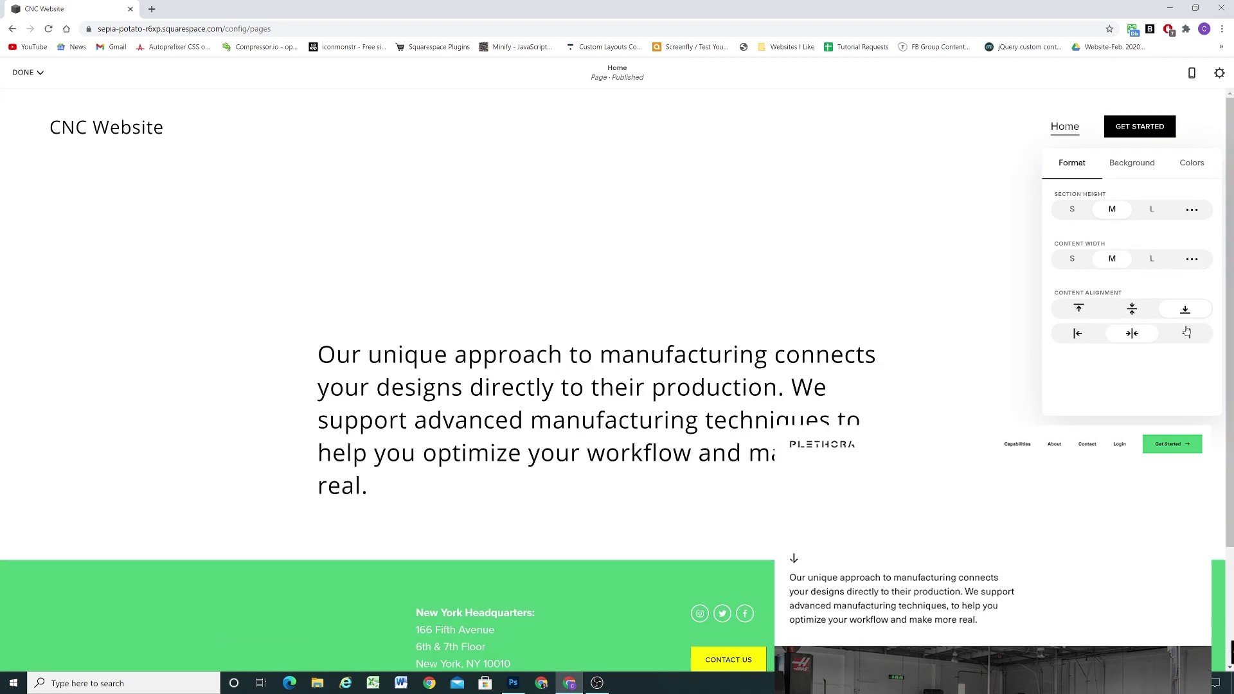
{"action": "left_click", "coordinate": [23, 72]}
{"action": "left_click", "coordinate": [26, 91]}
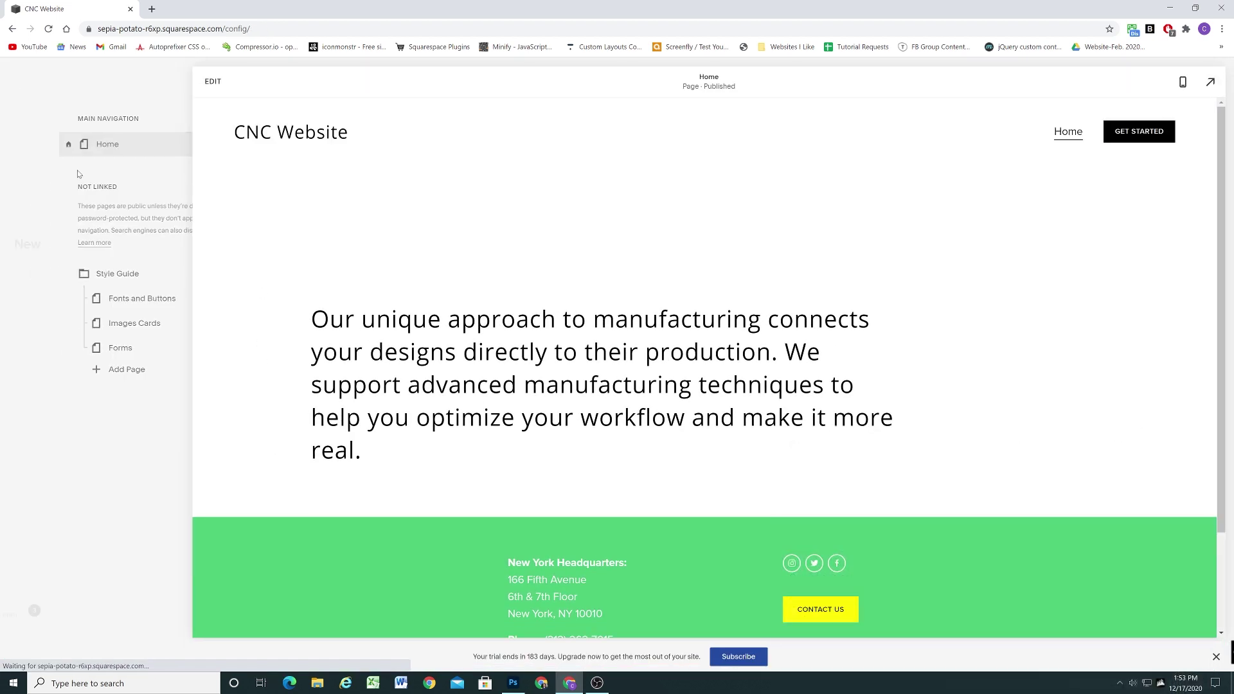
In the site spacing design settings, set the maximum page width to 3000px and the site margin to 6vw.
{"action": "left_click", "coordinate": [21, 83]}
{"action": "left_click", "coordinate": [49, 180]}
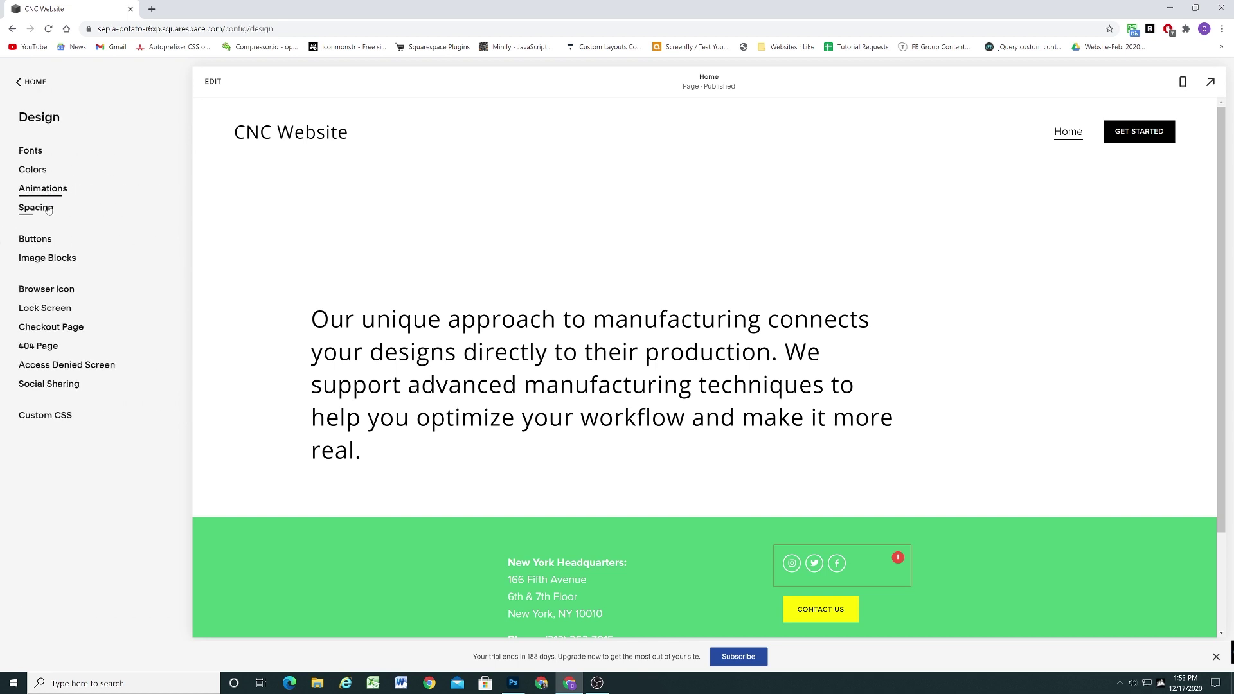
{"action": "left_click", "coordinate": [38, 208]}
{"action": "mouse_move", "coordinate": [71, 178]}
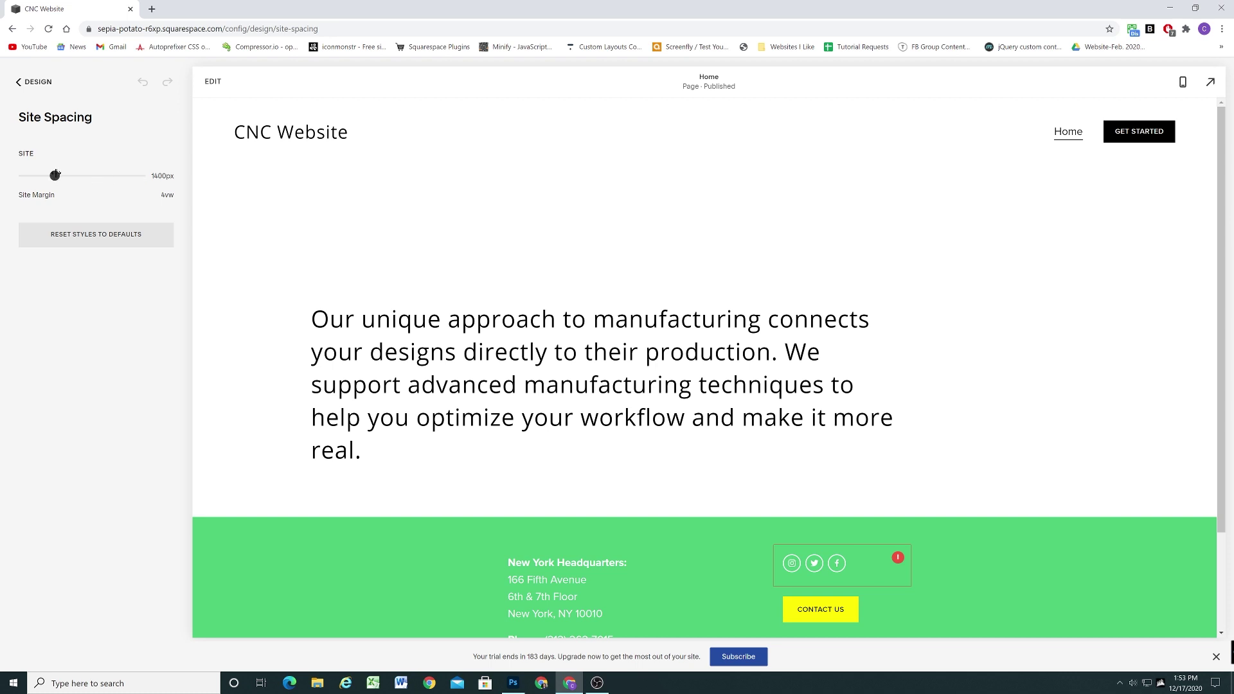
{"action": "left_click_drag", "start_coordinate": [91, 174], "coordinate": [170, 175]}
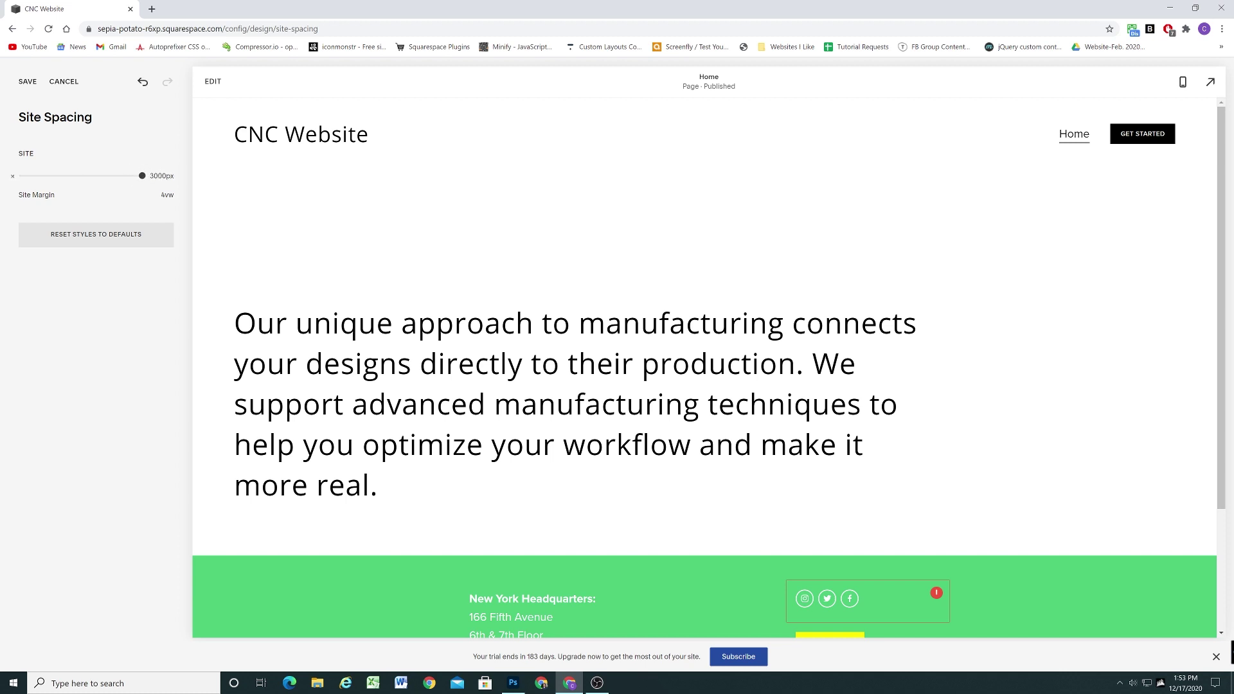
{"action": "mouse_move", "coordinate": [60, 193]}
{"action": "mouse_move", "coordinate": [73, 194]}
{"action": "left_mouse_down"}
{"action": "mouse_move", "coordinate": [59, 194]}
{"action": "mouse_move", "coordinate": [101, 193]}
{"action": "mouse_move", "coordinate": [81, 194]}
{"action": "left_mouse_up"}
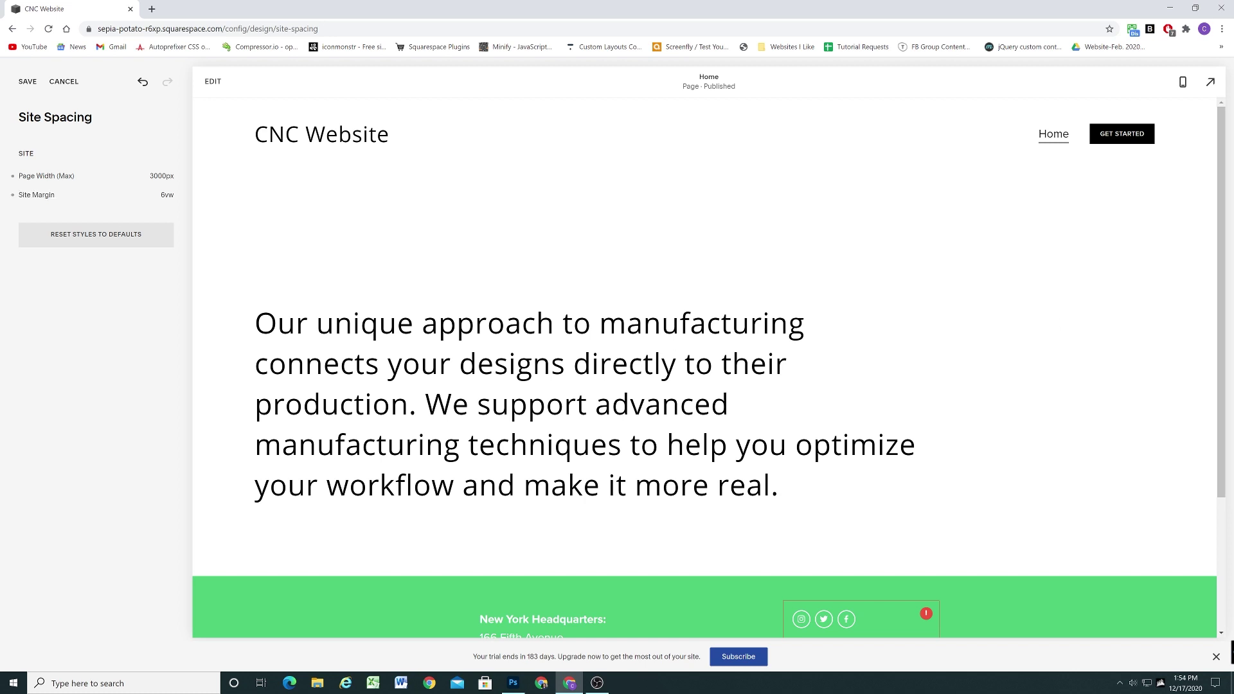
Switch to Photoshop and widen its window over the site preview to compare the Plethora mockup's margins.
{"action": "key", "text": "alt+Tab"}
{"action": "left_click_drag", "start_coordinate": [1060, 93], "coordinate": [738, 31]}
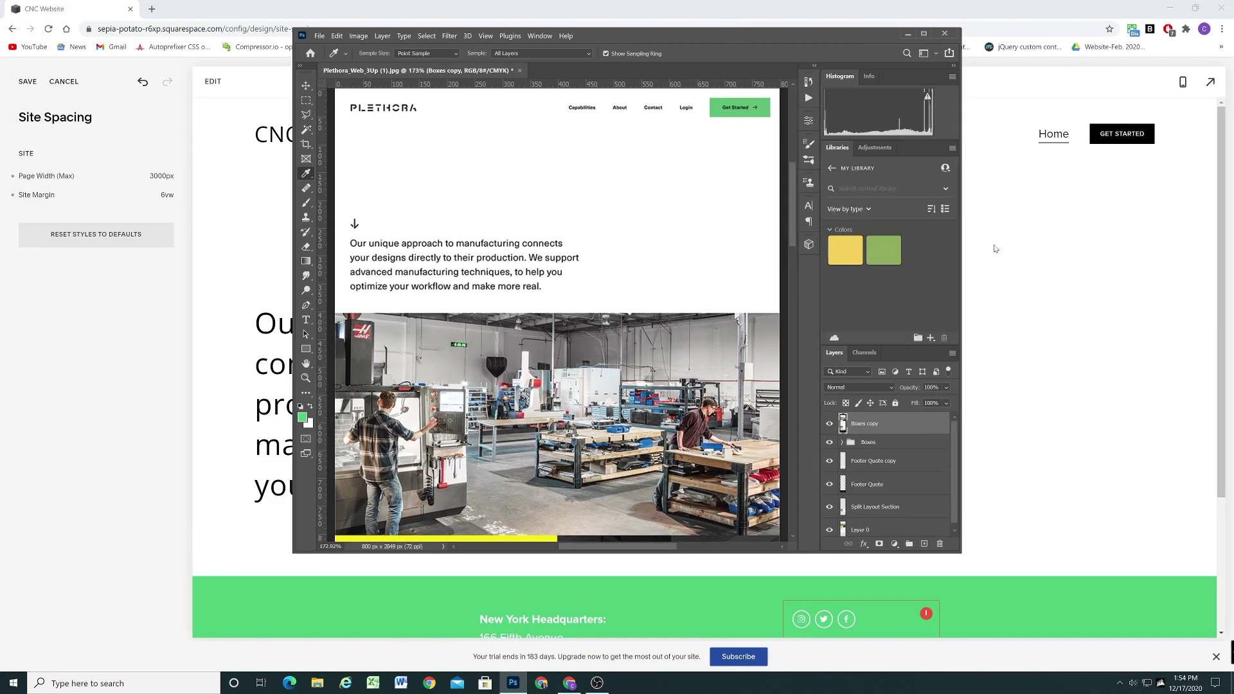
{"action": "left_click_drag", "start_coordinate": [960, 243], "coordinate": [1114, 243]}
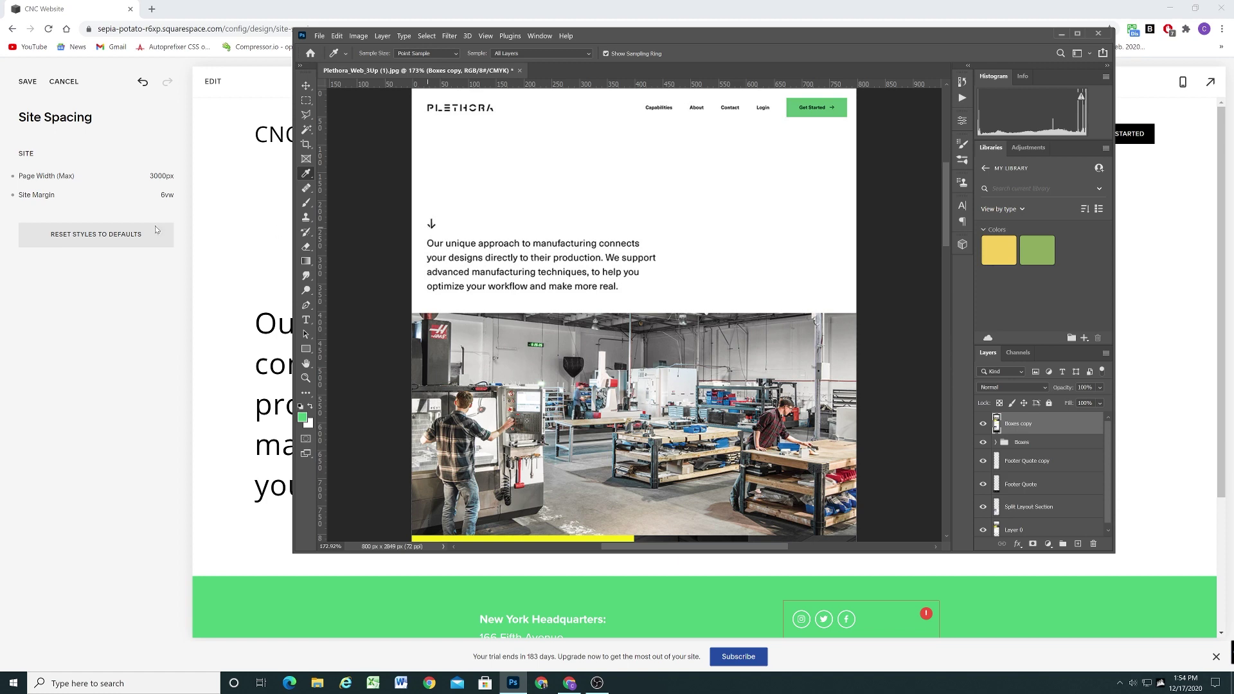
Back in the browser, reduce the site margin to 3vw and save the site spacing.
{"action": "left_click", "coordinate": [81, 193]}
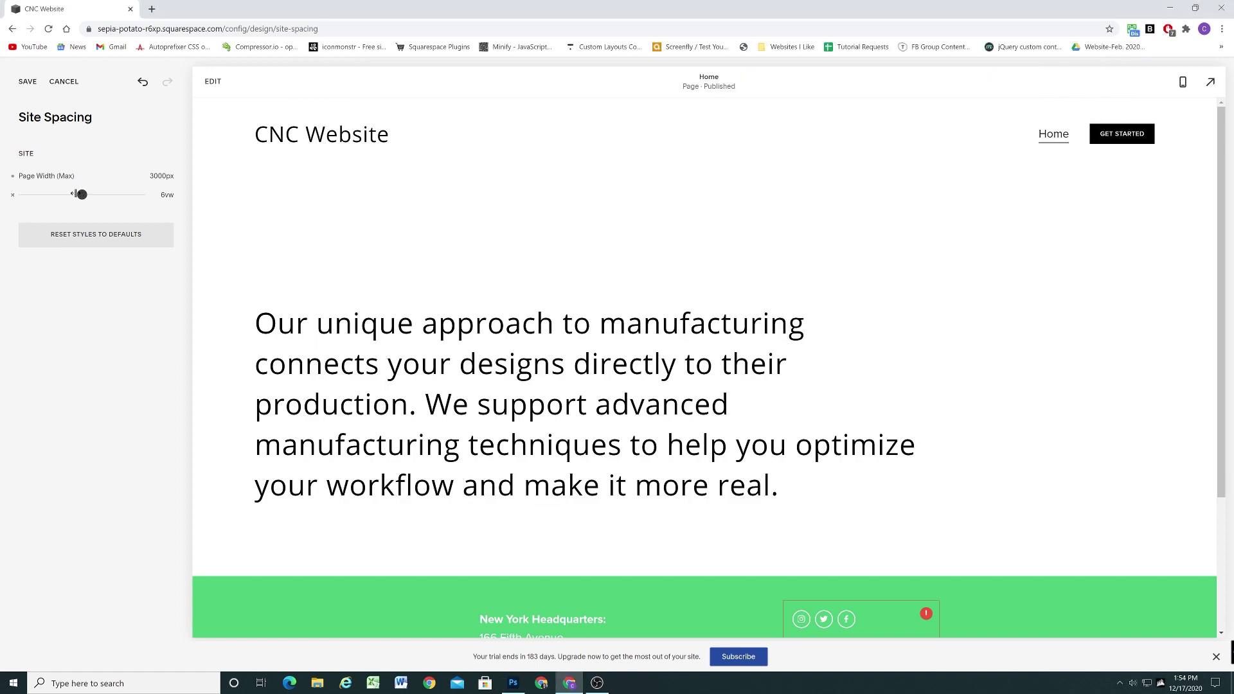
{"action": "left_click_drag", "start_coordinate": [79, 194], "coordinate": [55, 193]}
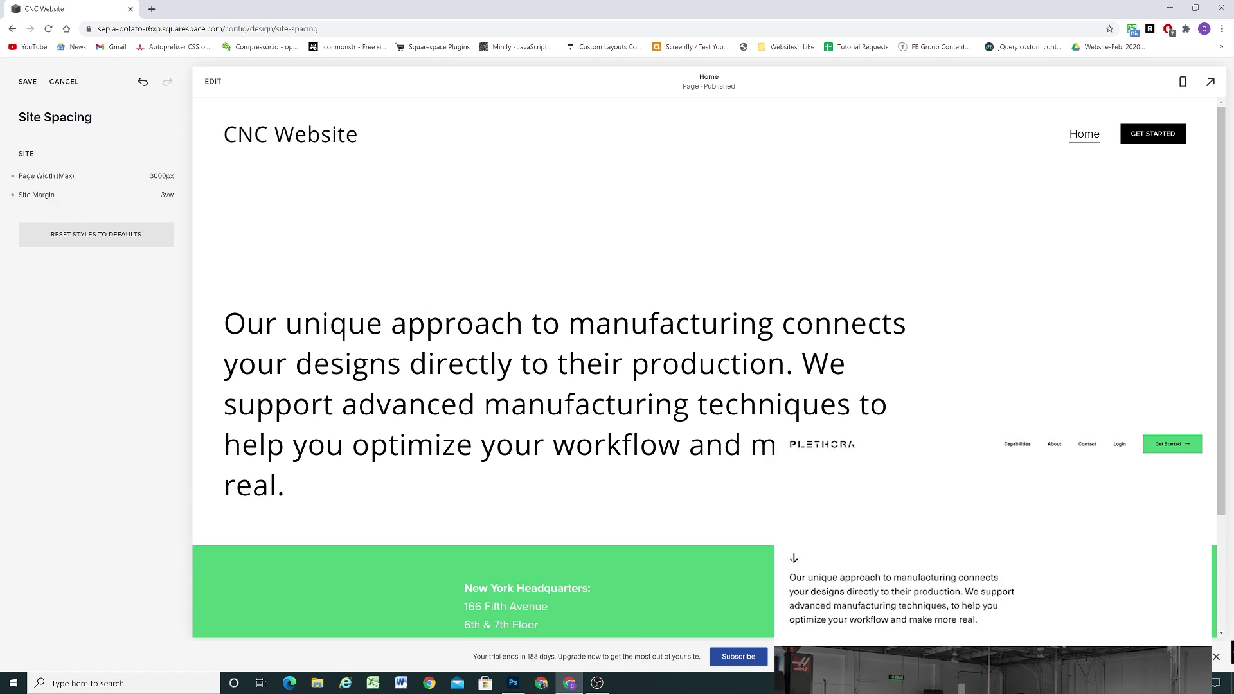
{"action": "left_click", "coordinate": [27, 81]}
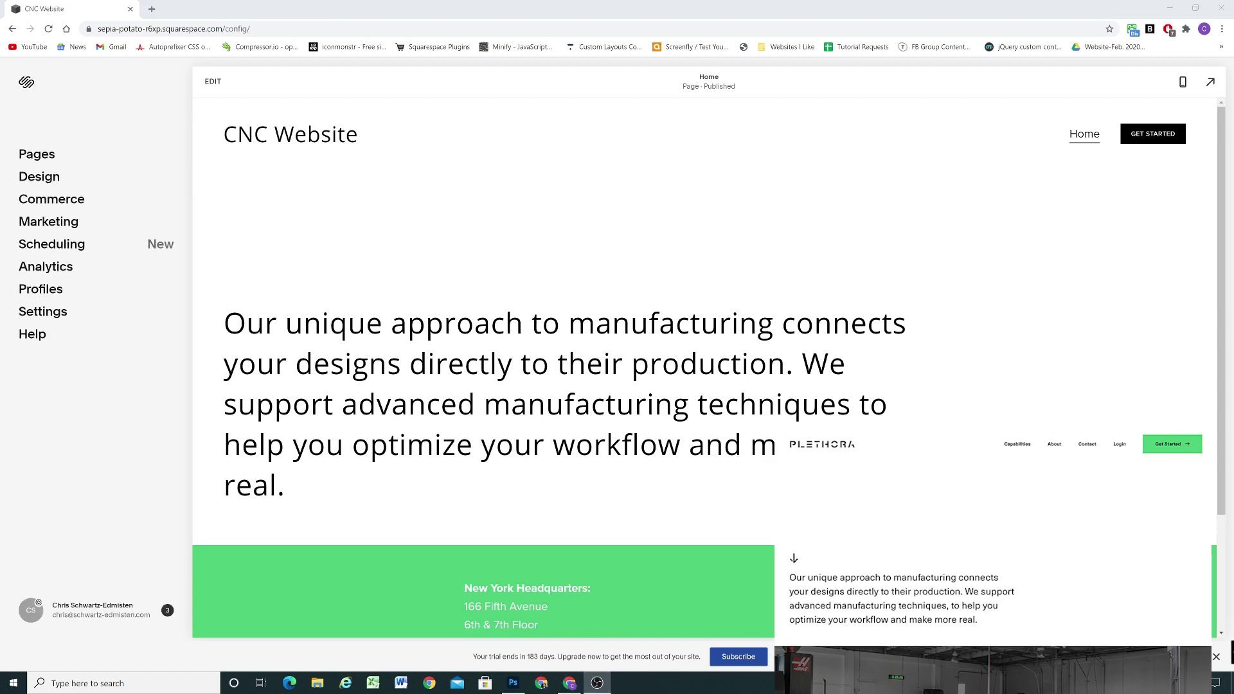
Previewing on the Fonts and Buttons page, reduce the Heading 3 size, set Heading 2 to 2.8rem and Heading 1 to 3.3rem, and save.
{"action": "left_click", "coordinate": [513, 682]}
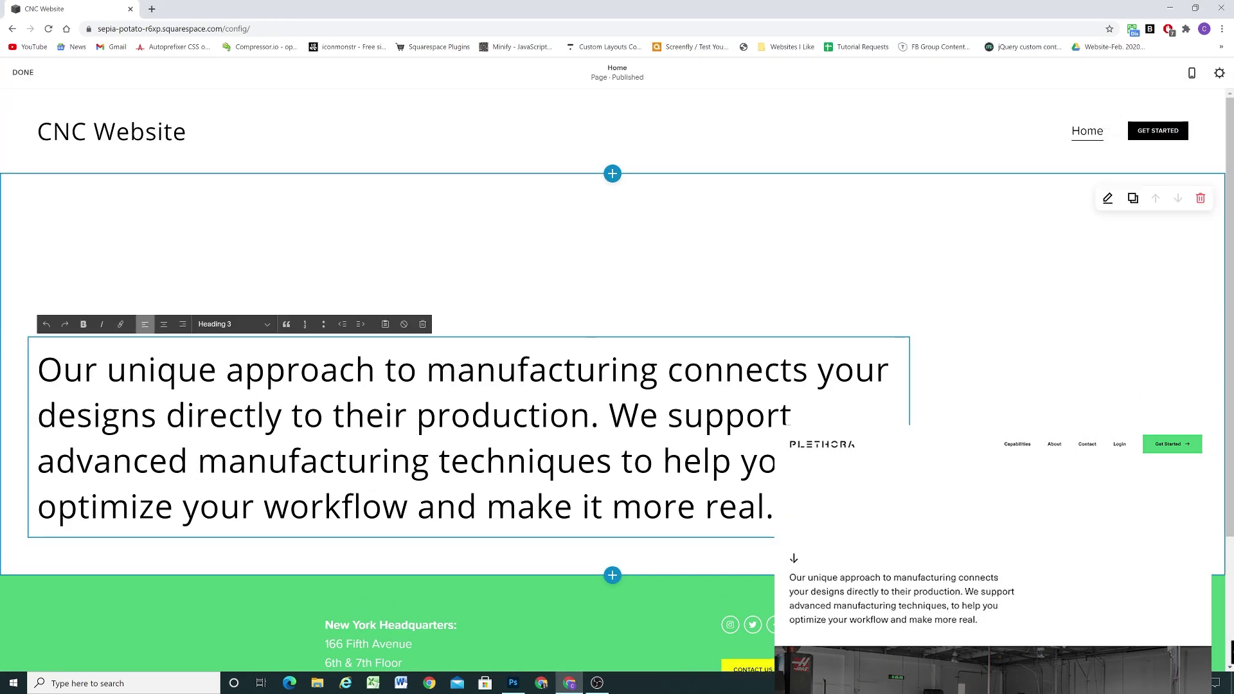
{"action": "left_click", "coordinate": [36, 154]}
{"action": "left_click", "coordinate": [61, 299]}
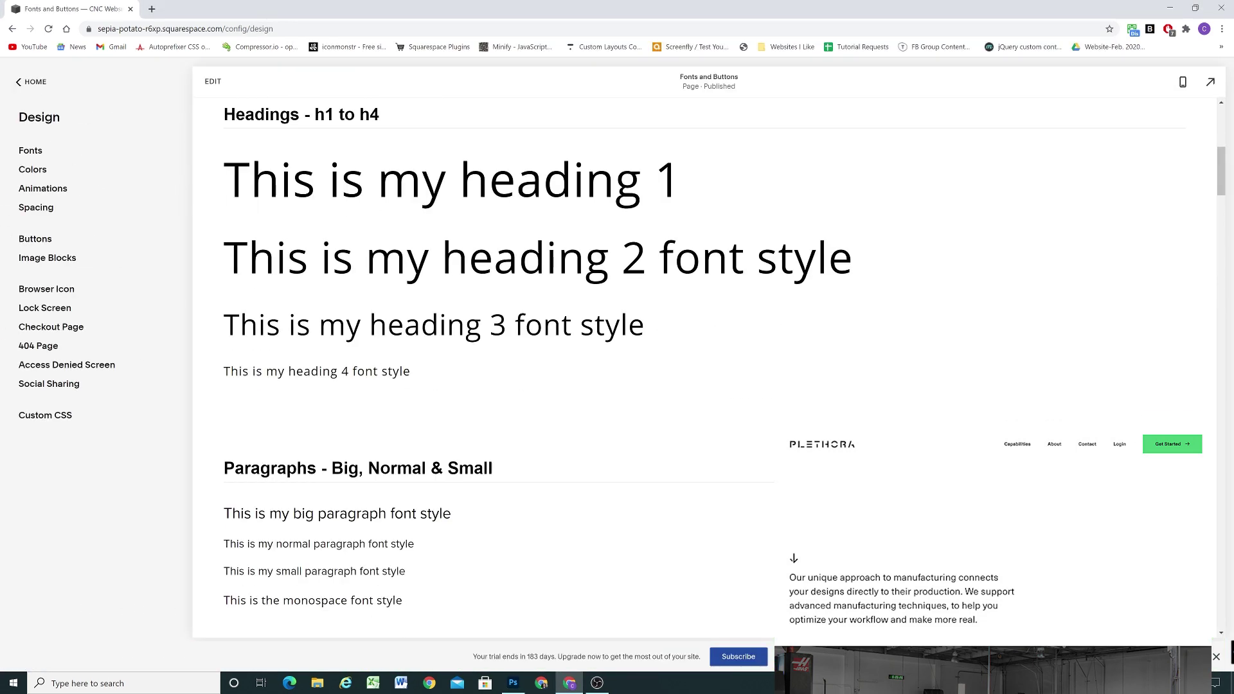
{"action": "left_click_drag", "start_coordinate": [54, 524], "coordinate": [45, 524]}
{"action": "left_click_drag", "start_coordinate": [73, 480], "coordinate": [57, 481]}
{"action": "left_click_drag", "start_coordinate": [77, 437], "coordinate": [65, 437]}
{"action": "left_click", "coordinate": [28, 82]}
{"action": "left_click", "coordinate": [22, 81]}
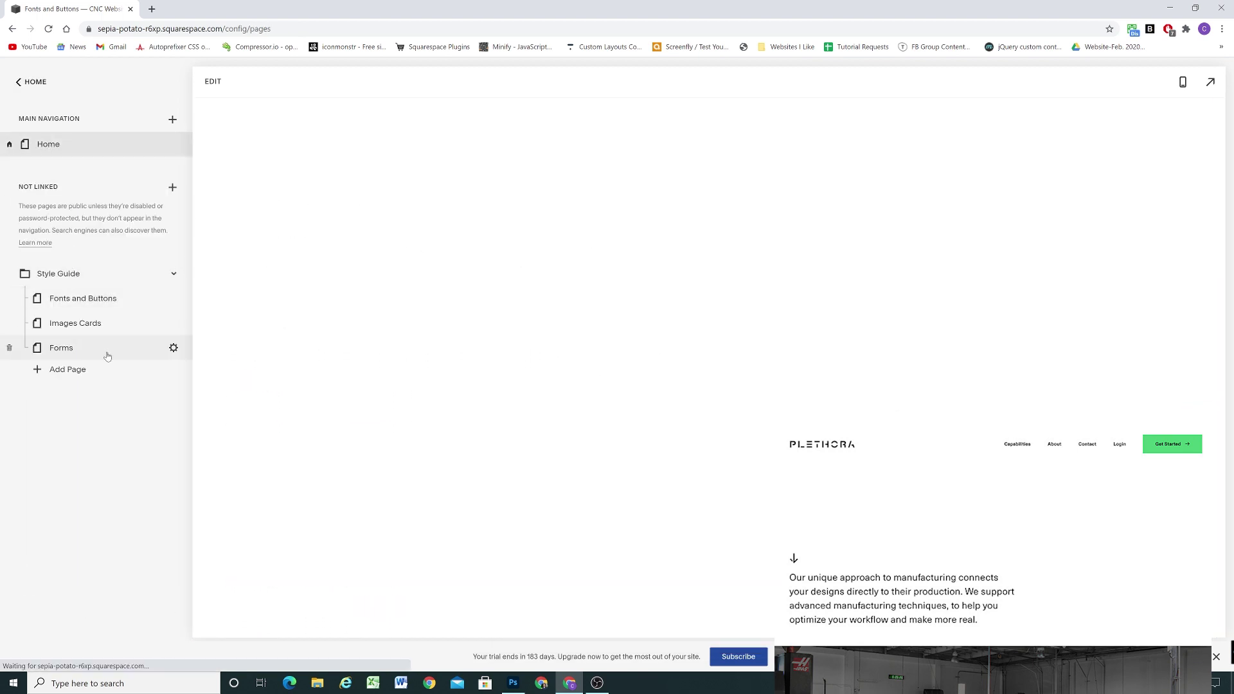
With the Home page previewed, set the global heading weight to 600 and the Heading 3 size to 1.6rem, and save.
{"action": "left_click", "coordinate": [29, 82]}
{"action": "left_click", "coordinate": [28, 146]}
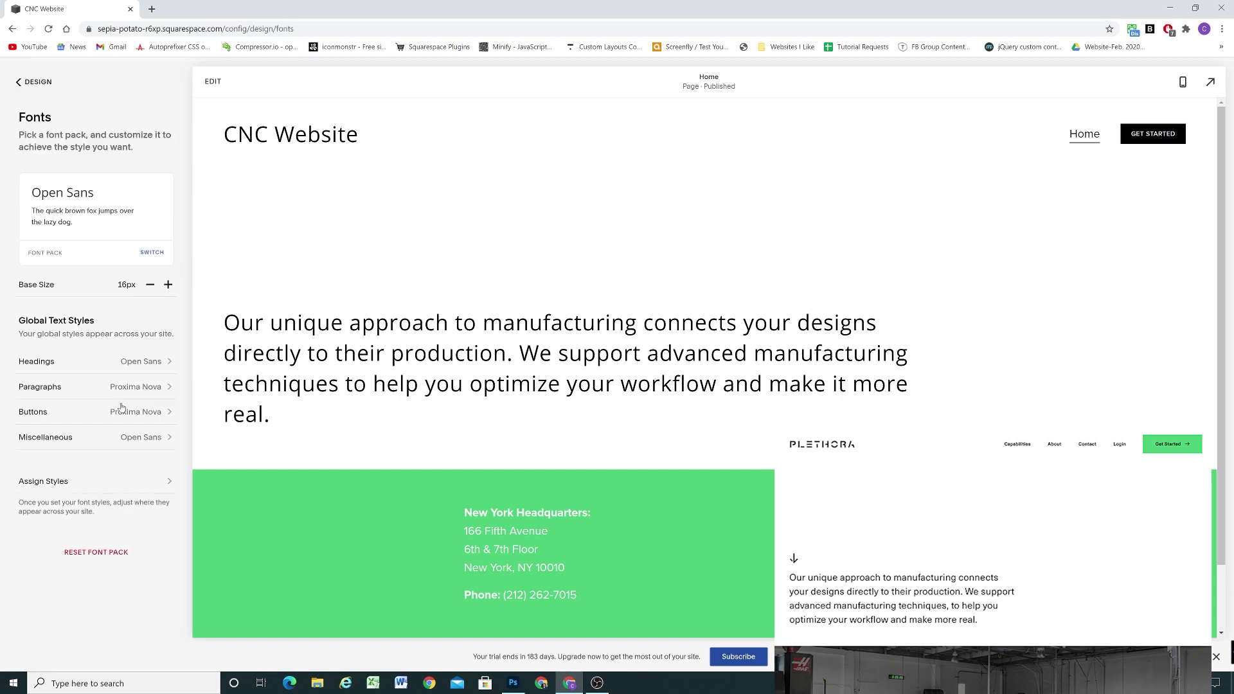
{"action": "left_click", "coordinate": [35, 358]}
{"action": "left_click_drag", "start_coordinate": [42, 523], "coordinate": [41, 524]}
{"action": "left_click", "coordinate": [103, 232]}
{"action": "left_click", "coordinate": [106, 254]}
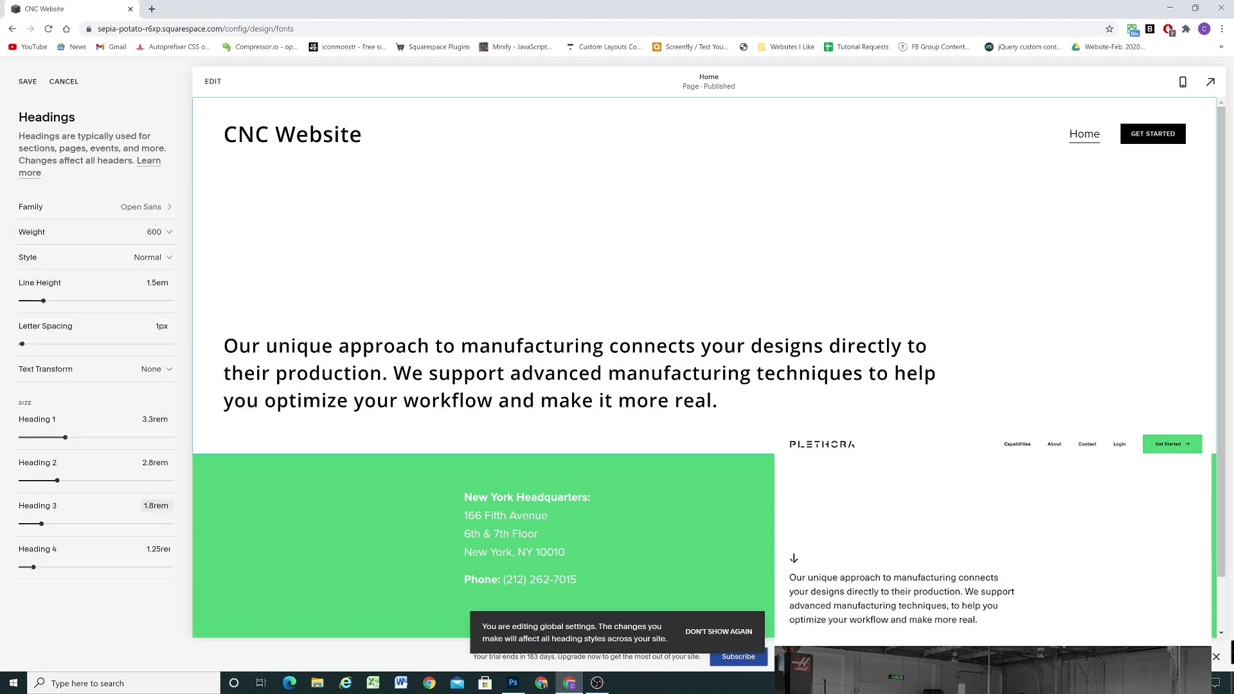
{"action": "type", "text": "6"}
{"action": "left_click", "coordinate": [27, 82]}
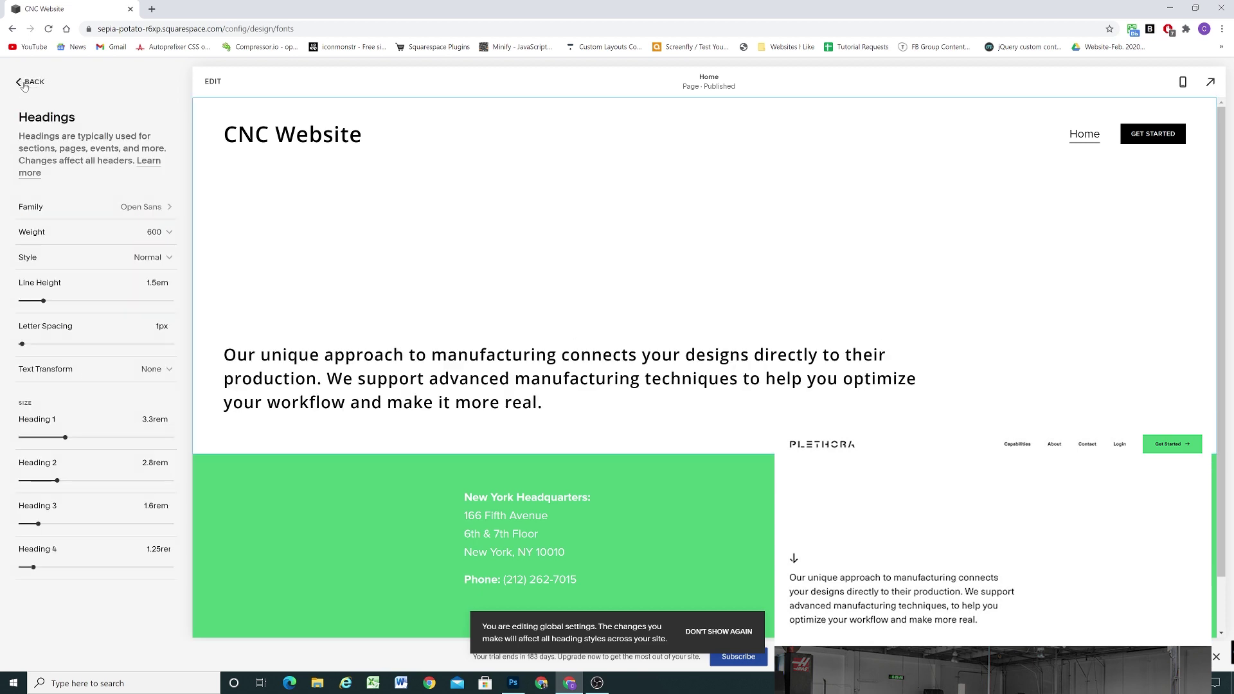
{"action": "left_click", "coordinate": [25, 82]}
Edit the Home page and set the intro section's content width to S.
{"action": "left_click", "coordinate": [214, 82]}
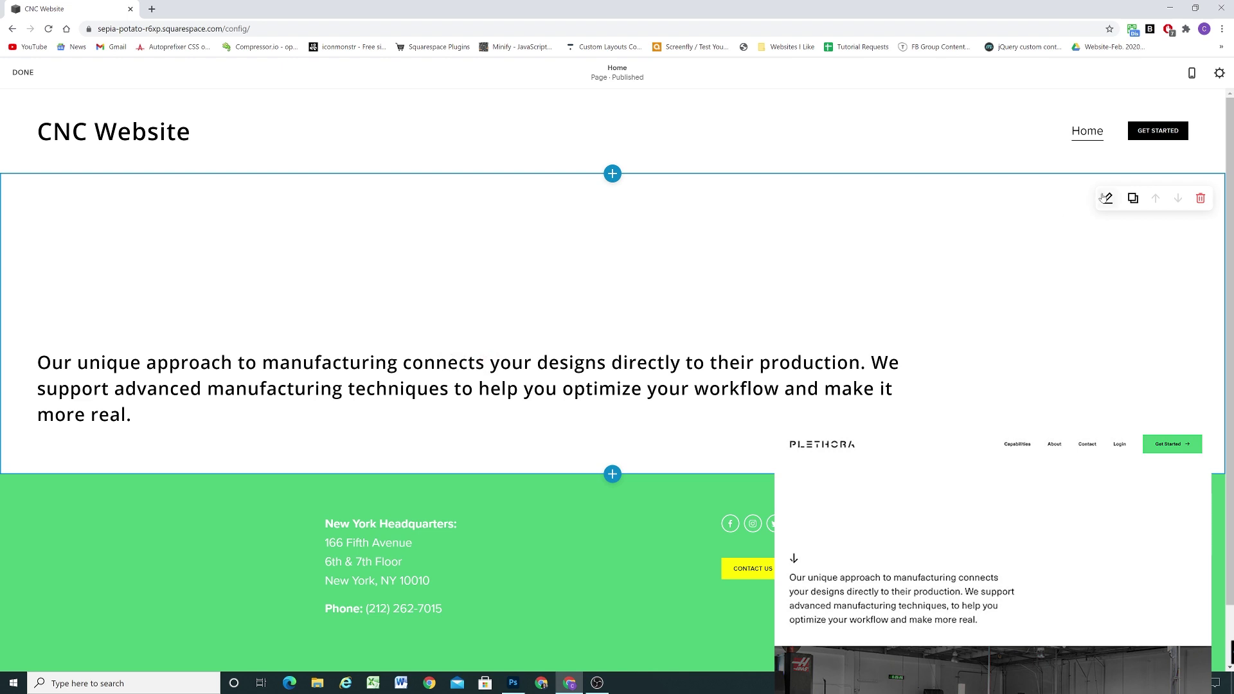
{"action": "left_click", "coordinate": [1103, 203]}
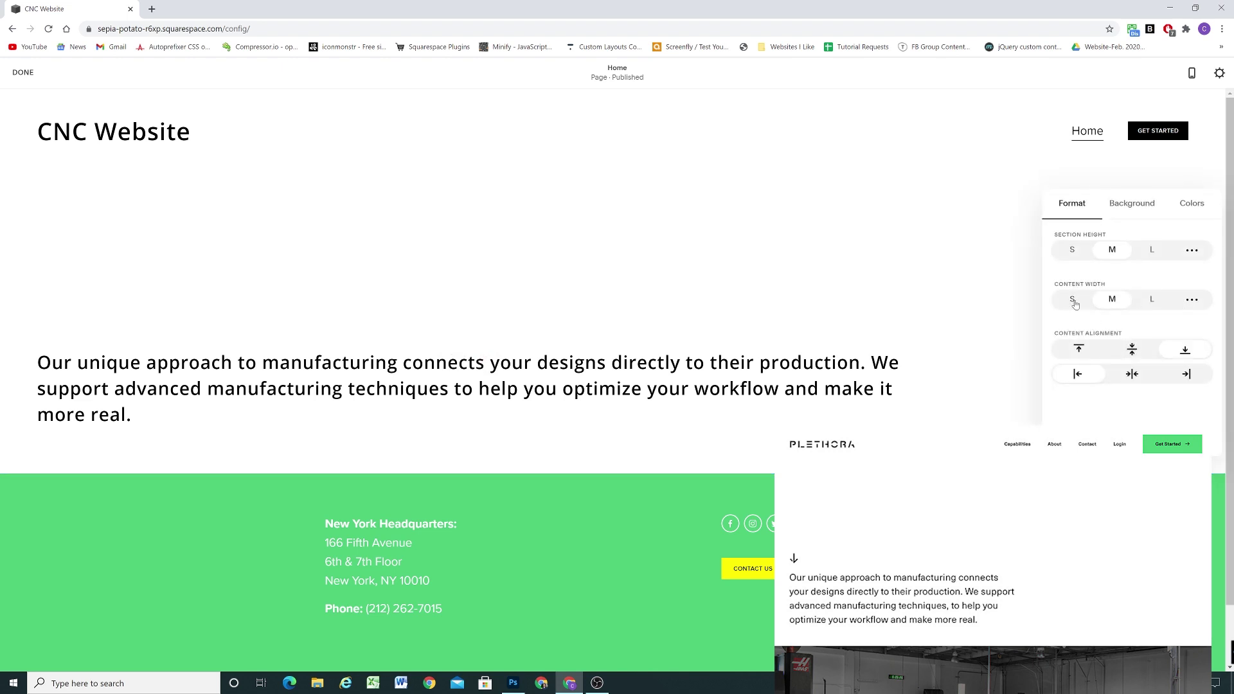
{"action": "left_click", "coordinate": [1072, 300]}
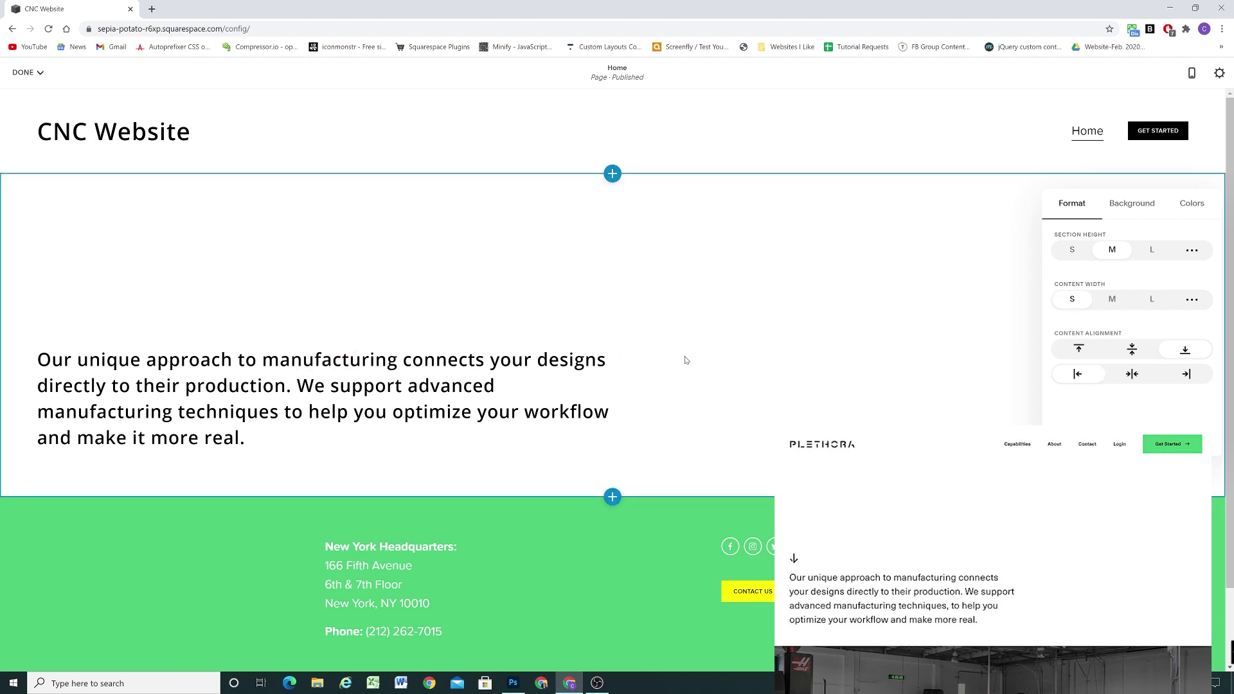
{"action": "left_click", "coordinate": [206, 303]}
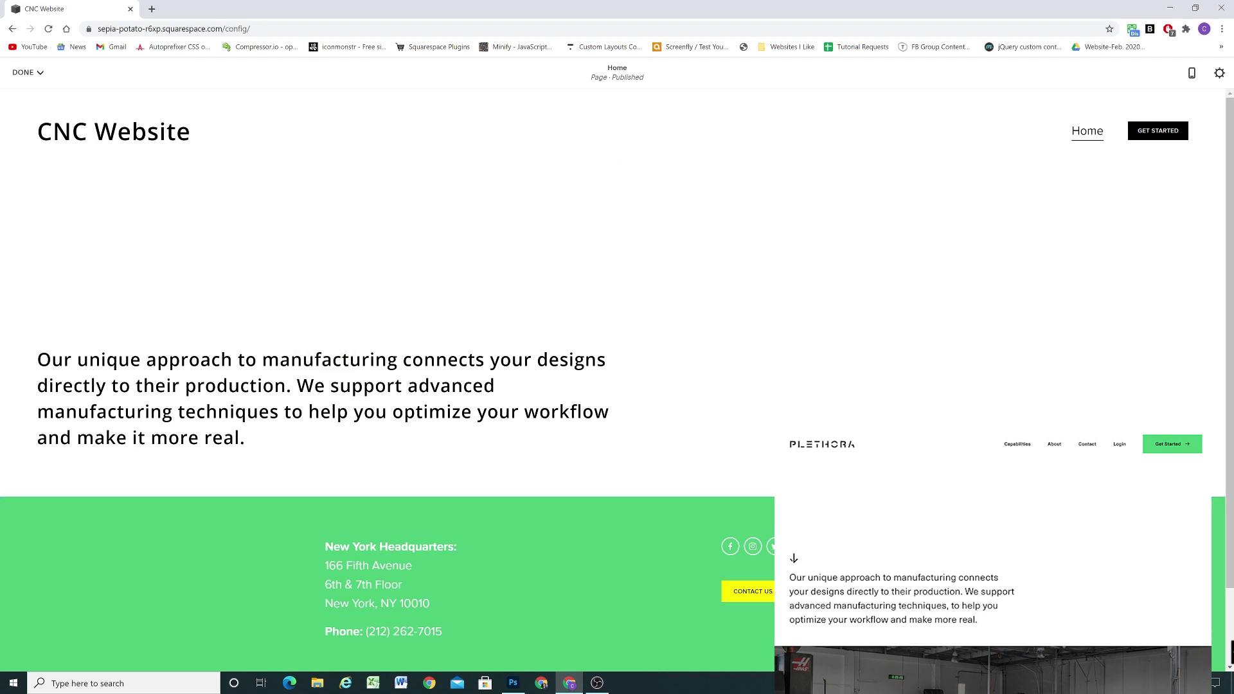
Bring up the Photoshop mockup for comparison, move it out of the way, and save the Home page edits.
{"action": "left_click", "coordinate": [513, 682]}
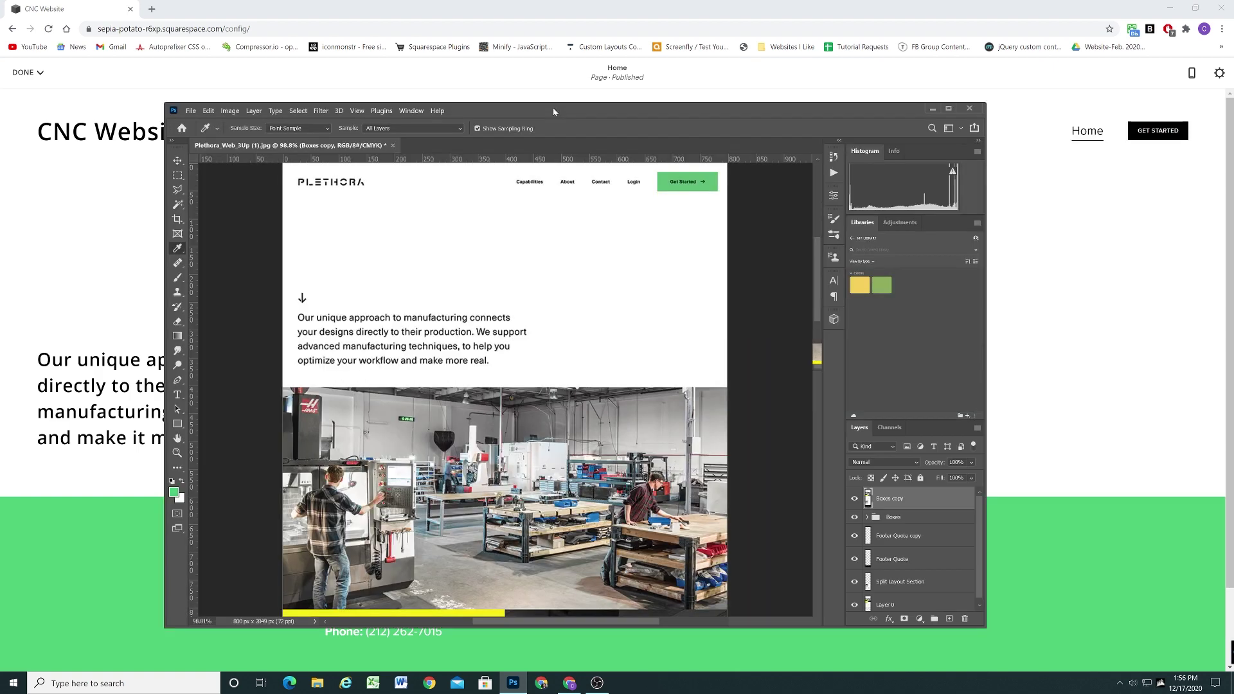
{"action": "left_click_drag", "start_coordinate": [553, 106], "coordinate": [1233, 109]}
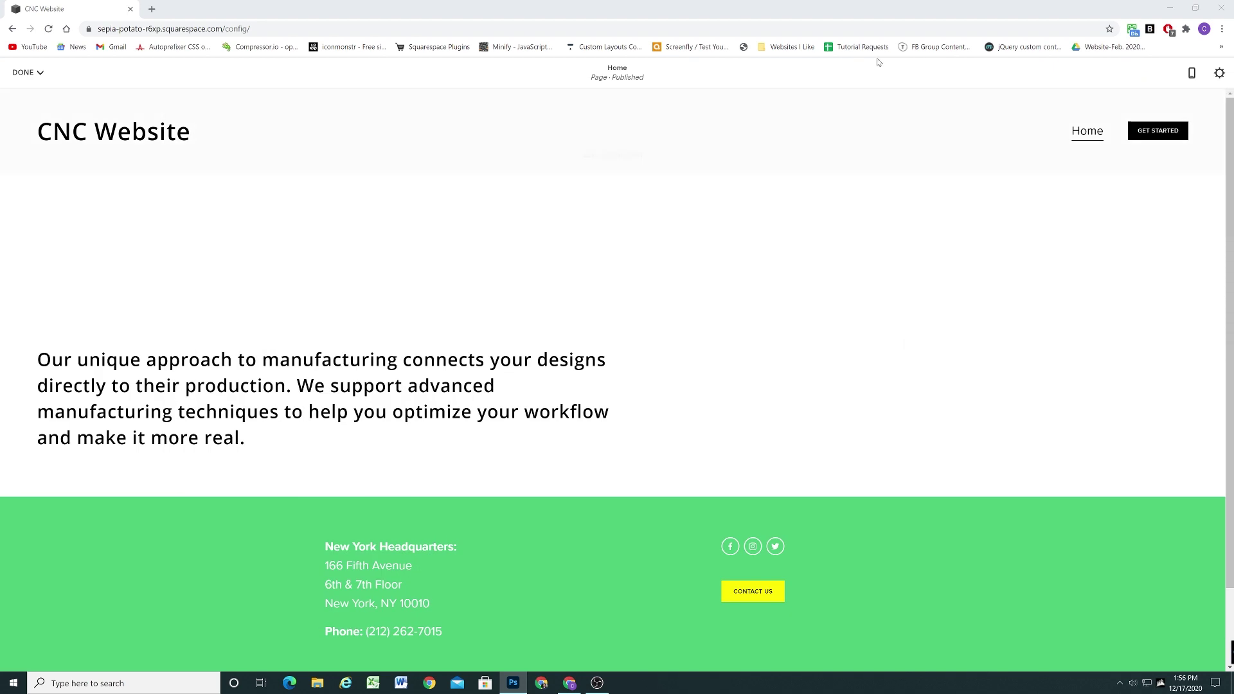
{"action": "left_click", "coordinate": [23, 72]}
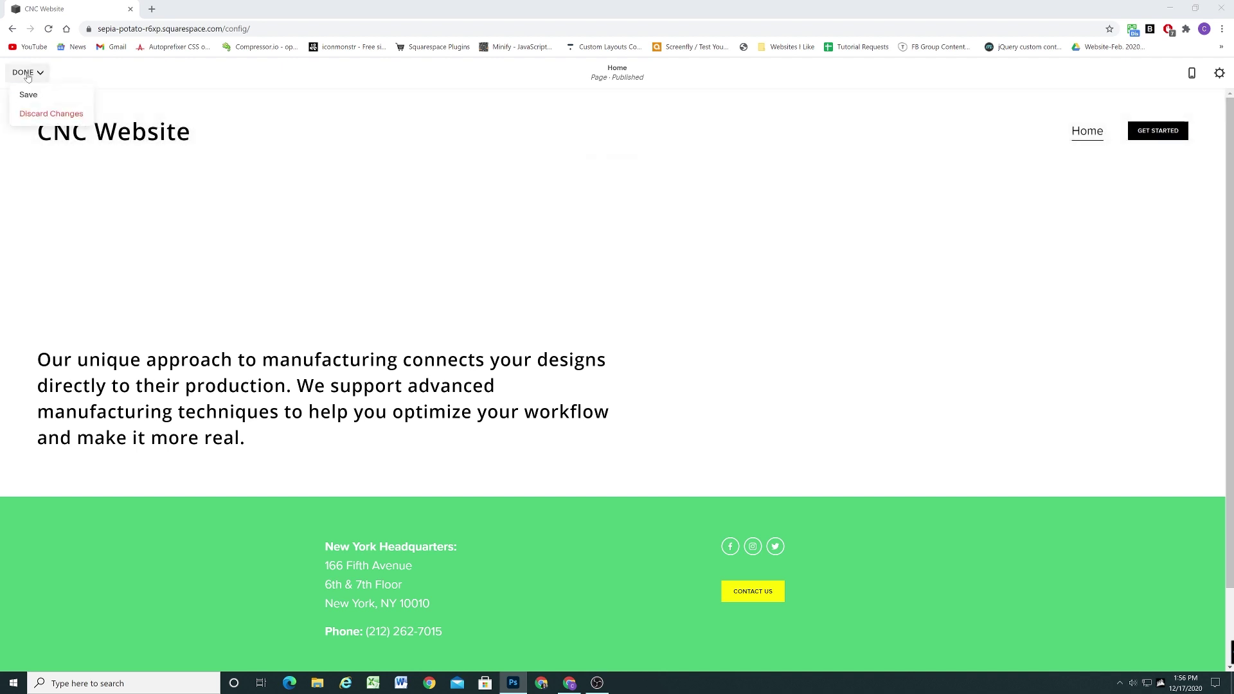
{"action": "left_click", "coordinate": [39, 93]}
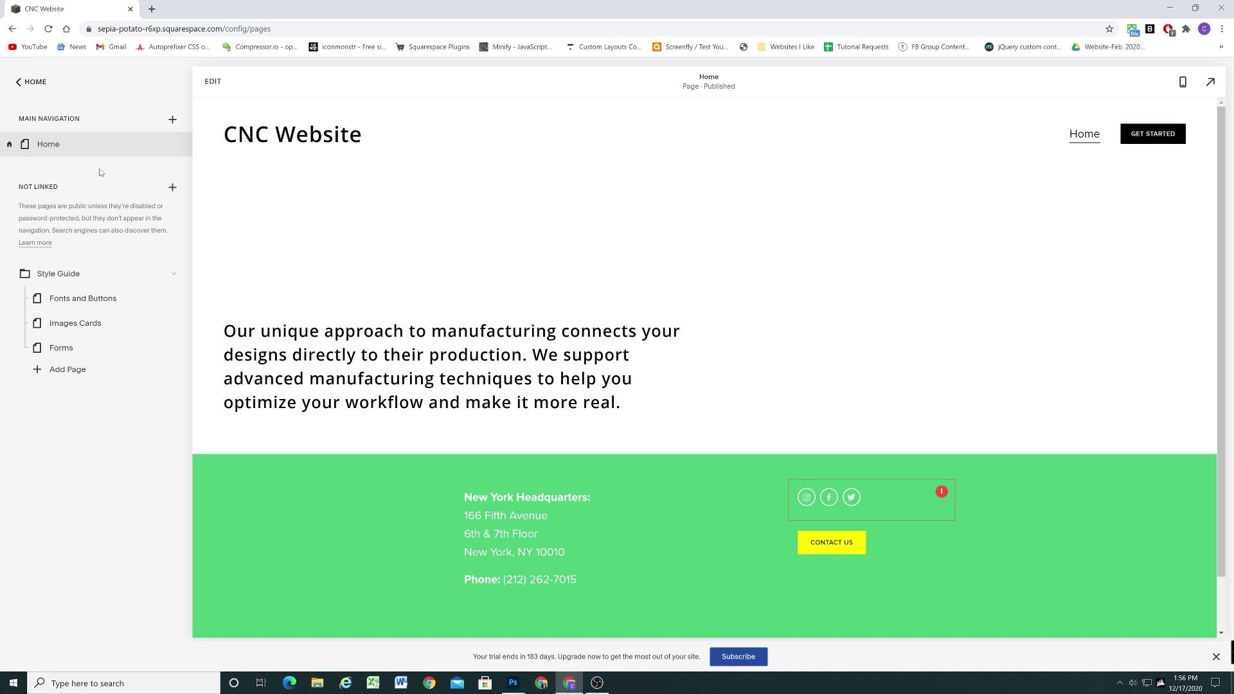
Add two blank pages named Capabilities and About to the main navigation.
{"action": "left_click", "coordinate": [171, 119]}
{"action": "left_click", "coordinate": [136, 175]}
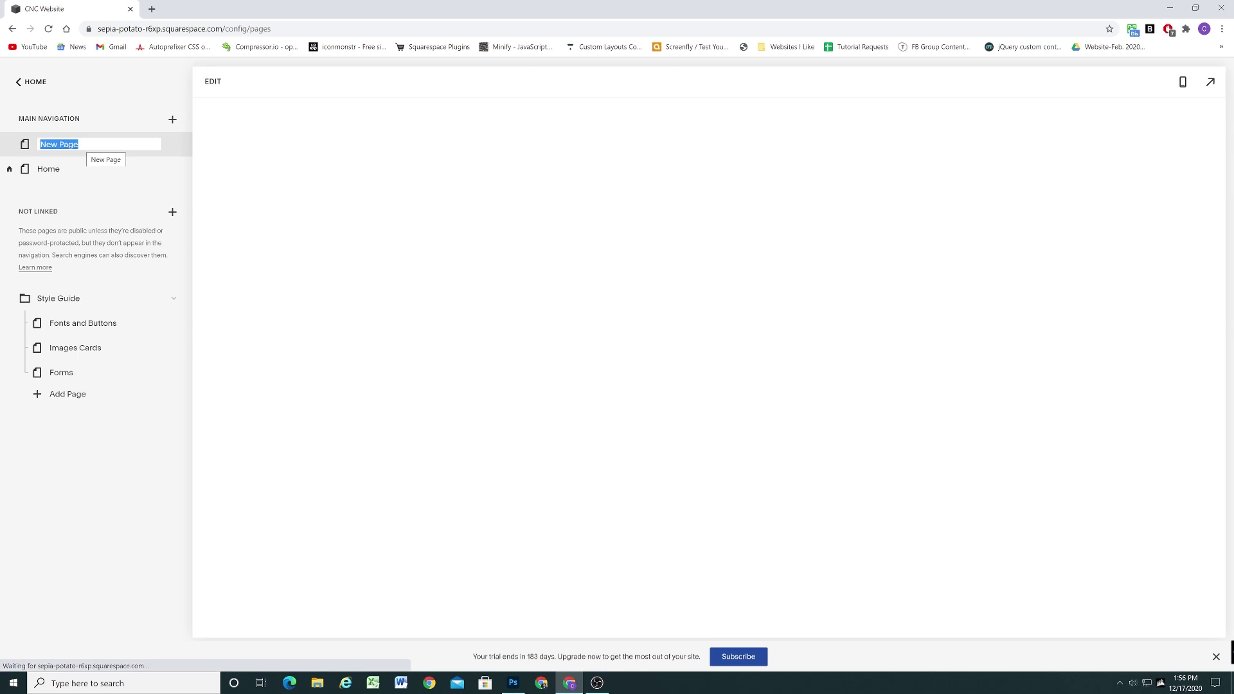
{"action": "type", "text": "Capabilities"}
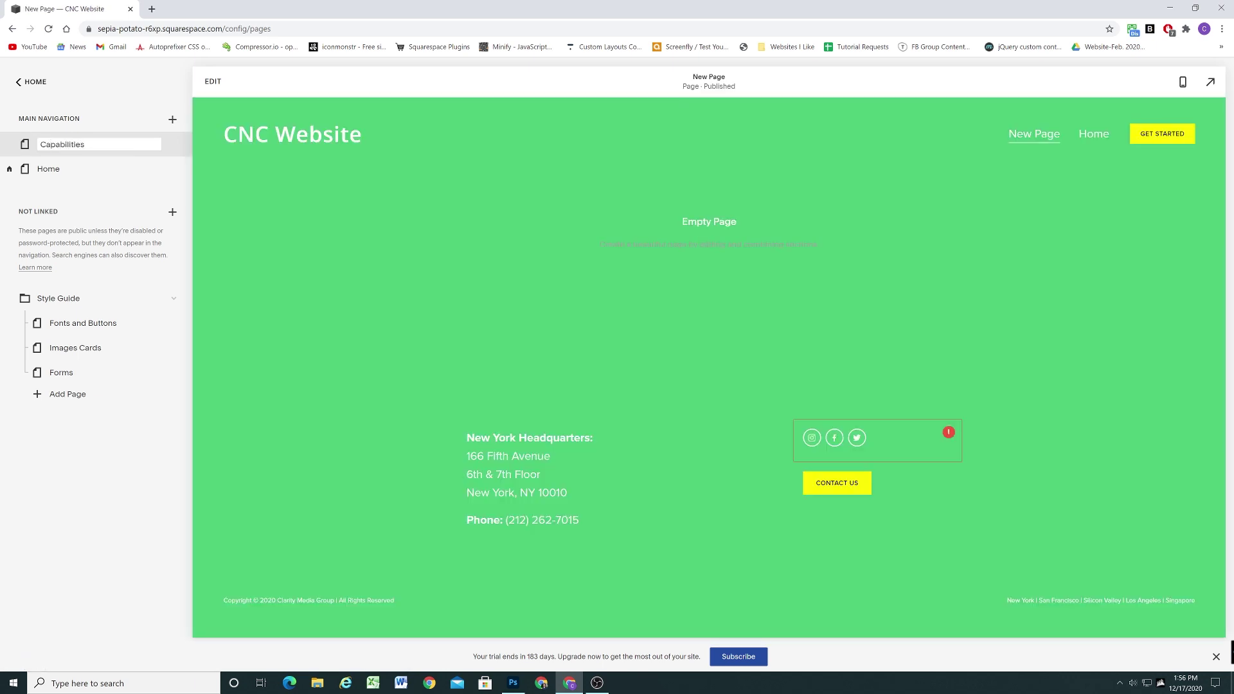
{"action": "key", "text": "Return"}
{"action": "left_click", "coordinate": [173, 119]}
{"action": "left_click", "coordinate": [141, 171]}
{"action": "type", "text": "About"}
{"action": "key", "text": "Return"}
Add two more blank pages named Contact and Login to the main navigation.
{"action": "left_click", "coordinate": [172, 119]}
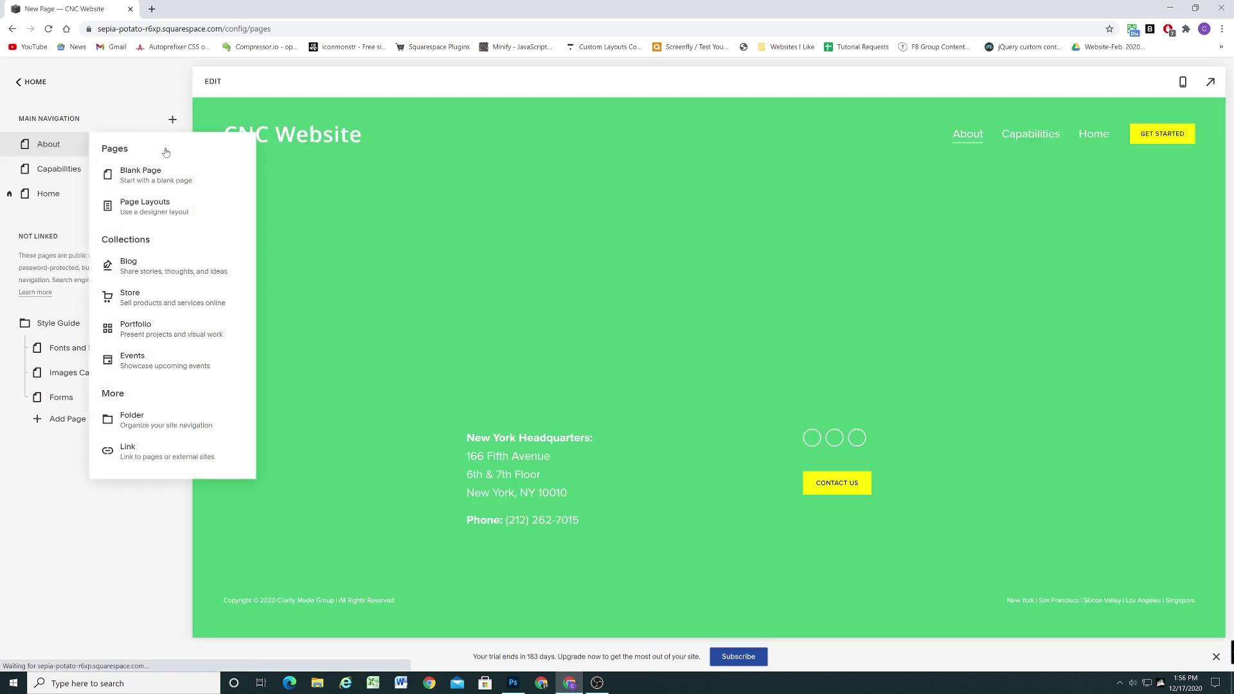
{"action": "left_click", "coordinate": [140, 170]}
{"action": "type", "text": "Contact"}
{"action": "key", "text": "Return"}
{"action": "left_click", "coordinate": [173, 119]}
{"action": "left_click", "coordinate": [140, 170]}
{"action": "type", "text": "Login"}
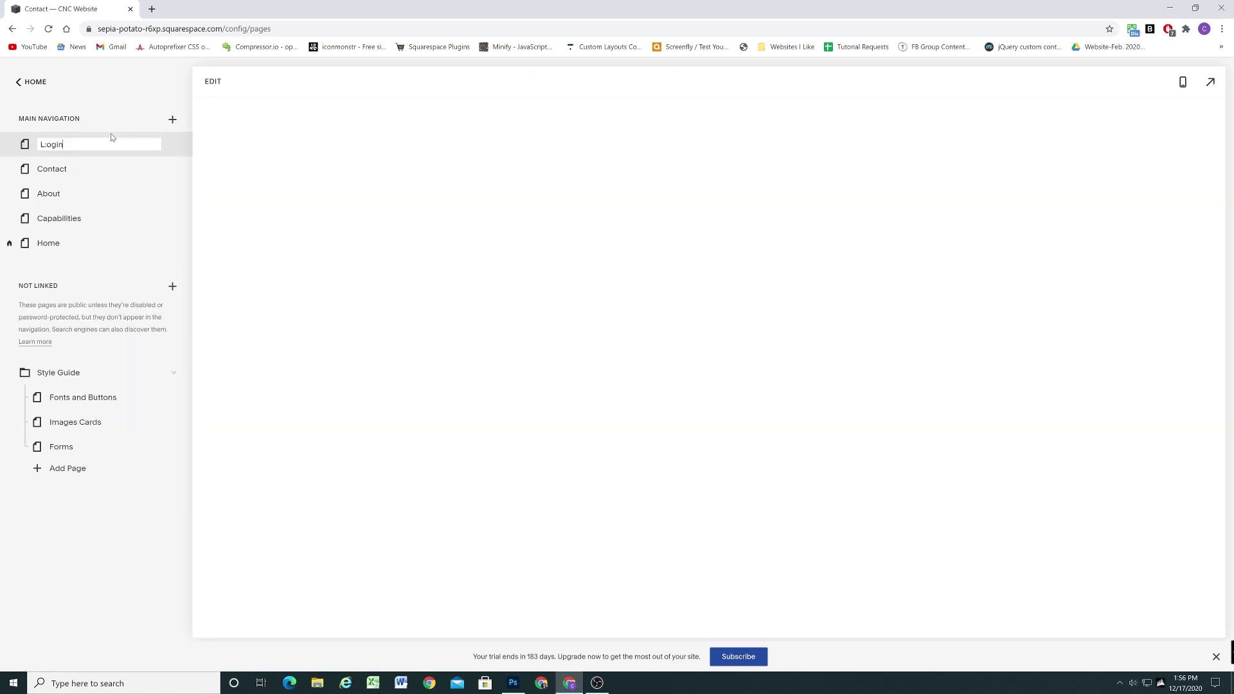
{"action": "key", "text": "Return"}
Move Home to the unlinked pages and reorder the main navigation so Capabilities comes before About.
{"action": "left_click_drag", "start_coordinate": [48, 243], "coordinate": [52, 348]}
{"action": "left_click_drag", "start_coordinate": [58, 219], "coordinate": [54, 190]}
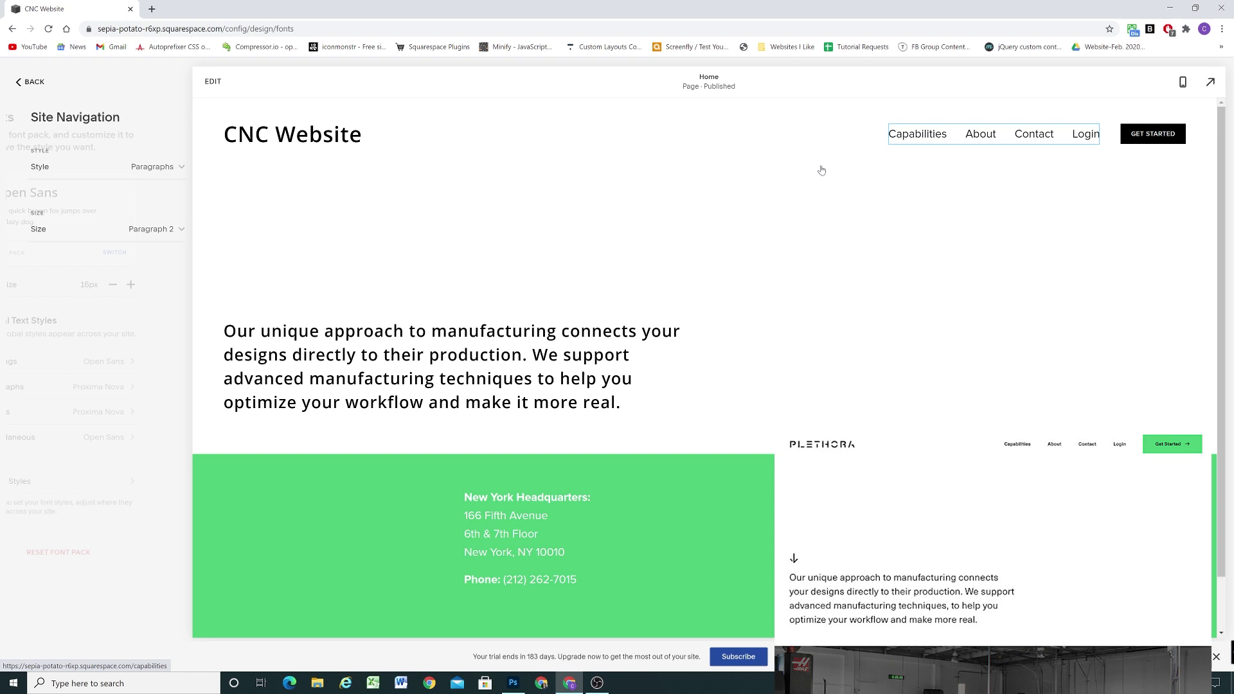
Give the site navigation a custom text style with a size of 1rem and a weight of 700.
{"action": "left_click", "coordinate": [128, 229]}
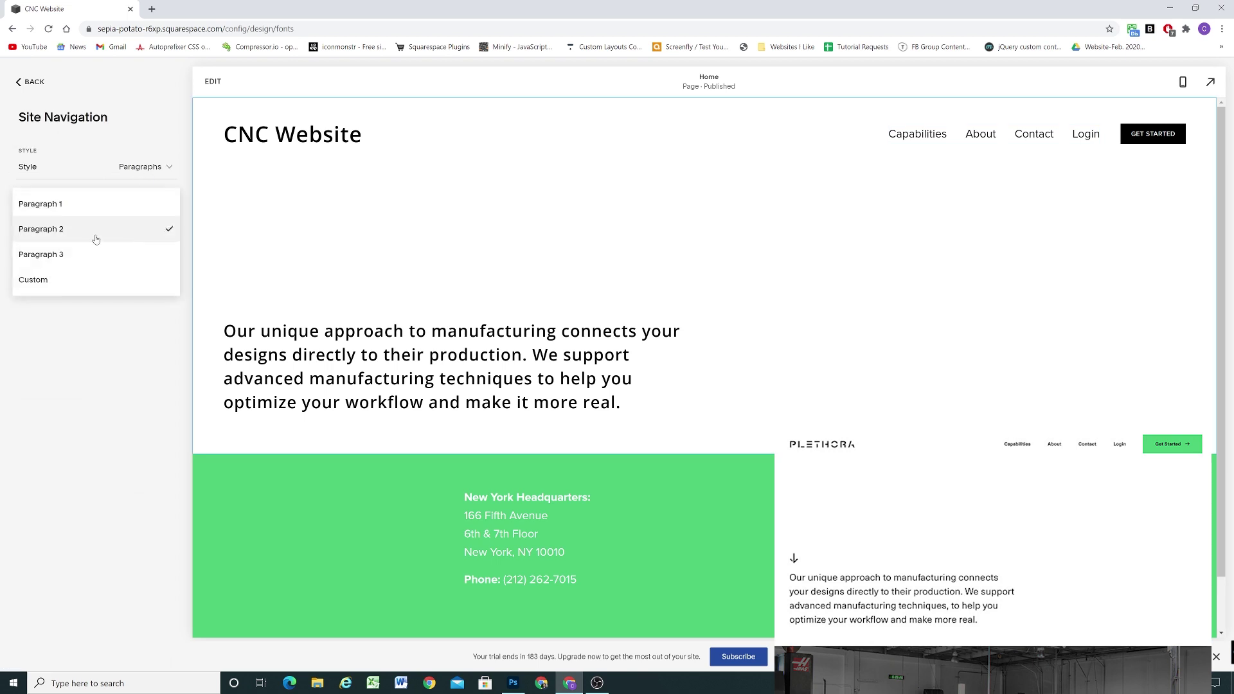
{"action": "left_click", "coordinate": [39, 279]}
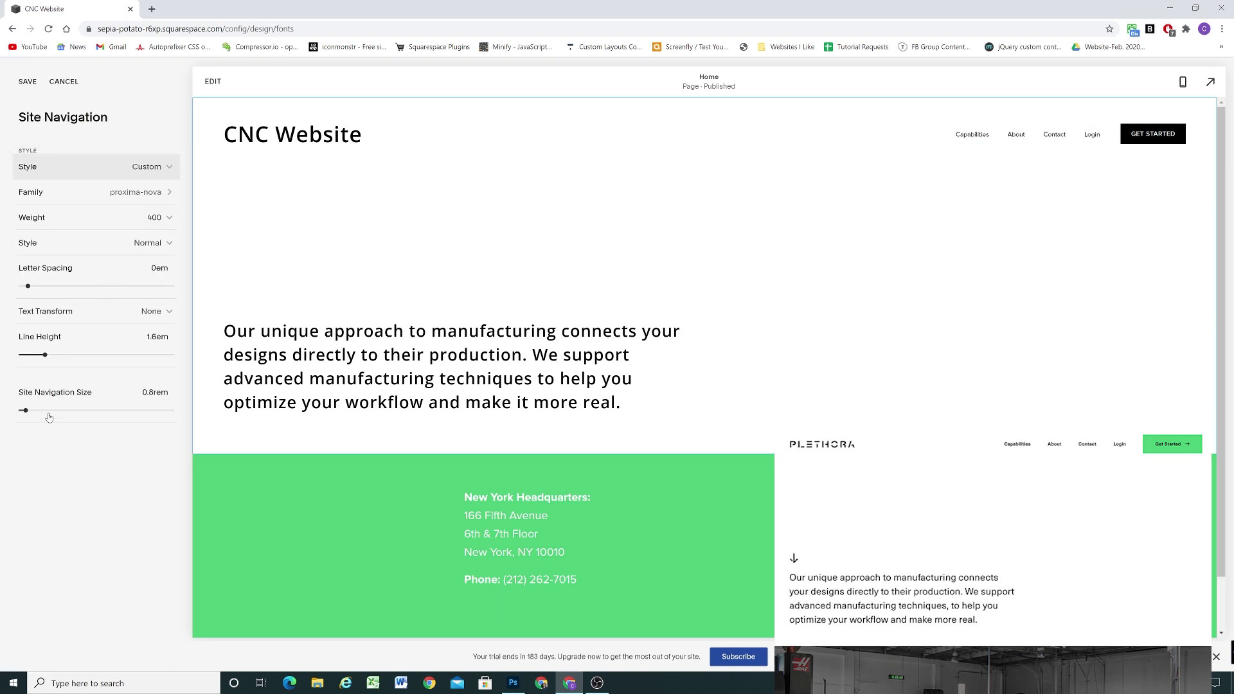
{"action": "left_click_drag", "start_coordinate": [24, 410], "coordinate": [28, 410]}
{"action": "left_click", "coordinate": [93, 217]}
{"action": "left_click", "coordinate": [99, 248]}
{"action": "left_click", "coordinate": [103, 217]}
{"action": "left_click", "coordinate": [112, 248]}
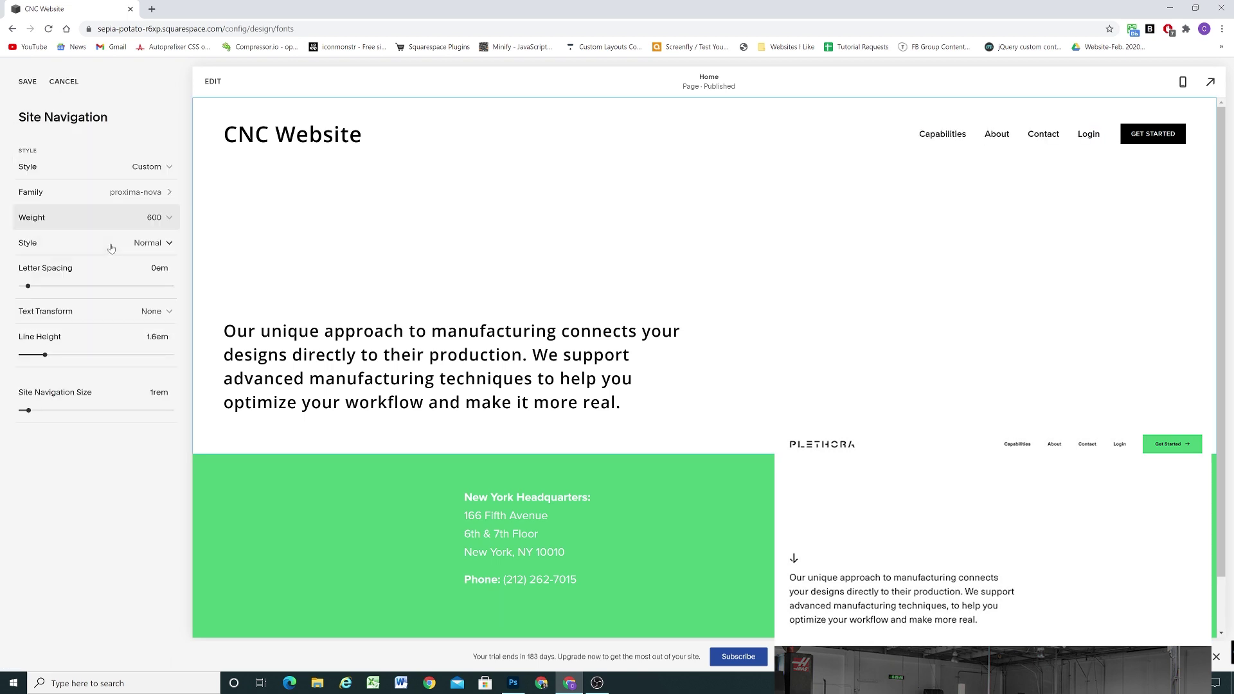
{"action": "left_click", "coordinate": [112, 218]}
{"action": "left_click", "coordinate": [120, 243]}
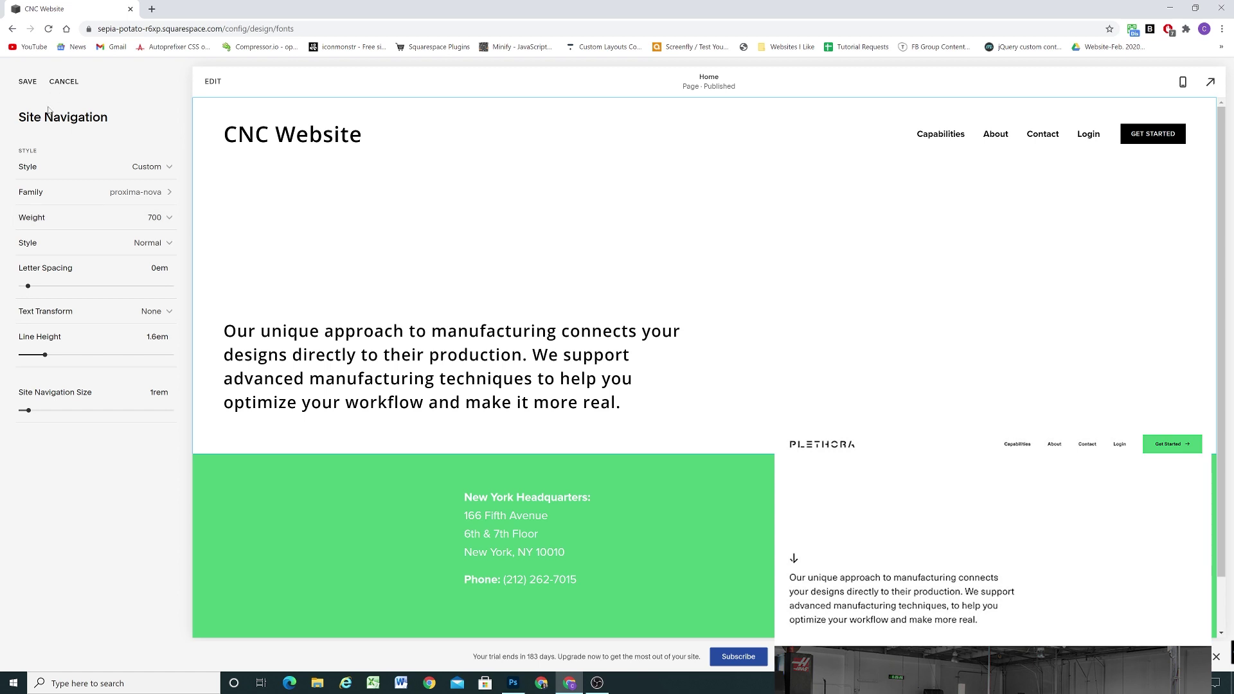
Set the header button's text size to Medium Button and save the font changes.
{"action": "left_click", "coordinate": [1133, 139]}
{"action": "left_click", "coordinate": [135, 229]}
{"action": "left_click", "coordinate": [132, 204]}
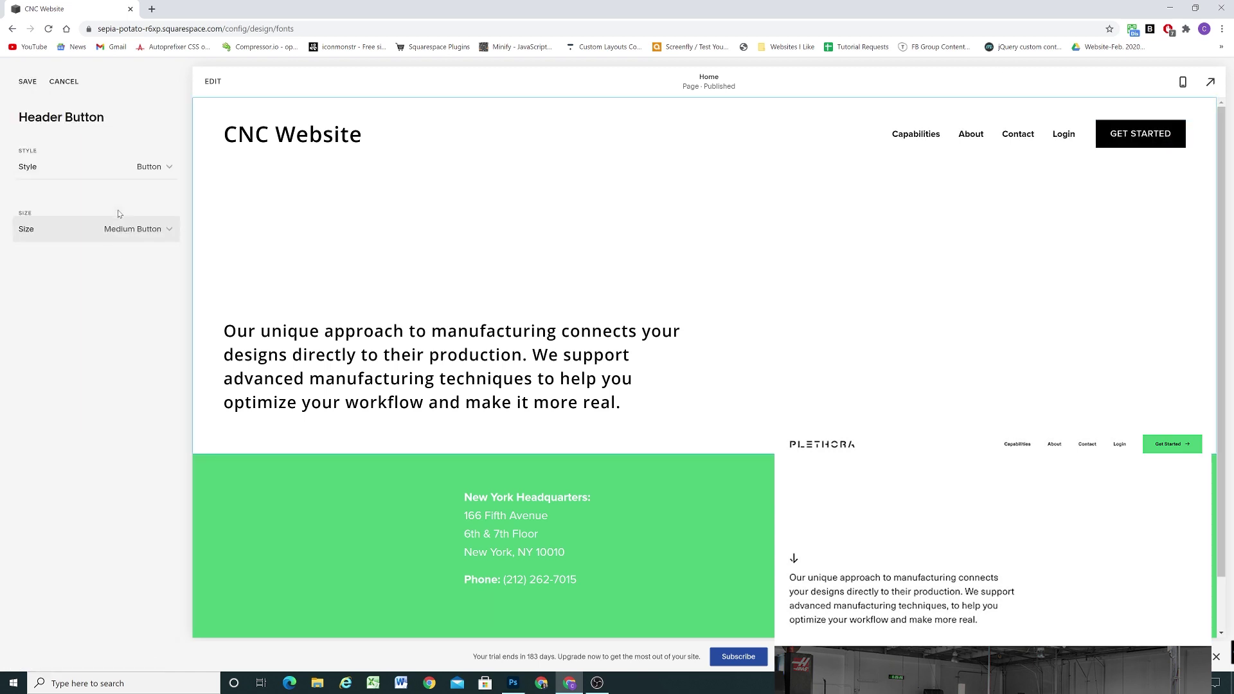
{"action": "left_click", "coordinate": [26, 82]}
In the White Minimal color theme, set the button background to the green Dark palette color.
{"action": "left_click", "coordinate": [32, 176]}
{"action": "left_click", "coordinate": [29, 168]}
{"action": "left_click", "coordinate": [45, 229]}
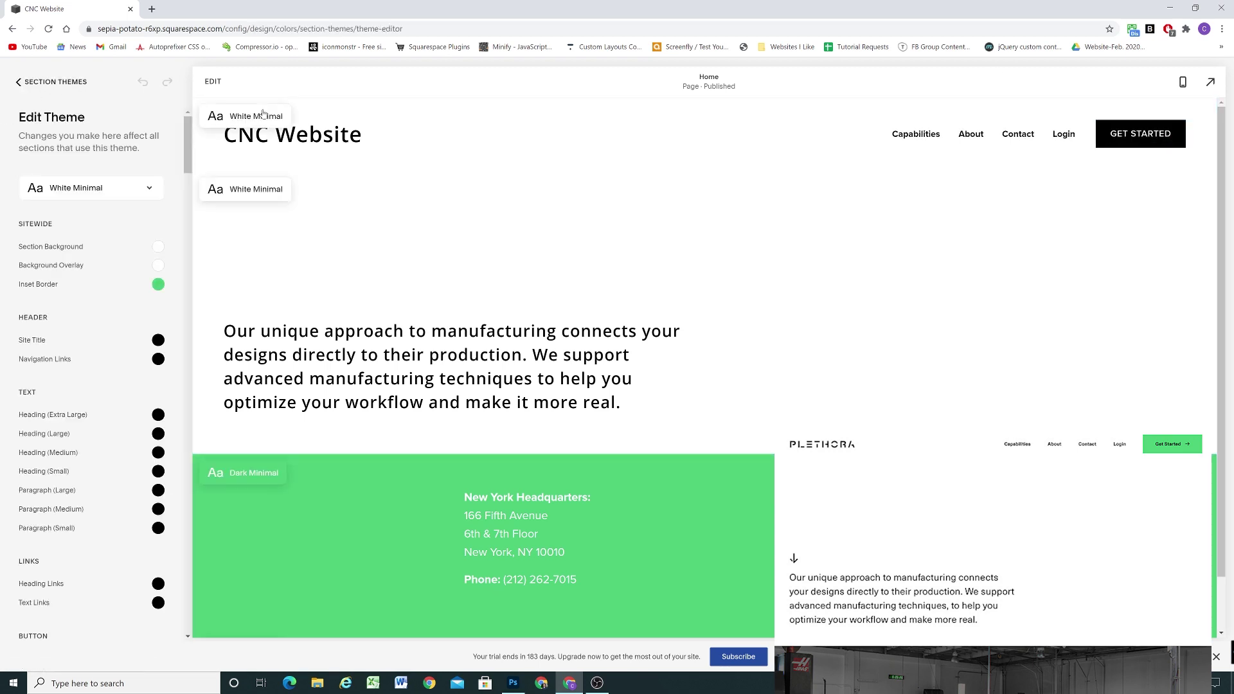
{"action": "scroll", "coordinate": [83, 386], "scroll_direction": "down", "scroll_amount": 4}
{"action": "left_click", "coordinate": [158, 434]}
{"action": "left_click", "coordinate": [51, 460]}
{"action": "left_click", "coordinate": [161, 492]}
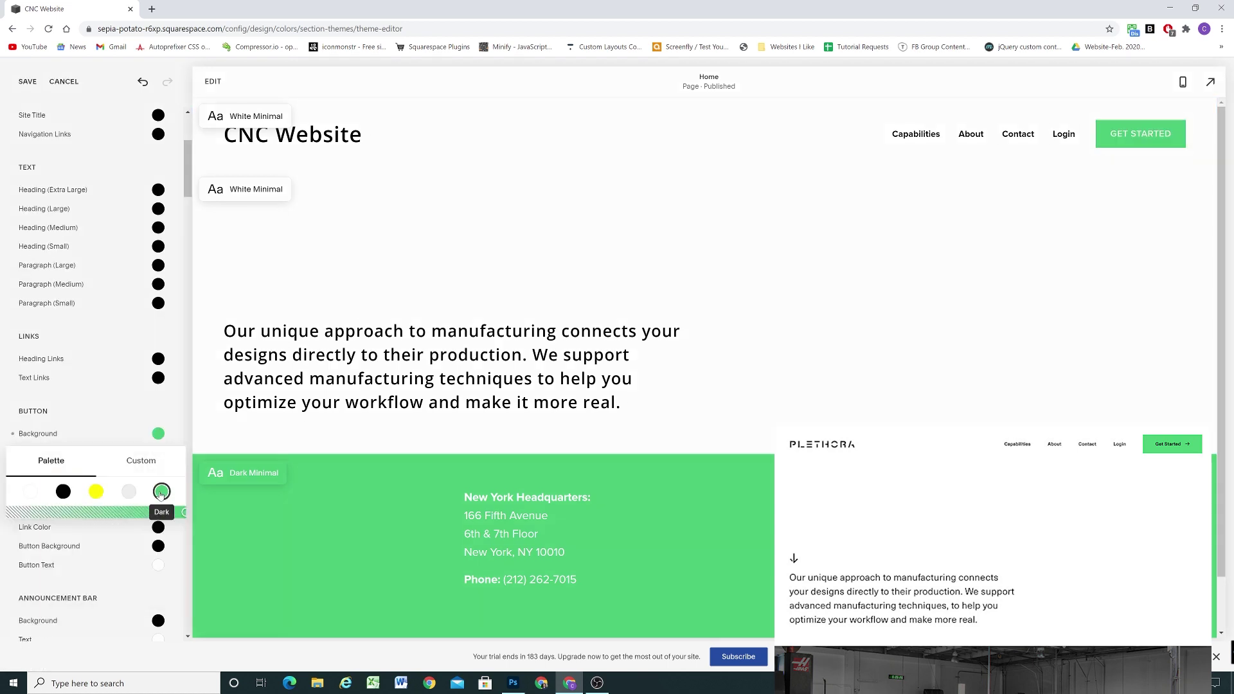
{"action": "left_click", "coordinate": [873, 178]}
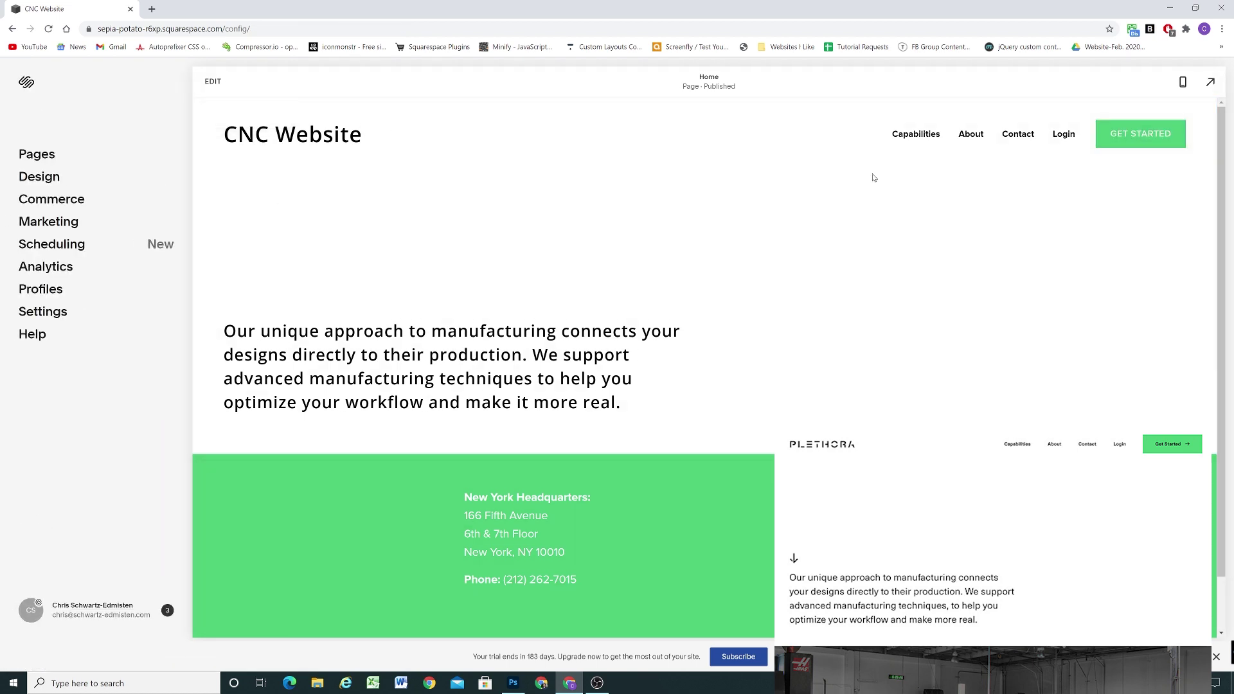
Hide the footer with the custom CSS rule "#footer-sections { display: none; }" and save it.
{"action": "left_click", "coordinate": [39, 177]}
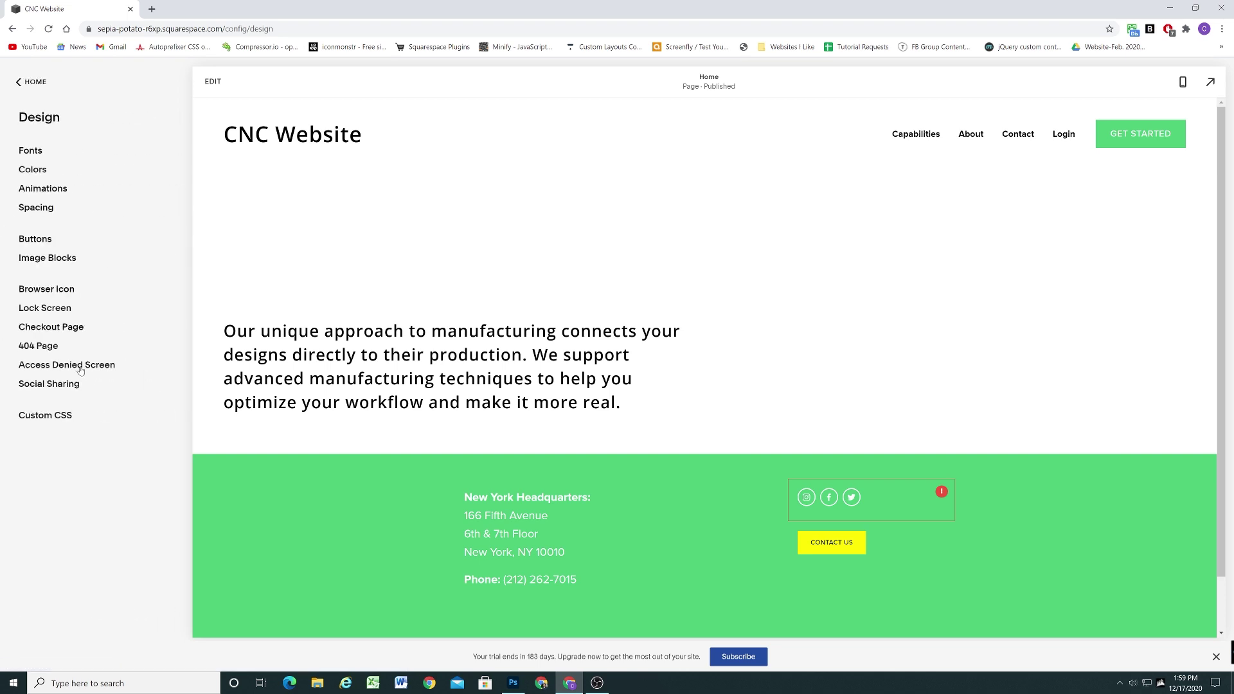
{"action": "left_click", "coordinate": [55, 416]}
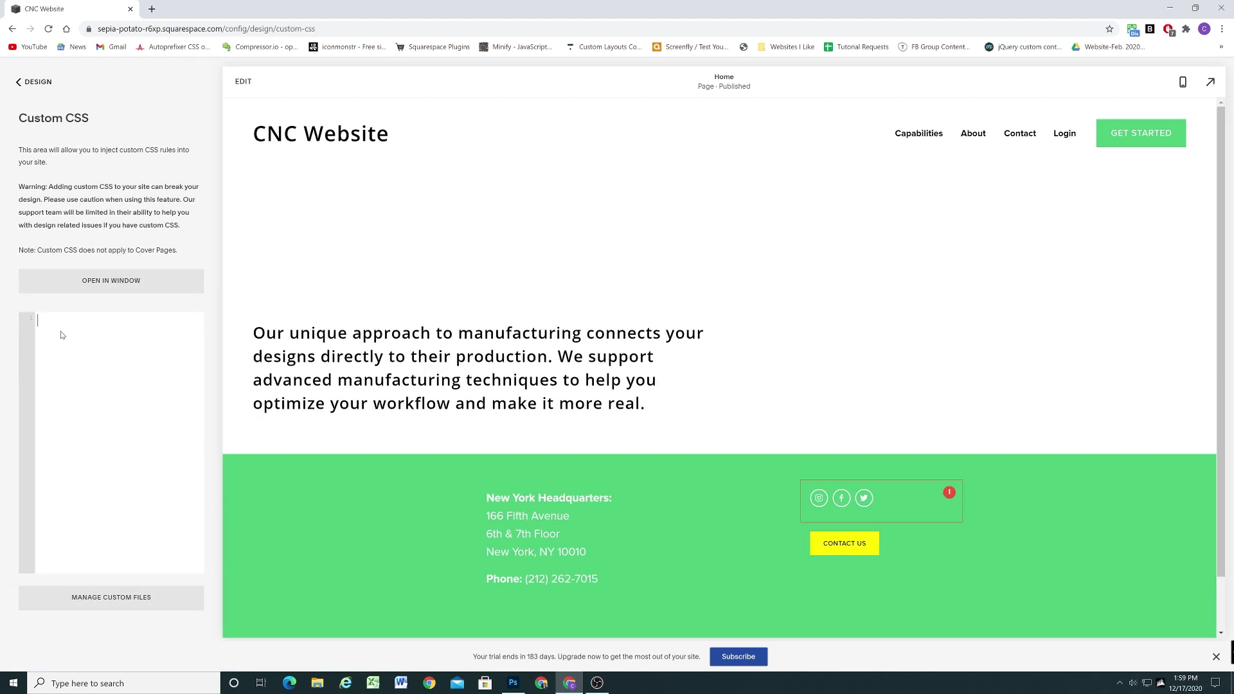
{"action": "type", "text": "#footer-sections {"}
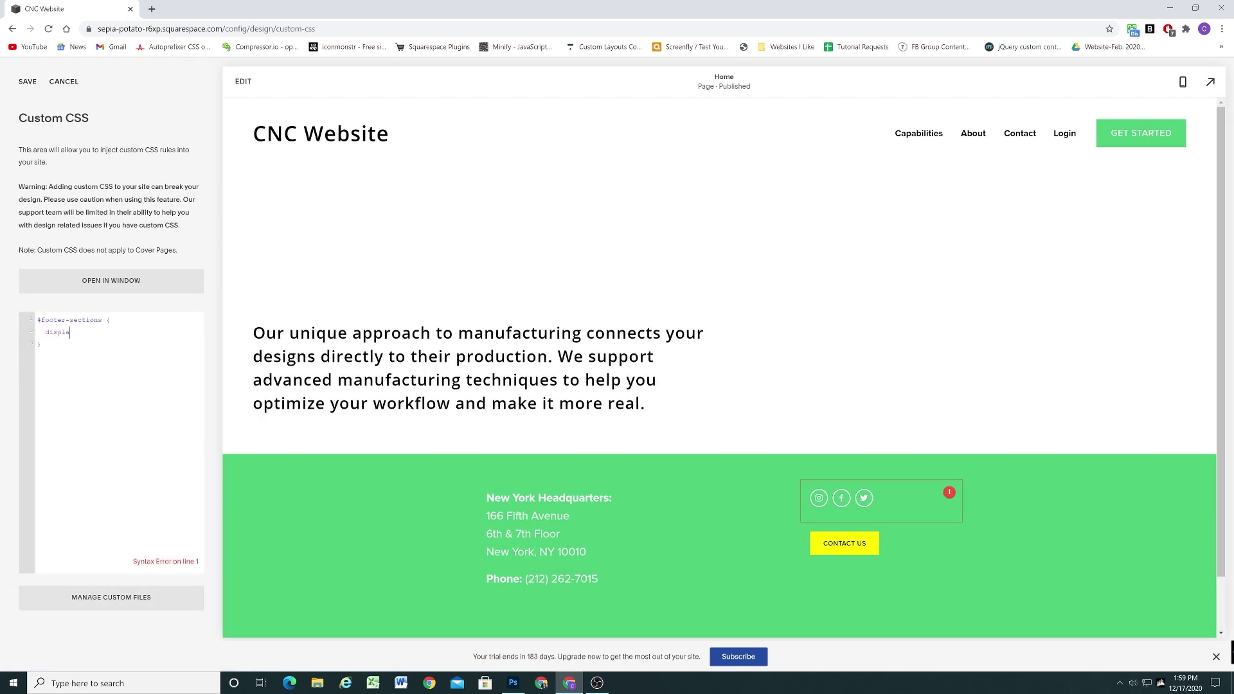
{"action": "type", "text": "y: none;"}
{"action": "key", "text": "ctrl+s"}
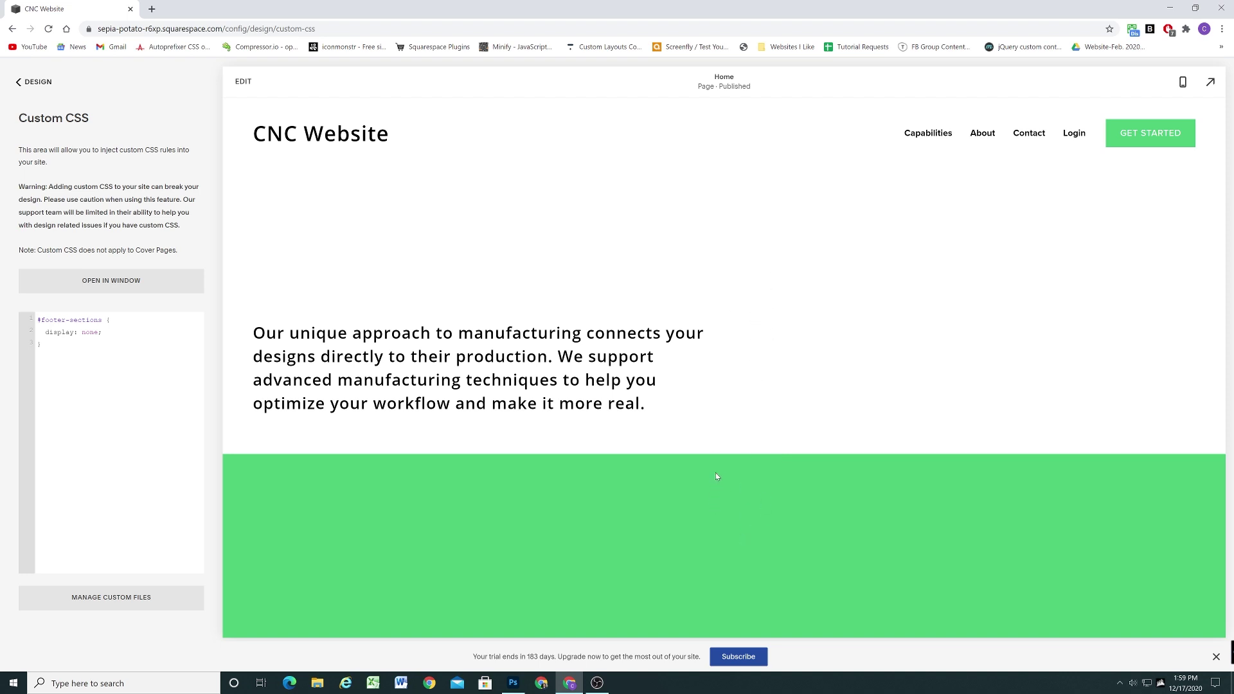
{"action": "key", "text": "Escape"}
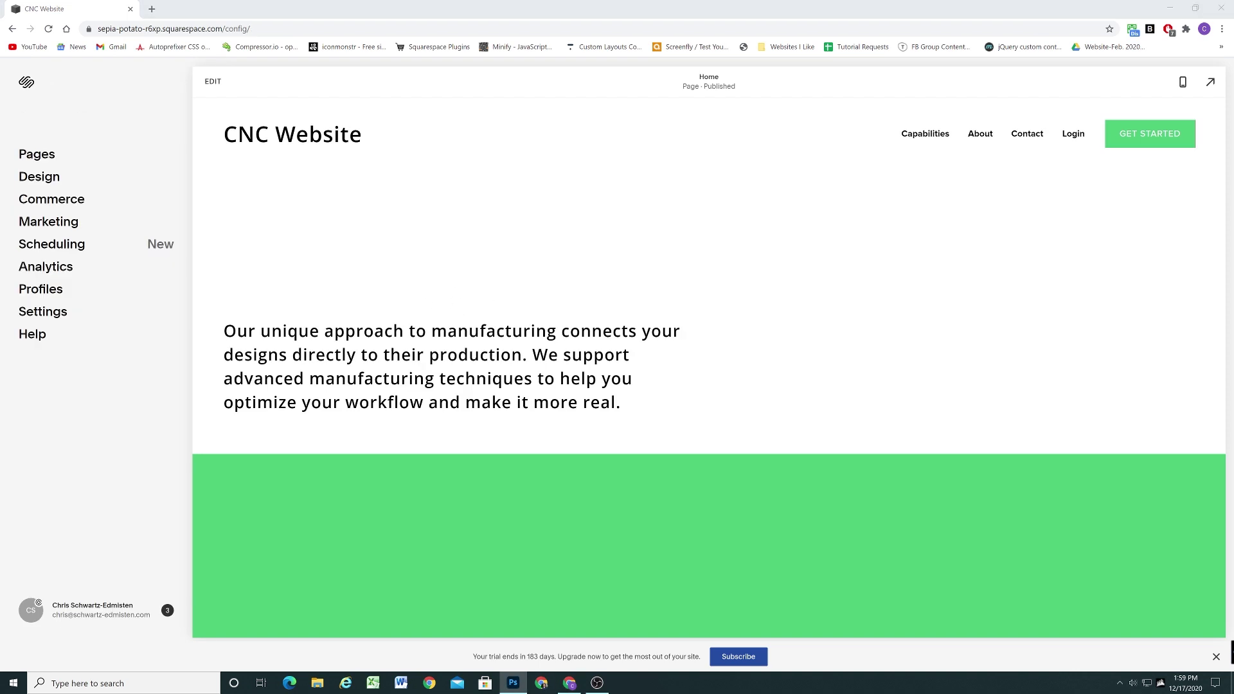
Switch to the Photoshop mockup and examine the down arrow above the intro text.
{"action": "key", "text": "alt+Tab"}
{"action": "left_click_drag", "start_coordinate": [1028, 61], "coordinate": [665, 89]}
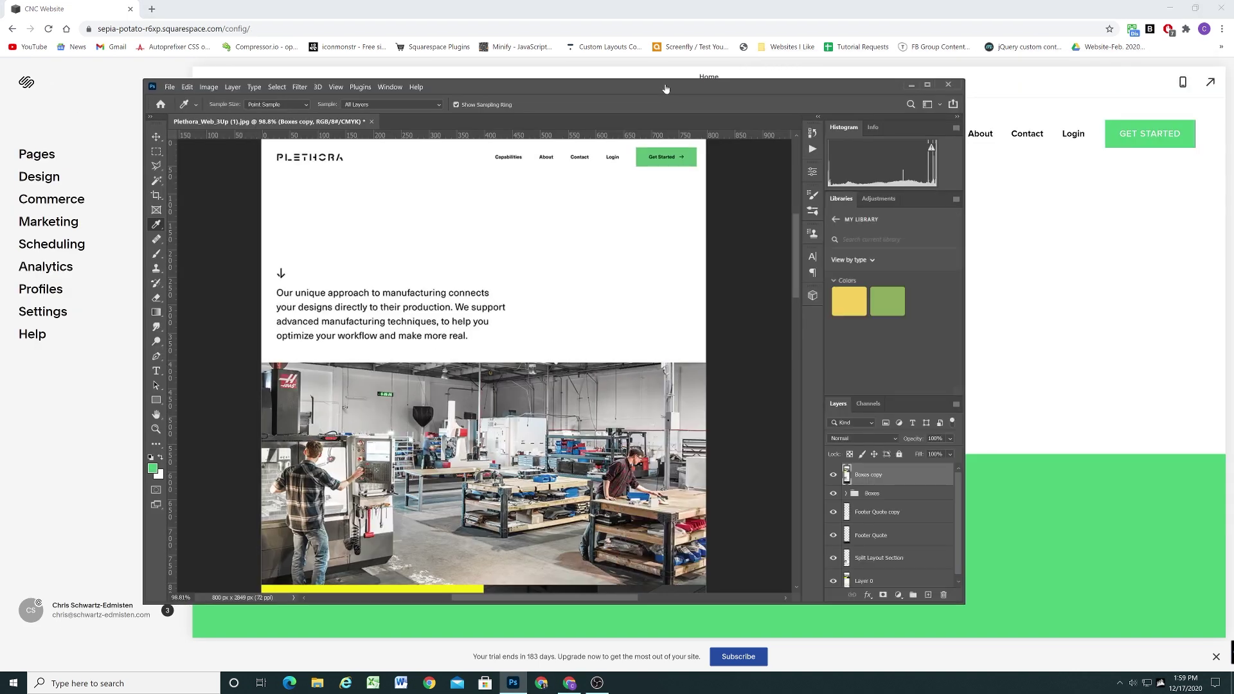
{"action": "left_click_drag", "start_coordinate": [501, 90], "coordinate": [562, 86]}
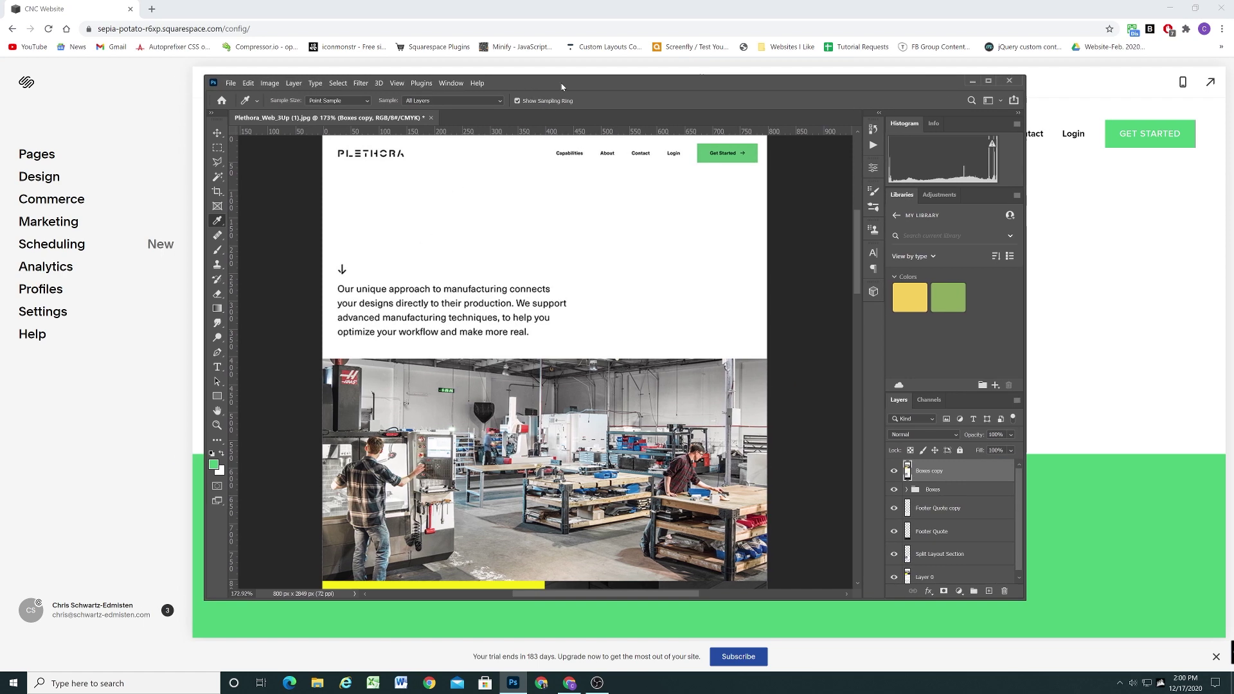
Open iconmonstr in a new browser tab and search its icons for "down arrow".
{"action": "left_click", "coordinate": [153, 8]}
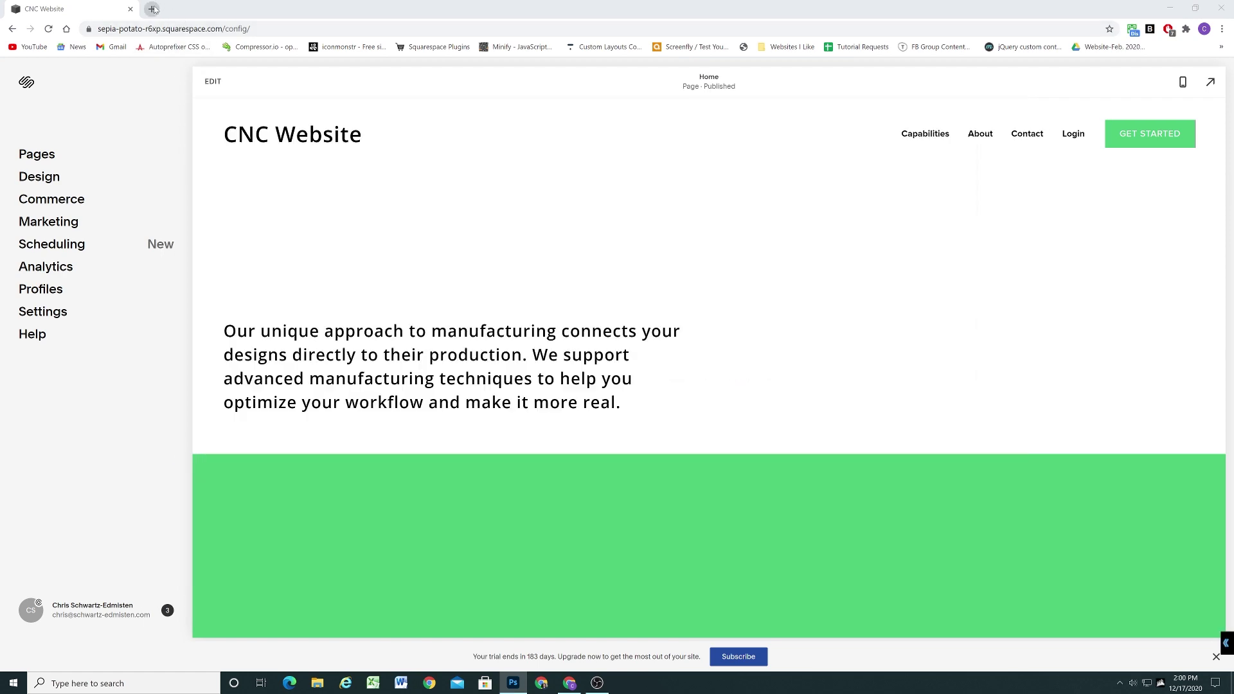
{"action": "left_click", "coordinate": [347, 47]}
{"action": "type", "text": "down arrow"}
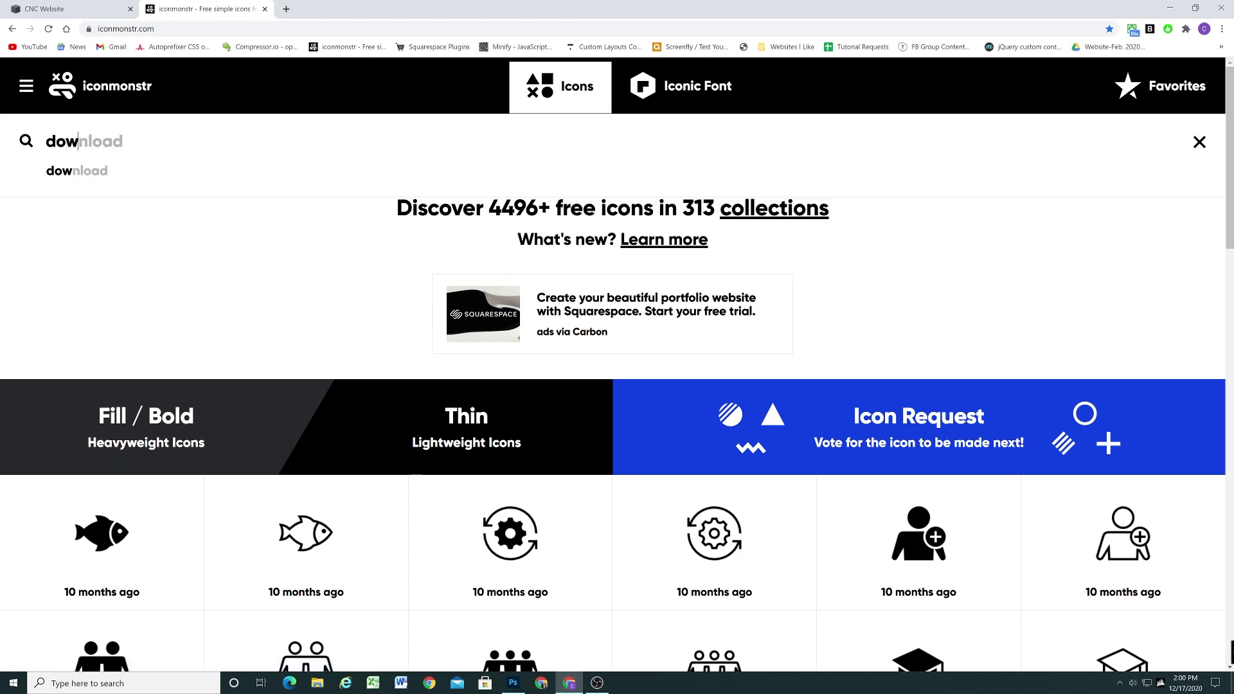
{"action": "key", "text": "Return"}
Browse the arrow icons and open the thin down arrow icon's page.
{"action": "scroll", "coordinate": [351, 295], "scroll_direction": "down", "scroll_amount": 8}
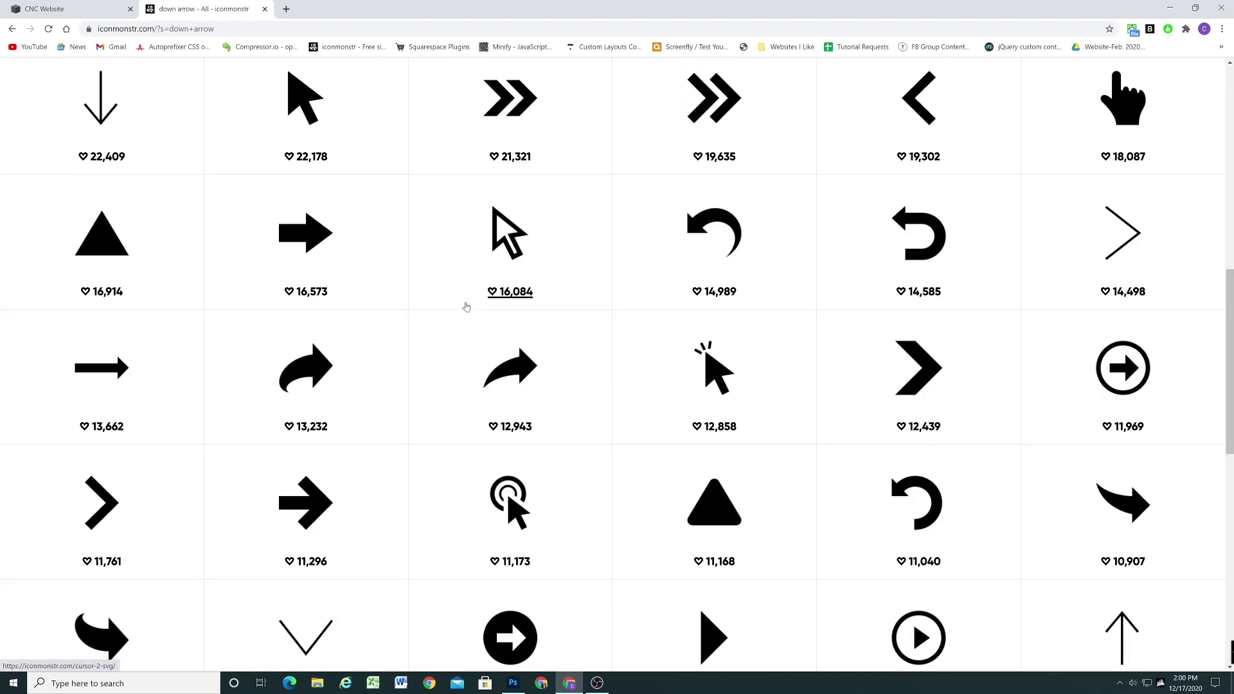
{"action": "scroll", "coordinate": [466, 306], "scroll_direction": "down", "scroll_amount": 6}
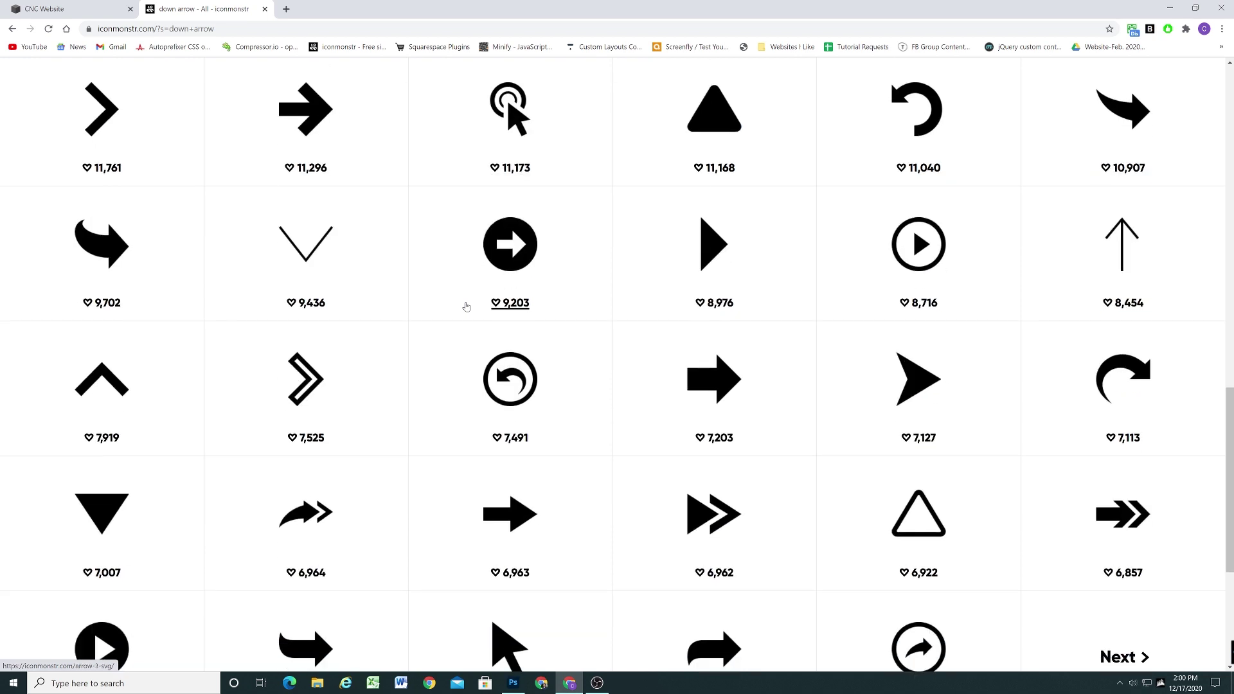
{"action": "scroll", "coordinate": [466, 306], "scroll_direction": "down", "scroll_amount": 2}
{"action": "scroll", "coordinate": [466, 306], "scroll_direction": "up", "scroll_amount": 1}
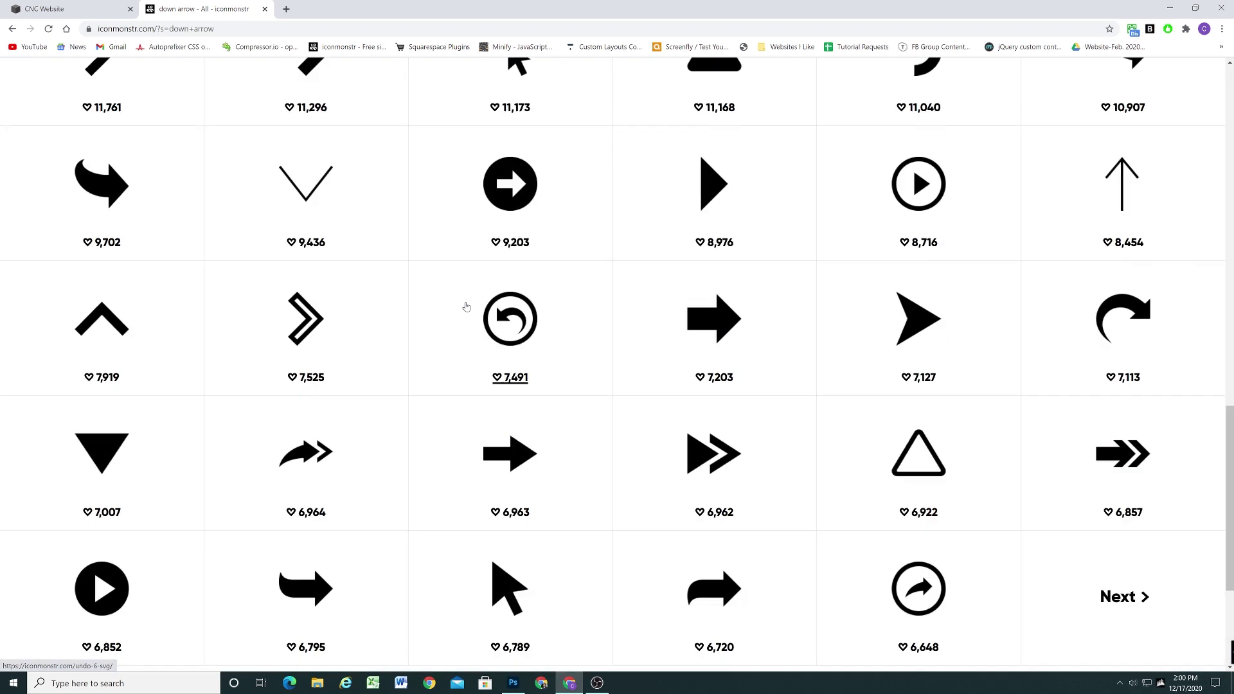
{"action": "scroll", "coordinate": [466, 307], "scroll_direction": "up", "scroll_amount": 12}
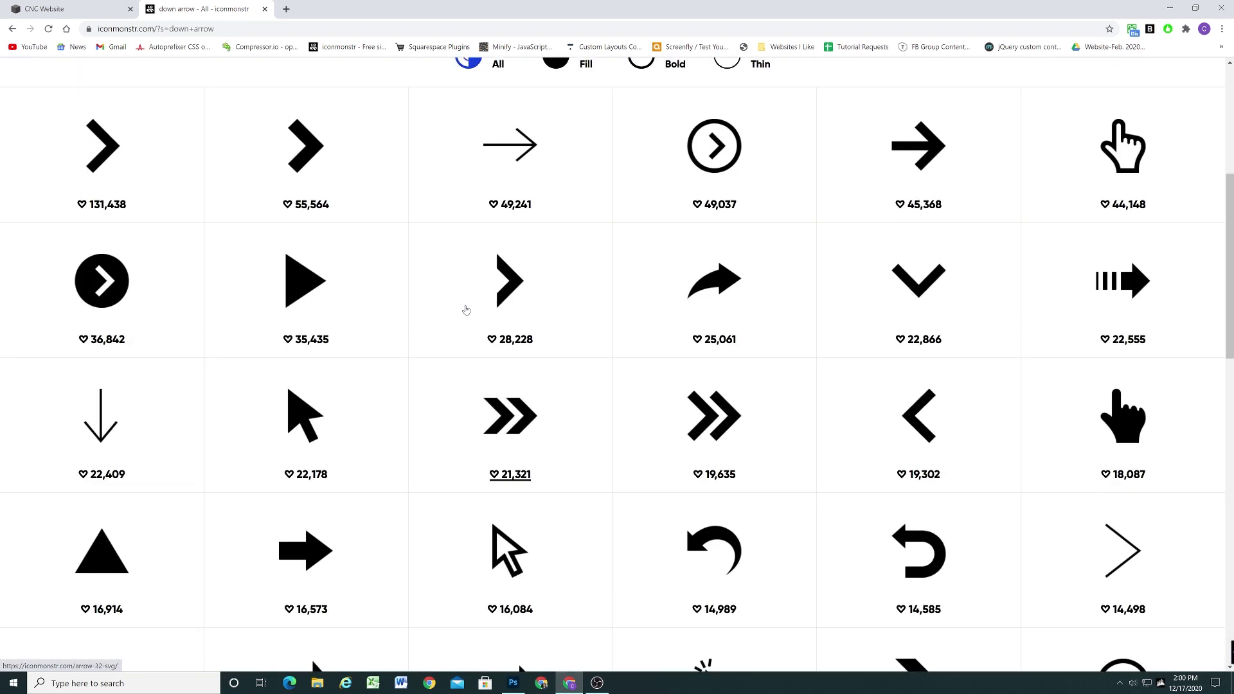
{"action": "left_click", "coordinate": [101, 424]}
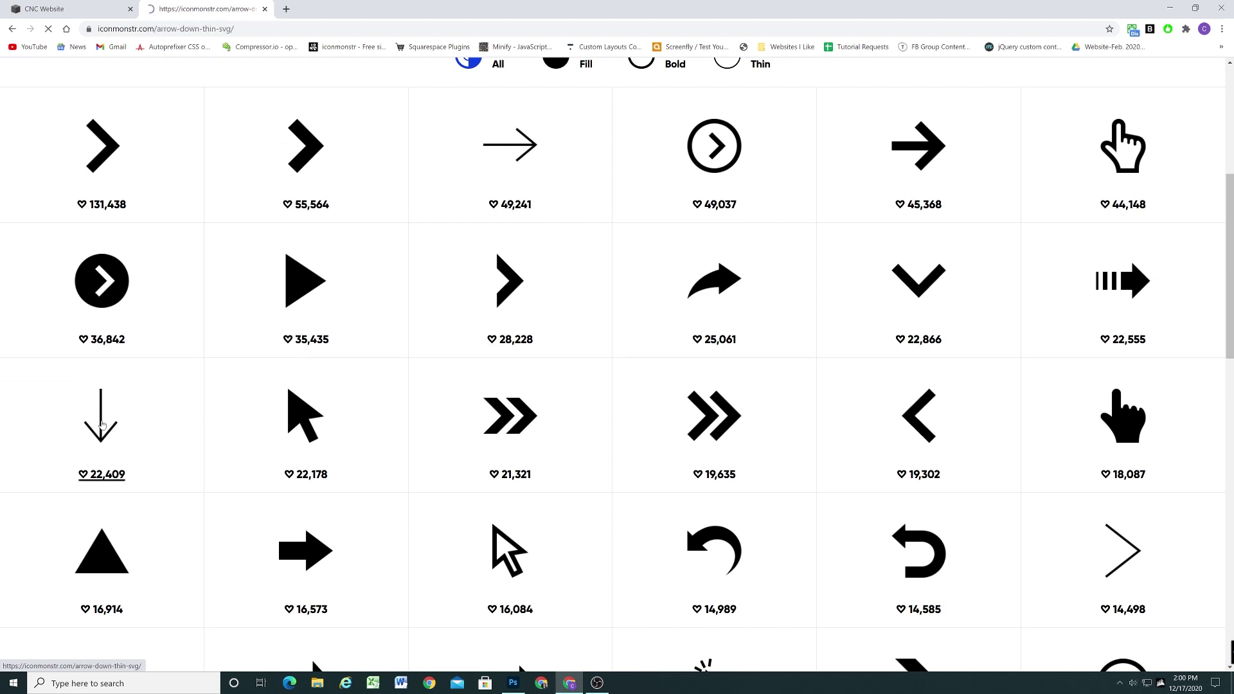
Copy the thin down arrow's inline SVG embed code and return to the CNC Website tab.
{"action": "scroll", "coordinate": [515, 335], "scroll_direction": "down", "scroll_amount": 3}
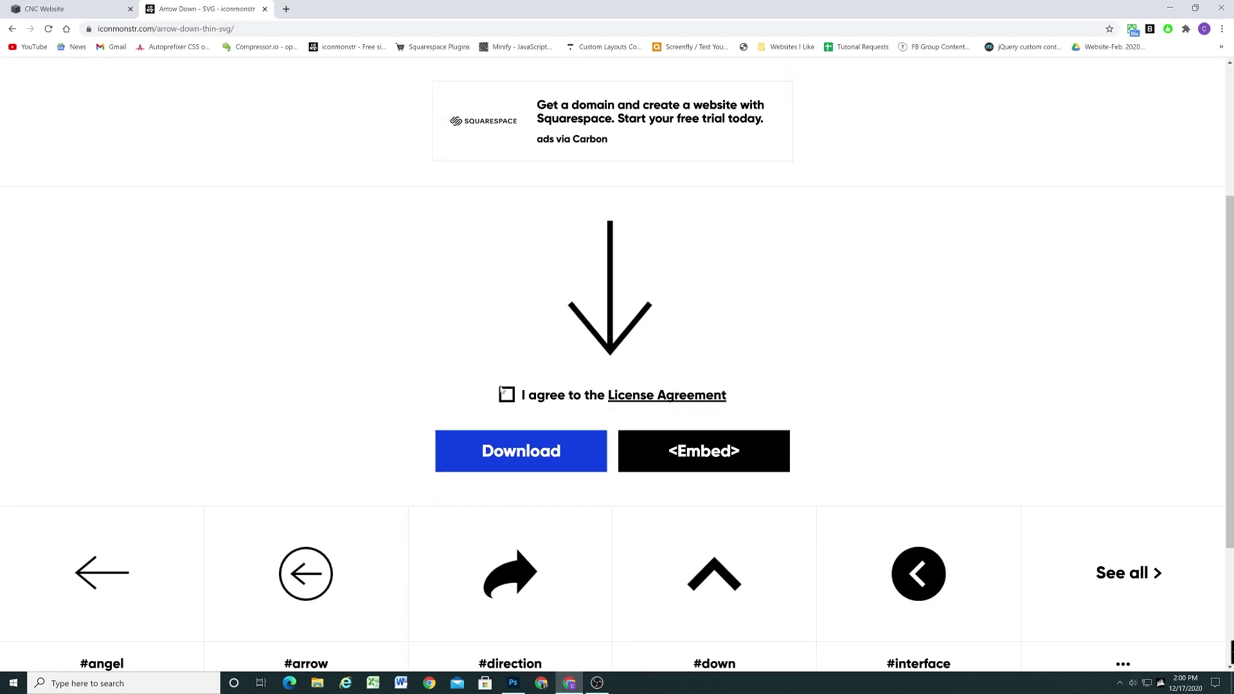
{"action": "left_click", "coordinate": [731, 450]}
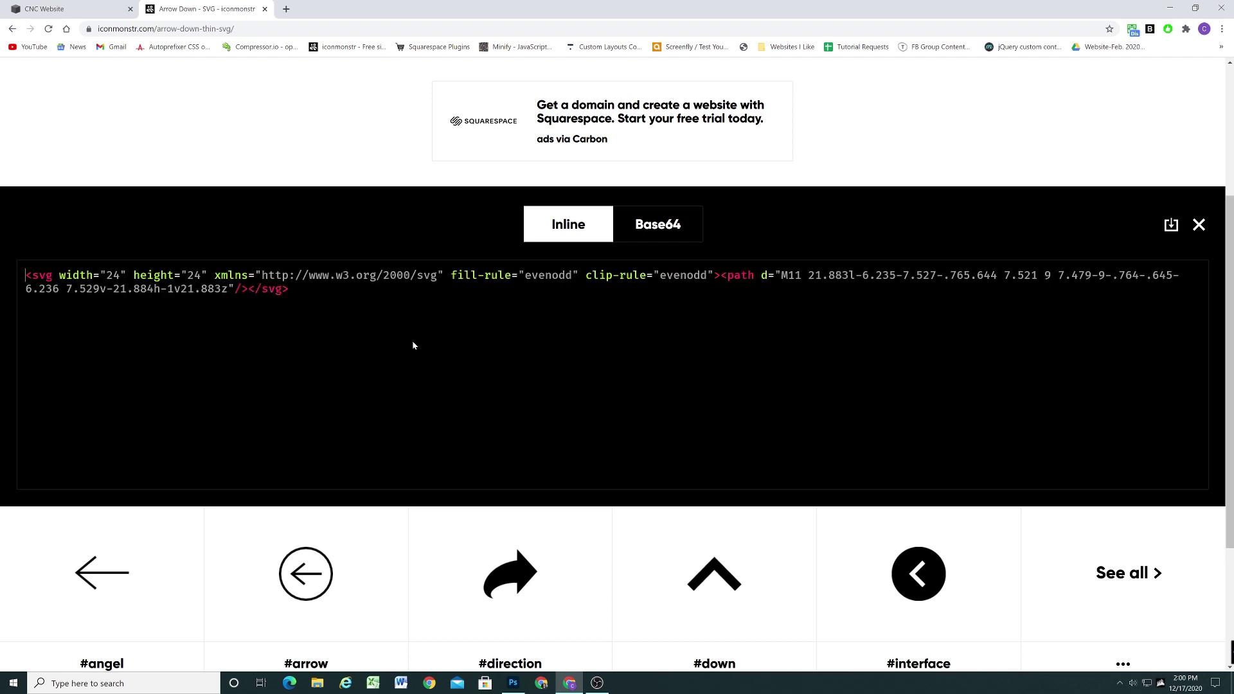
{"action": "left_click", "coordinate": [578, 281]}
{"action": "key", "text": "ctrl+c"}
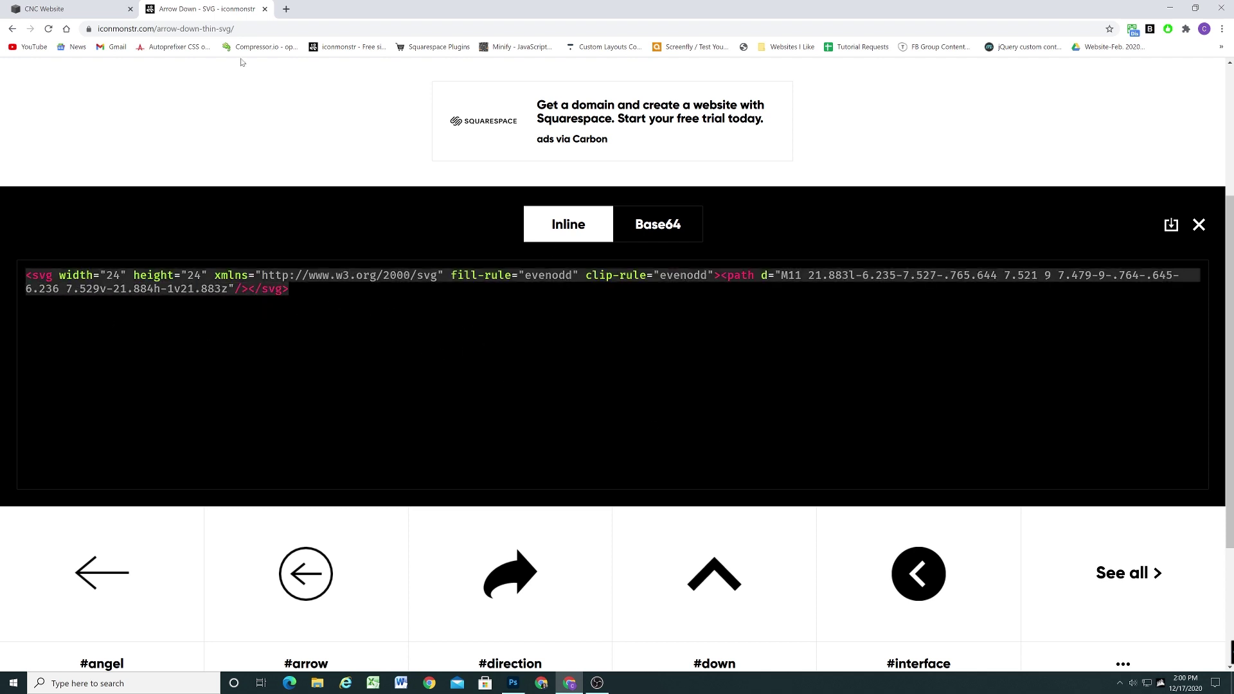
{"action": "left_click", "coordinate": [83, 5]}
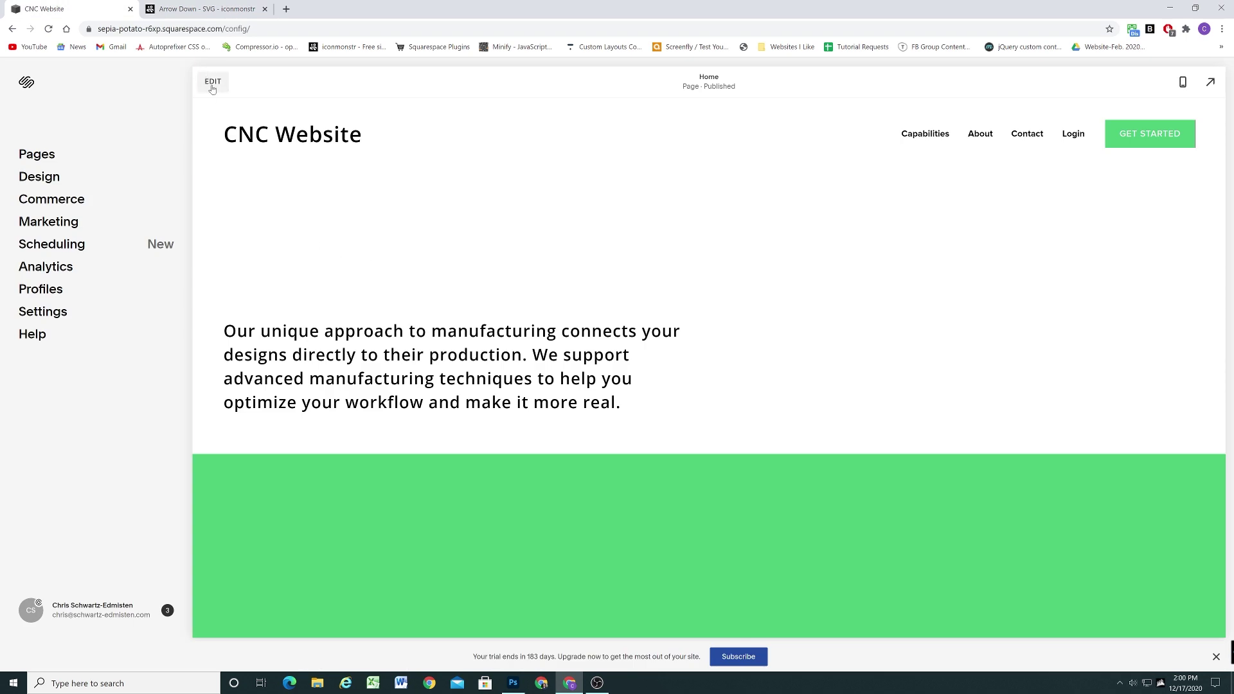
Open the homepage for editing and insert a Code block above the intro text containing the copied down-arrow SVG code.
{"action": "left_click", "coordinate": [213, 81]}
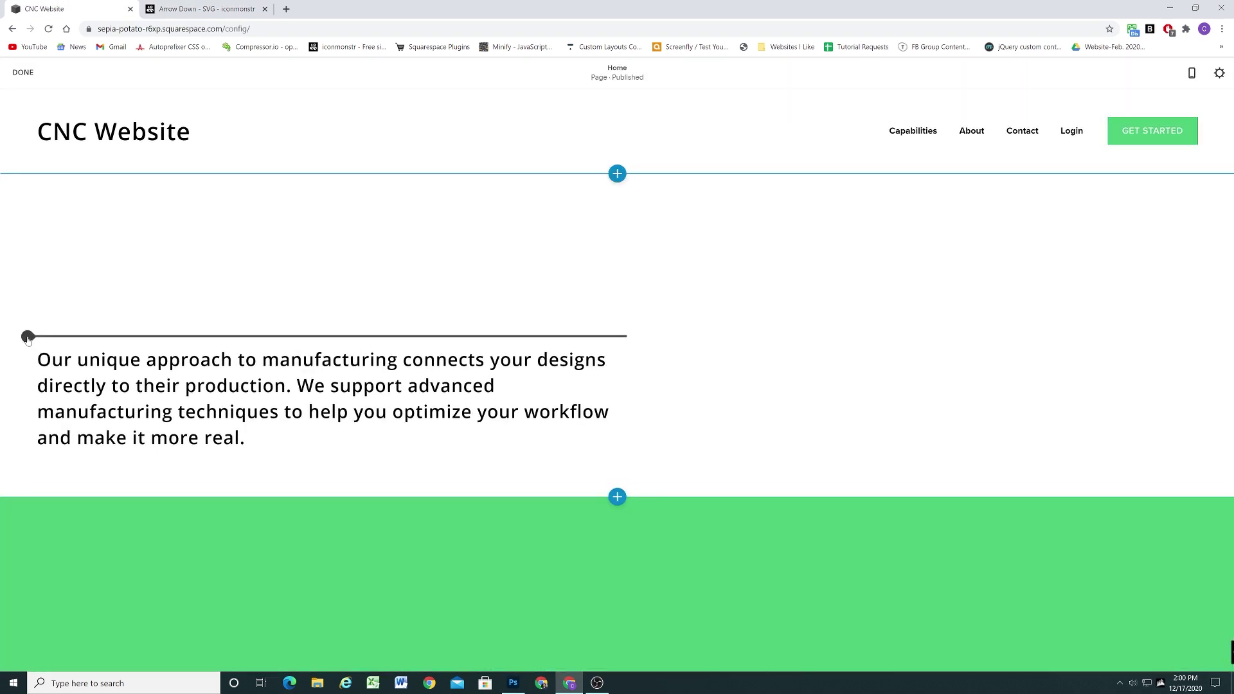
{"action": "left_click", "coordinate": [28, 337]}
{"action": "scroll", "coordinate": [109, 290], "scroll_direction": "down", "scroll_amount": 2}
{"action": "left_click", "coordinate": [194, 351]}
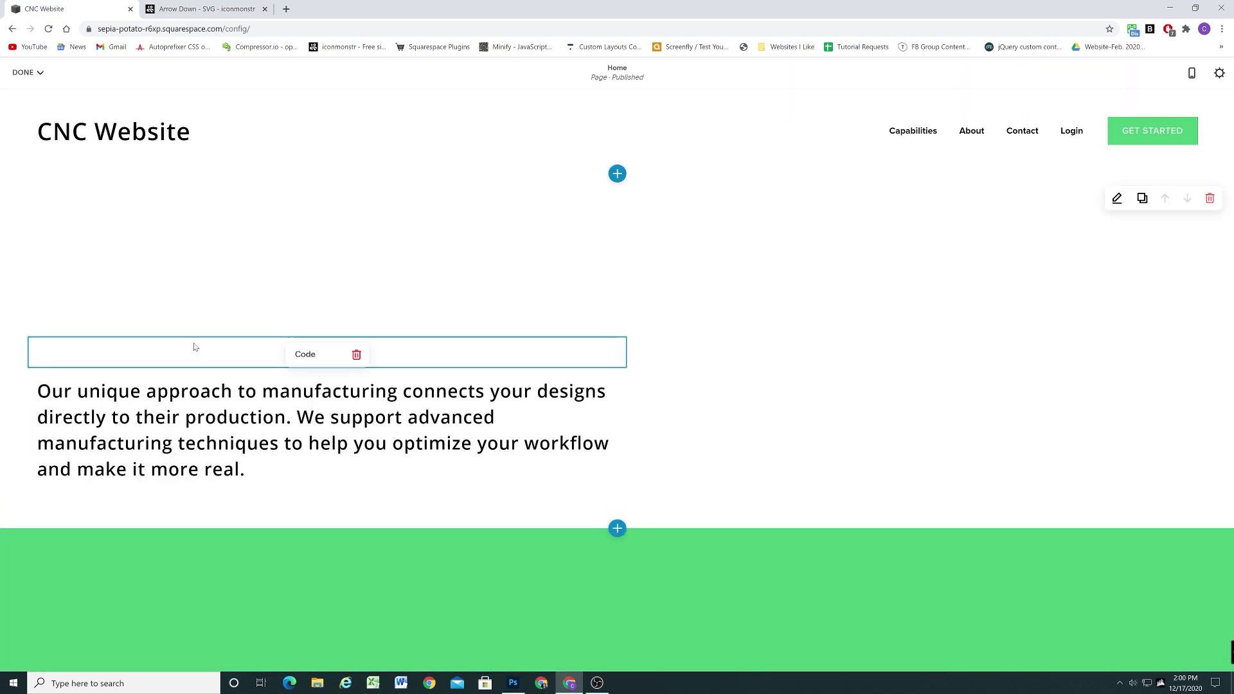
{"action": "key", "text": "ctrl+v"}
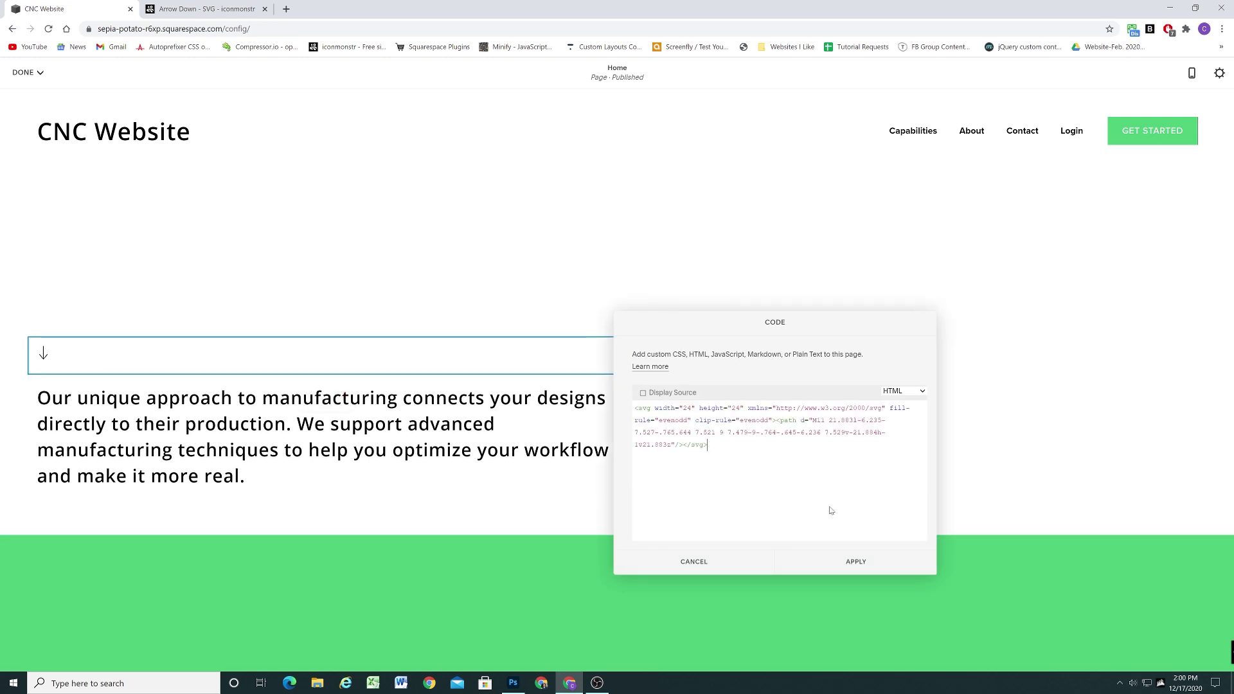
{"action": "left_click", "coordinate": [882, 572]}
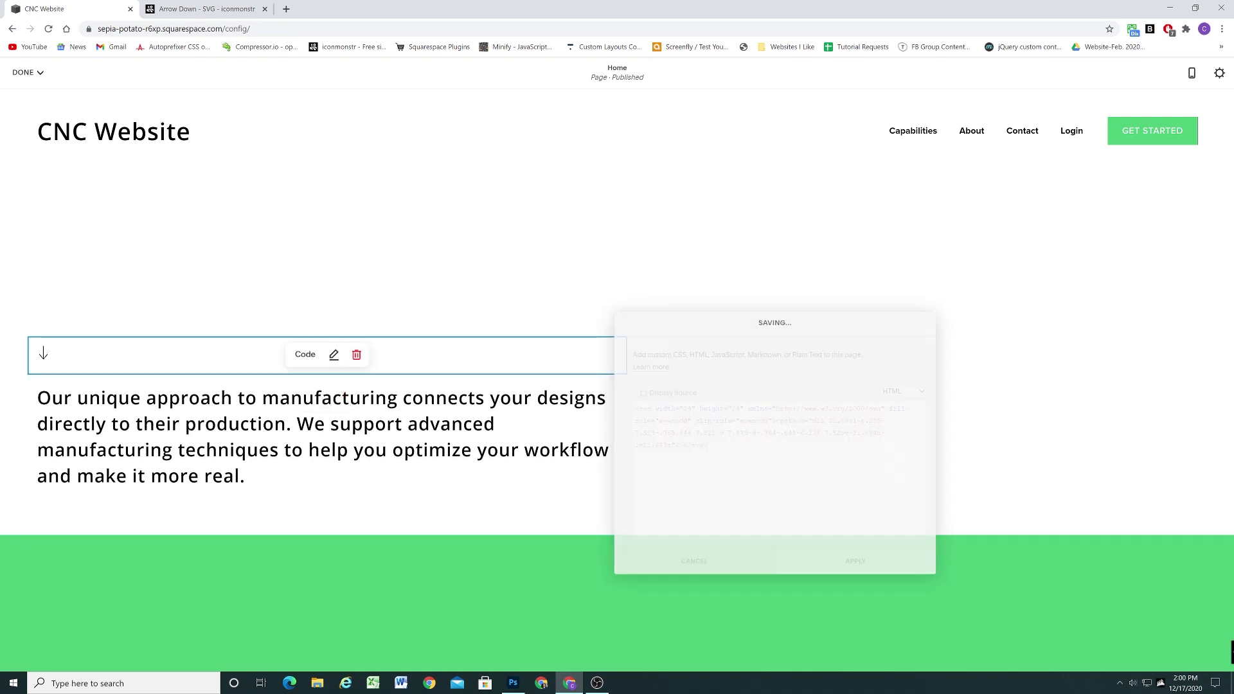
Compare the inserted arrow with the arrow above the intro text in the Photoshop mockup and return to the page editor.
{"action": "left_click", "coordinate": [203, 9]}
{"action": "left_click", "coordinate": [83, 9]}
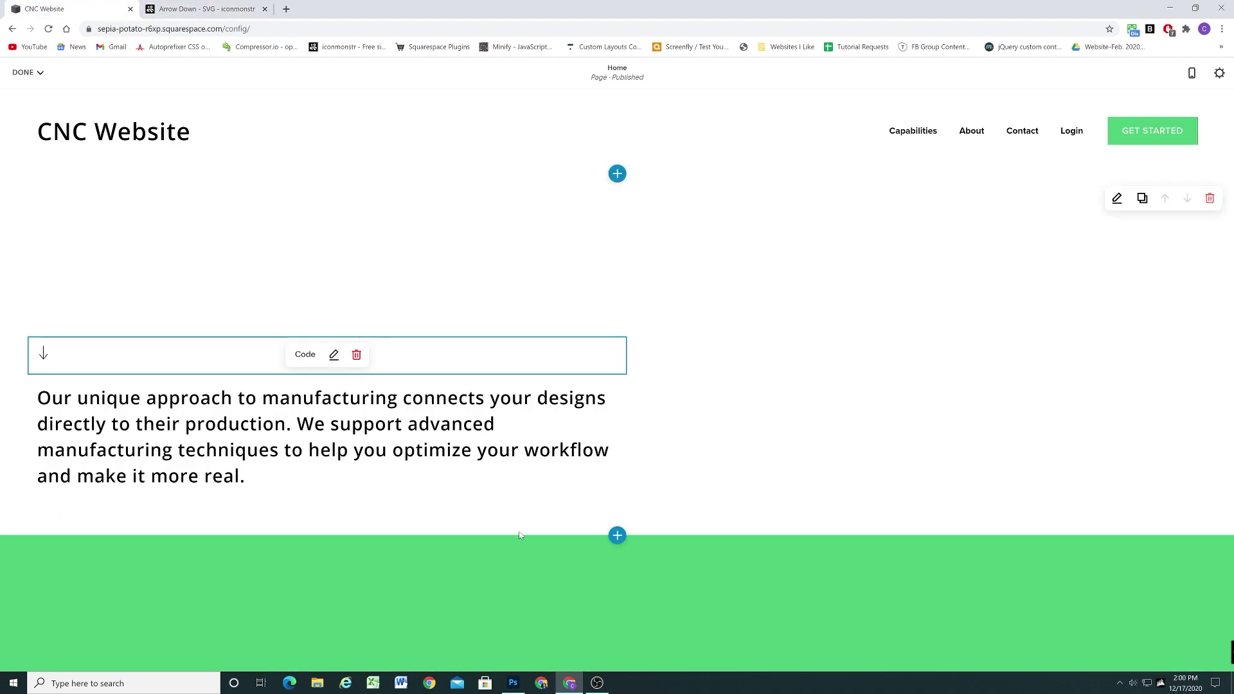
{"action": "left_click", "coordinate": [514, 683]}
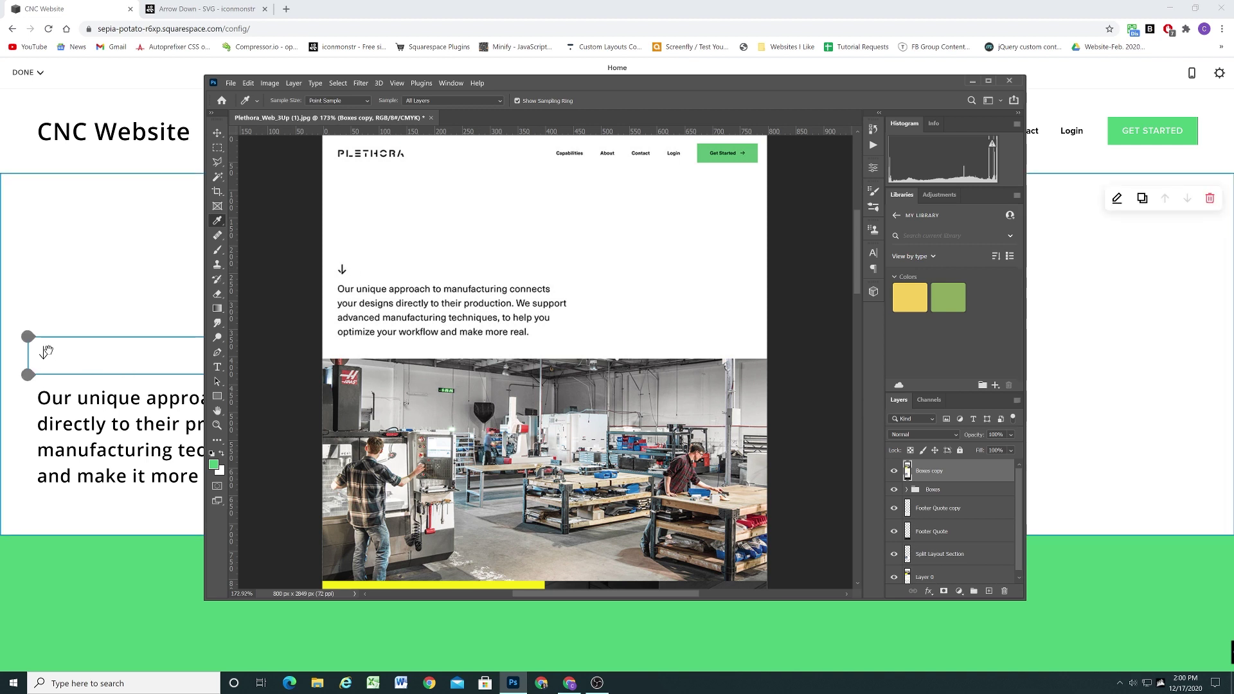
{"action": "left_click", "coordinate": [83, 304]}
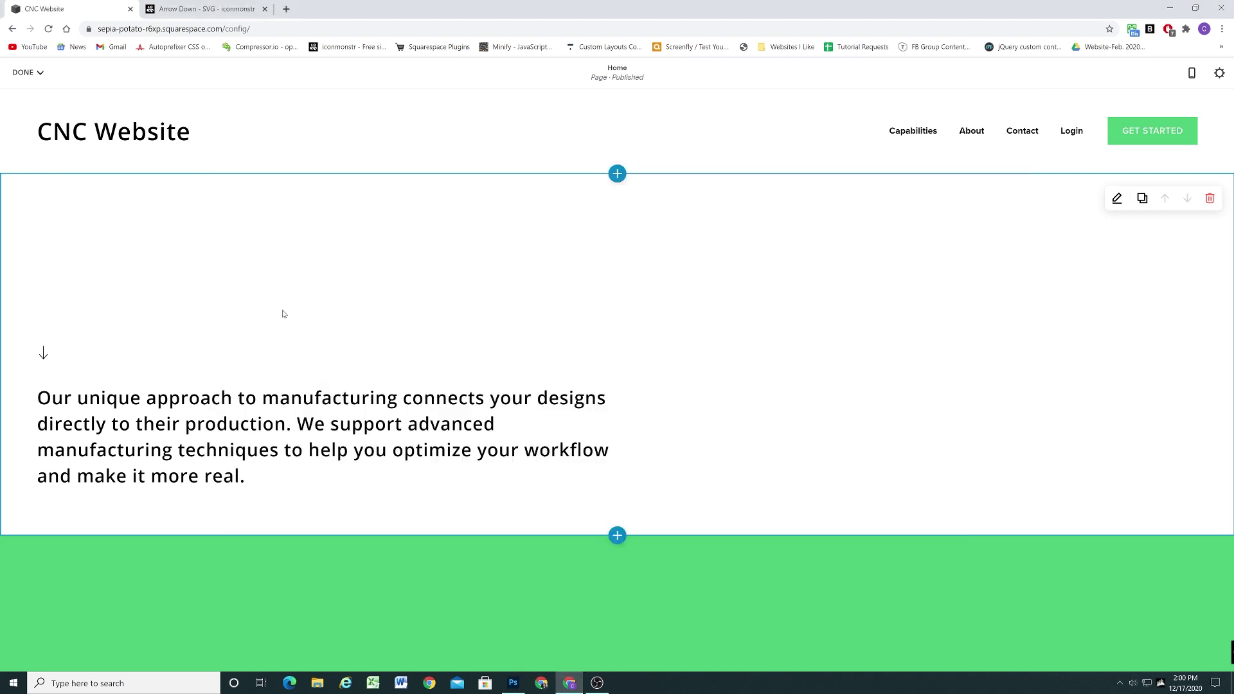
Add the centred "Make it stand out." headline section with the lake photo below the intro and delete its text and button blocks.
{"action": "left_click", "coordinate": [617, 535]}
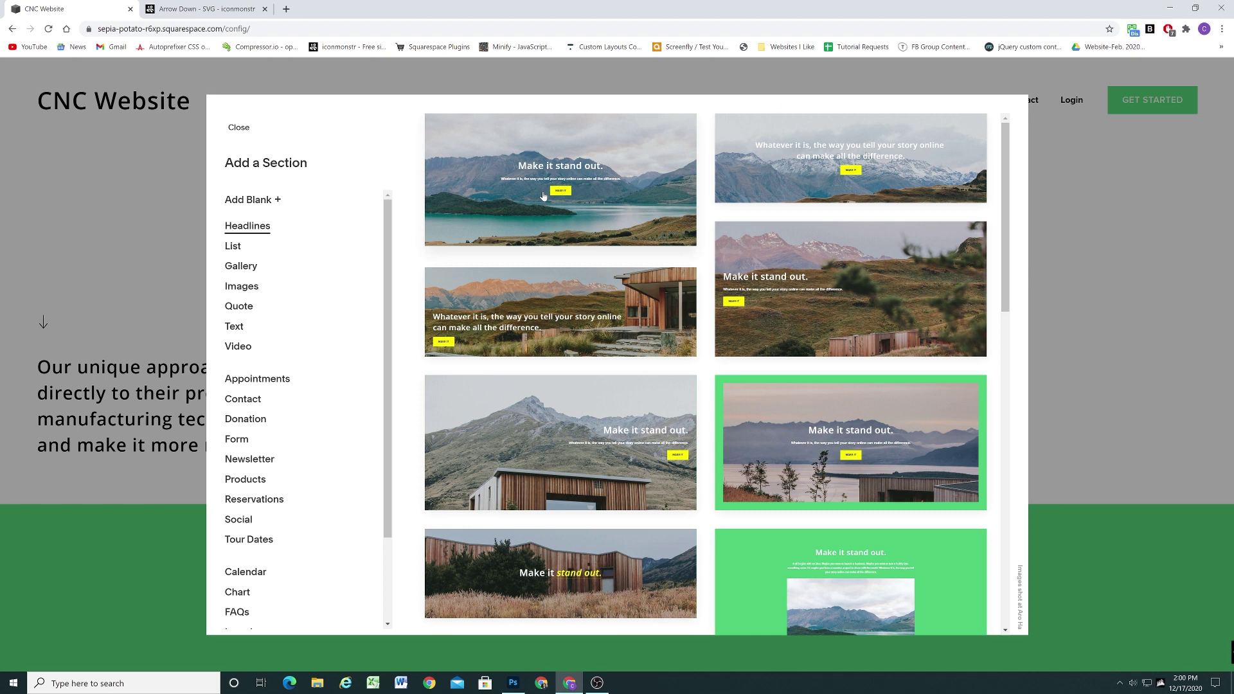
{"action": "left_click", "coordinate": [543, 196]}
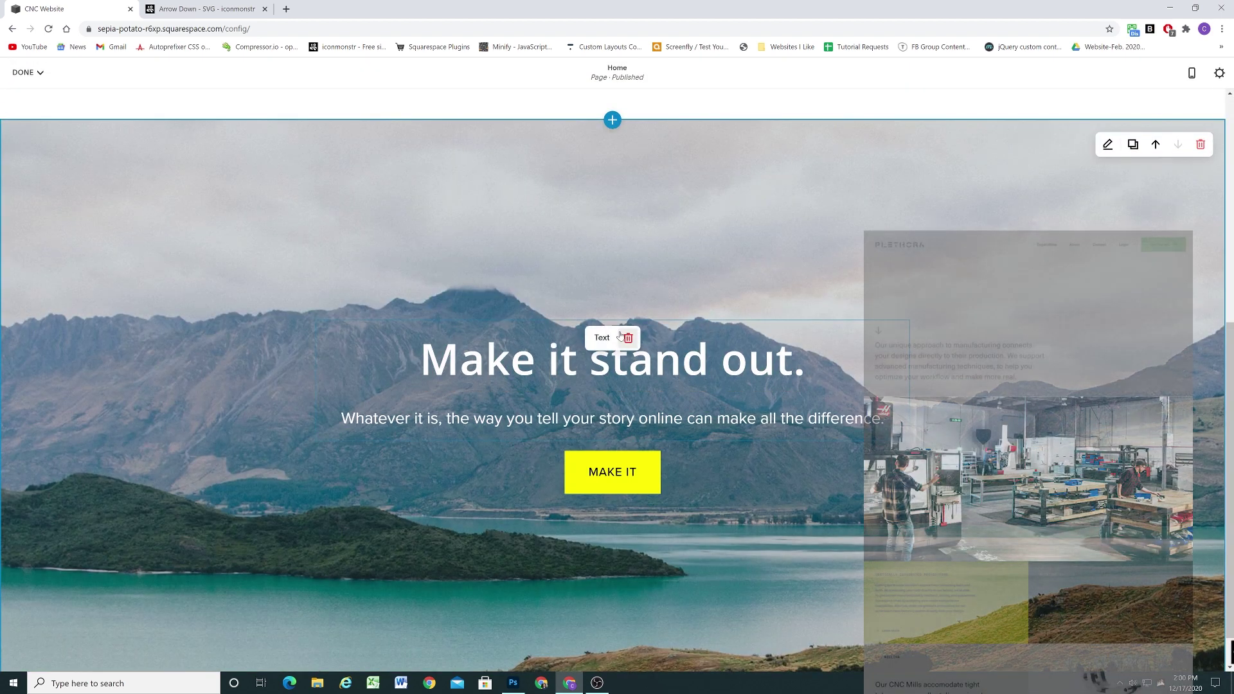
{"action": "left_click", "coordinate": [628, 337]}
{"action": "left_click", "coordinate": [667, 331]}
{"action": "left_click", "coordinate": [638, 401]}
{"action": "left_click", "coordinate": [688, 394]}
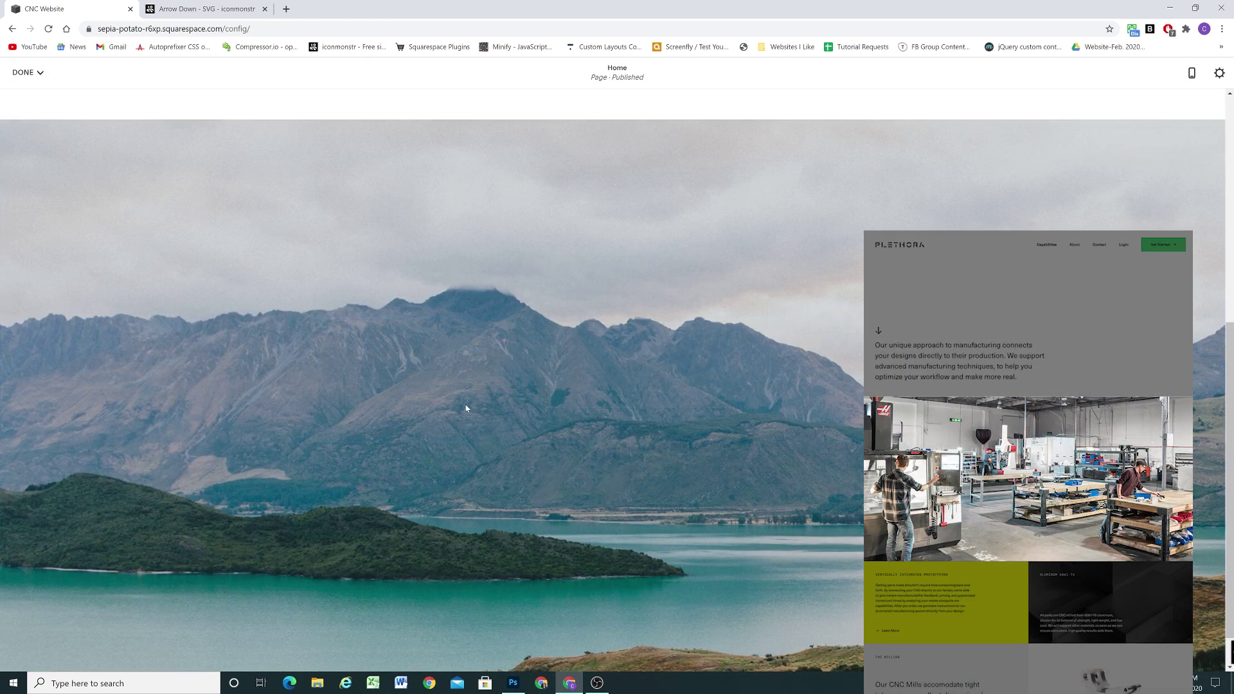
Insert a Spacer block in the lake photo section and delete the empty text block beneath it.
{"action": "left_click", "coordinate": [319, 395]}
{"action": "left_click", "coordinate": [407, 331]}
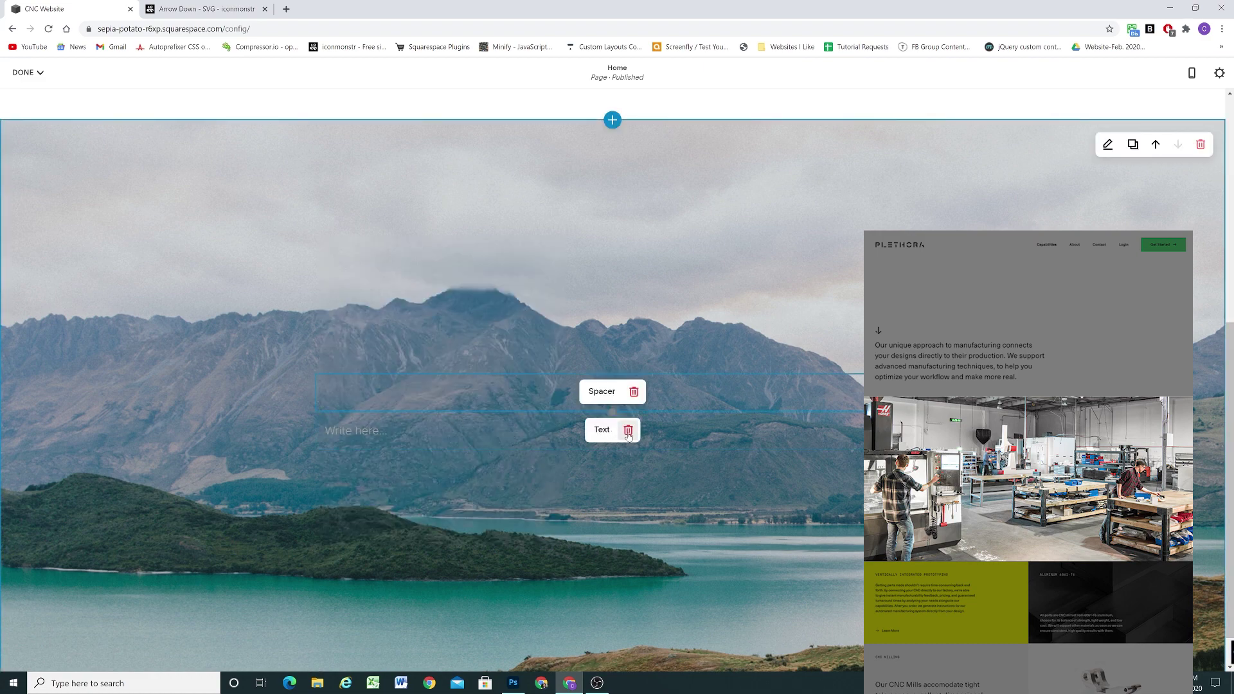
{"action": "left_click", "coordinate": [628, 435]}
{"action": "left_click", "coordinate": [674, 432]}
Set the lake photo section's height to M and replace its background image with the forklift photo.
{"action": "scroll", "coordinate": [738, 333], "scroll_direction": "up", "scroll_amount": 3}
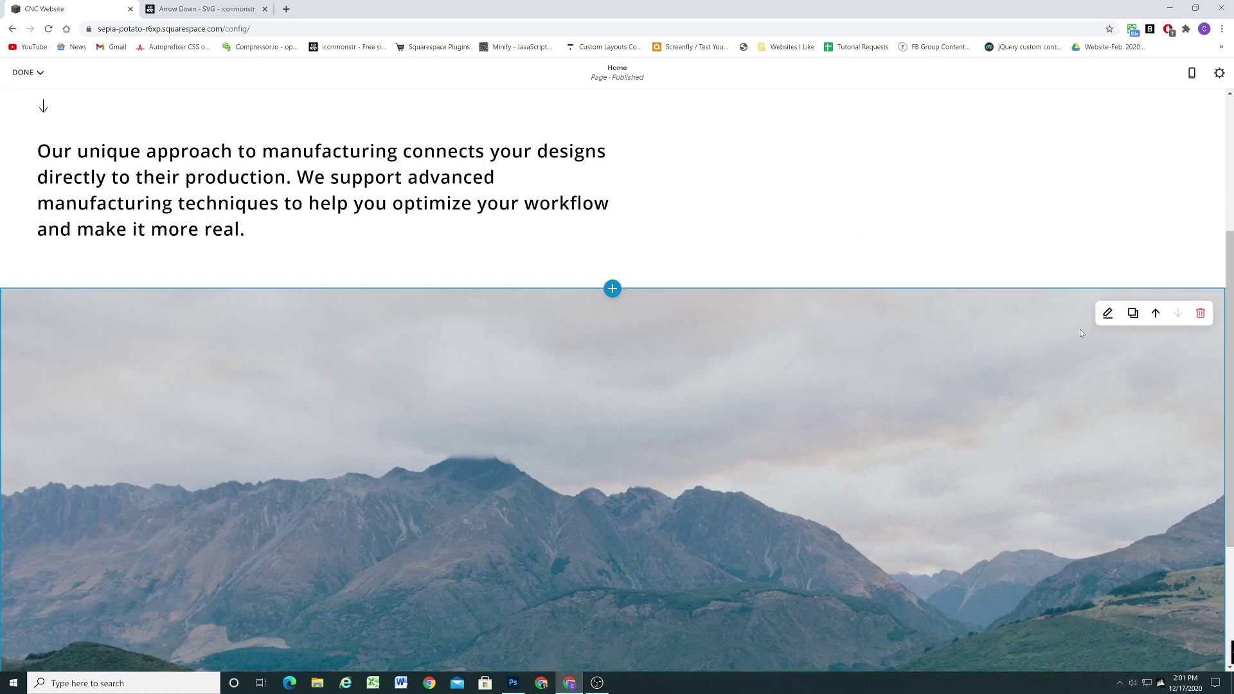
{"action": "left_click", "coordinate": [1108, 313]}
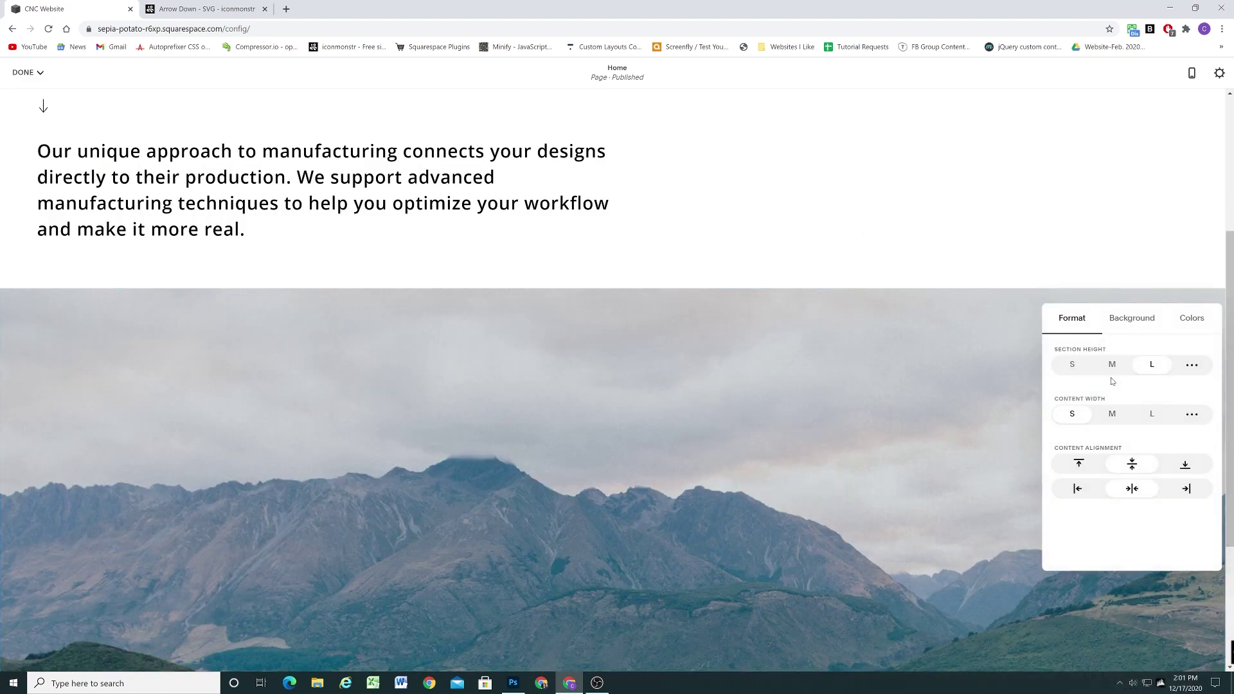
{"action": "left_click", "coordinate": [1112, 364]}
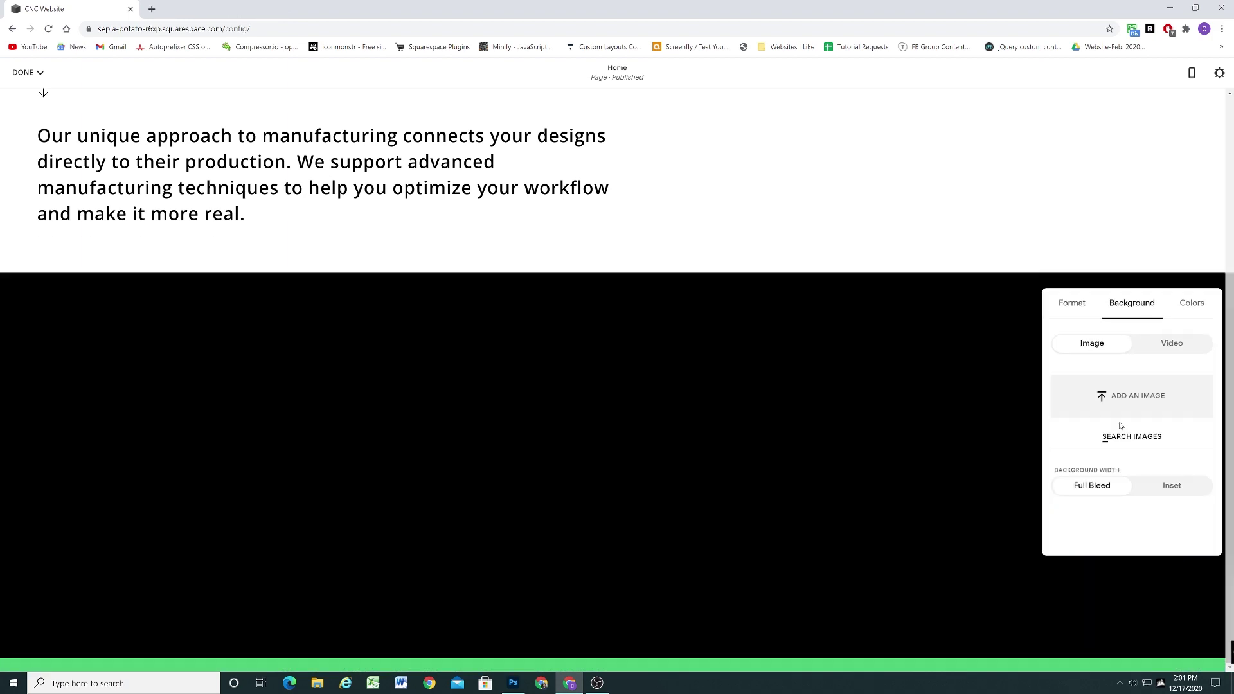
{"action": "left_click", "coordinate": [1132, 394]}
{"action": "double_click", "coordinate": [501, 108]}
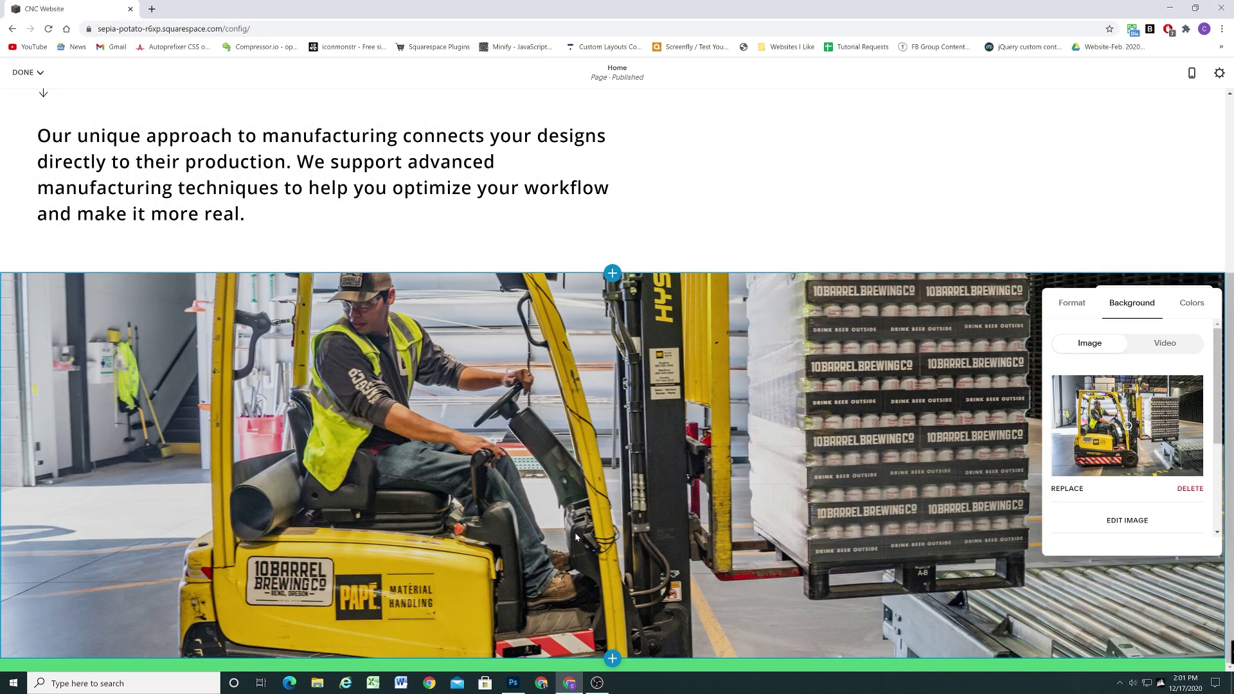
{"action": "left_click", "coordinate": [583, 397]}
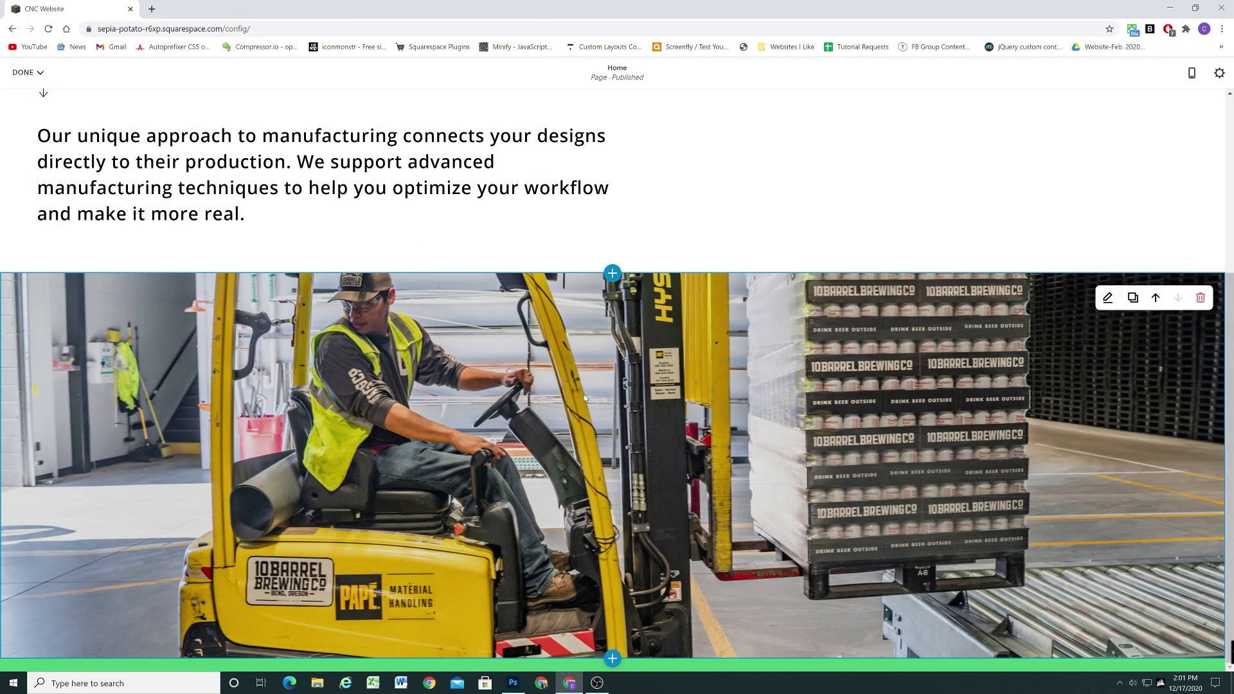
Examine the mockup's boxes below the workshop photo in Photoshop, then return and add a blank section below the forklift section.
{"action": "left_click", "coordinate": [512, 683]}
{"action": "scroll", "coordinate": [557, 389], "scroll_direction": "down", "scroll_amount": 5}
{"action": "scroll", "coordinate": [556, 388], "scroll_direction": "down", "scroll_amount": 3}
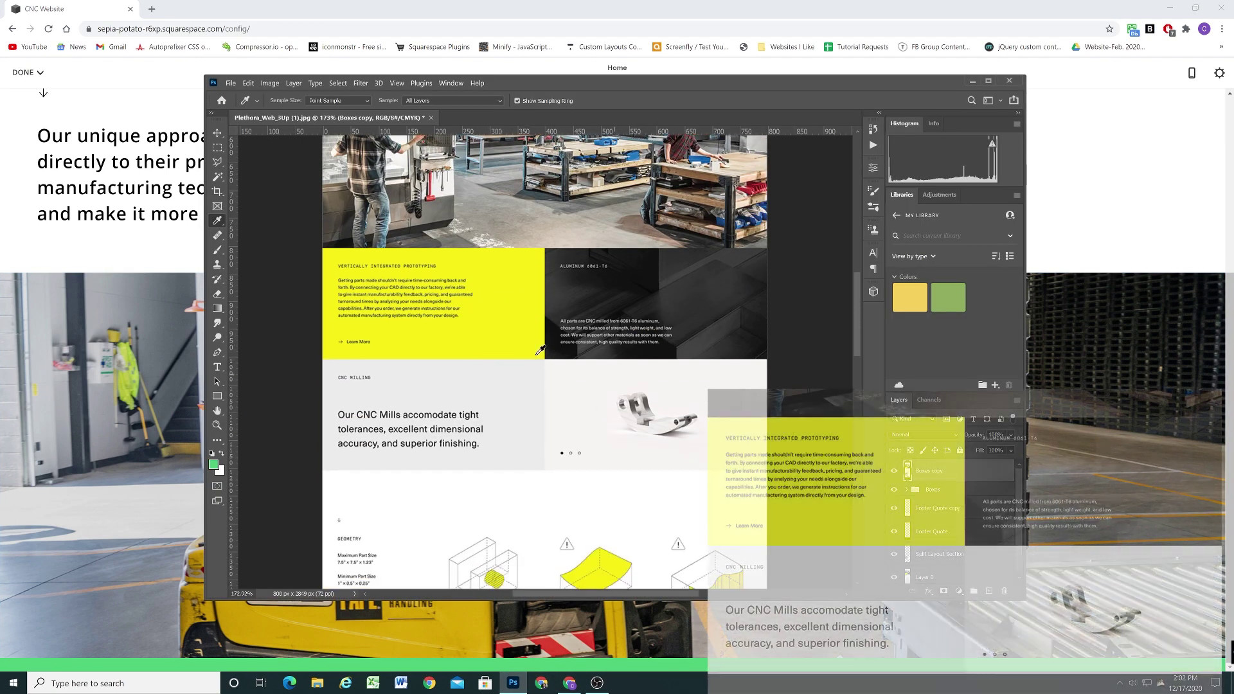
{"action": "key", "text": "alt+Tab"}
{"action": "left_click", "coordinate": [611, 270]}
{"action": "left_click", "coordinate": [252, 219]}
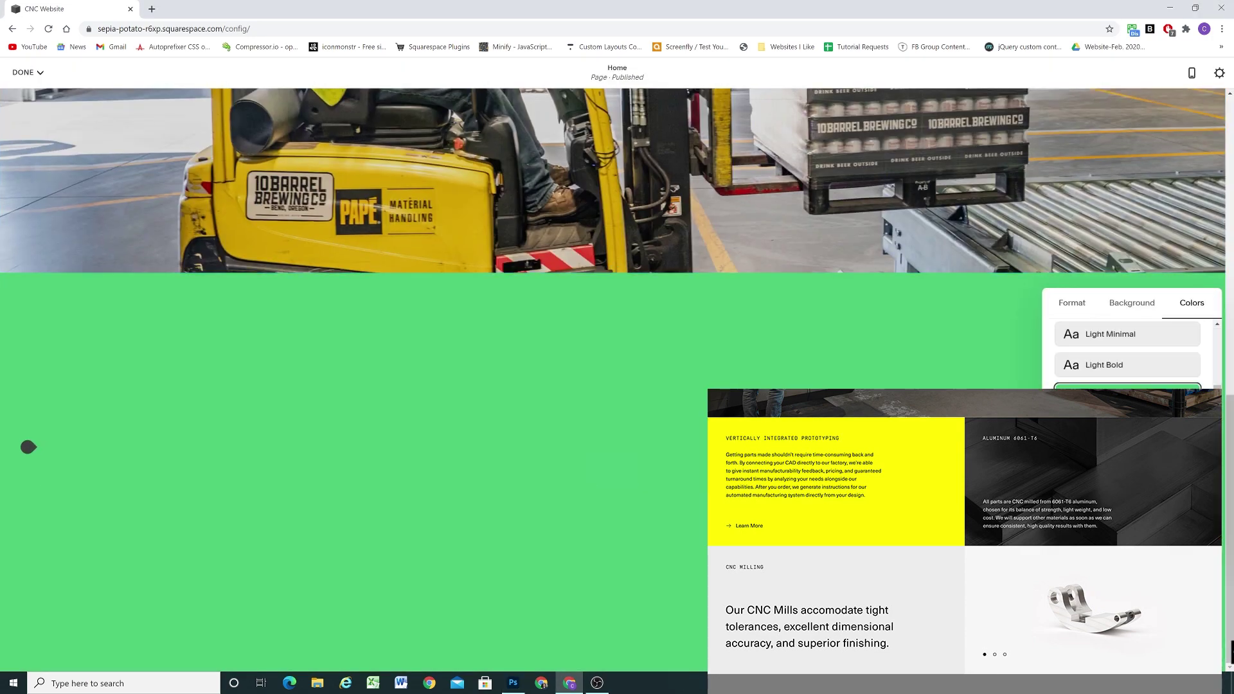
Fill the yellow section with the "VERTICALLY INTEGRATED PROTOTYPING" heading, the mockup's paragraph about CAD and the factory, and a "Learn More" line.
{"action": "type", "text": "VERTICALLY INTEGRATED PROTOTYPING"}
{"action": "key", "text": "Return"}
{"action": "type", "text": "Getting parts made shouldn't require time-consuming back and forth. By connecting your CAD directly to our factory, we're able t"}
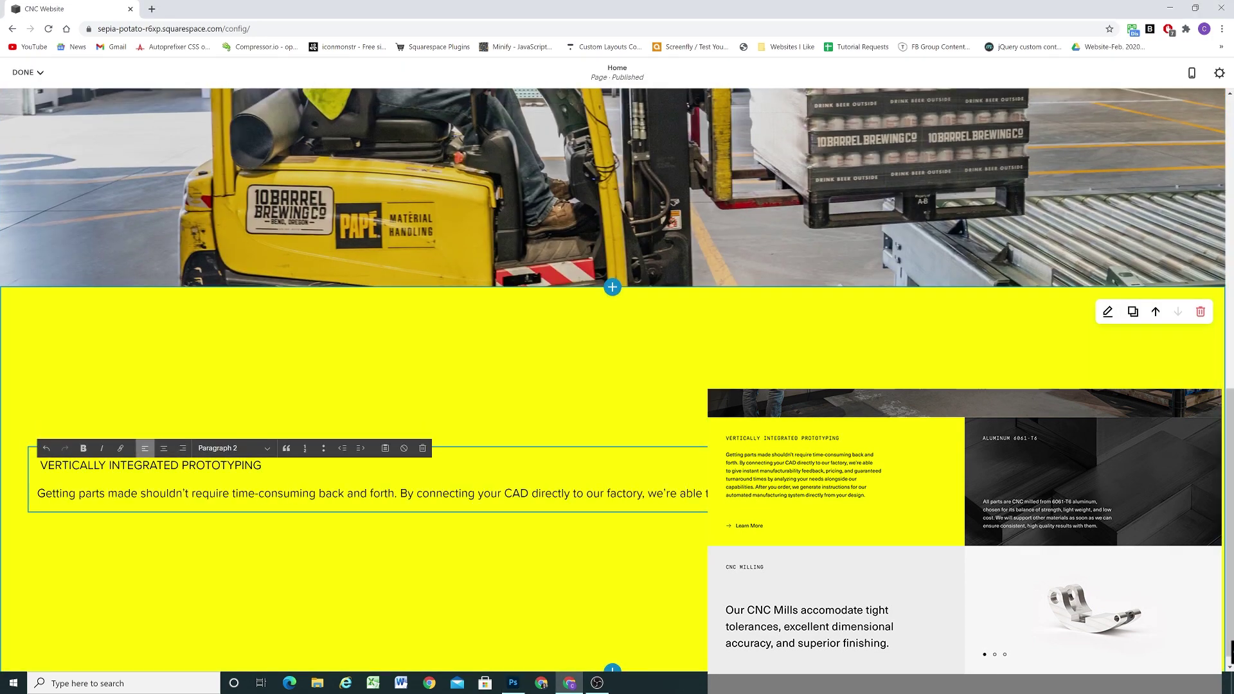
{"action": "type", "text": "o give instant manufacturability feedback, pricing, and guaranteed turnaround times by analyzing your needs alongside our capabilities. After you order, we generate instructions for our automated manufacturing system directly from your design."}
{"action": "key", "text": "Return"}
{"action": "type", "text": "Learn More"}
Add a headline section with "Aluminum 6061 - T6" and the mockup's CNC-milled parts paragraph, plus a blank Light Minimal section below it.
{"action": "left_click", "coordinate": [22, 72]}
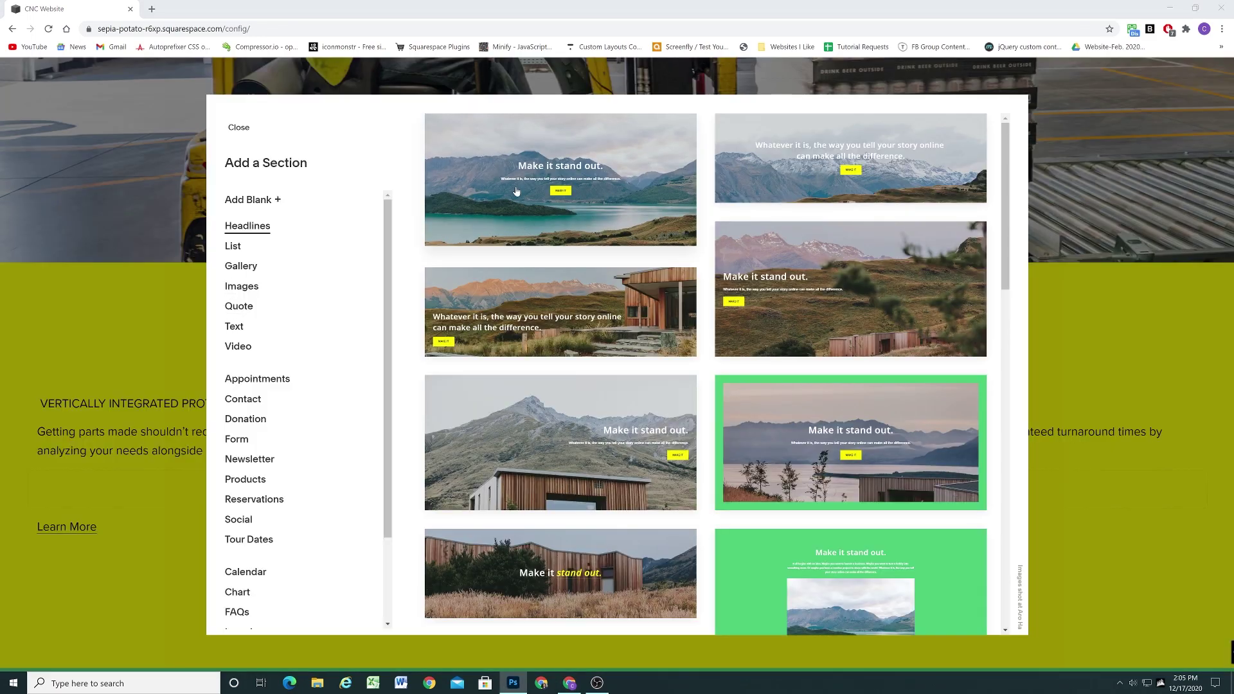
{"action": "left_click", "coordinate": [559, 160]}
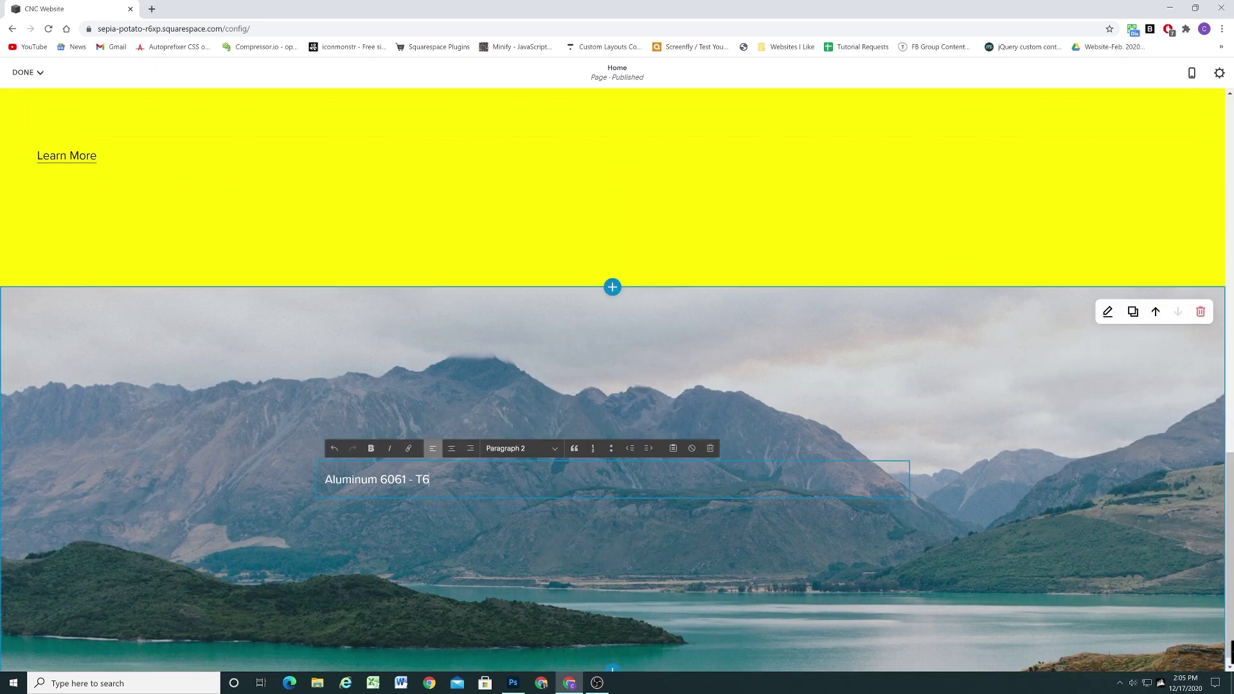
{"action": "key", "text": "Return"}
{"action": "type", "text": "All parts are CNC milled from 6061-T6 aluminum, chosen for its balance of strength, light weight, and low cost. We will support other materials as soon as we"}
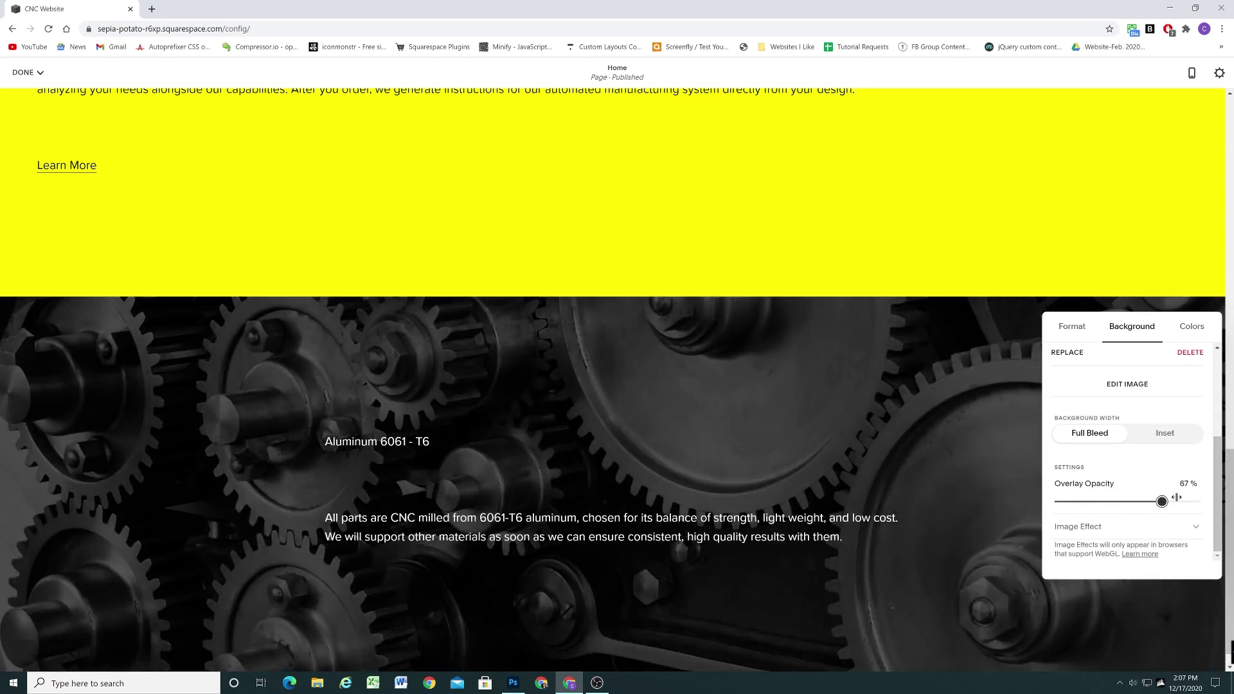
{"action": "left_click", "coordinate": [611, 653]}
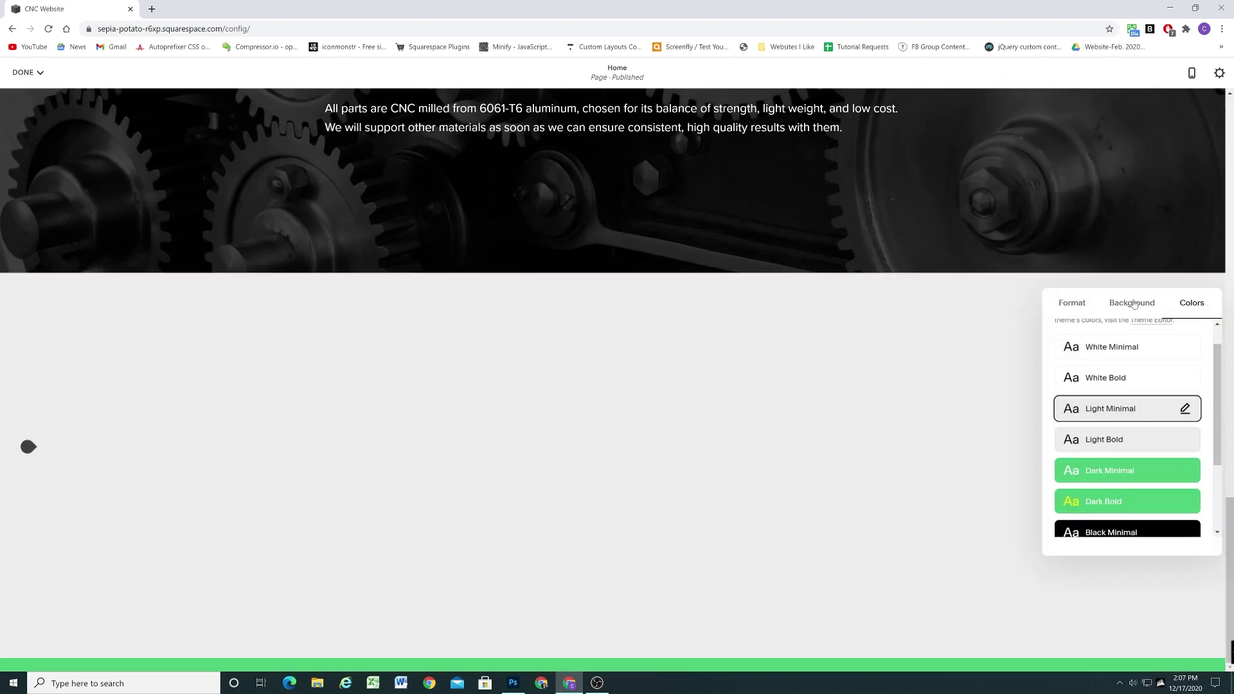
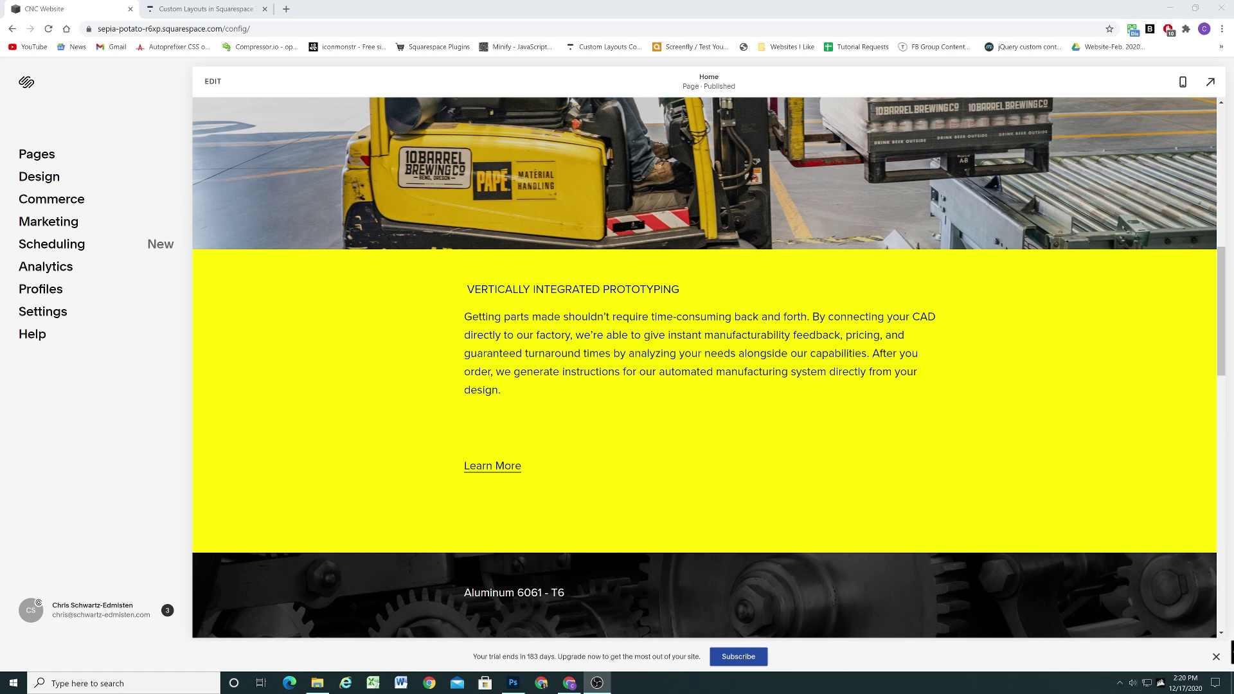
Reopen the homepage for editing and set the yellow prototyping section's content width to 51.
{"action": "left_click", "coordinate": [213, 81]}
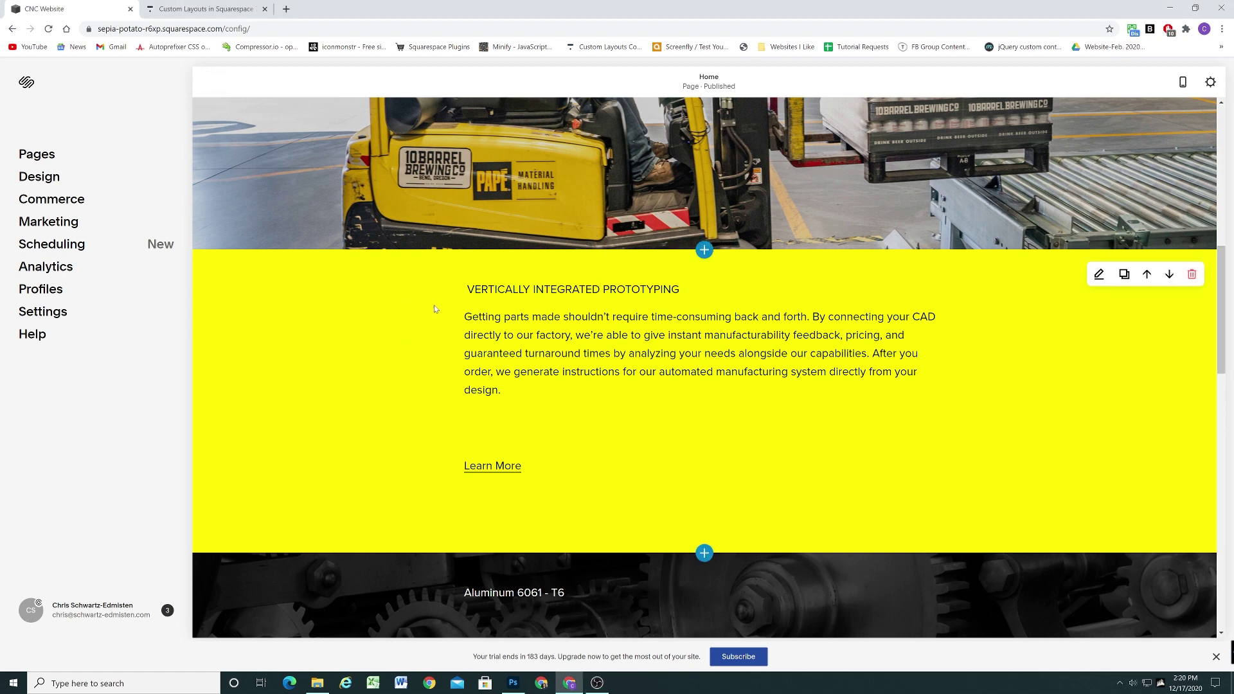
{"action": "scroll", "coordinate": [517, 358], "scroll_direction": "down", "scroll_amount": 1}
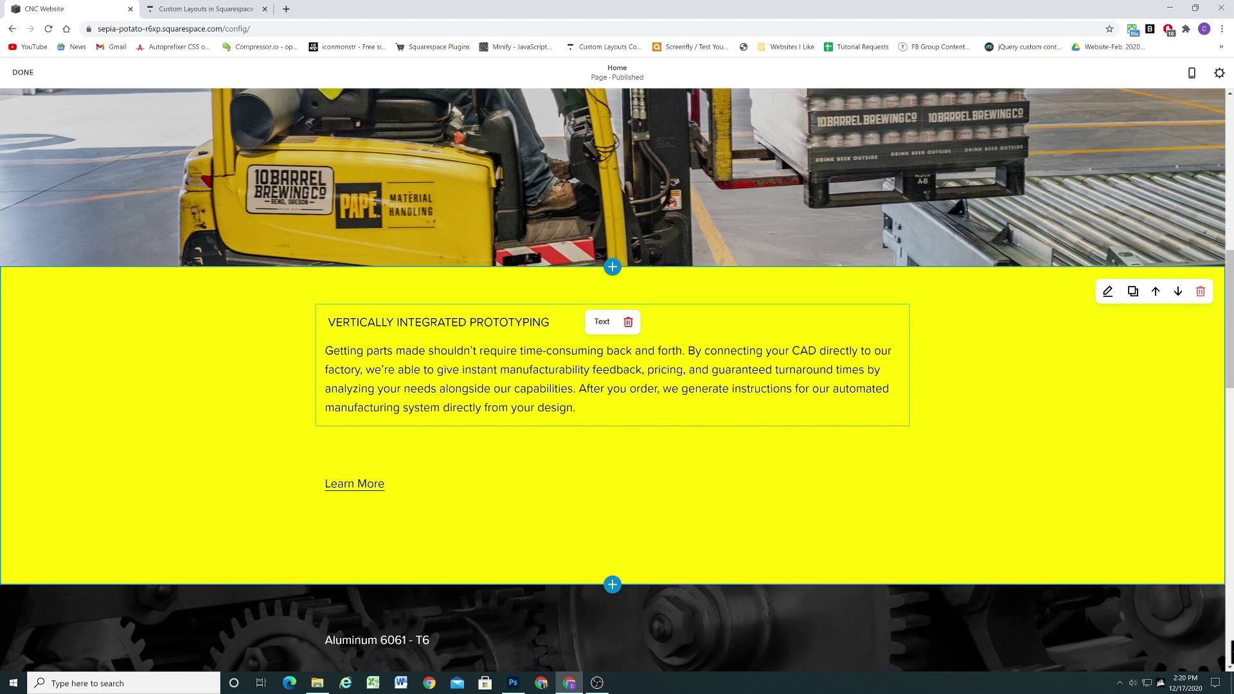
{"action": "left_click", "coordinate": [1106, 292]}
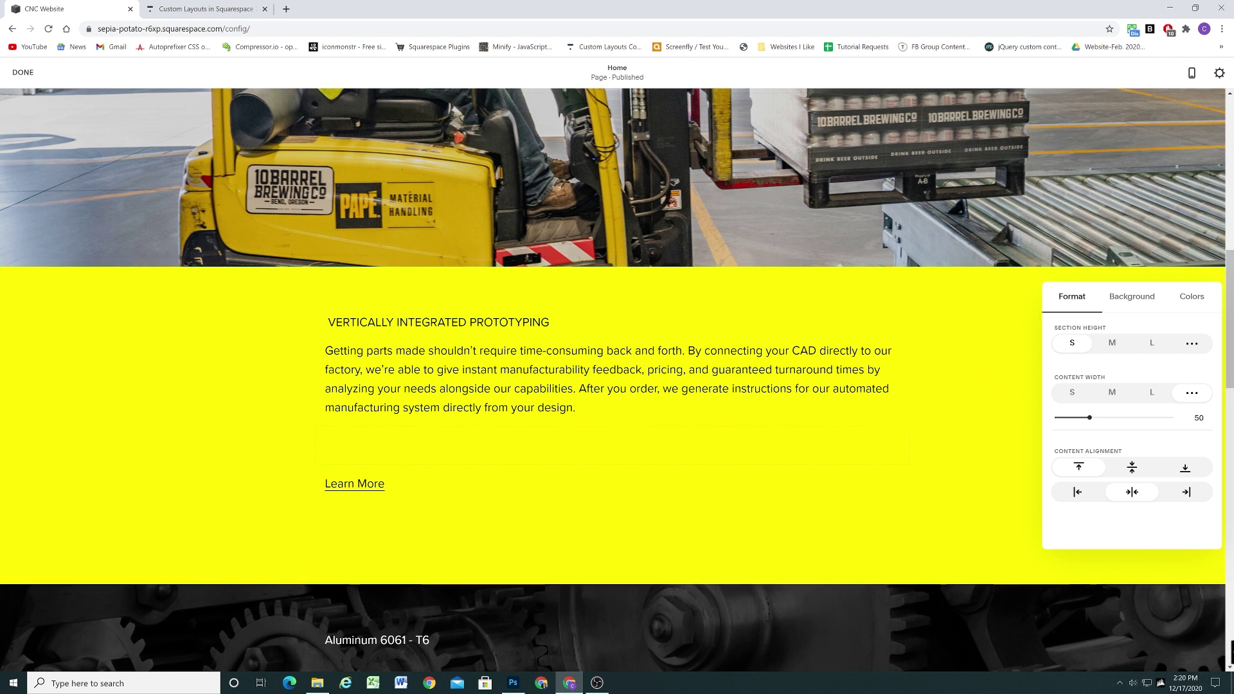
{"action": "double_click", "coordinate": [1200, 418]}
{"action": "key", "text": "Up"}
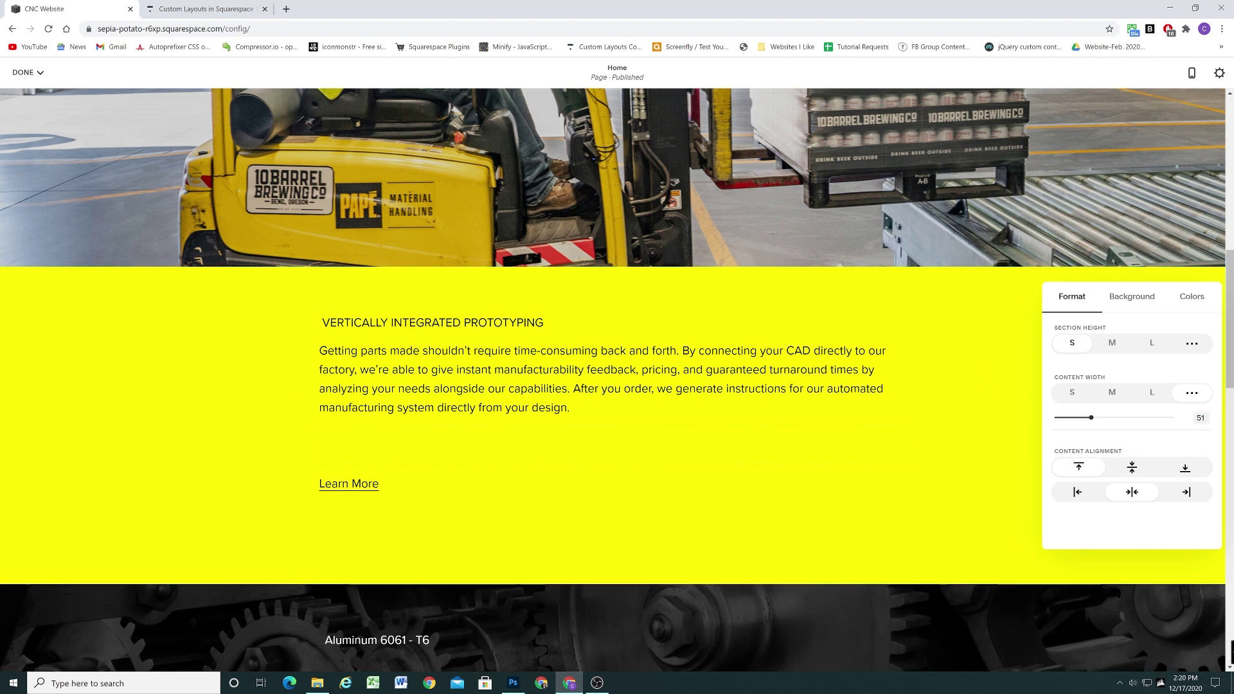
{"action": "left_click", "coordinate": [160, 430]}
Set the content width of both the dark gears section and the grey CNC MILLING section to 51.
{"action": "scroll", "coordinate": [878, 426], "scroll_direction": "down", "scroll_amount": 4}
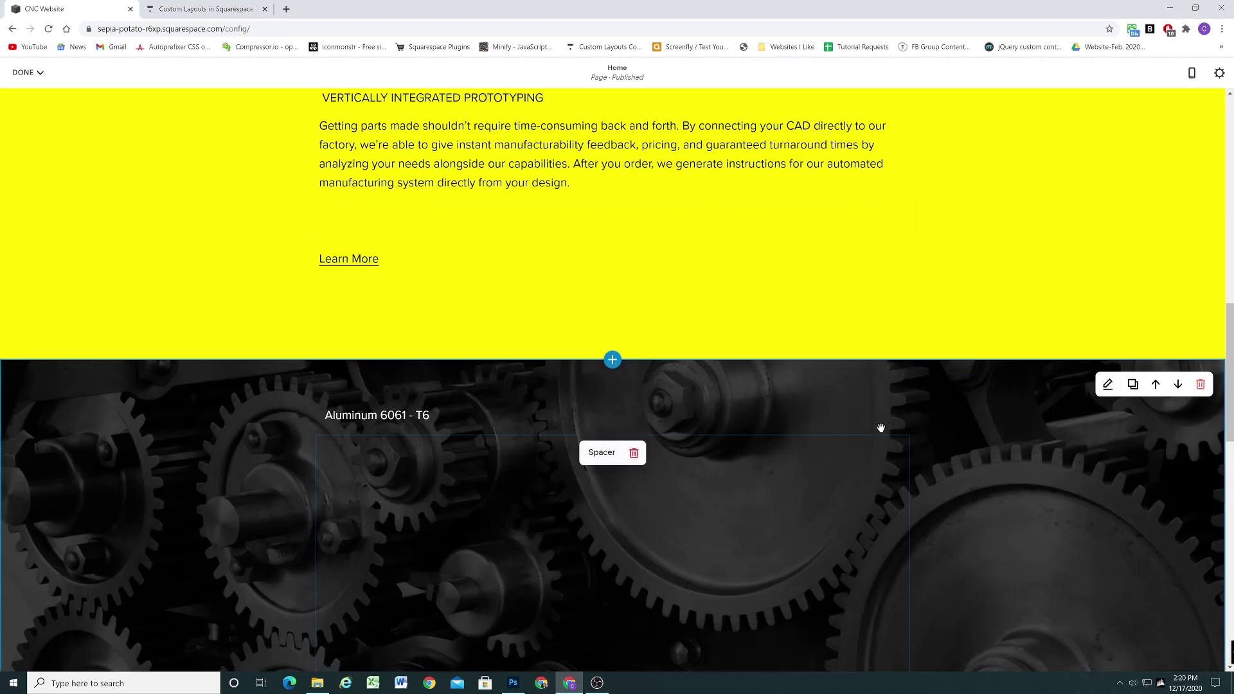
{"action": "left_click", "coordinate": [1106, 330]}
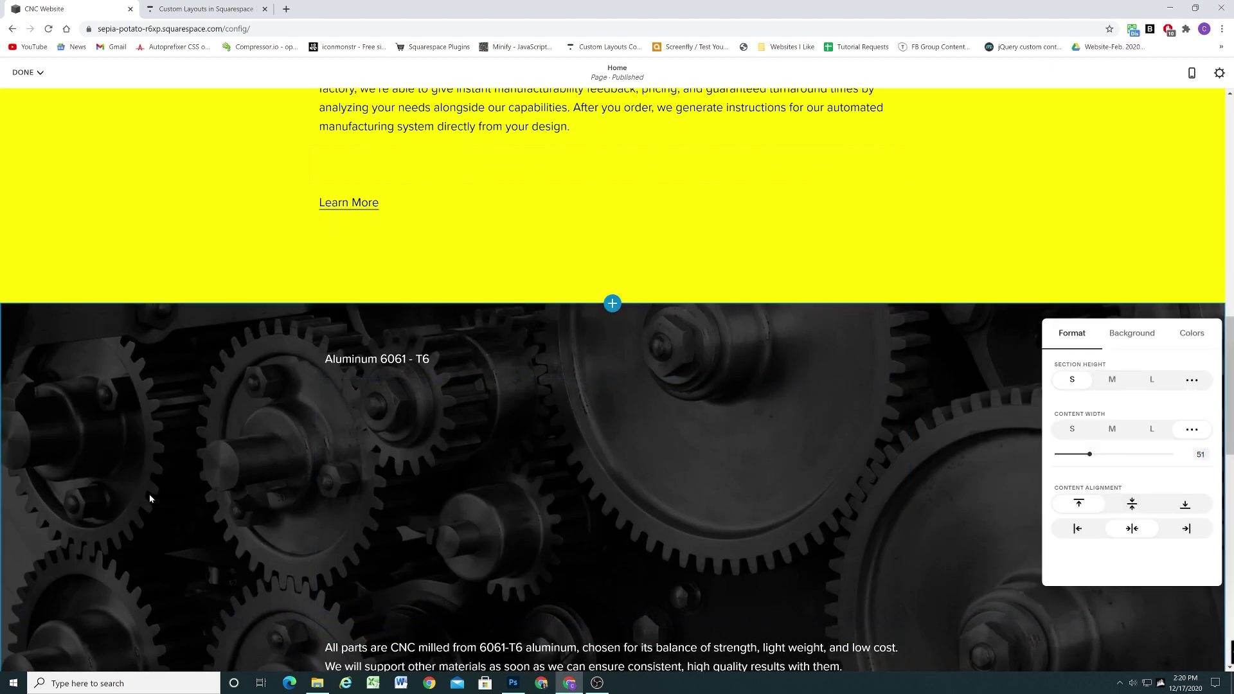
{"action": "left_click", "coordinate": [166, 405]}
{"action": "scroll", "coordinate": [350, 391], "scroll_direction": "down", "scroll_amount": 7}
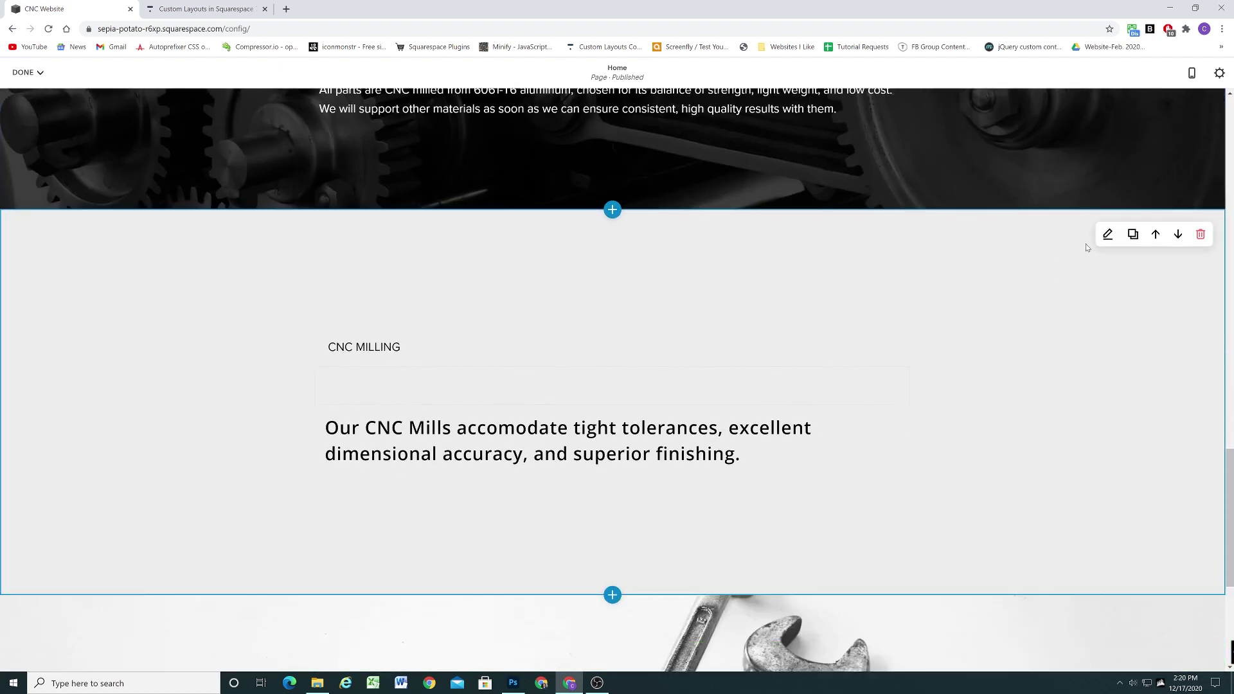
{"action": "left_click", "coordinate": [1104, 233]}
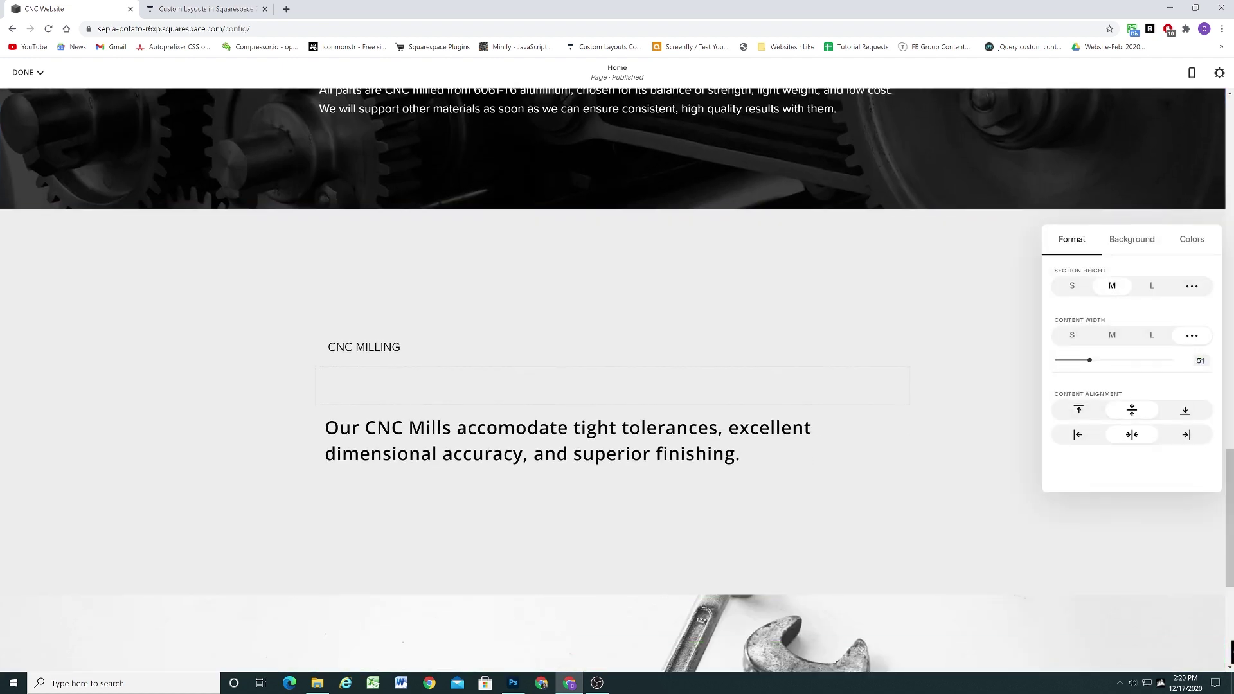
{"action": "left_click", "coordinate": [226, 409]}
Set the wrench photo section's content width to 51 to match the sections above it.
{"action": "scroll", "coordinate": [226, 409], "scroll_direction": "down", "scroll_amount": 5}
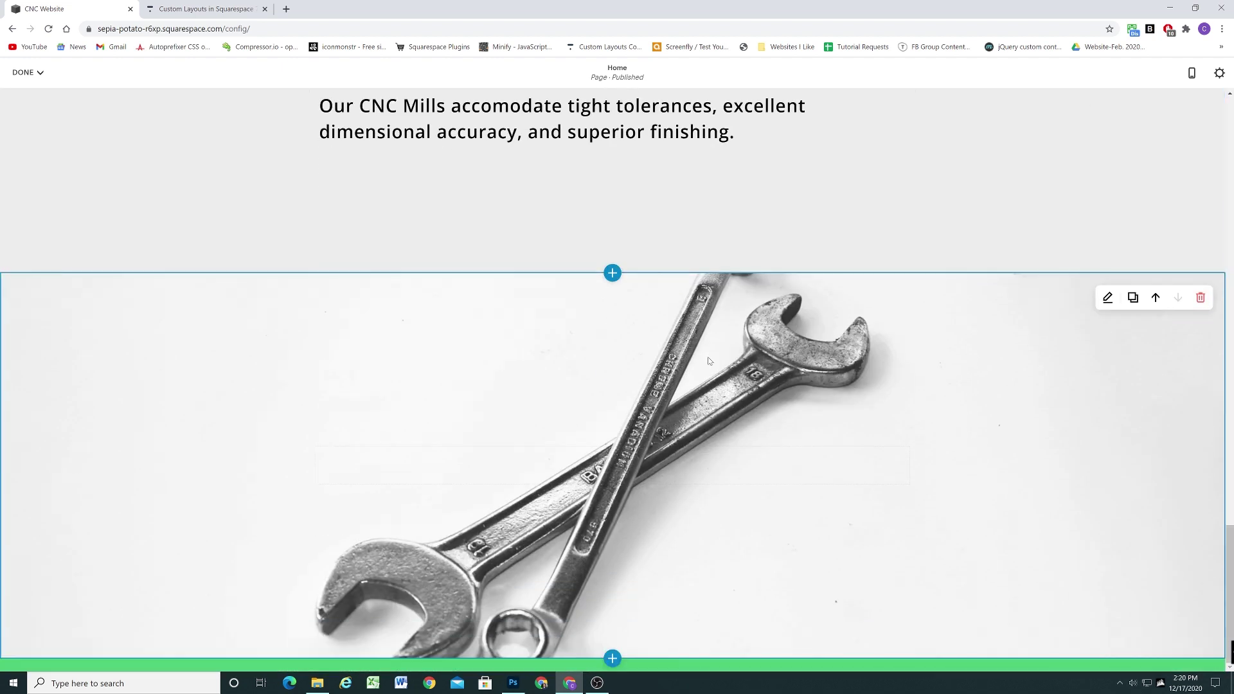
{"action": "left_click", "coordinate": [1108, 298]}
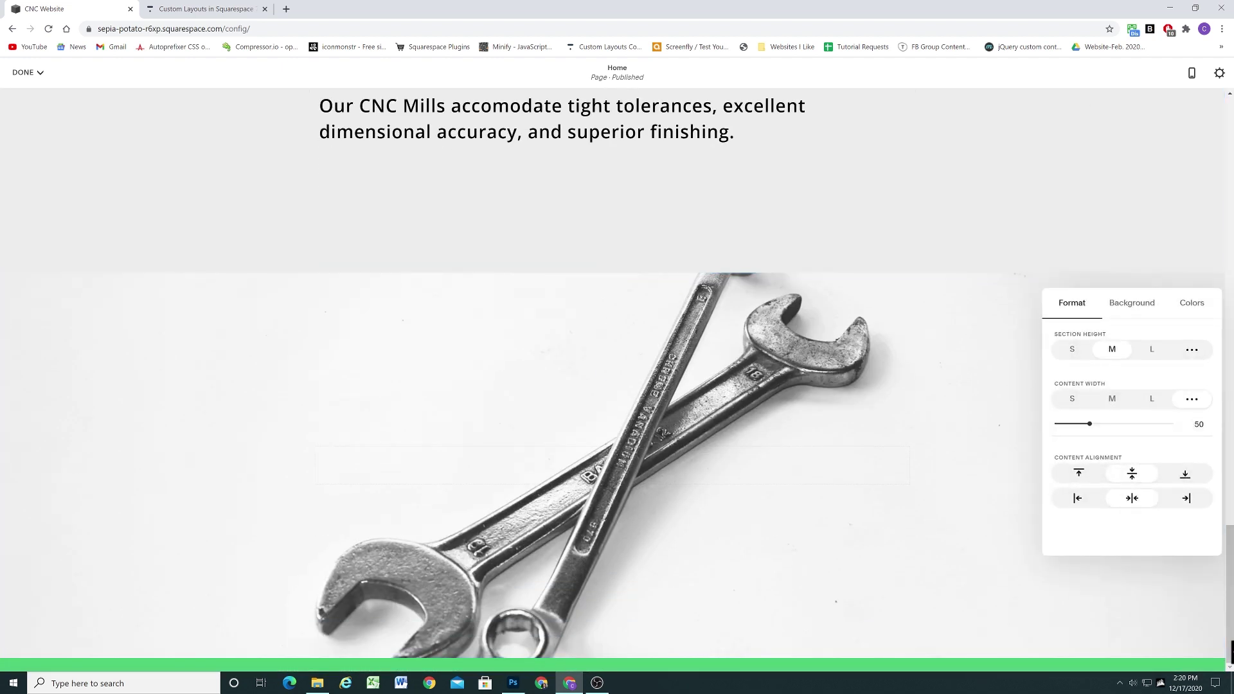
{"action": "left_click", "coordinate": [244, 409]}
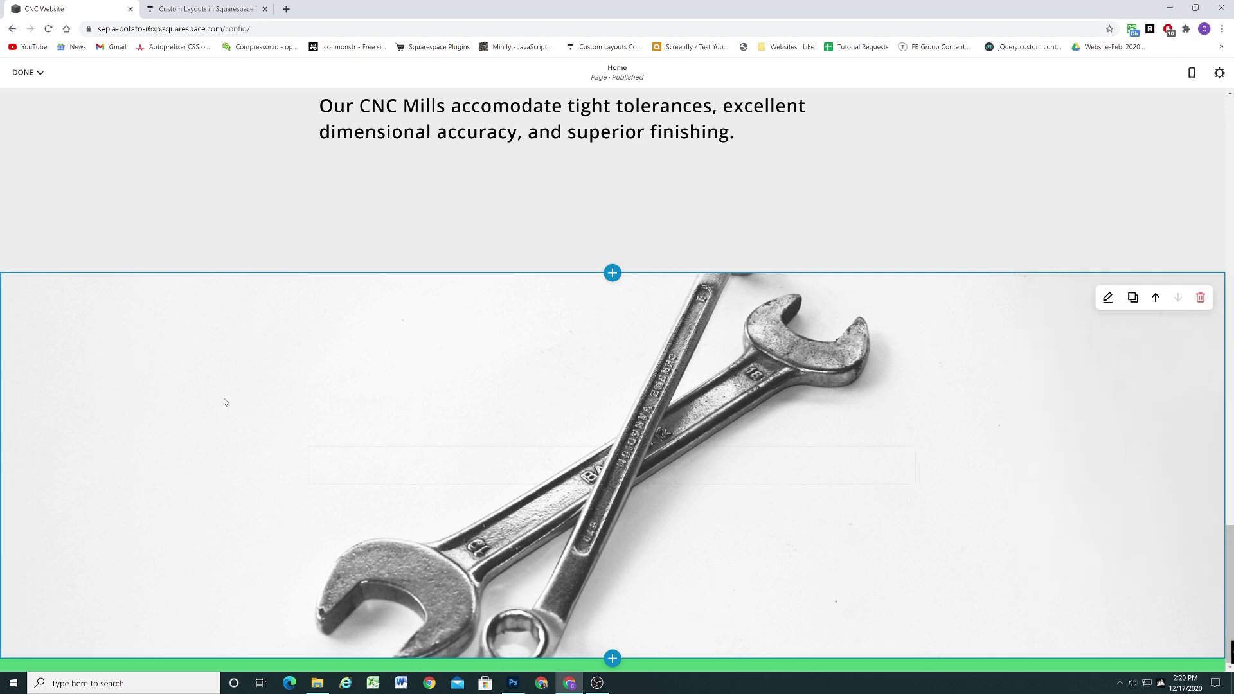
Save the homepage section changes.
{"action": "scroll", "coordinate": [223, 402], "scroll_direction": "up", "scroll_amount": 3}
{"action": "left_click", "coordinate": [35, 72]}
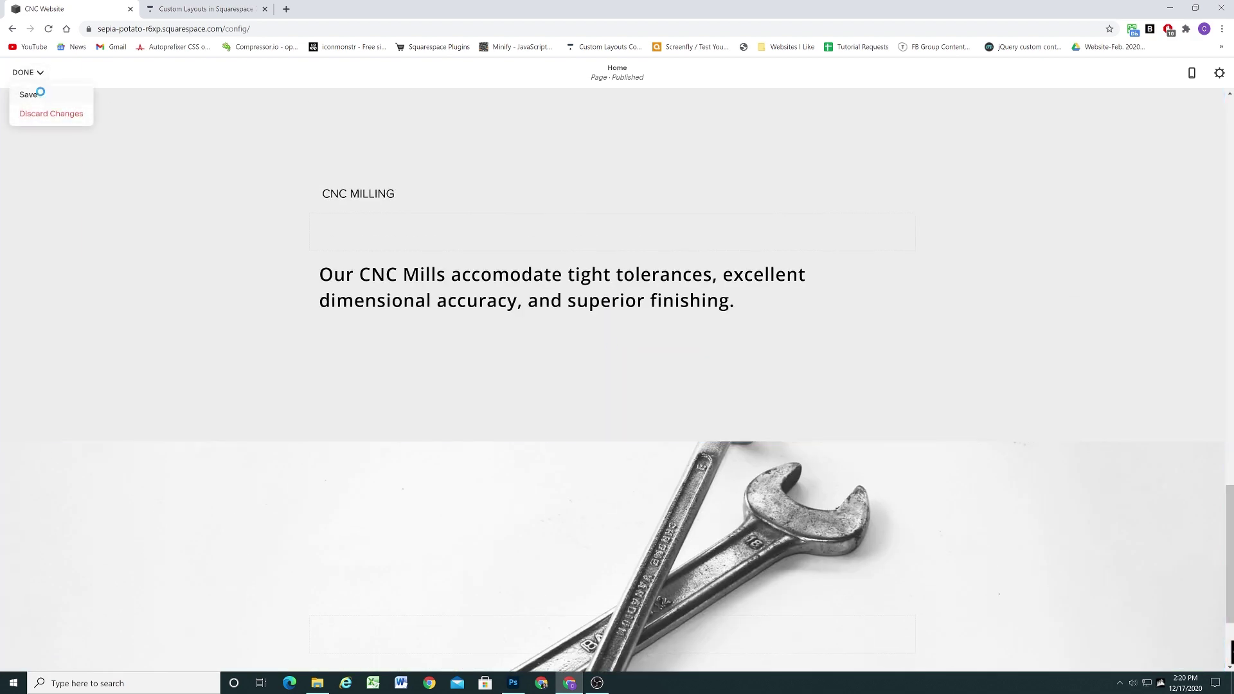
{"action": "left_click", "coordinate": [39, 95]}
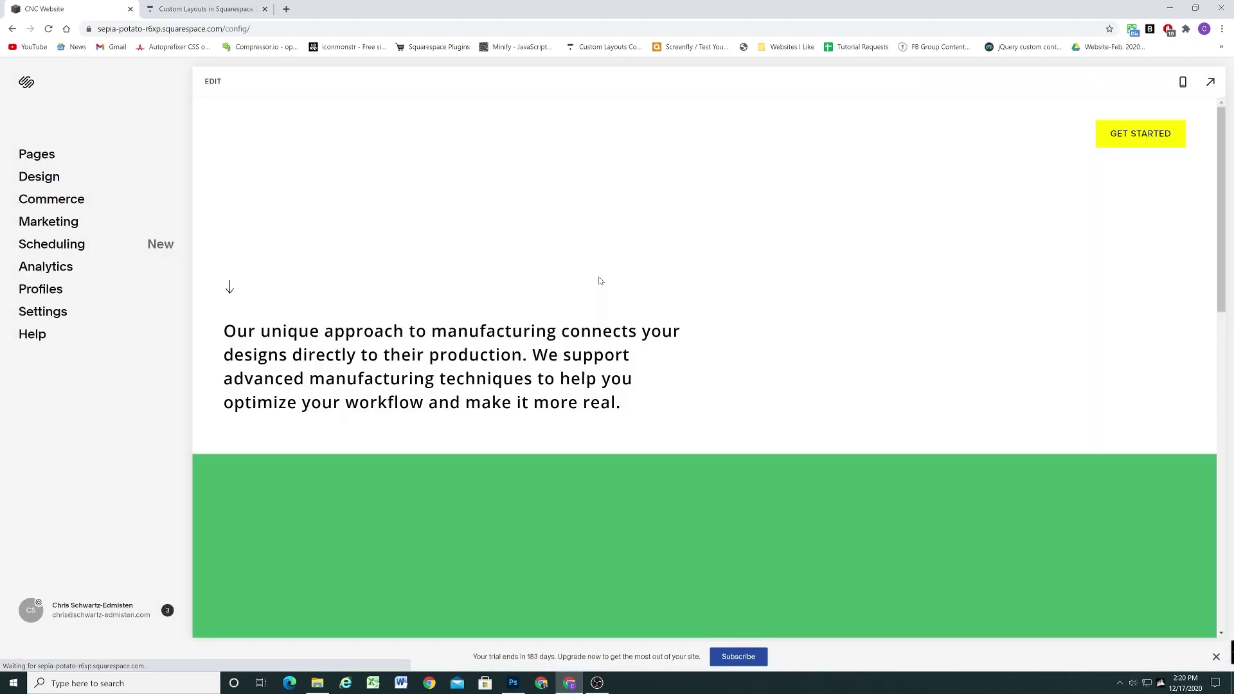
Examine the saved side-by-side boxes and compare them with the Plethora mockup in Photoshop.
{"action": "scroll", "coordinate": [571, 333], "scroll_direction": "up", "scroll_amount": 5}
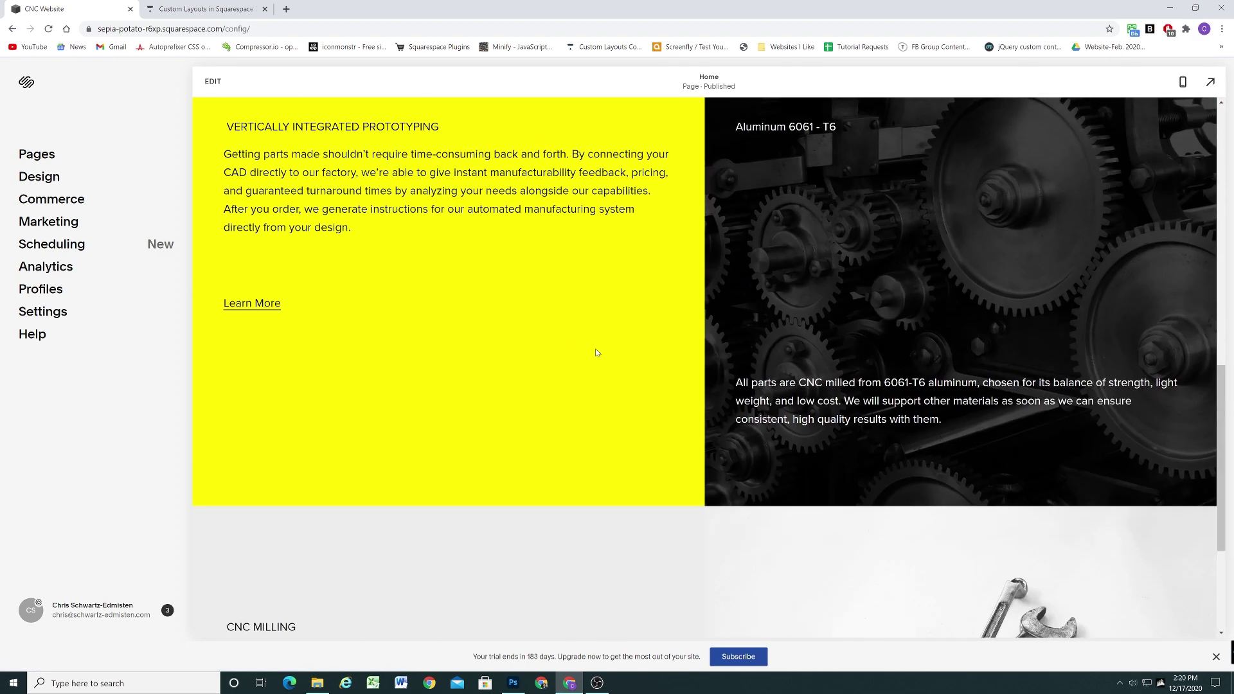
{"action": "scroll", "coordinate": [586, 335], "scroll_direction": "up", "scroll_amount": 1}
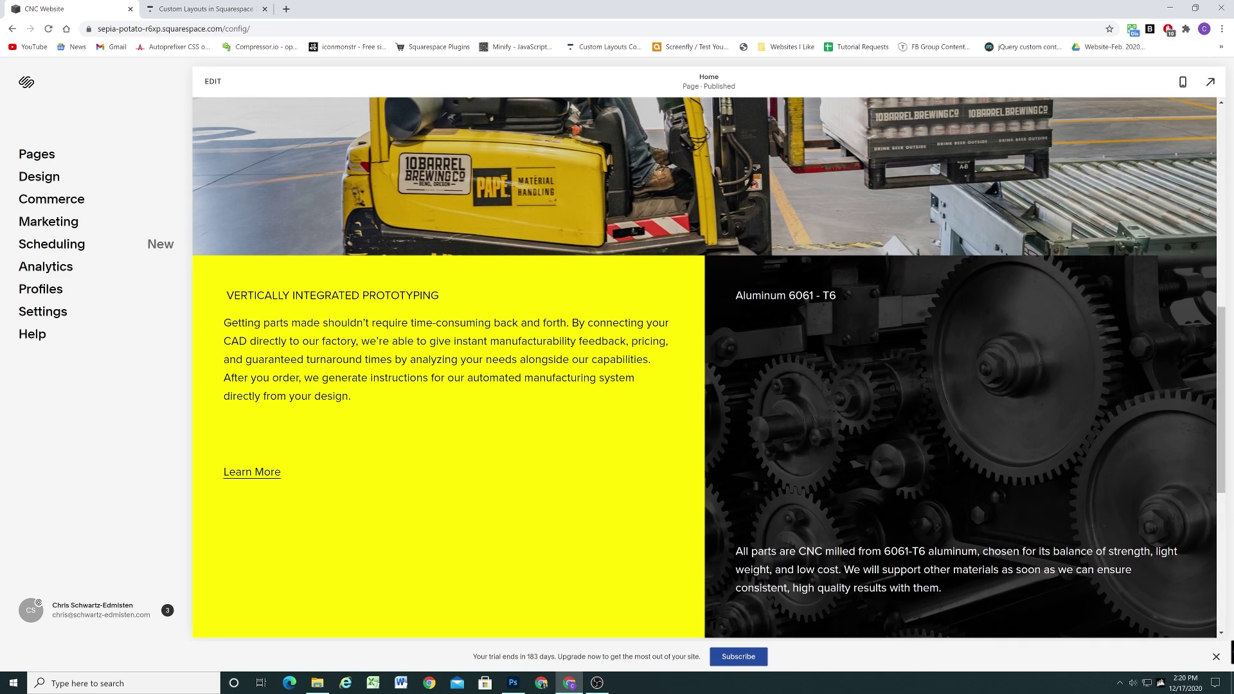
{"action": "scroll", "coordinate": [978, 283], "scroll_direction": "down", "scroll_amount": 3}
{"action": "scroll", "coordinate": [688, 260], "scroll_direction": "down", "scroll_amount": 3}
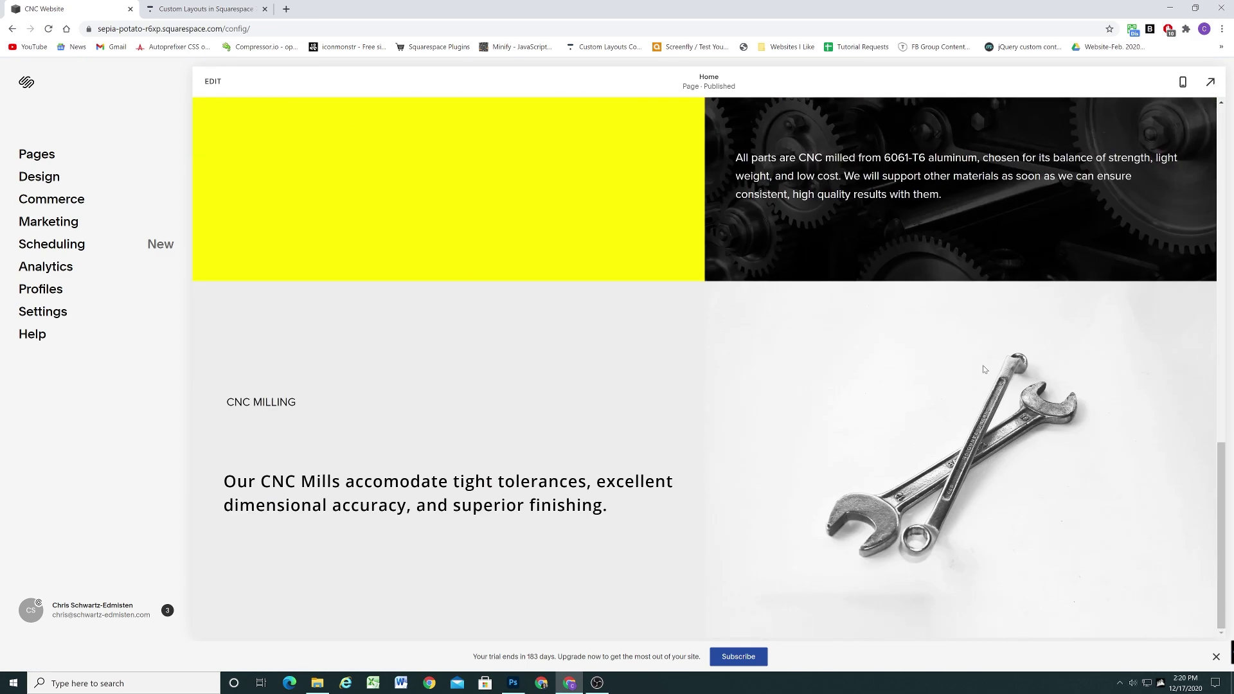
{"action": "scroll", "coordinate": [599, 398], "scroll_direction": "up", "scroll_amount": 7}
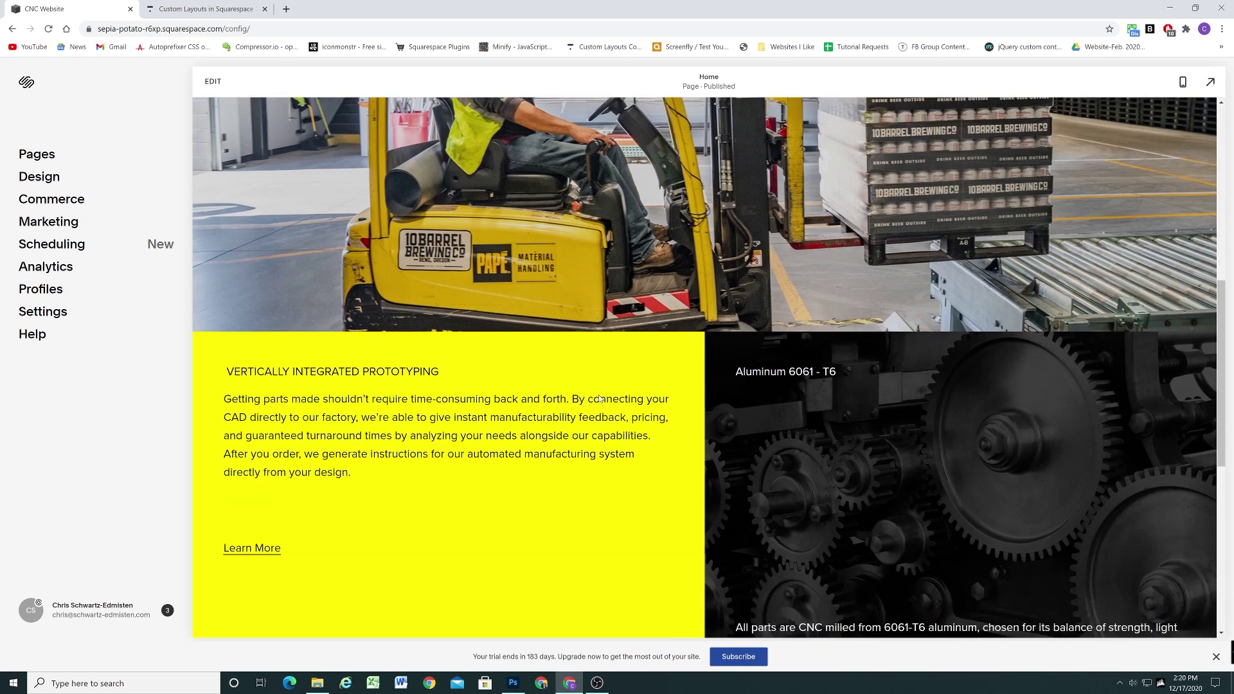
{"action": "scroll", "coordinate": [1149, 380], "scroll_direction": "down", "scroll_amount": 3}
{"action": "key", "text": "alt+Tab"}
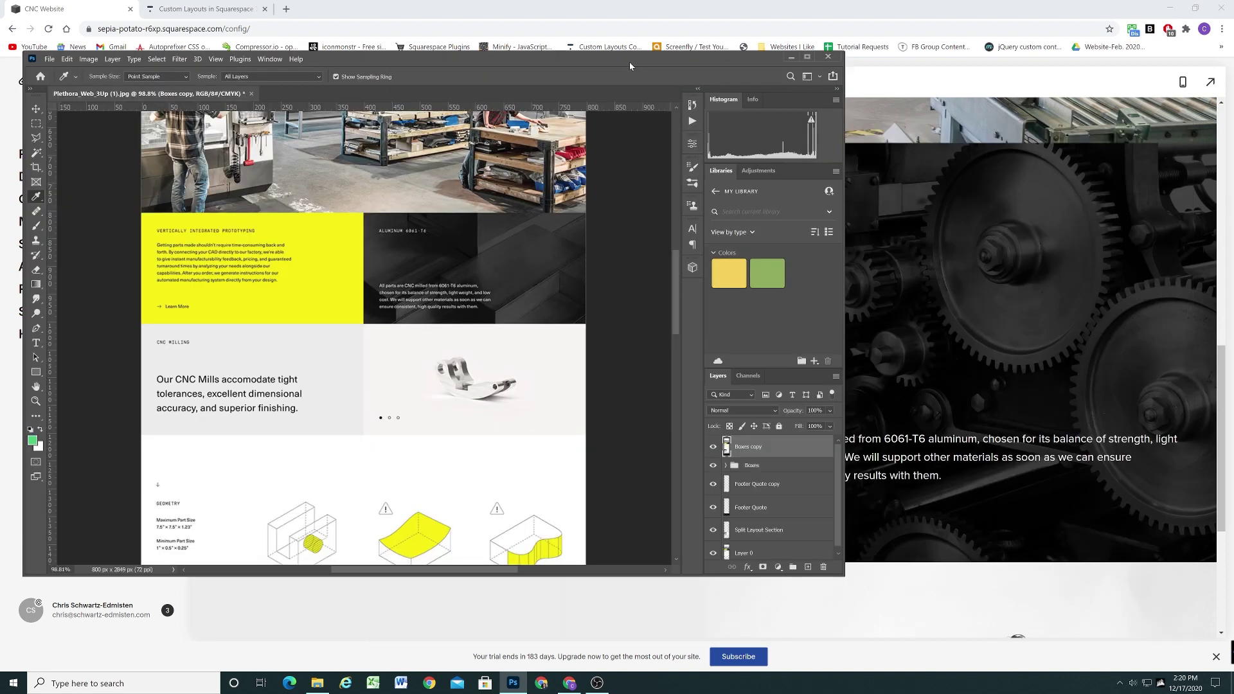
{"action": "left_click_drag", "start_coordinate": [630, 61], "coordinate": [1233, 89]}
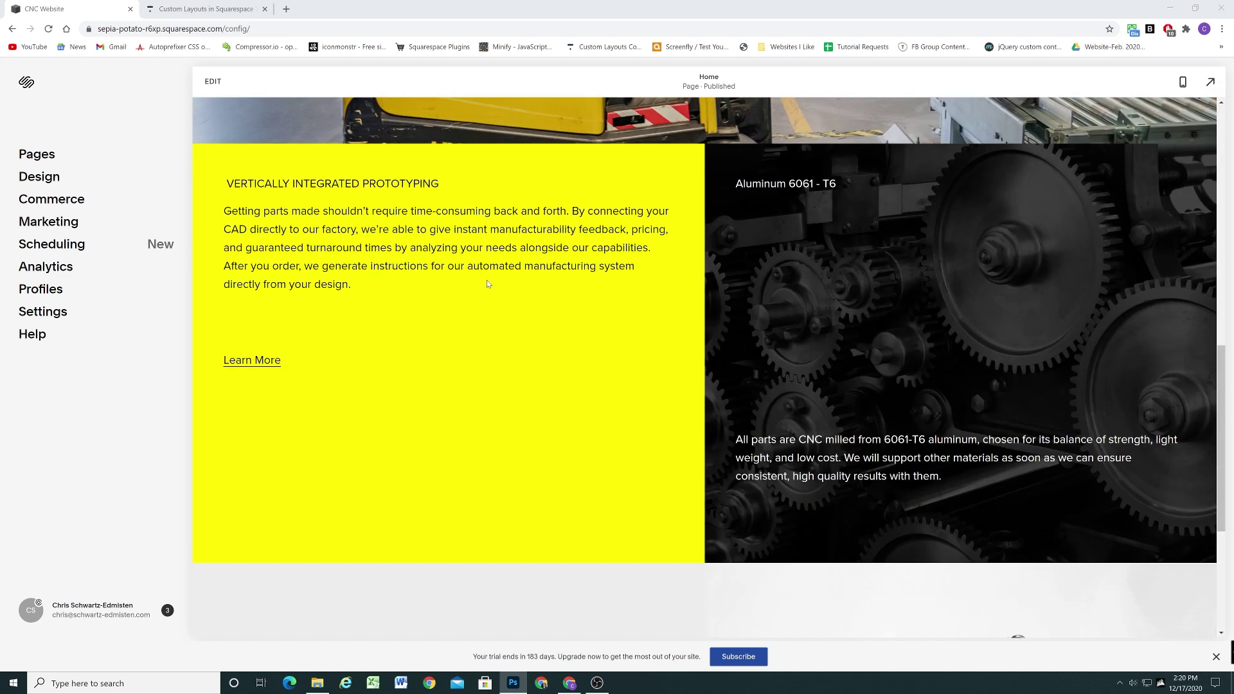
{"action": "scroll", "coordinate": [435, 323], "scroll_direction": "down", "scroll_amount": 1}
{"action": "scroll", "coordinate": [435, 323], "scroll_direction": "up", "scroll_amount": 1}
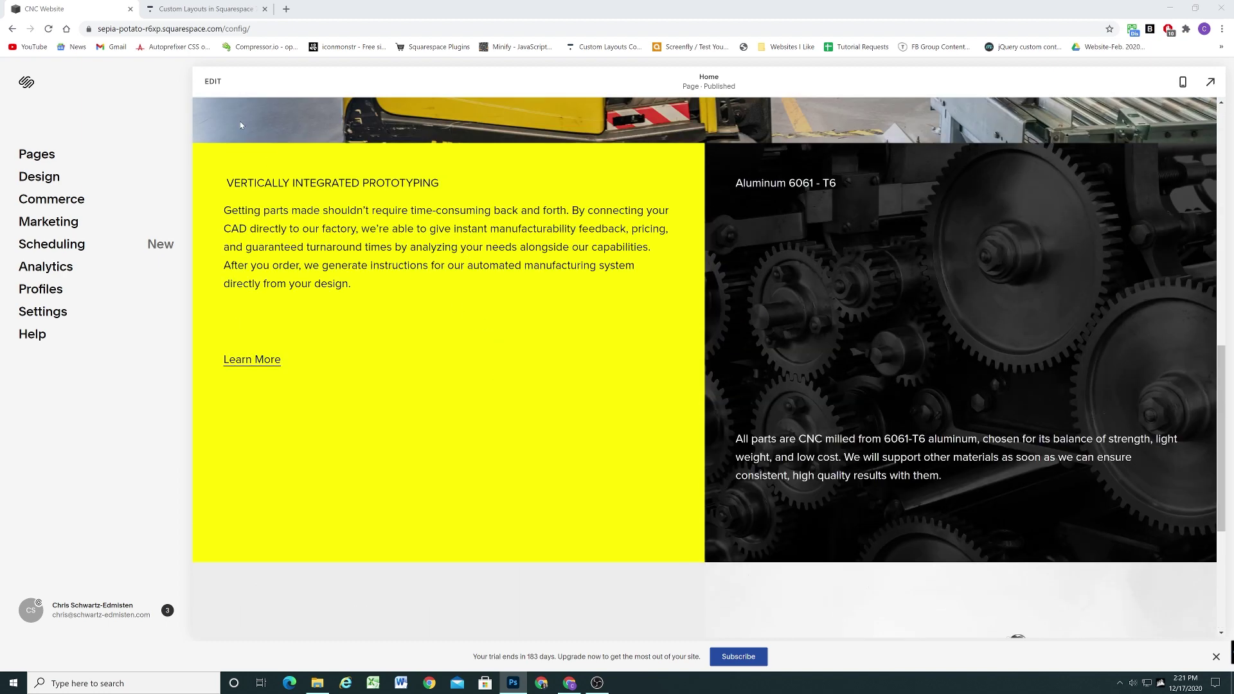
Reopen the homepage for editing and shorten the spacer between the "Aluminum 6061 - T6" heading and its paragraph.
{"action": "left_click", "coordinate": [840, 293]}
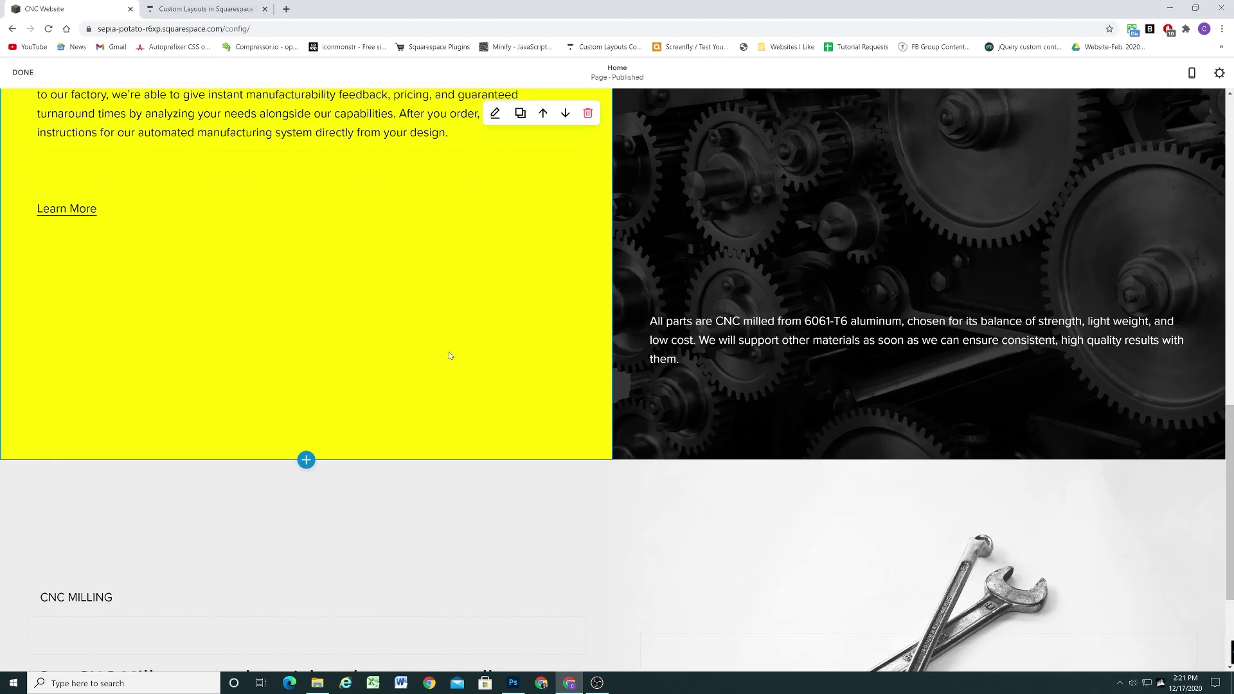
{"action": "scroll", "coordinate": [449, 355], "scroll_direction": "up", "scroll_amount": 3}
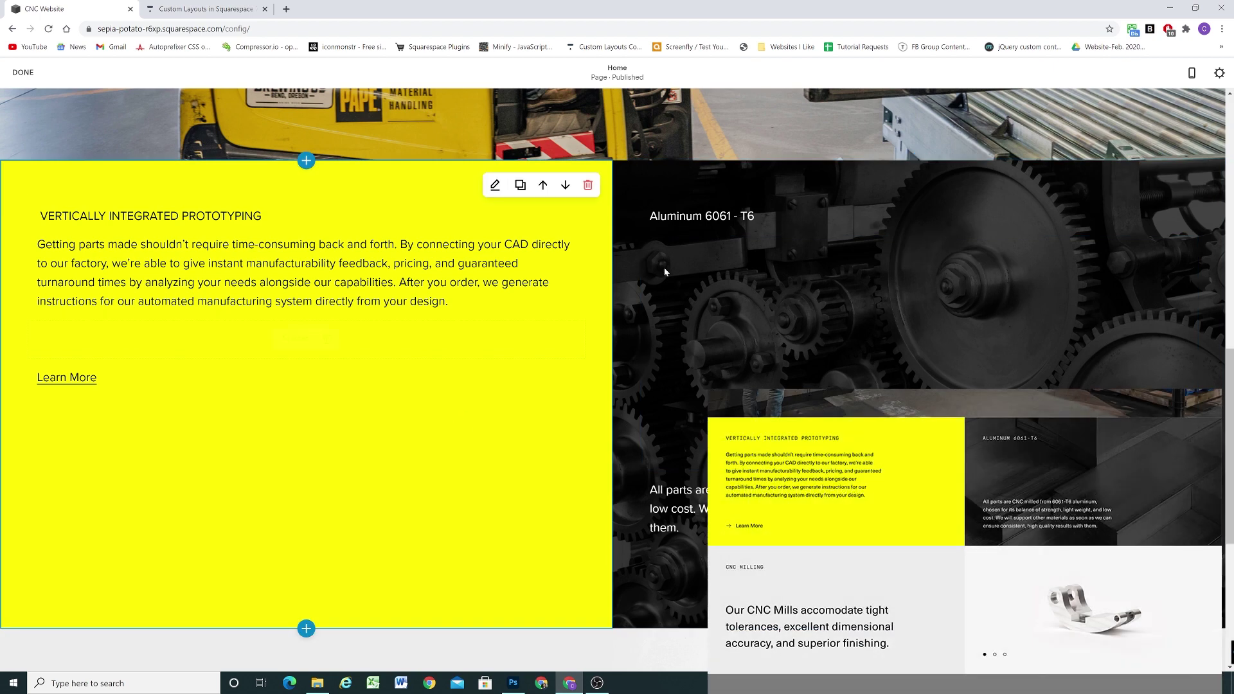
{"action": "left_click", "coordinate": [665, 271]}
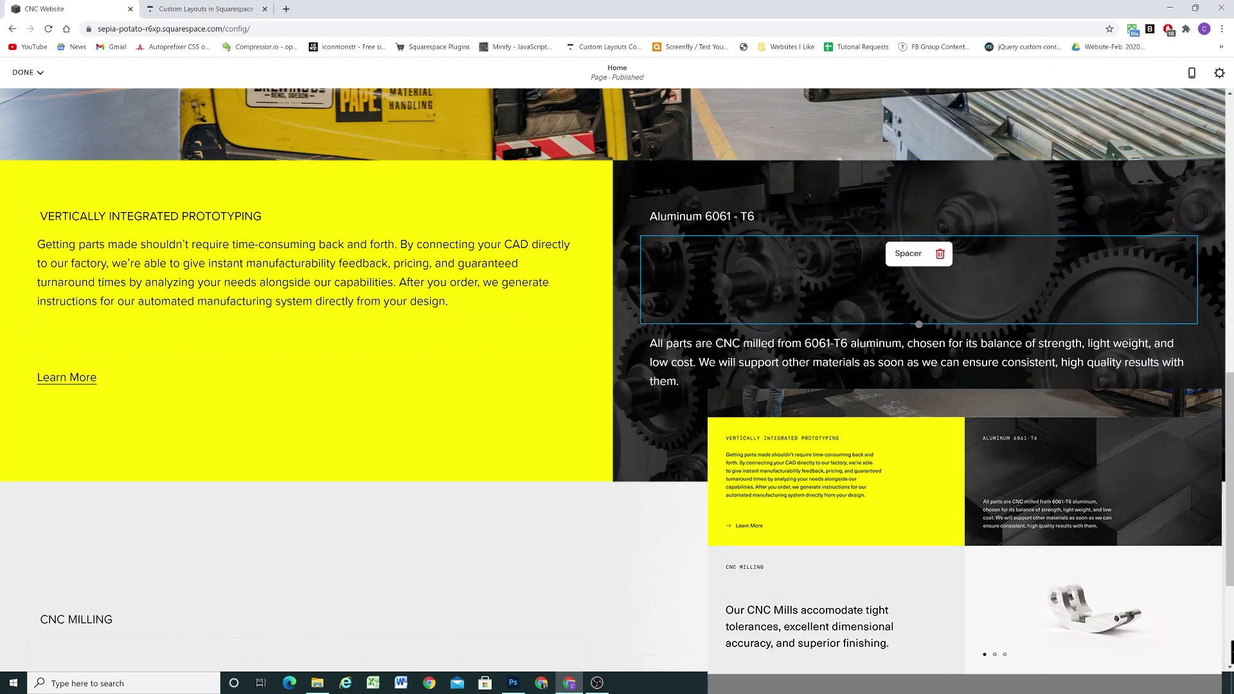
{"action": "left_click_drag", "start_coordinate": [919, 325], "coordinate": [918, 321]}
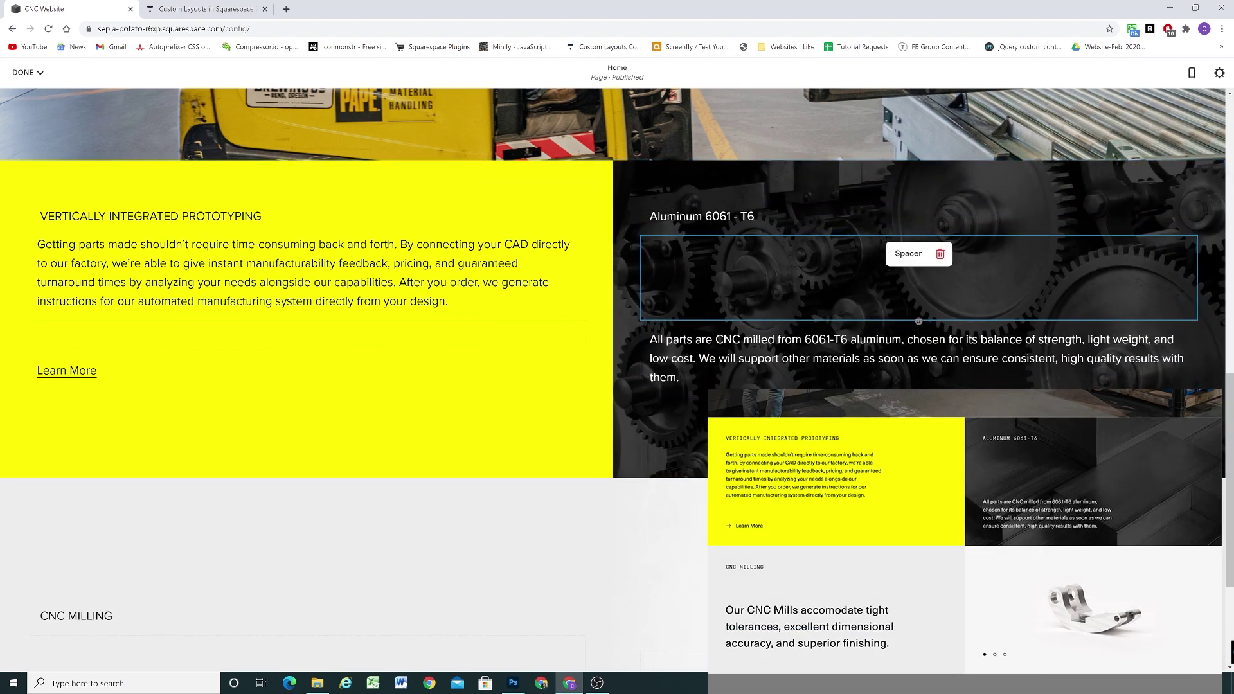
{"action": "left_click", "coordinate": [488, 463]}
Lengthen the spacer between the CNC MILLING heading and the sentence about tight tolerances.
{"action": "scroll", "coordinate": [514, 443], "scroll_direction": "up", "scroll_amount": 1}
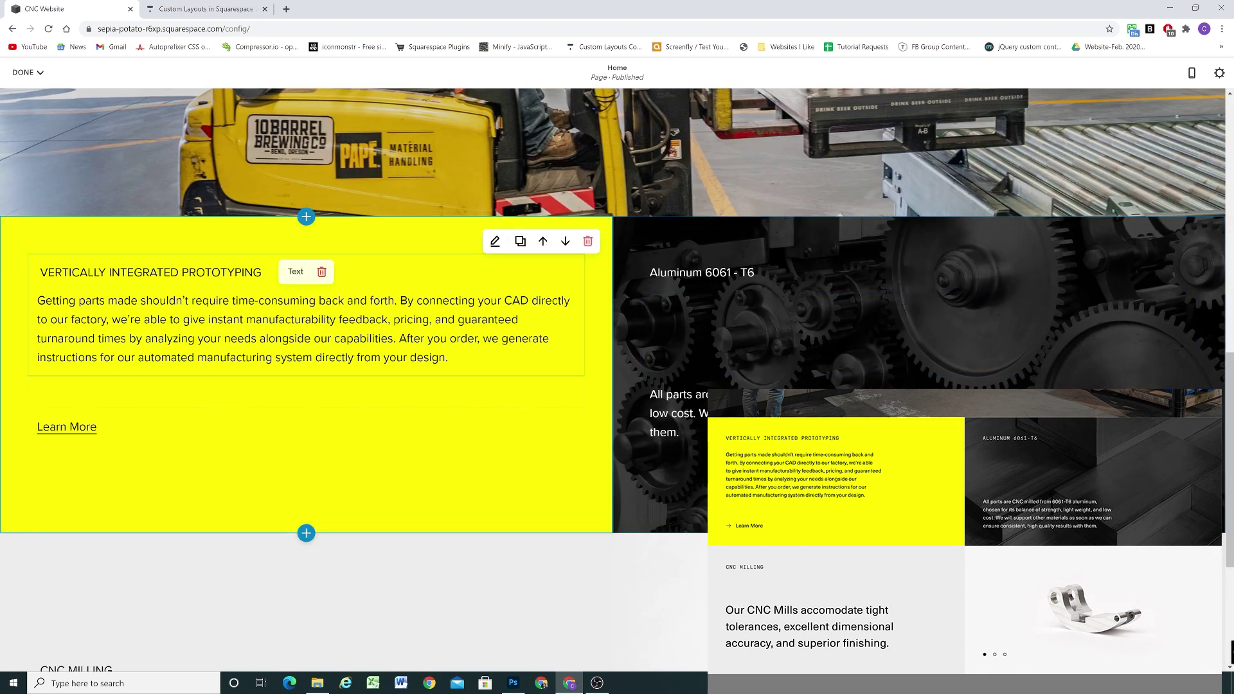
{"action": "scroll", "coordinate": [309, 379], "scroll_direction": "down", "scroll_amount": 4}
{"action": "left_click", "coordinate": [296, 413]}
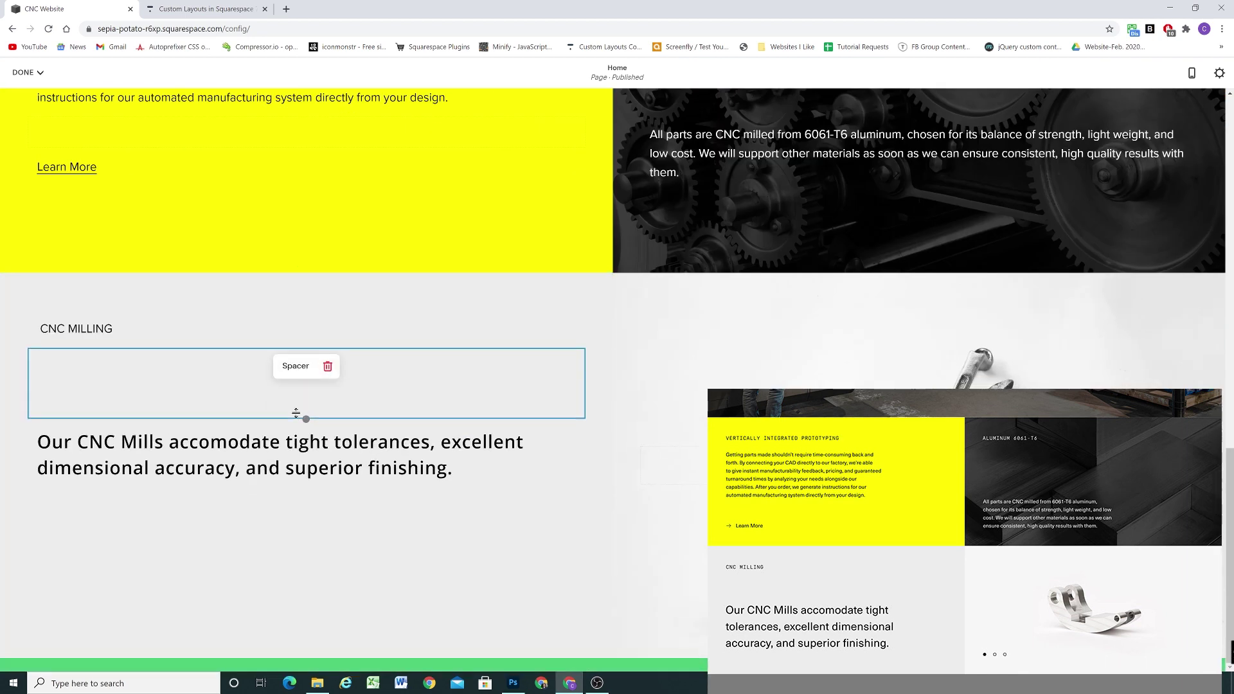
{"action": "left_click_drag", "start_coordinate": [296, 414], "coordinate": [296, 416]}
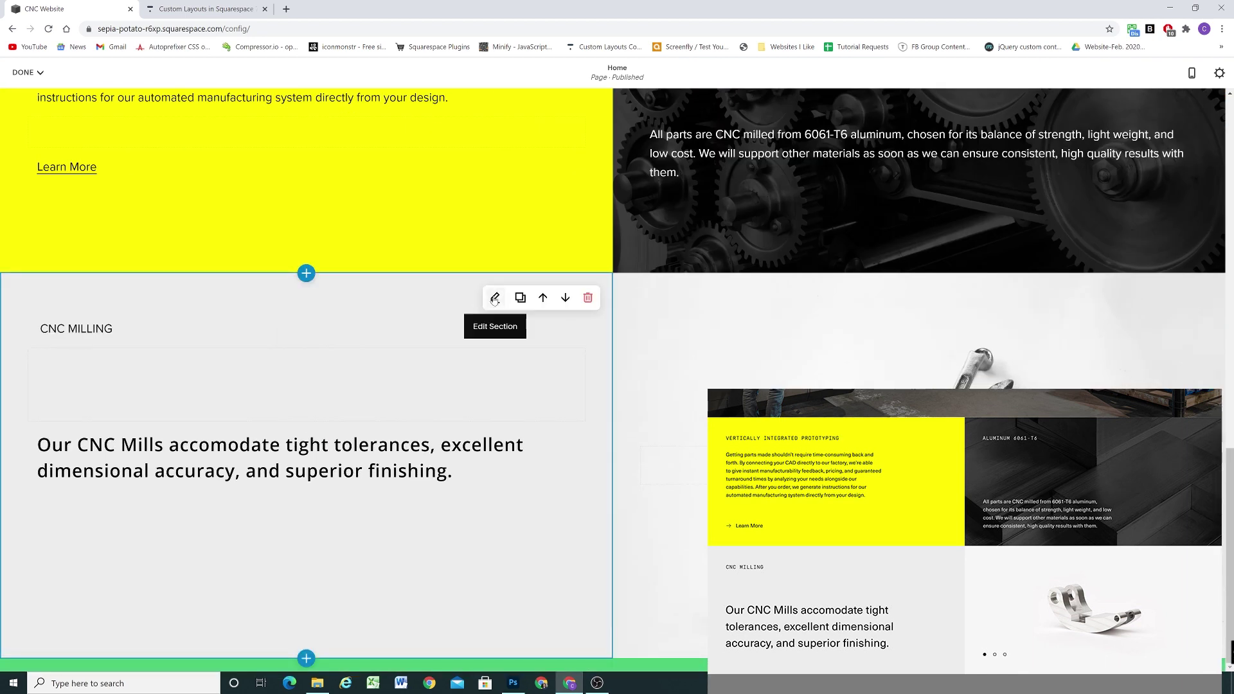
{"action": "left_click", "coordinate": [494, 298]}
{"action": "left_click", "coordinate": [306, 514]}
{"action": "mouse_move", "coordinate": [306, 551]}
{"action": "left_mouse_down"}
{"action": "mouse_move", "coordinate": [320, 555]}
{"action": "mouse_move", "coordinate": [315, 546]}
{"action": "left_mouse_up"}
Set the grey CNC MILLING section's height to 10.
{"action": "left_click", "coordinate": [494, 297]}
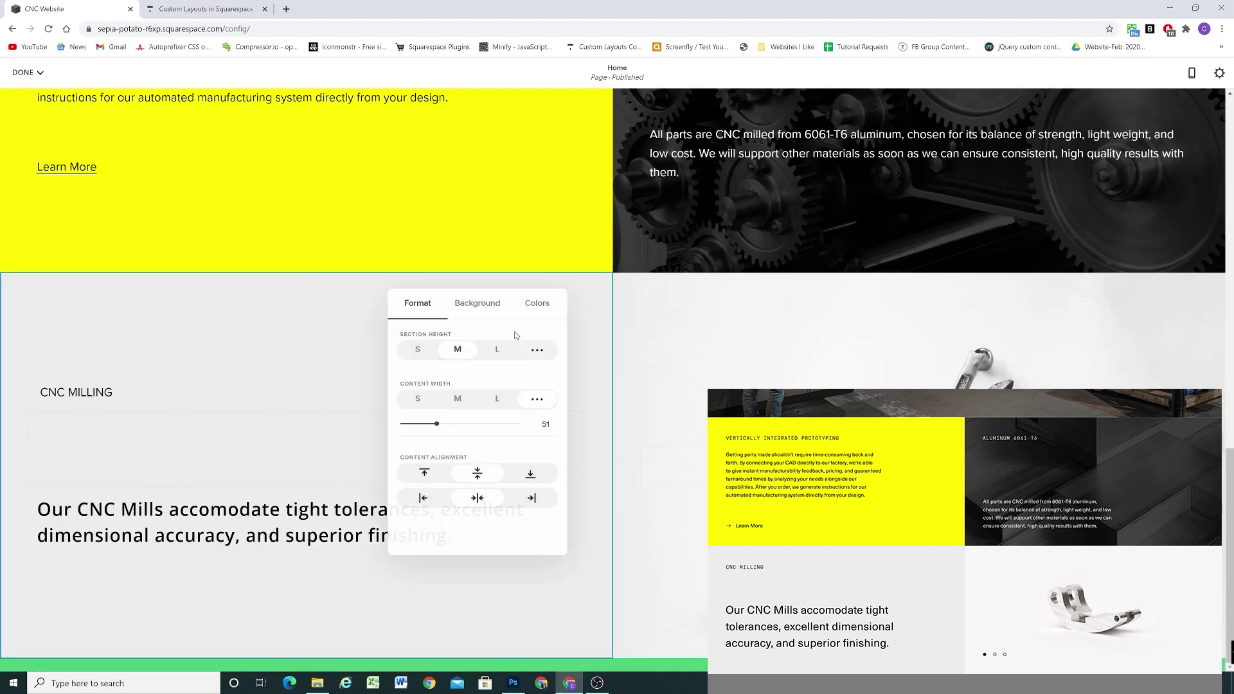
{"action": "left_click", "coordinate": [675, 322]}
{"action": "scroll", "coordinate": [450, 386], "scroll_direction": "up", "scroll_amount": 3}
{"action": "left_click", "coordinate": [300, 565]}
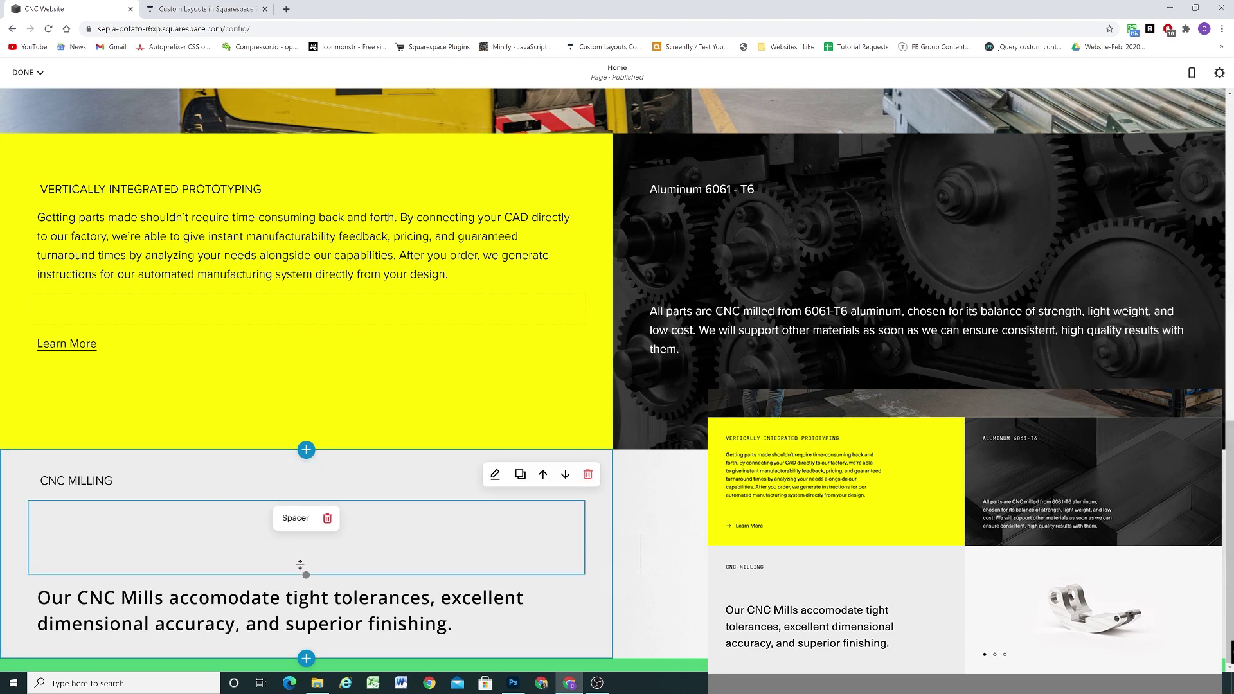
Vertically center the content of the yellow prototyping and dark gears sections, and lengthen the spacer above the aluminum paragraph.
{"action": "left_click", "coordinate": [494, 157]}
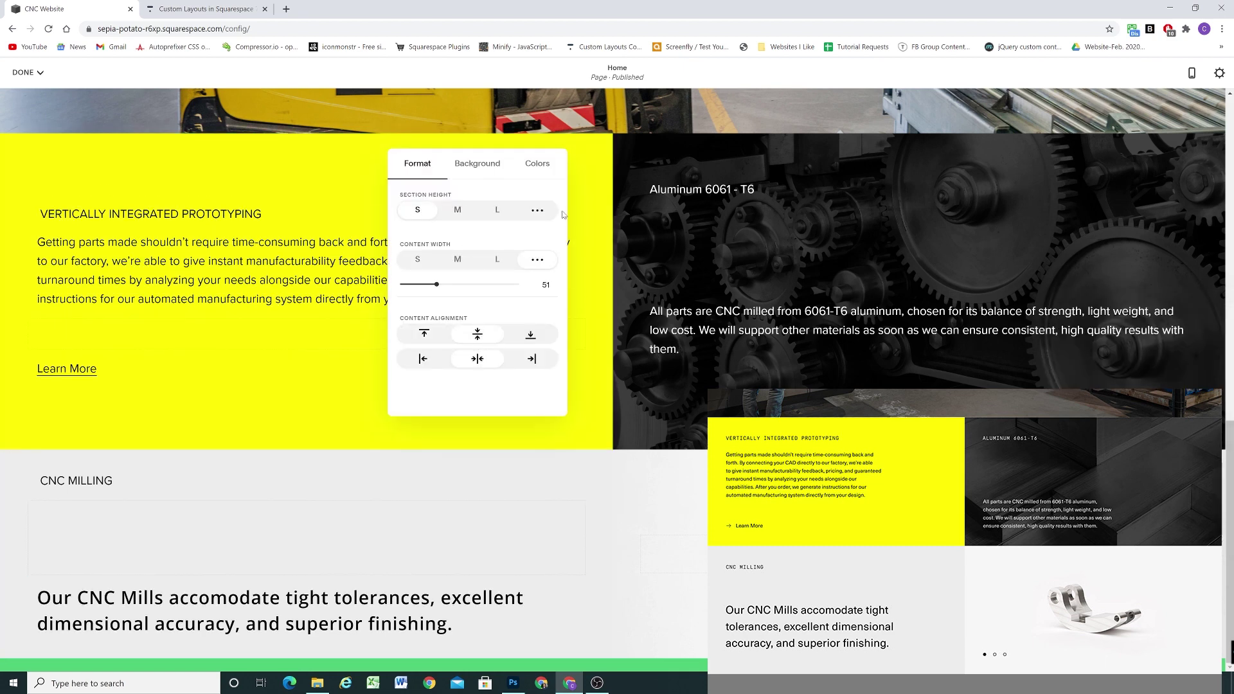
{"action": "left_click", "coordinate": [759, 245]}
{"action": "left_click", "coordinate": [1103, 199]}
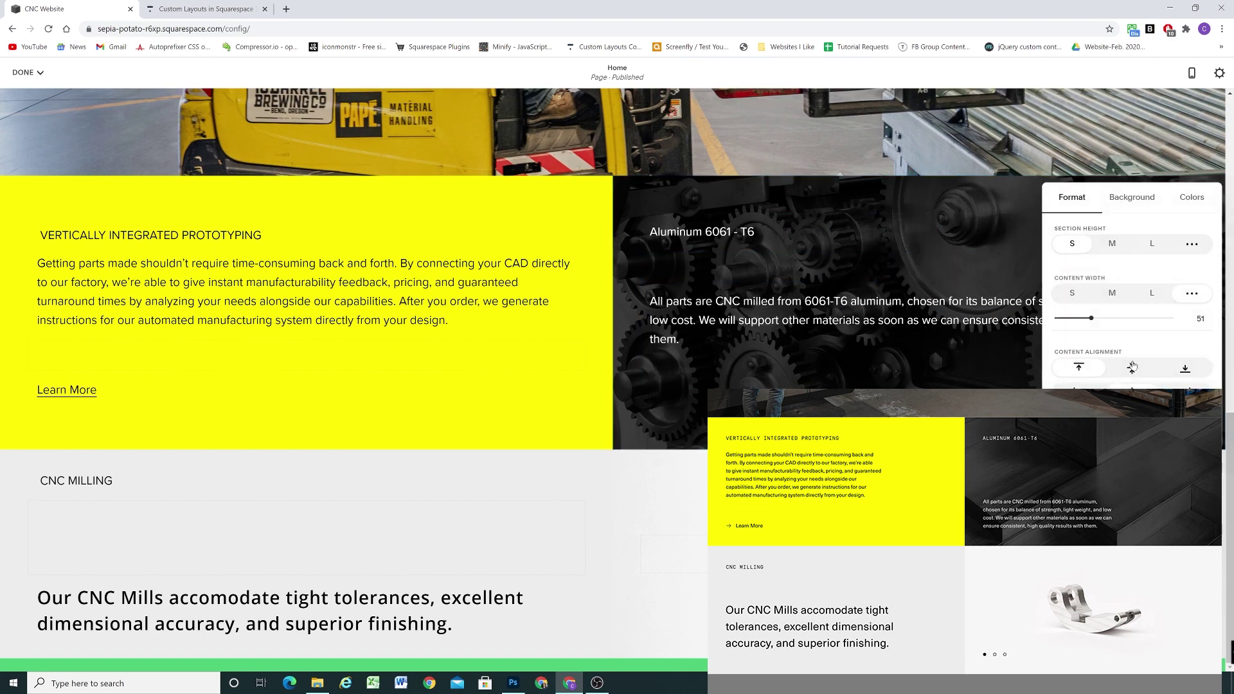
{"action": "left_click", "coordinate": [769, 292]}
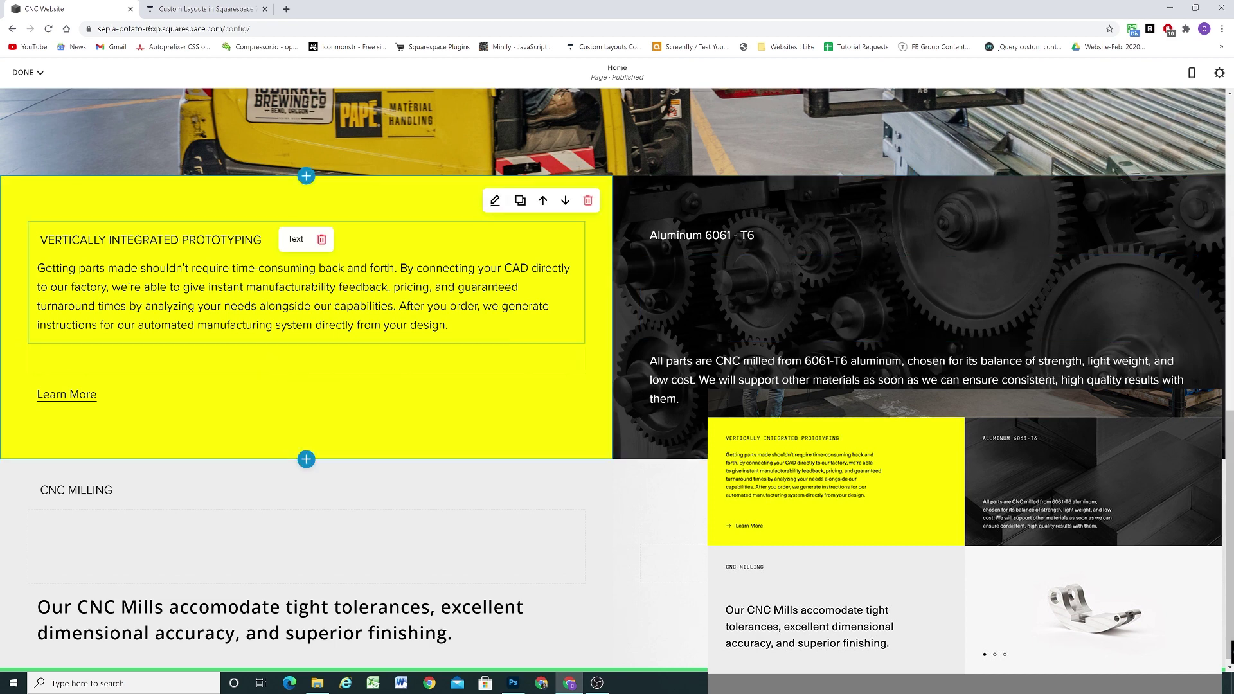
{"action": "left_click", "coordinate": [1103, 190]}
Place a spacer beside the CNC Mills sentence to narrow its text column.
{"action": "left_click", "coordinate": [495, 475]}
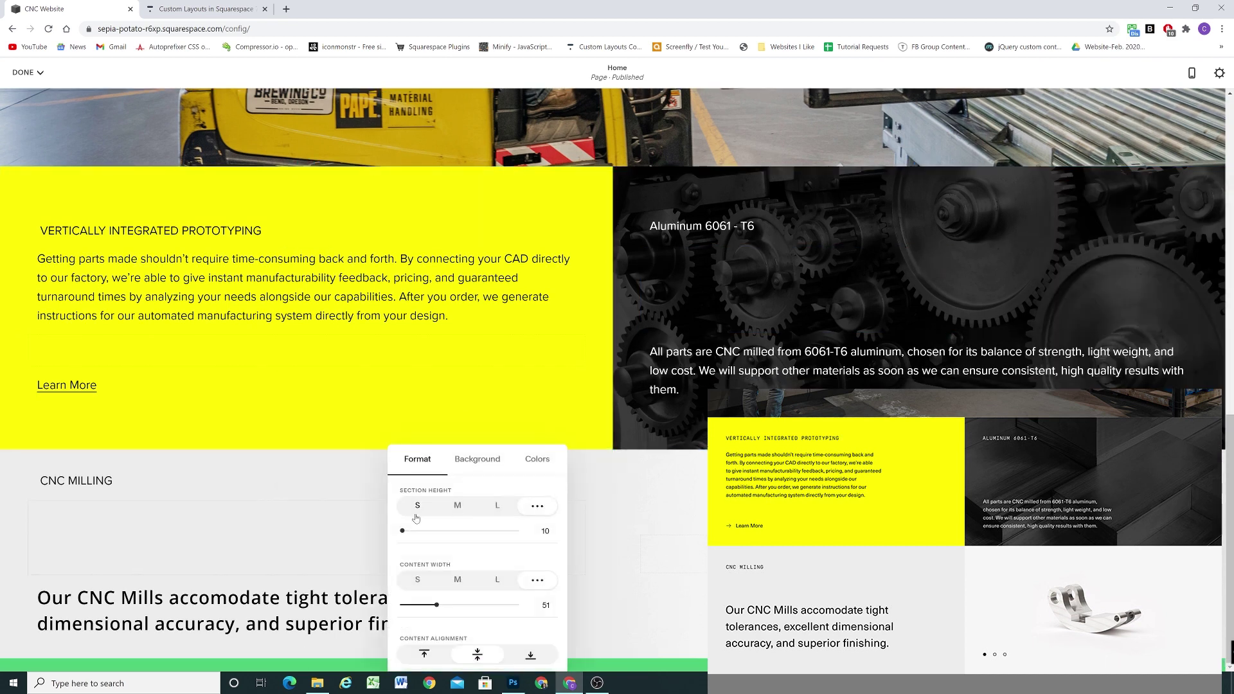
{"action": "left_click", "coordinate": [380, 509]}
{"action": "left_click_drag", "start_coordinate": [308, 502], "coordinate": [446, 563]}
{"action": "scroll", "coordinate": [386, 540], "scroll_direction": "down", "scroll_amount": 1}
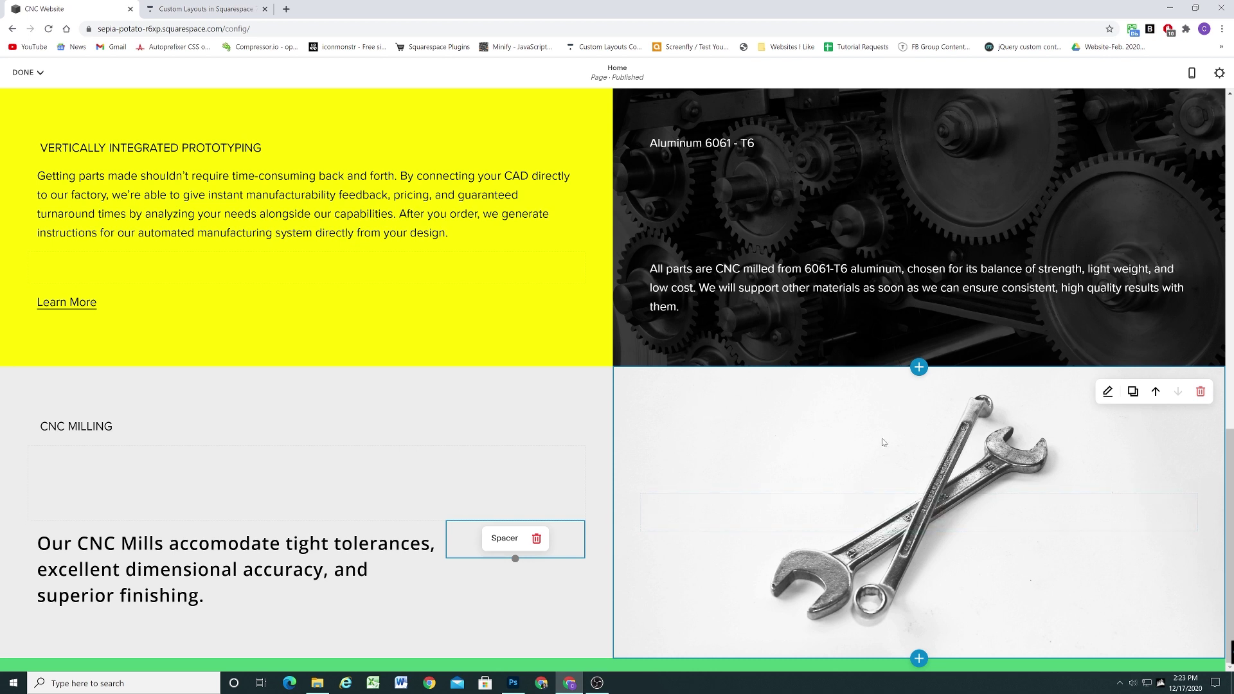
Add a full-bleed "Slideshow: Full" gallery section above the wrench photo, with height 72 and dot controls.
{"action": "left_click", "coordinate": [919, 367]}
{"action": "left_click", "coordinate": [243, 272]}
{"action": "left_click", "coordinate": [851, 302]}
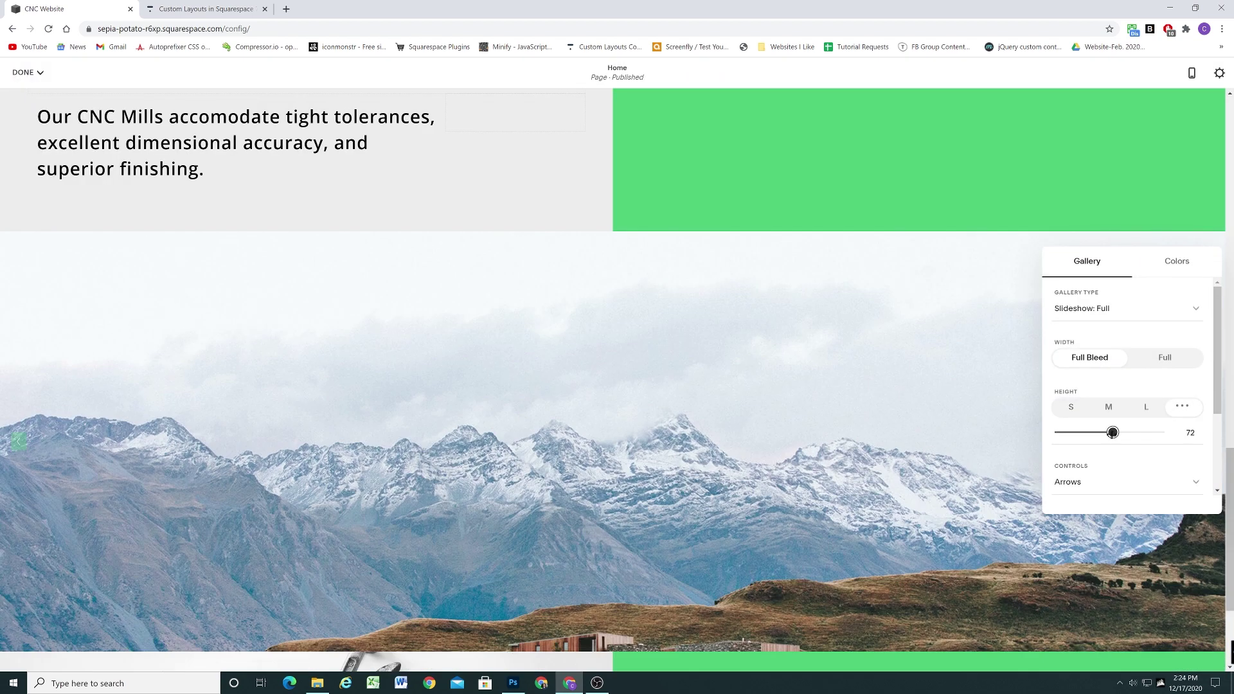
{"action": "left_click", "coordinate": [1085, 483]}
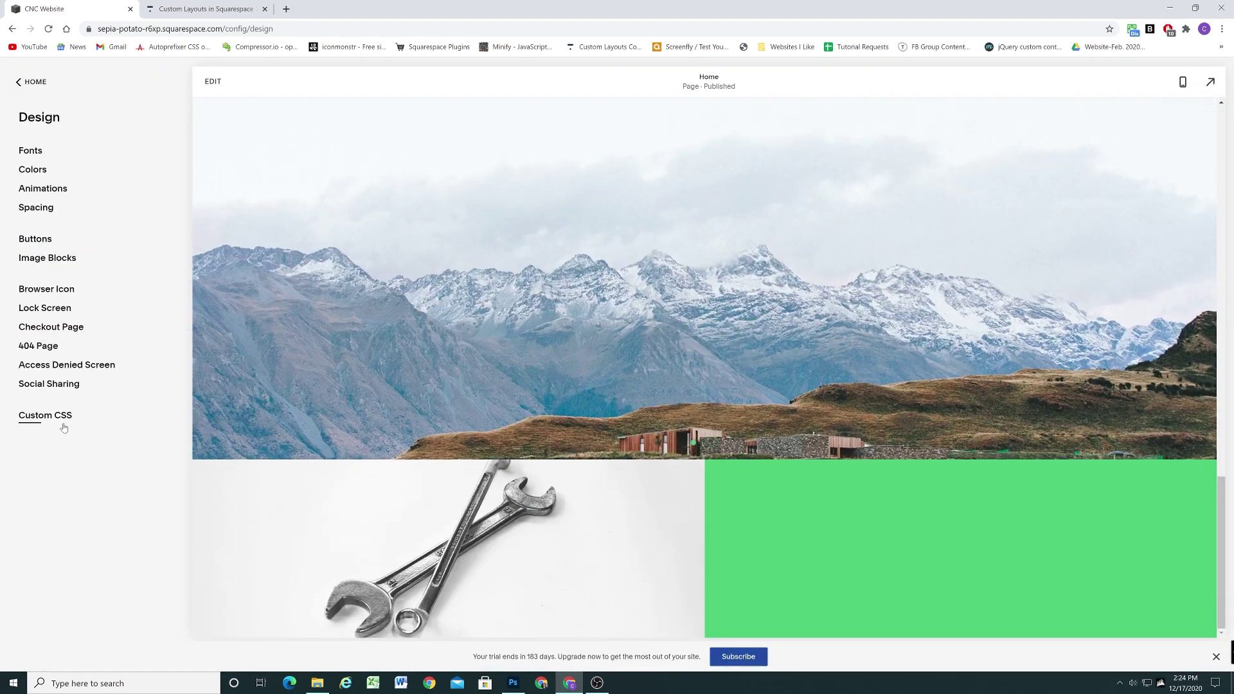
Add a Custom CSS rule that targets the slideshow by its data-section-id and sets width: 50%!important.
{"action": "left_click", "coordinate": [45, 415]}
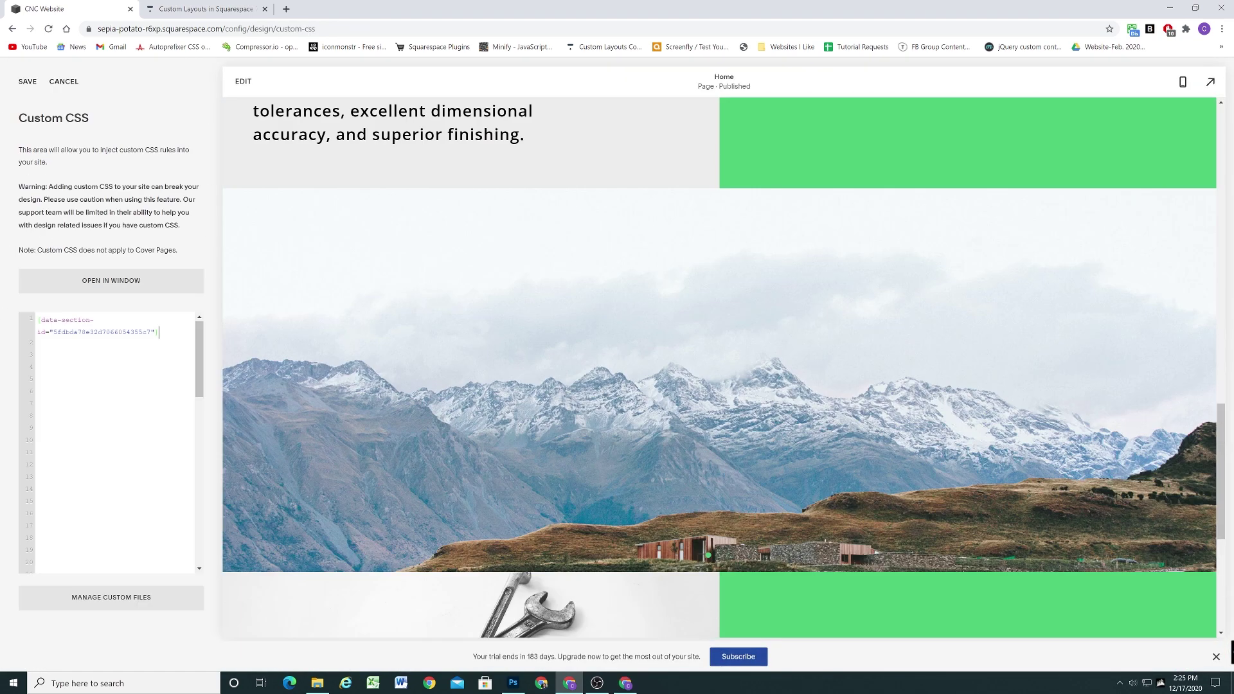
{"action": "type", "text": "width: 50%;"}
{"action": "key", "text": "ctrl+Home"}
{"action": "type", "text": "section"}
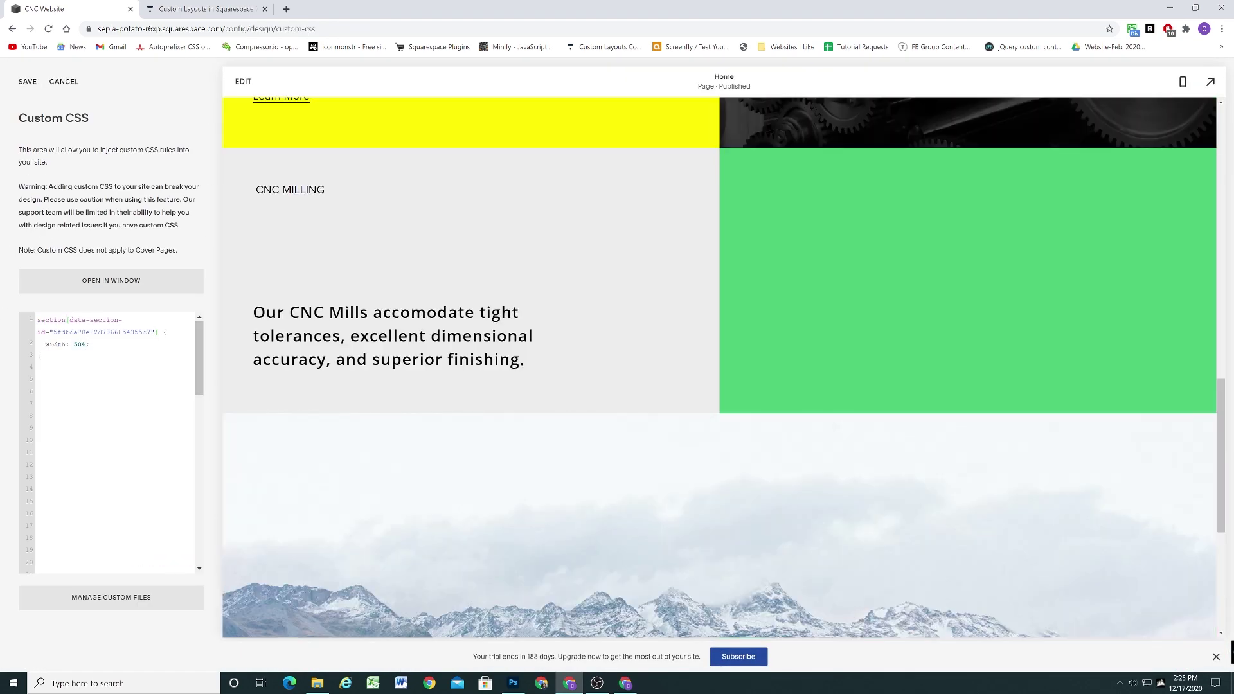
{"action": "type", "text": "!important"}
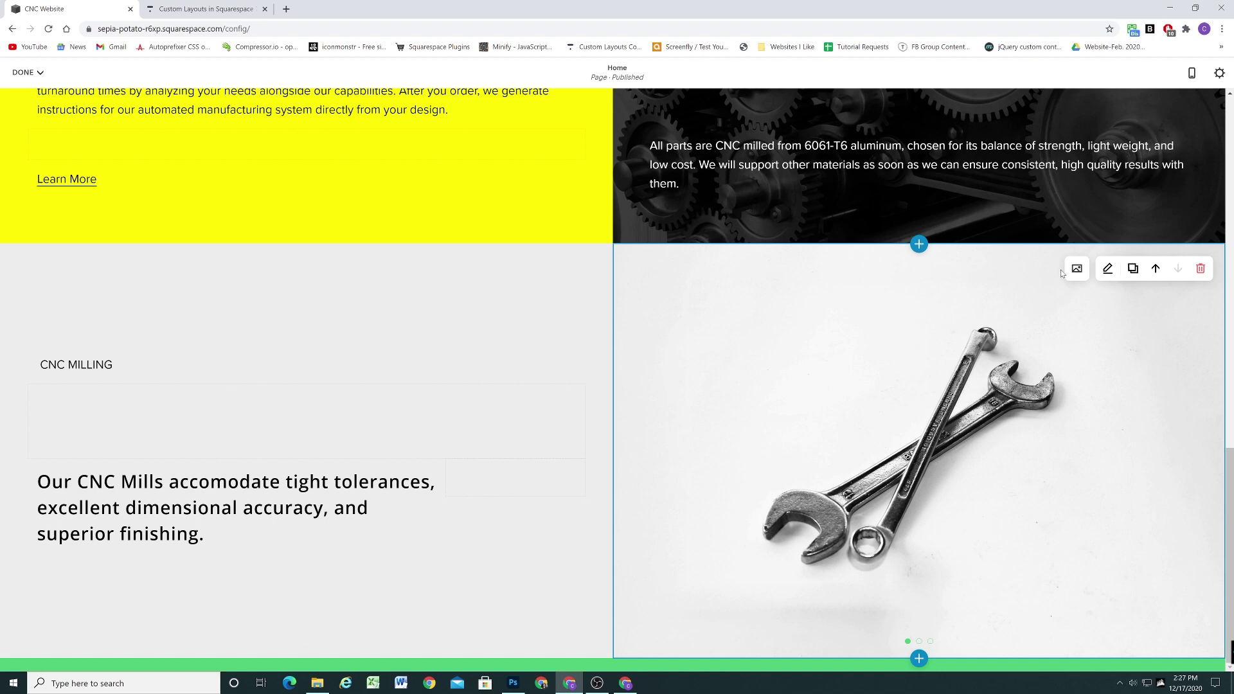
Set the wrench slideshow's navigation dots to black through the section's color theme.
{"action": "left_click", "coordinate": [1077, 268]}
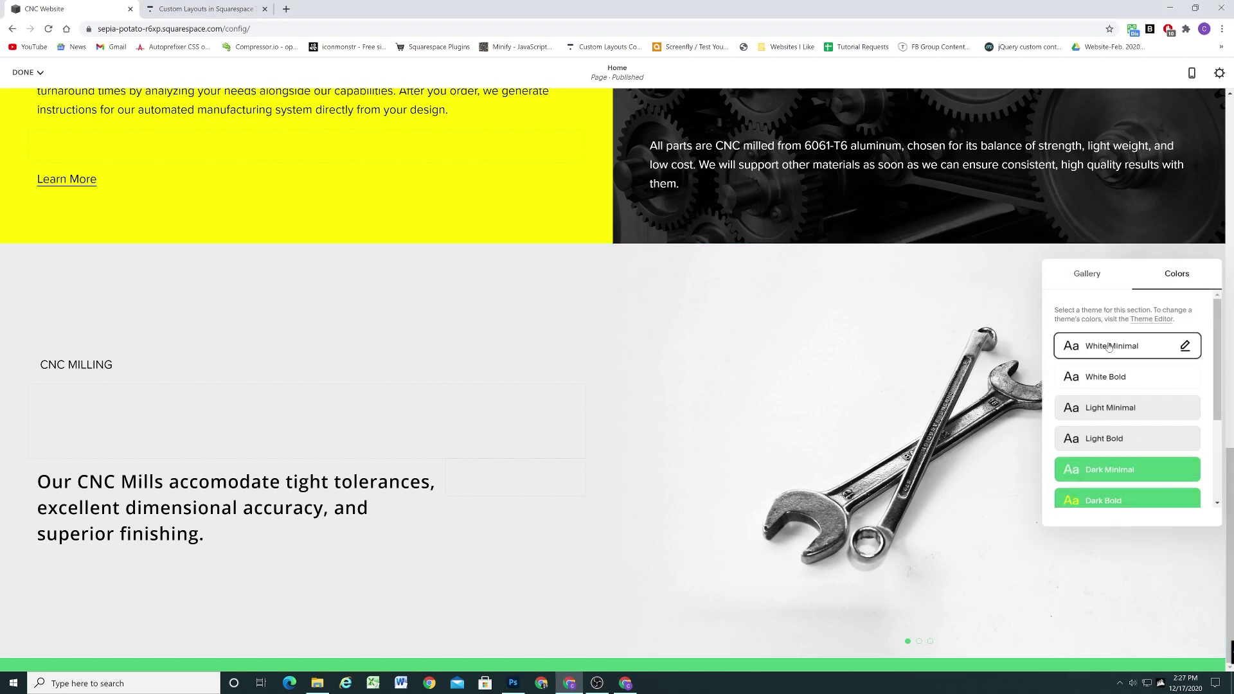
{"action": "scroll", "coordinate": [1118, 392], "scroll_direction": "down", "scroll_amount": 3}
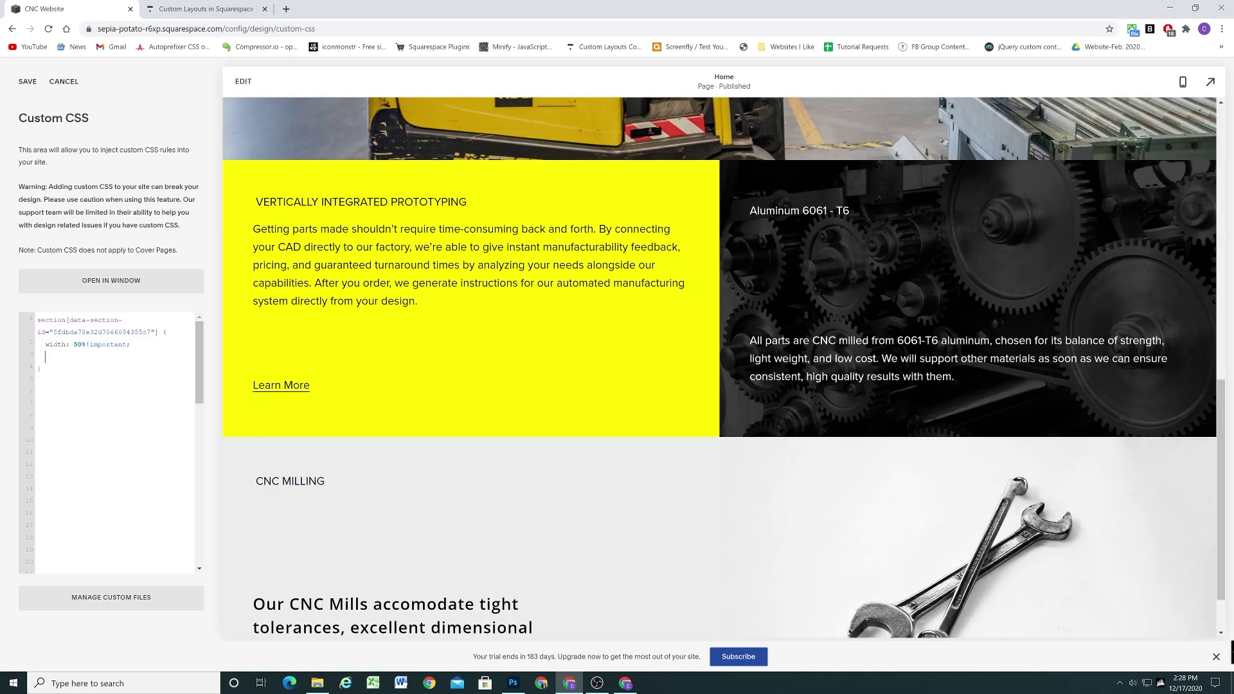
Add a max-width: 767px media query setting the slideshow section to width: 100%!important, and check the page in narrow and full widths.
{"action": "type", "text": "@media screen and (max-width: 640px) {"}
{"action": "type", "text": "important;"}
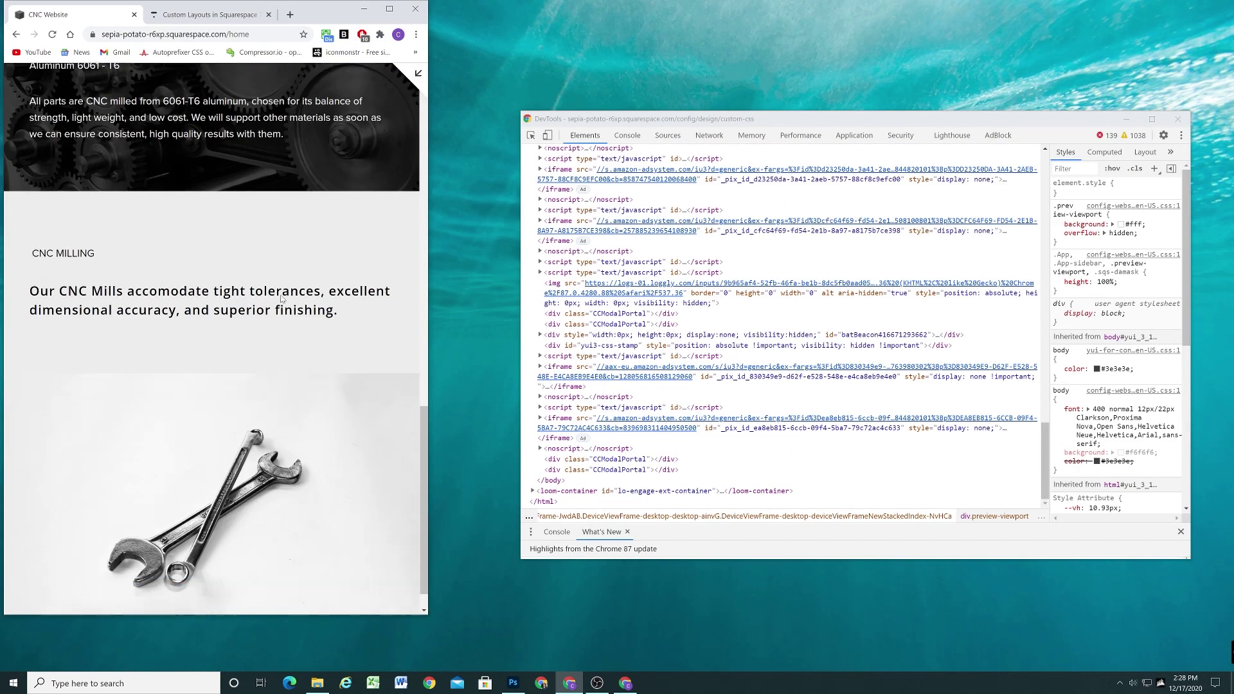
{"action": "scroll", "coordinate": [281, 298], "scroll_direction": "up", "scroll_amount": 8}
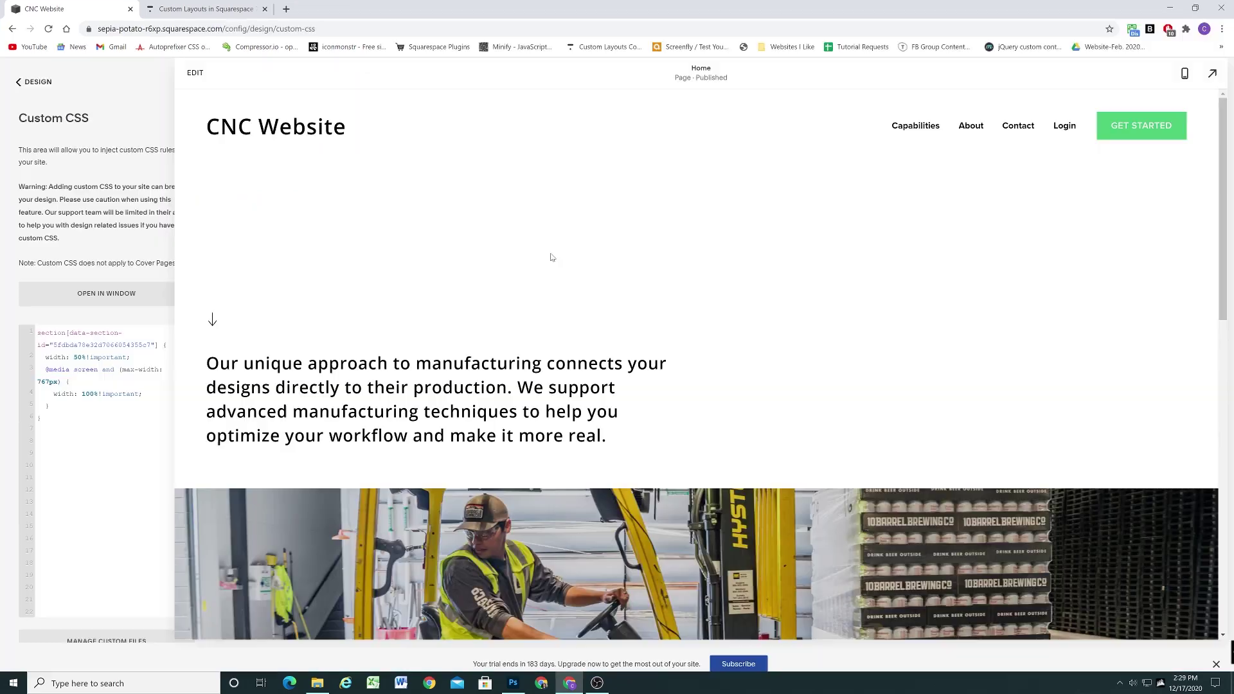
{"action": "scroll", "coordinate": [433, 300], "scroll_direction": "down", "scroll_amount": 8}
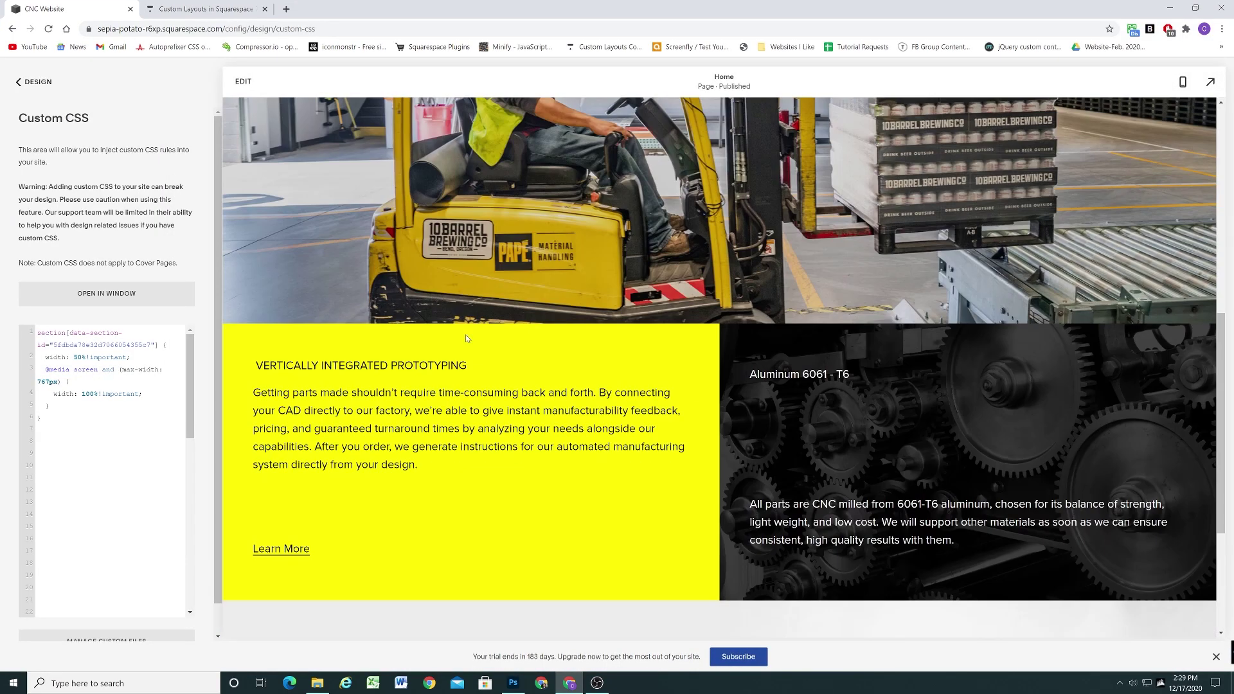
{"action": "scroll", "coordinate": [667, 305], "scroll_direction": "down", "scroll_amount": 3}
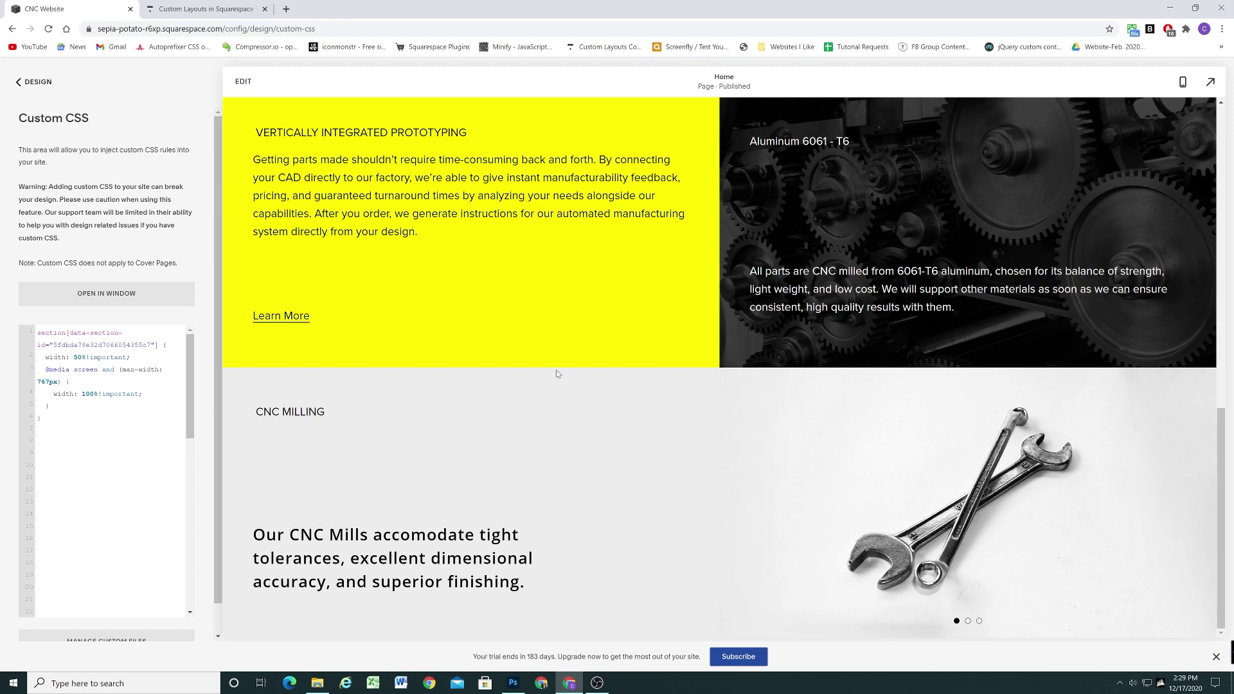
Add a geometry section below the CNC Milling row, ending its drill-hole caption with "holes must be parallel to the bottom of the part.".
{"action": "left_click", "coordinate": [243, 81]}
{"action": "left_click", "coordinate": [917, 360]}
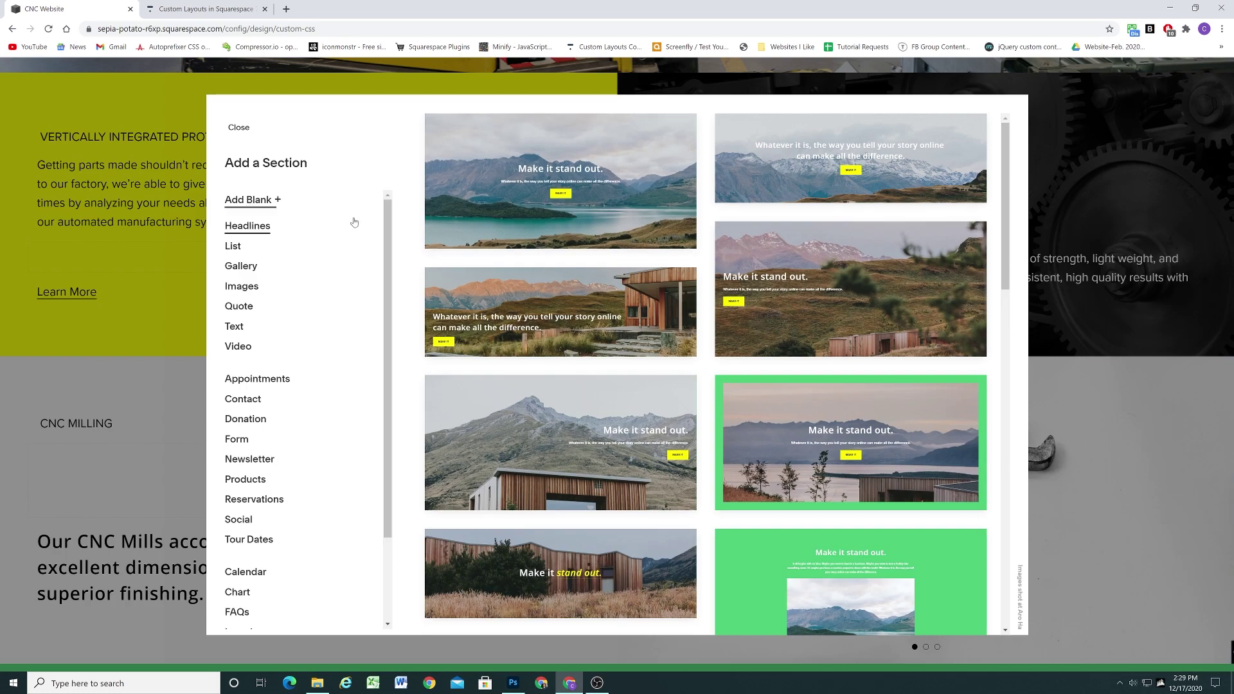
{"action": "left_click", "coordinate": [851, 442]}
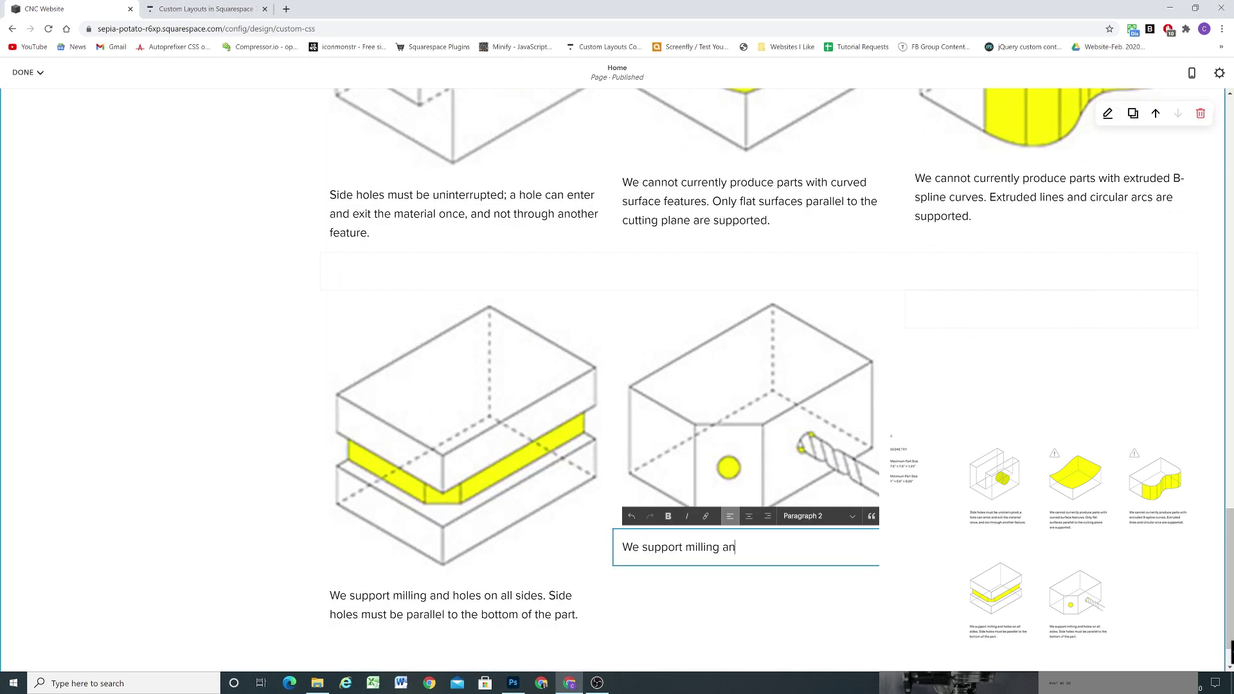
{"action": "type", "text": "holes must be parallel to the bottom of the part."}
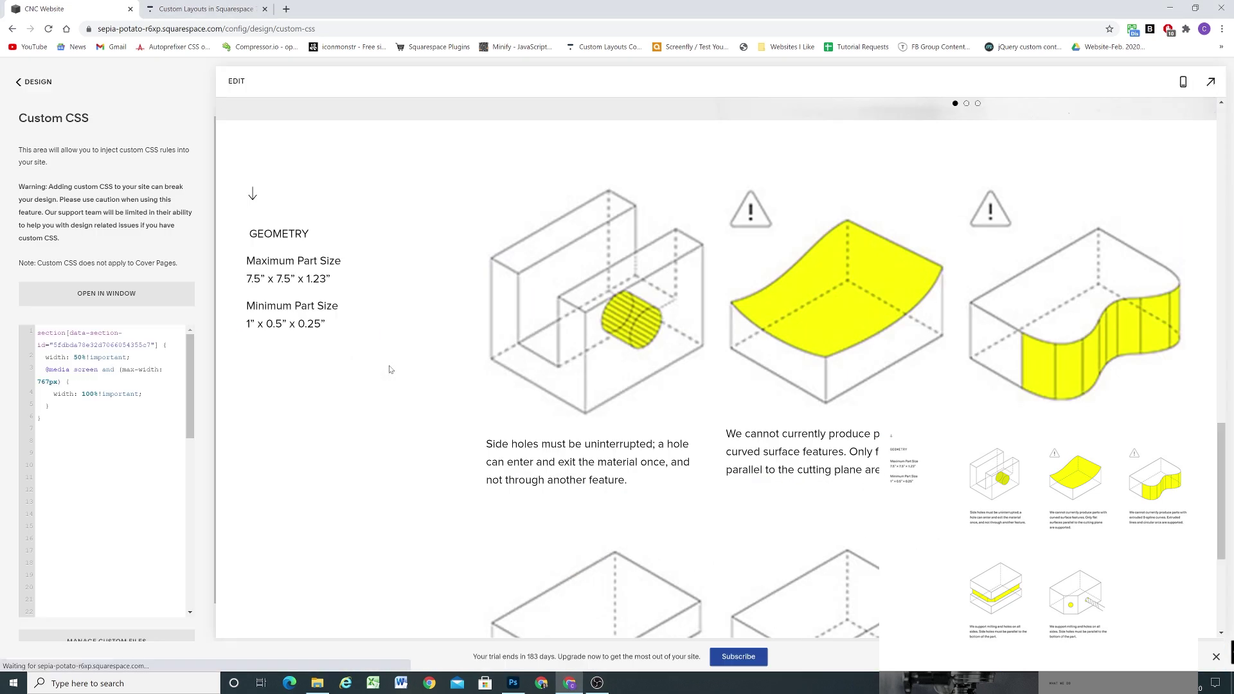
{"action": "scroll", "coordinate": [433, 372], "scroll_direction": "up", "scroll_amount": 3}
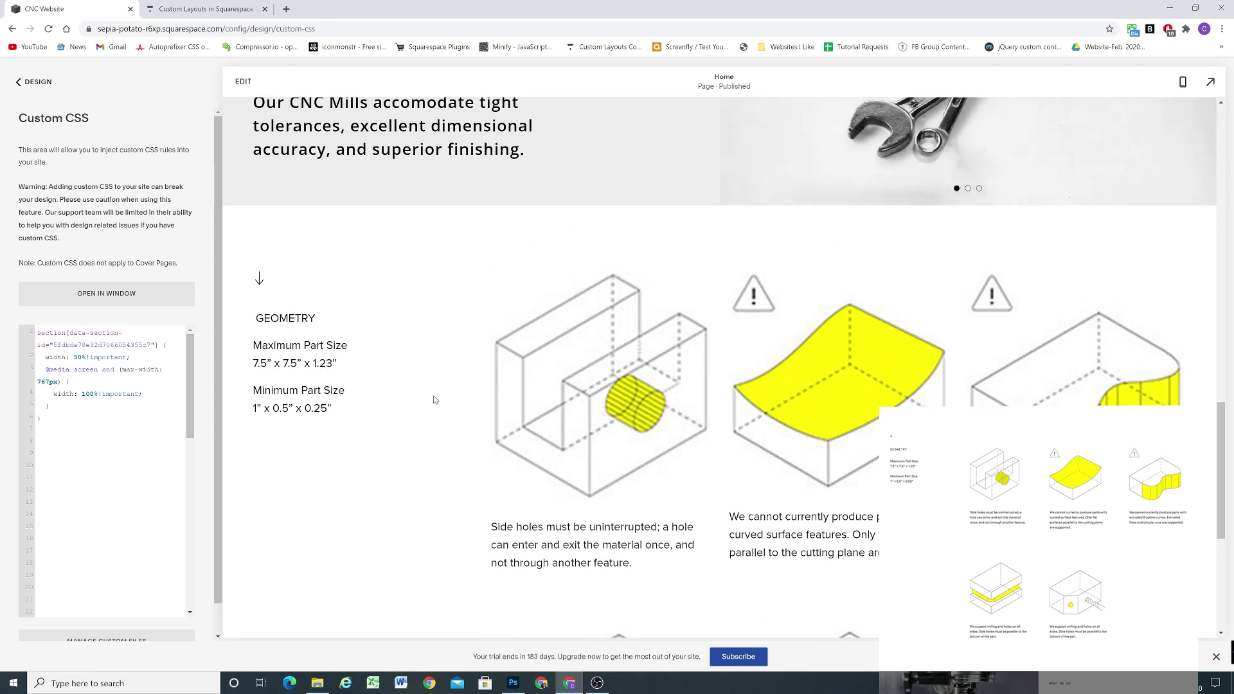
{"action": "scroll", "coordinate": [442, 424], "scroll_direction": "down", "scroll_amount": 7}
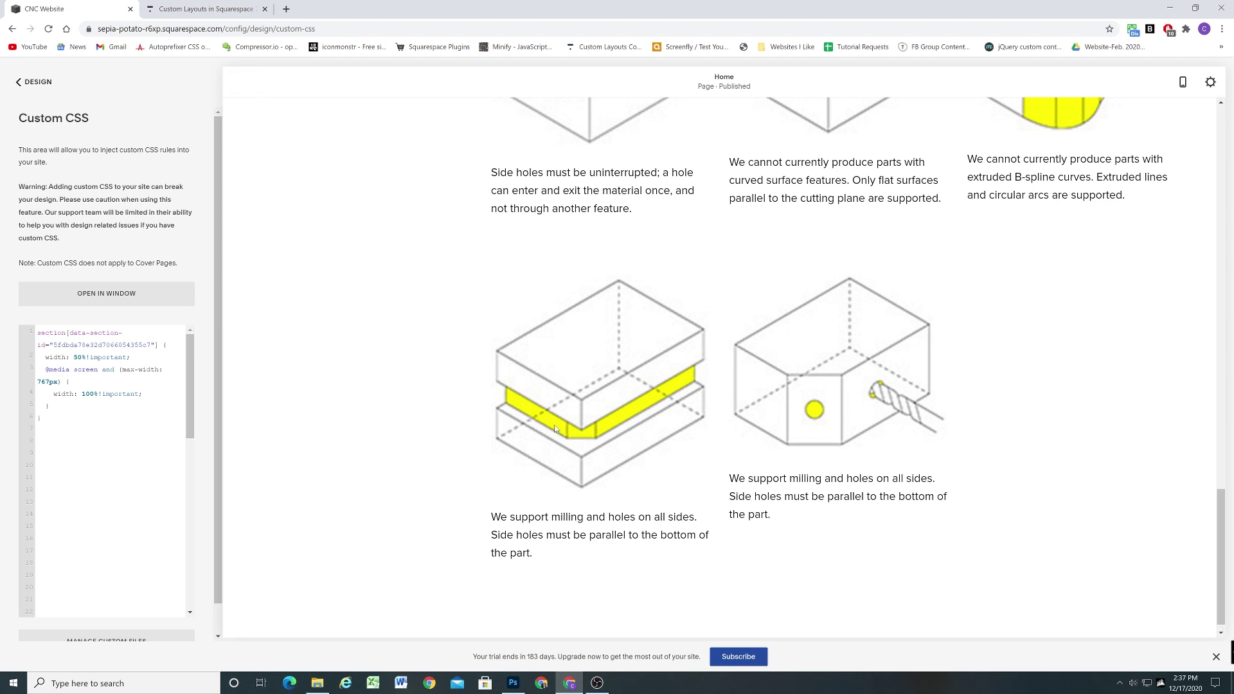
{"action": "scroll", "coordinate": [557, 426], "scroll_direction": "down", "scroll_amount": 2}
{"action": "scroll", "coordinate": [557, 426], "scroll_direction": "down", "scroll_amount": 8}
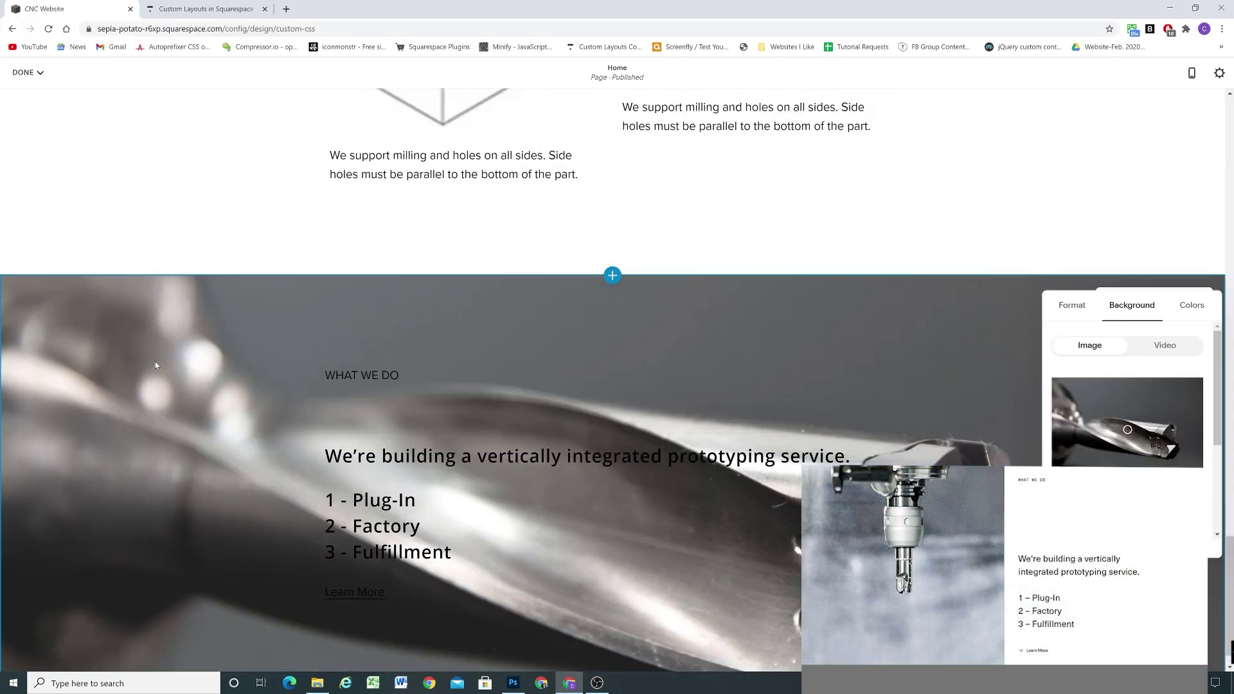
Save the page with the drill-bit background image on the "What We Do" section, and return to the site's main menu.
{"action": "left_click", "coordinate": [156, 365]}
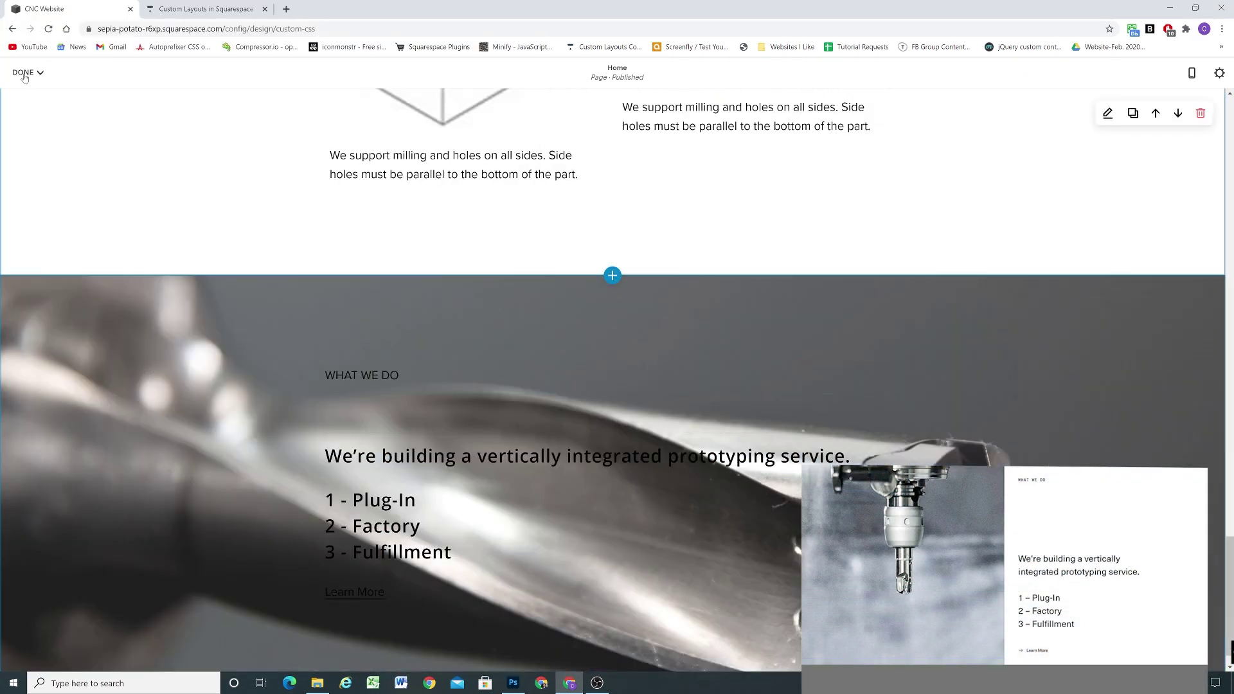
{"action": "left_click", "coordinate": [23, 72]}
{"action": "left_click", "coordinate": [28, 96]}
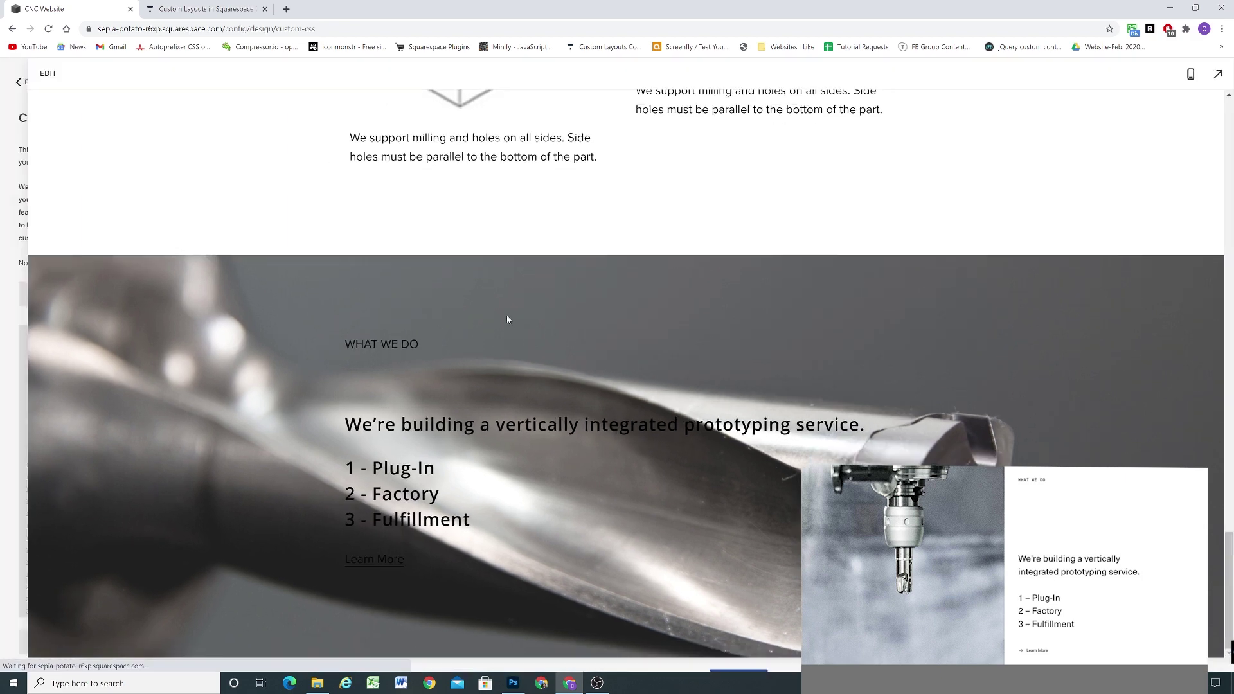
{"action": "scroll", "coordinate": [478, 354], "scroll_direction": "down", "scroll_amount": 15}
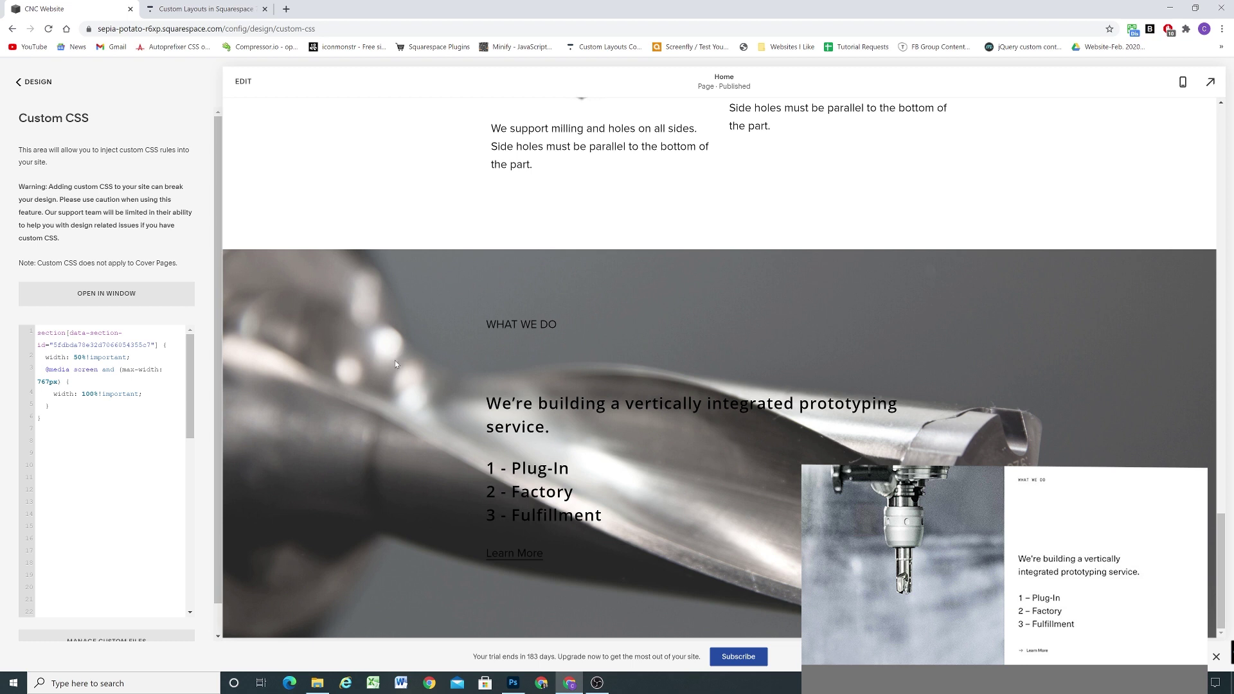
{"action": "key", "text": "Escape"}
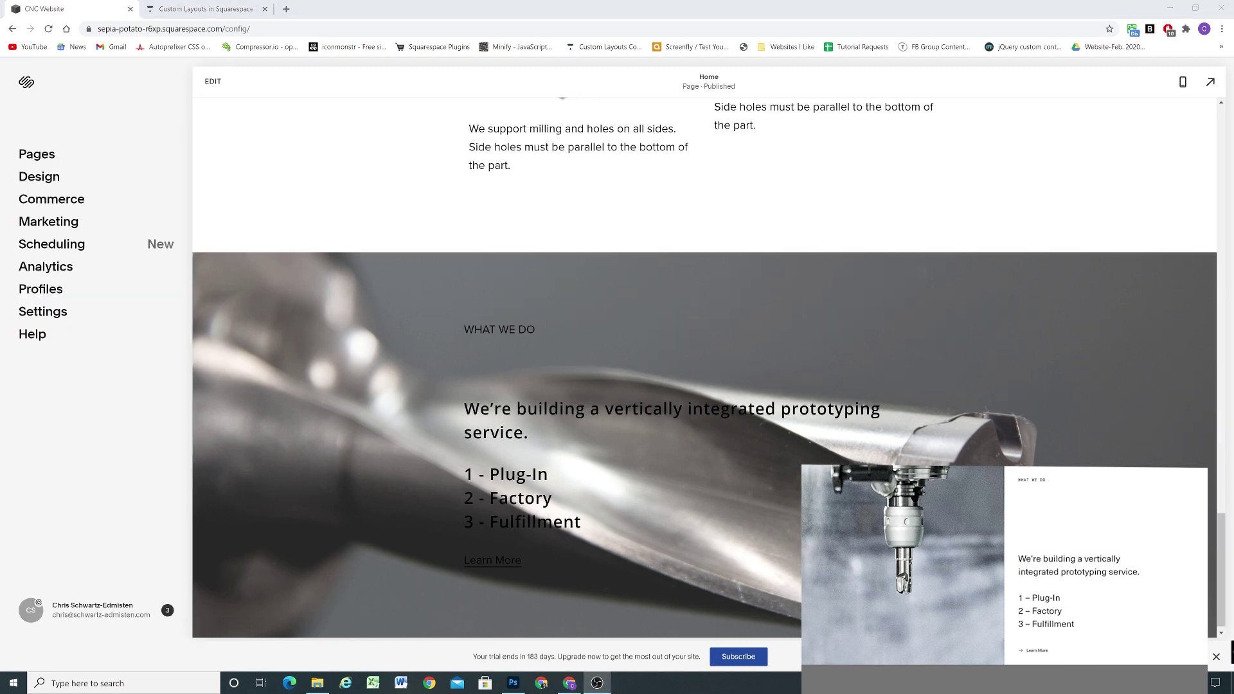
{"action": "left_click", "coordinate": [360, 276]}
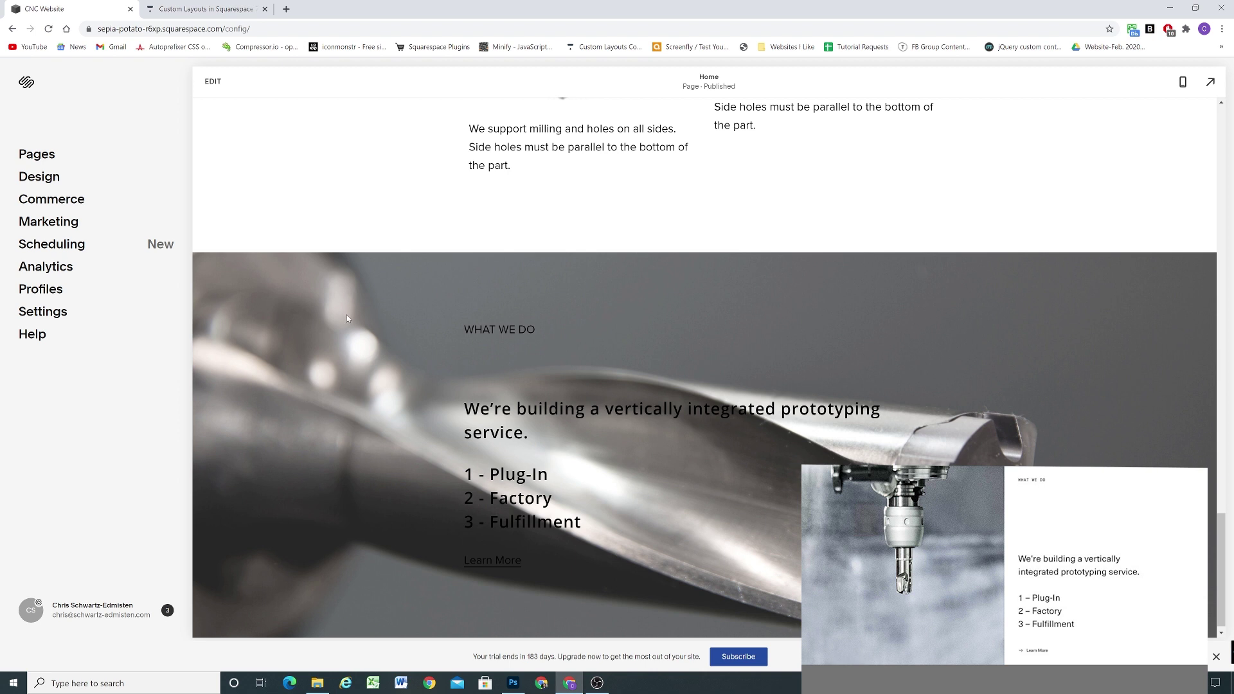
{"action": "scroll", "coordinate": [347, 318], "scroll_direction": "down", "scroll_amount": 1}
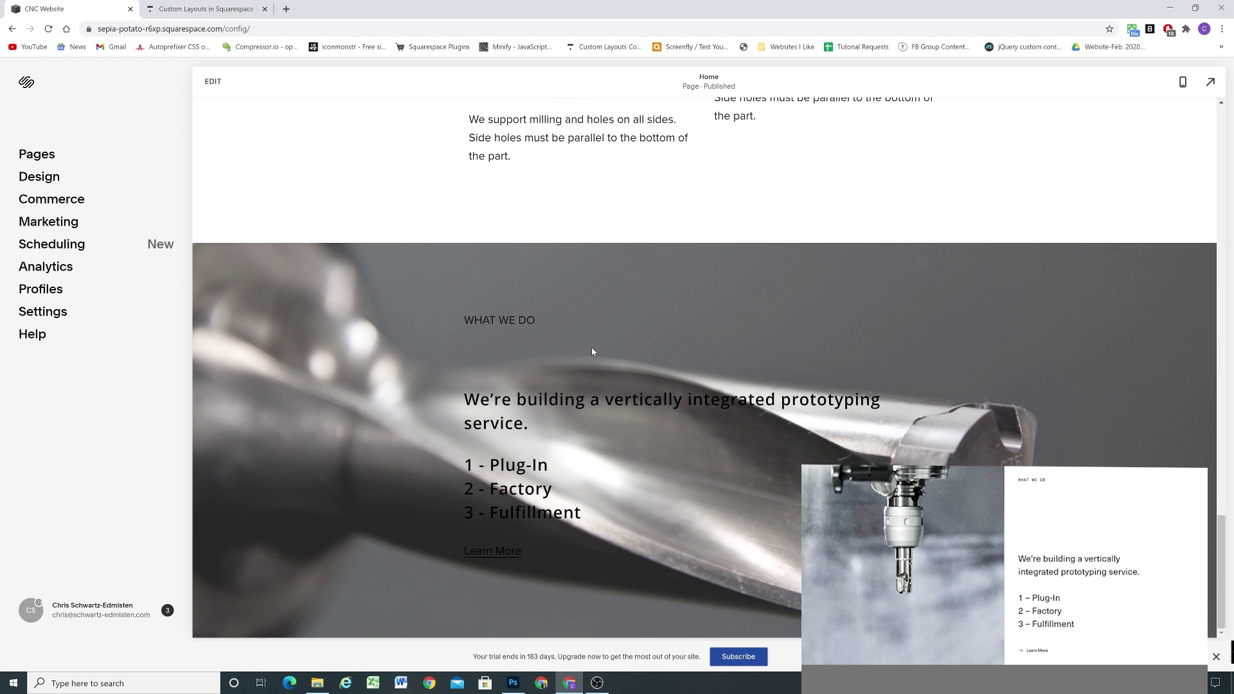
Set the "What We Do" section's content width to 47, align its content right, and save the page.
{"action": "left_click", "coordinate": [213, 81]}
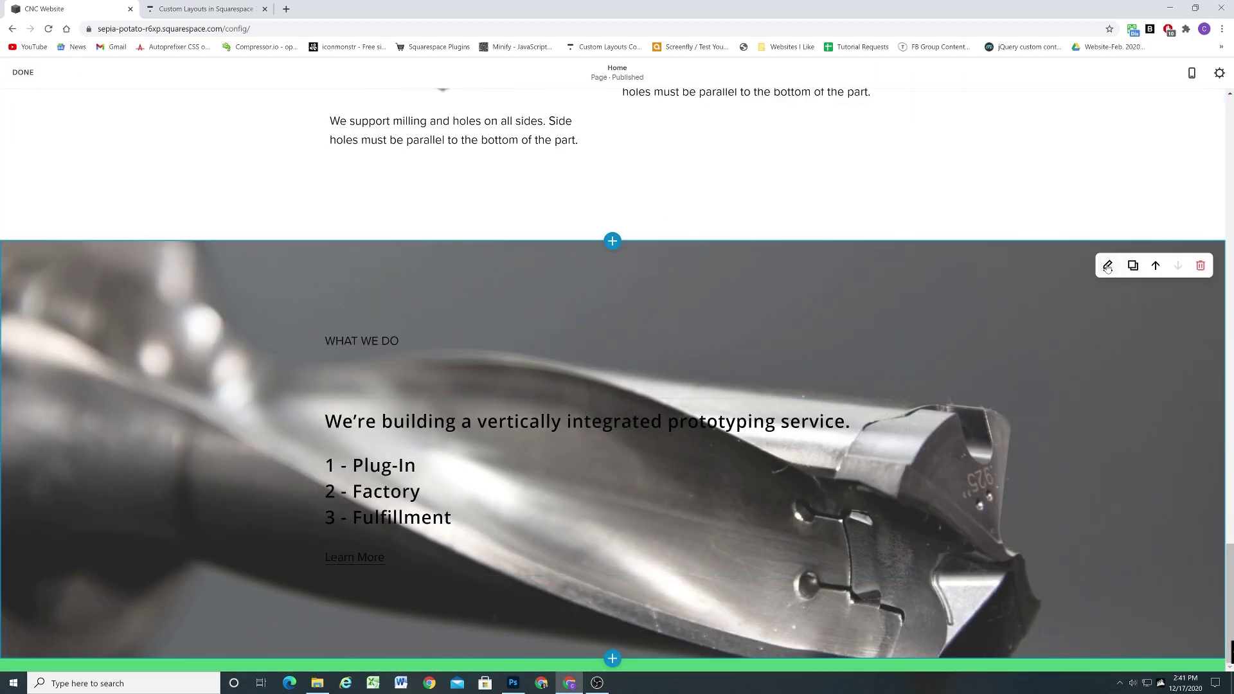
{"action": "left_click", "coordinate": [1107, 265]}
{"action": "left_click", "coordinate": [1190, 366]}
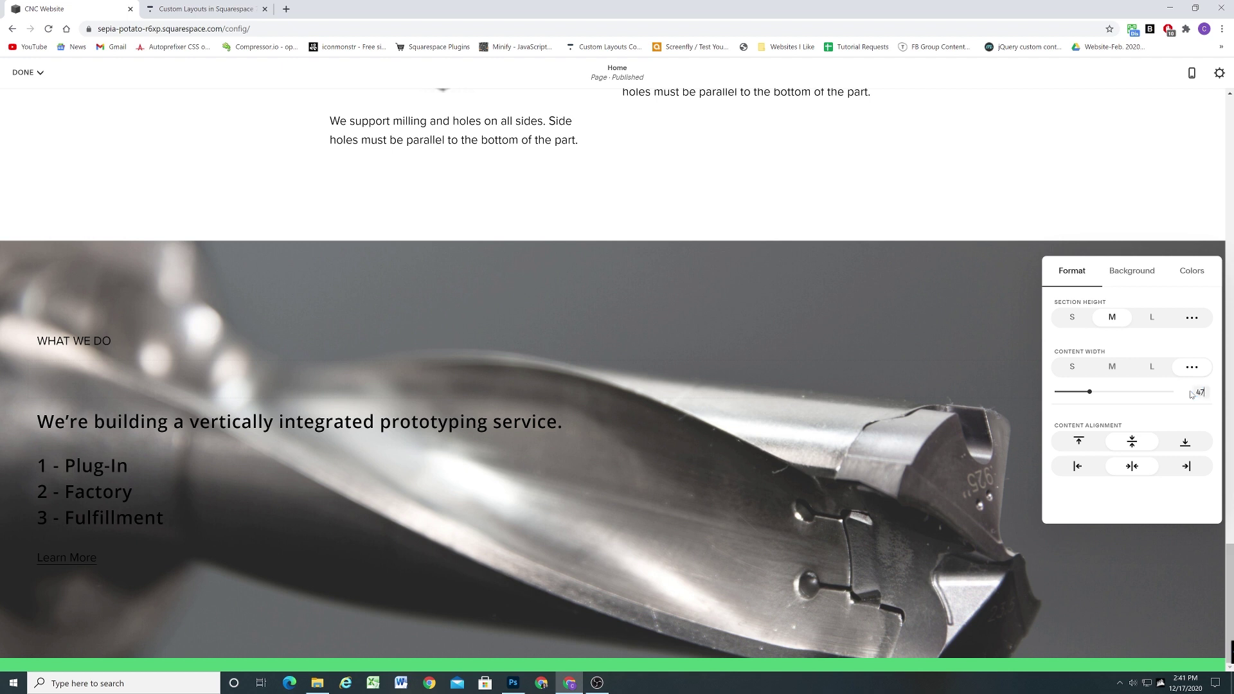
{"action": "key", "text": "Return"}
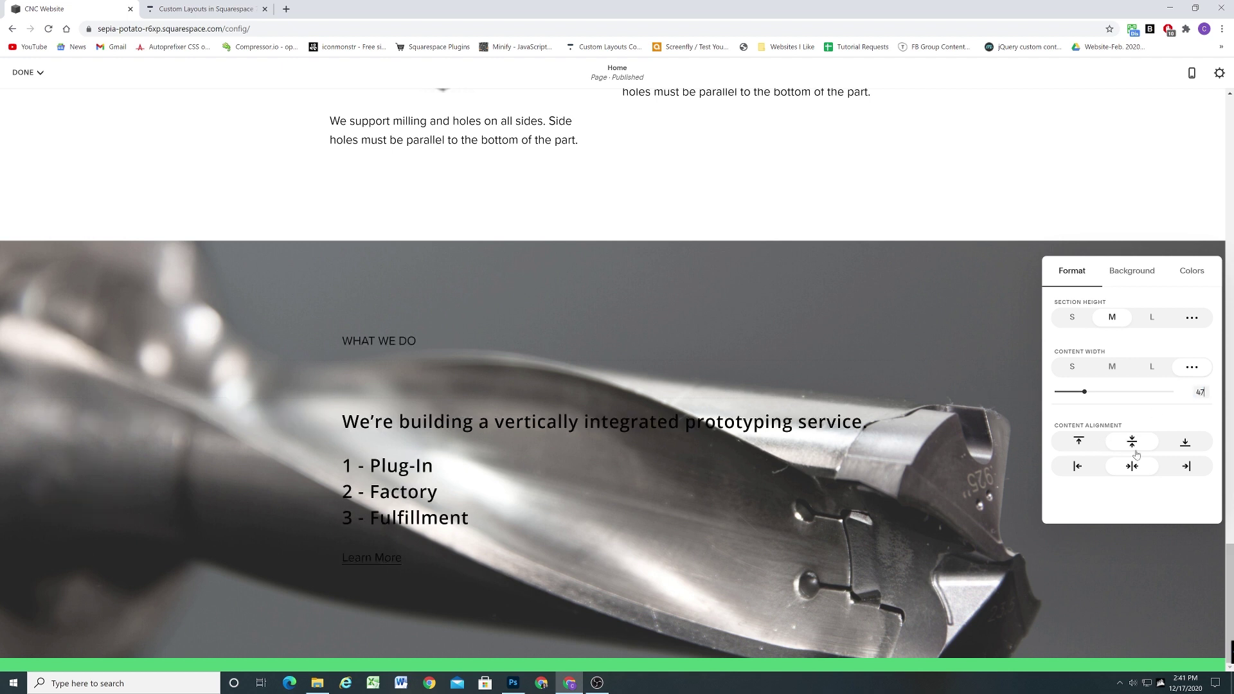
{"action": "left_click", "coordinate": [1081, 470]}
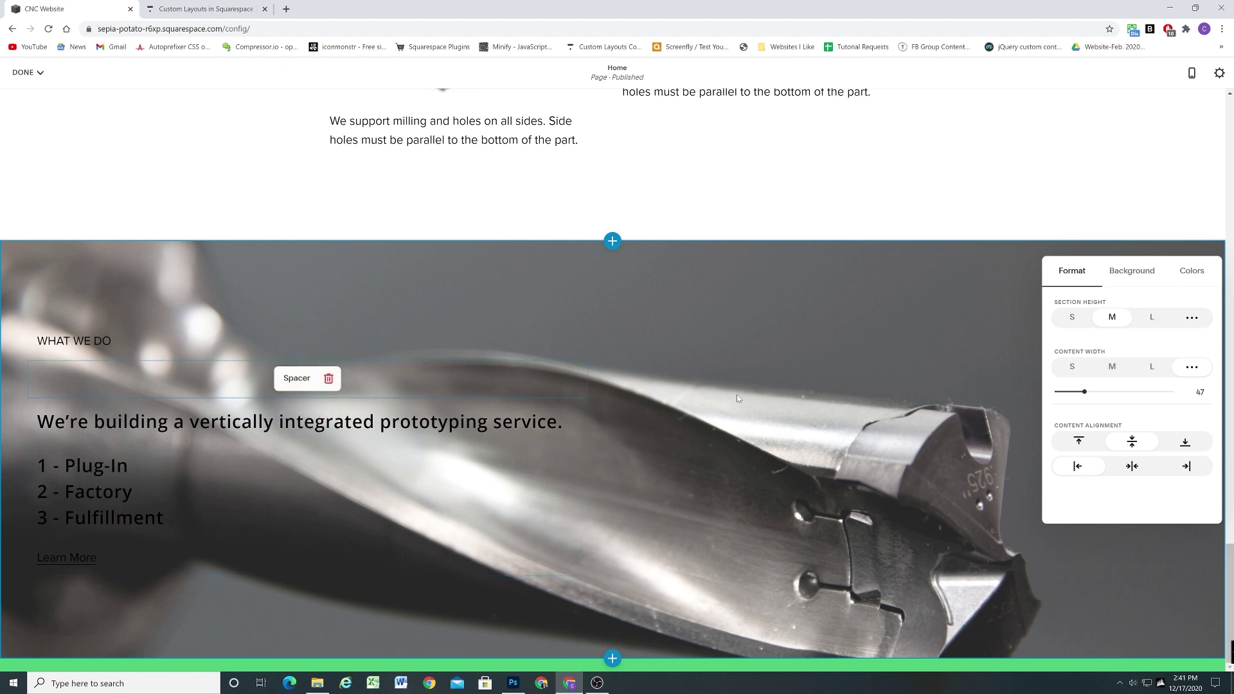
{"action": "left_click", "coordinate": [1186, 467]}
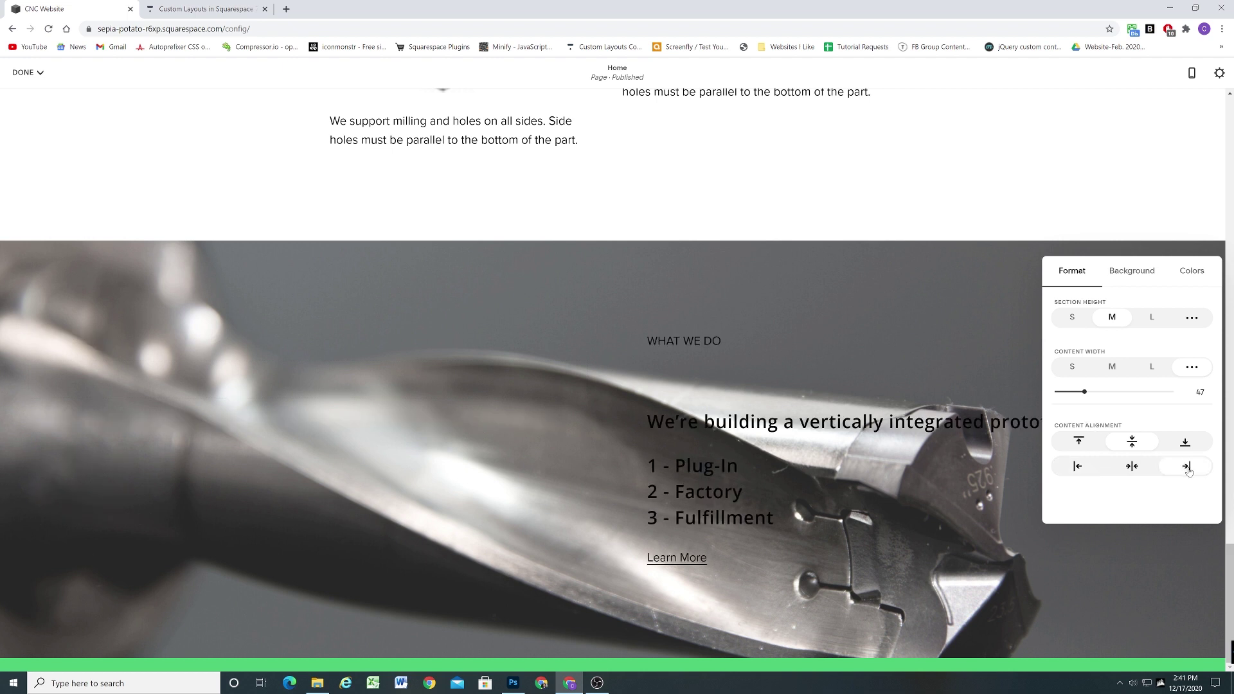
{"action": "left_click", "coordinate": [29, 70]}
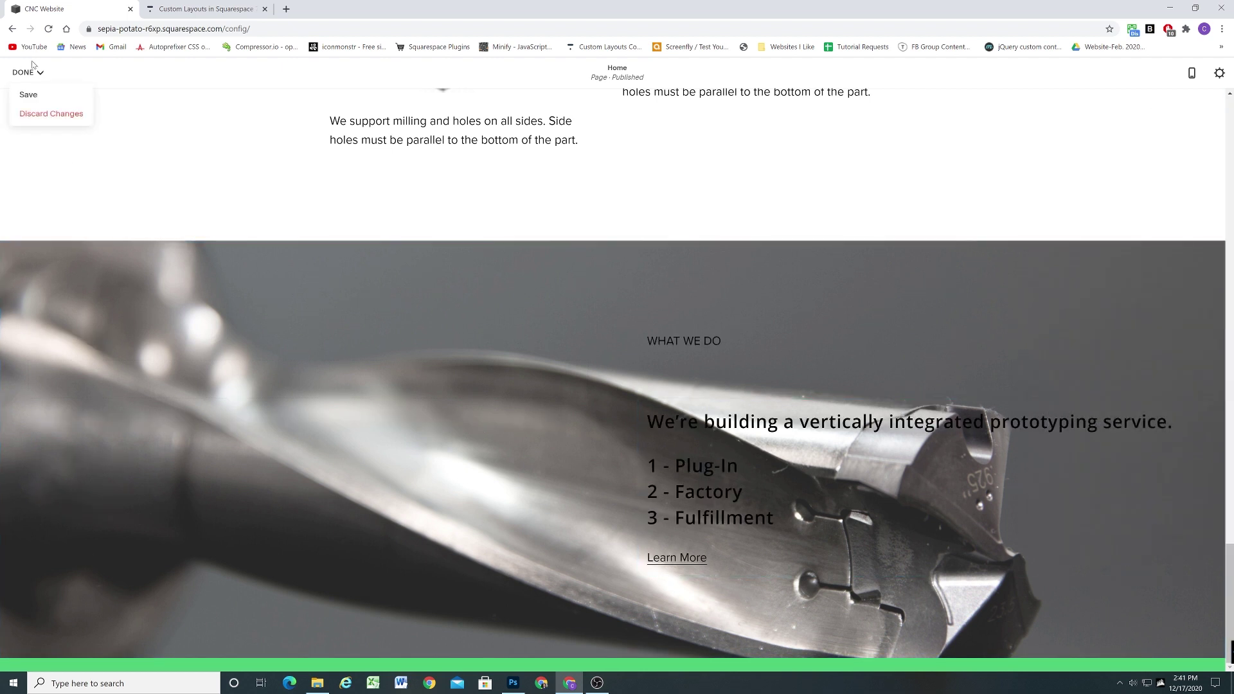
{"action": "left_click", "coordinate": [29, 95]}
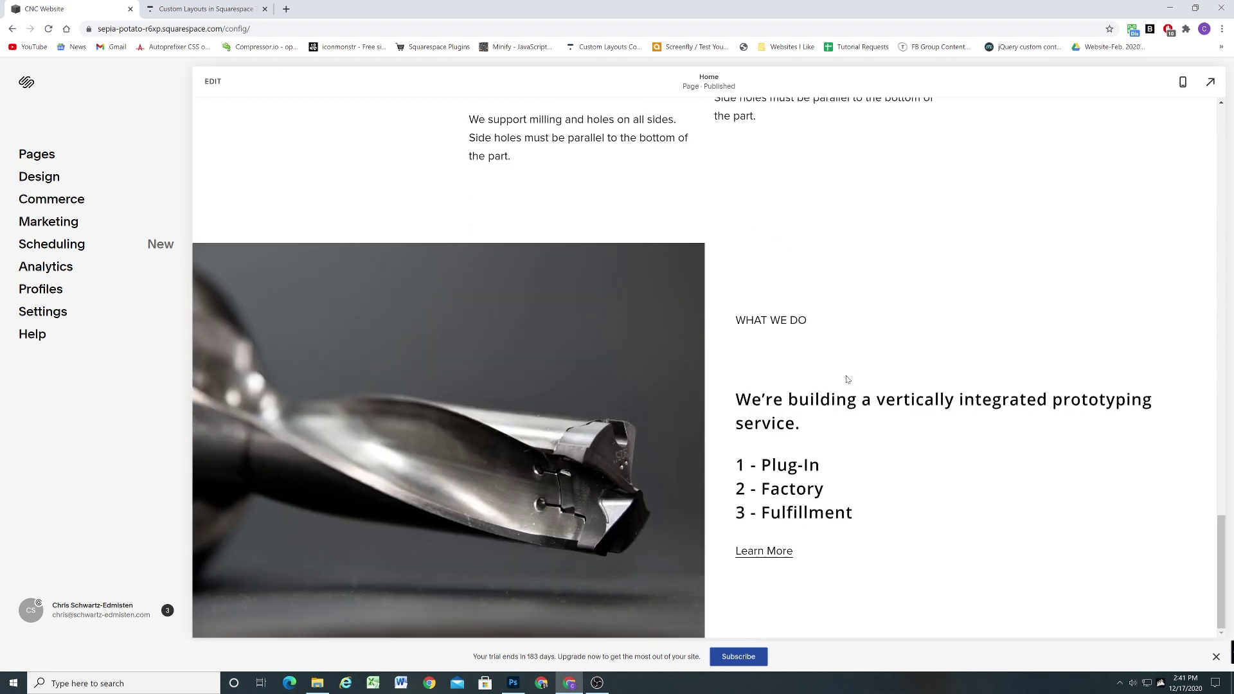
Try the Light Bold and Dark Minimal color themes on the "What We Do" section, and restore White Minimal.
{"action": "left_click", "coordinate": [213, 81]}
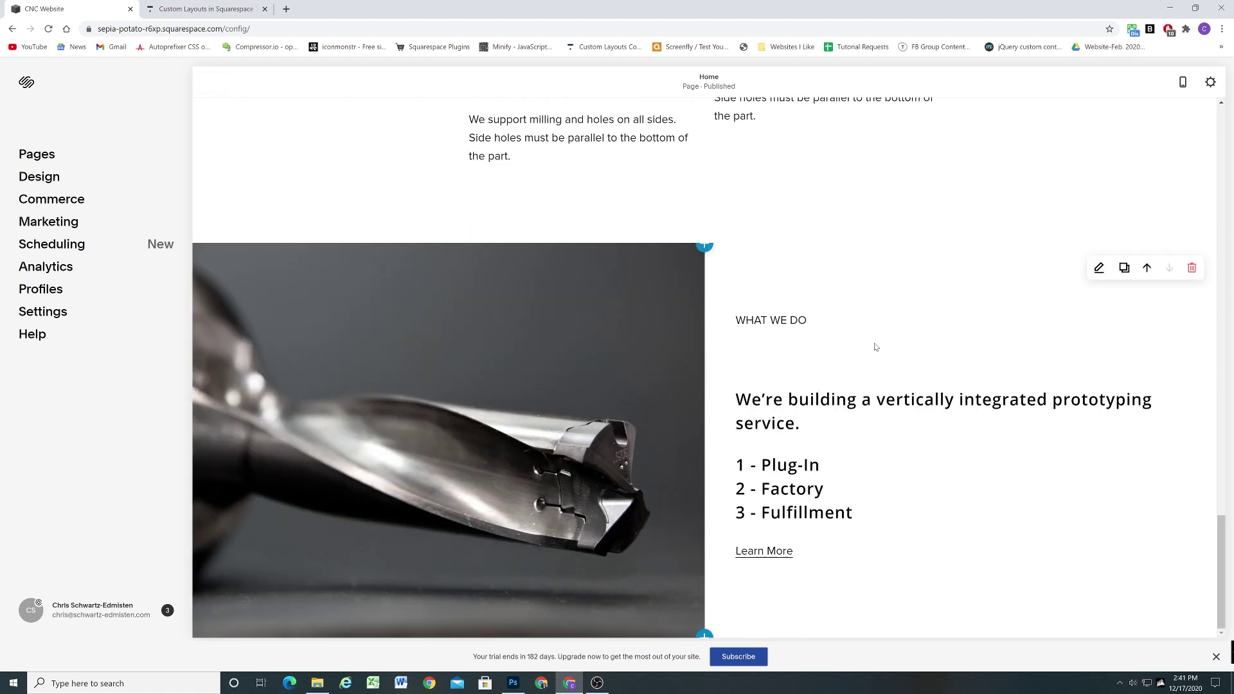
{"action": "scroll", "coordinate": [1045, 417], "scroll_direction": "down", "scroll_amount": 5}
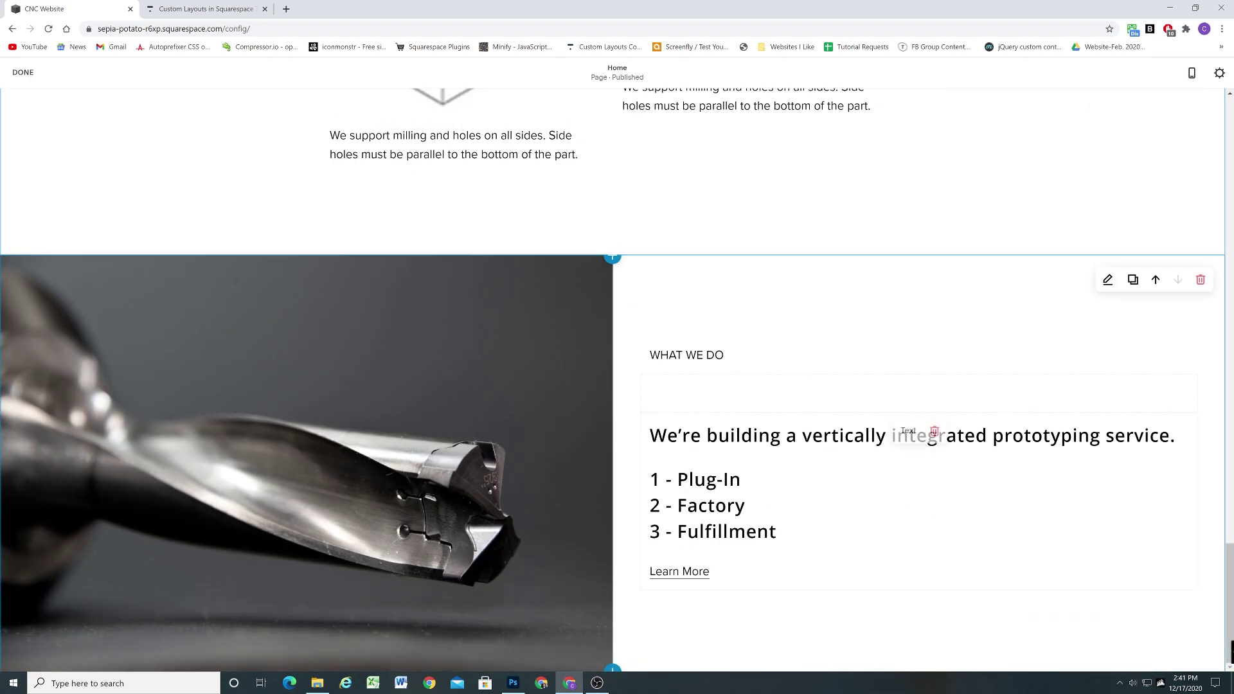
{"action": "left_click", "coordinate": [1104, 278]}
{"action": "left_click", "coordinate": [1192, 286]}
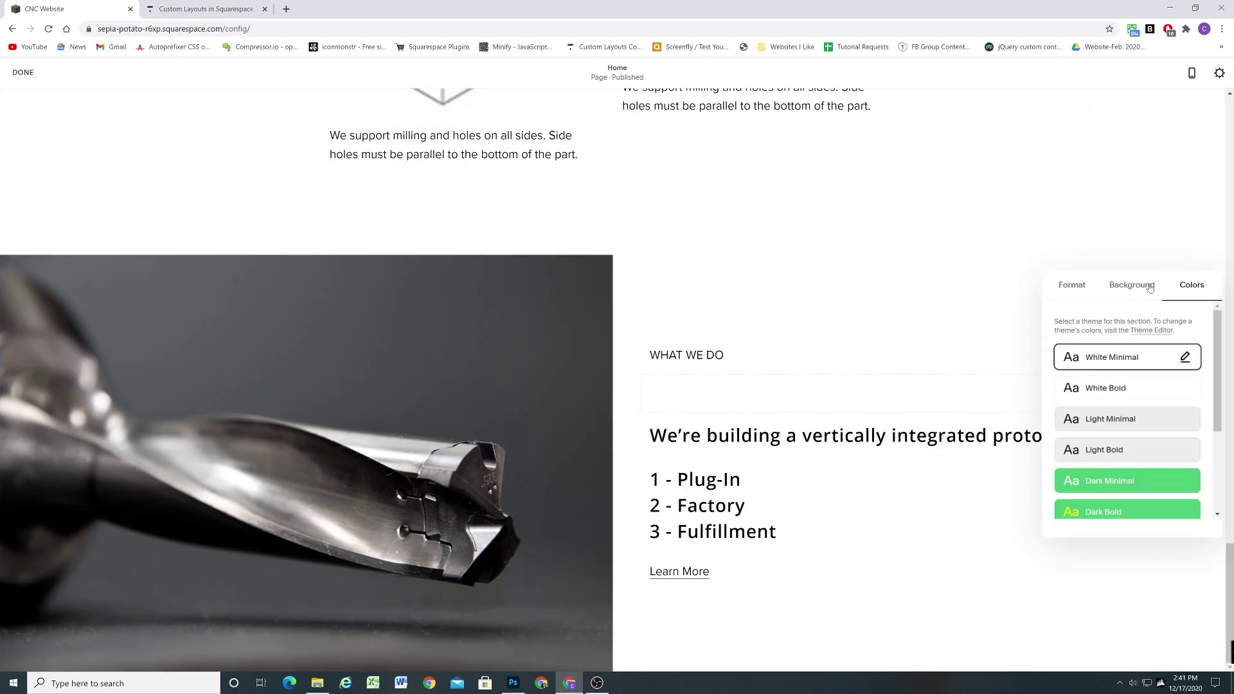
{"action": "left_click", "coordinate": [1113, 451]}
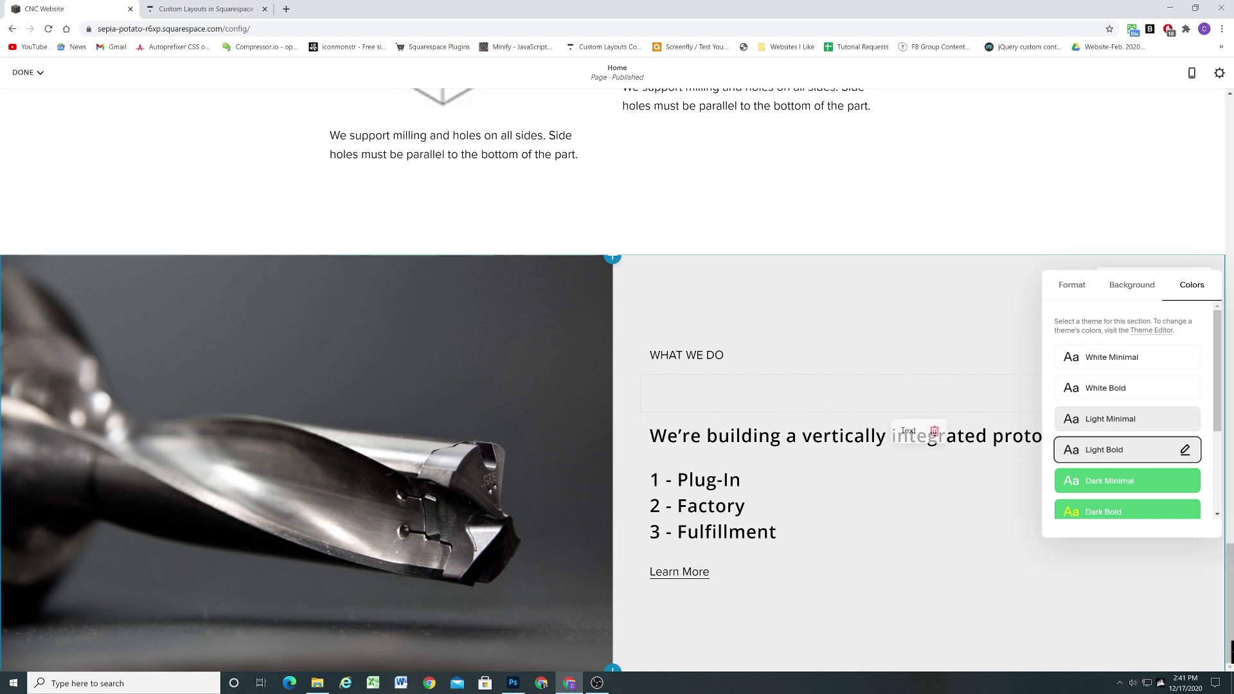
{"action": "left_click", "coordinate": [1113, 479]}
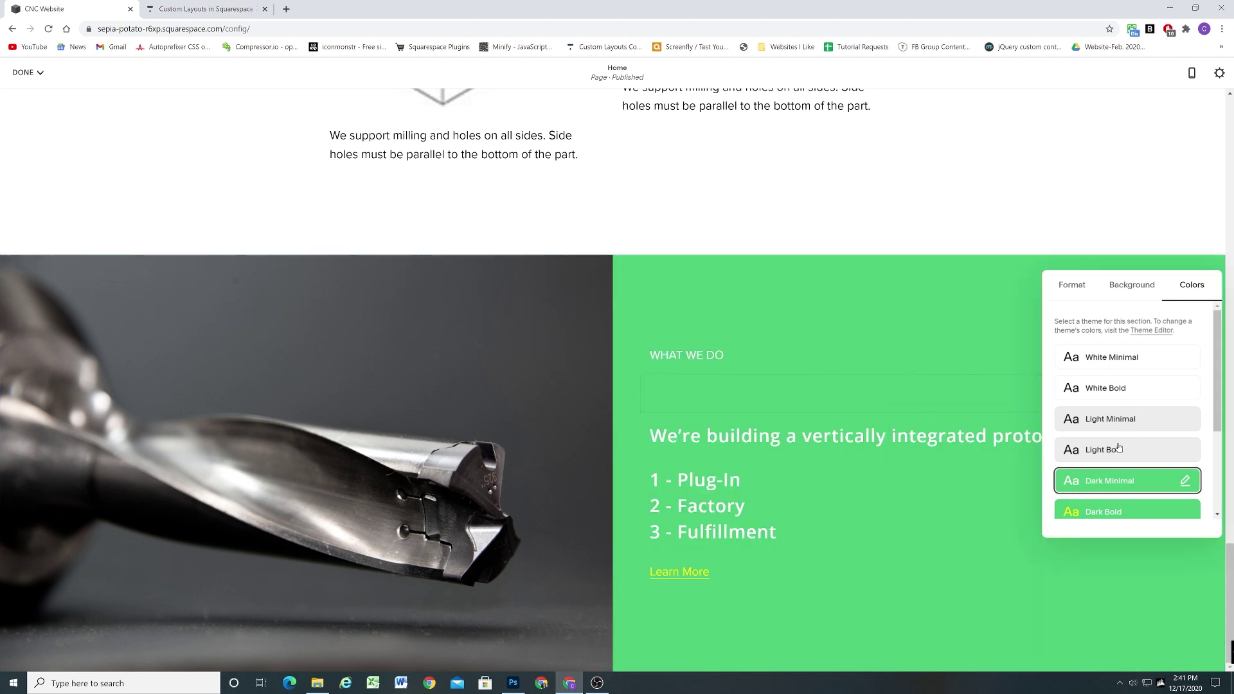
{"action": "left_click", "coordinate": [1101, 360]}
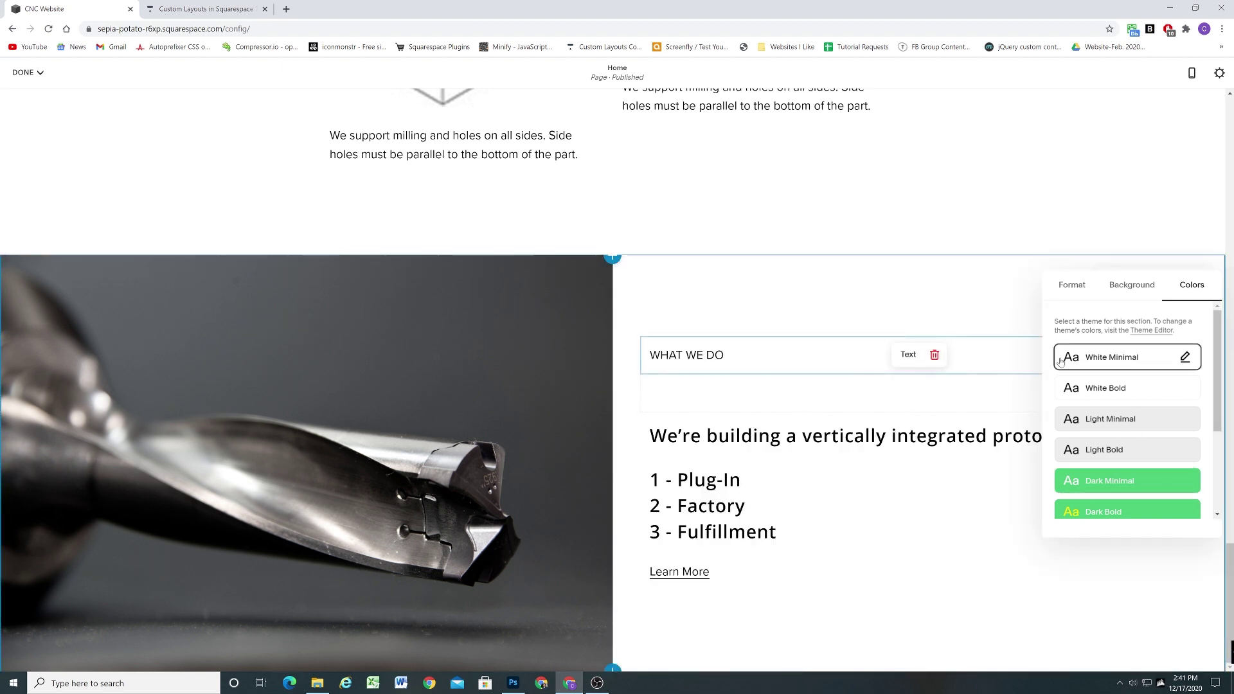
{"action": "left_click", "coordinate": [722, 302]}
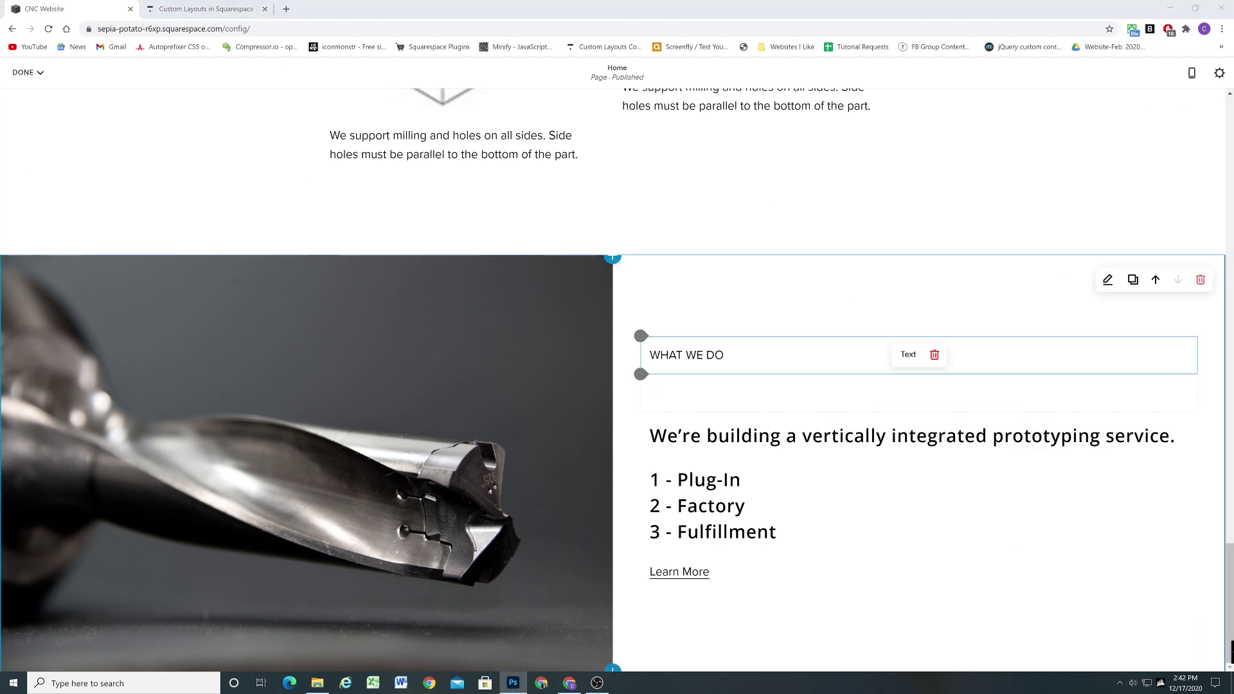
Enlarge the spacer between the "WHAT WE DO" label and the prototyping service headline.
{"action": "left_click", "coordinate": [678, 353]}
{"action": "left_click", "coordinate": [678, 435]}
{"action": "scroll", "coordinate": [579, 386], "scroll_direction": "down", "scroll_amount": 2}
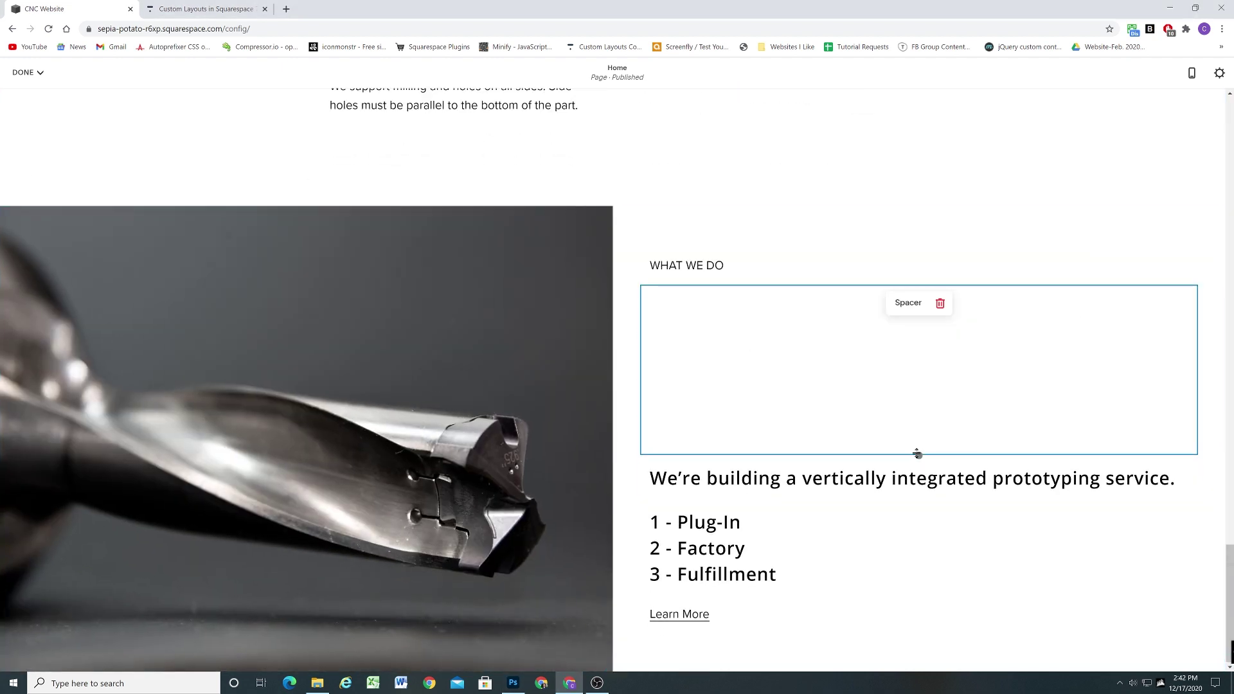
{"action": "key", "text": "Escape"}
{"action": "left_click", "coordinate": [733, 425]}
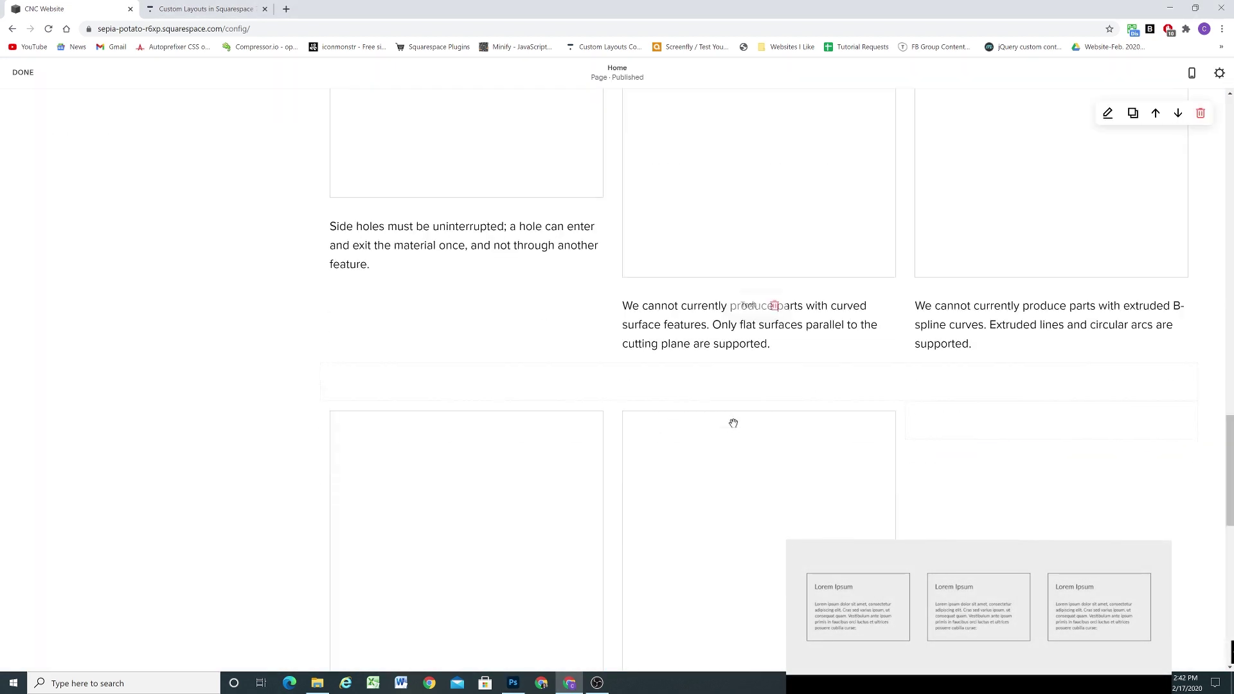
Add a blank light gray section below "What We Do" and fill its text block with a "Lorem Ipsum" title and placeholder paragraph.
{"action": "scroll", "coordinate": [733, 418], "scroll_direction": "down", "scroll_amount": 9}
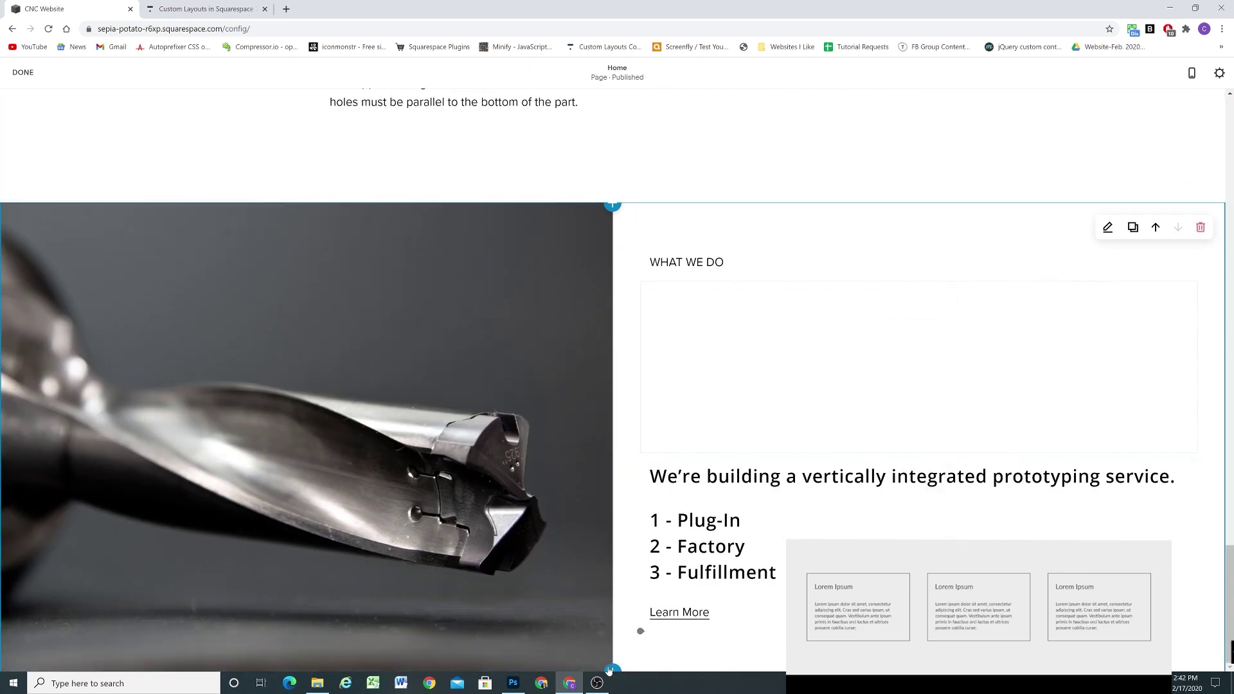
{"action": "left_click", "coordinate": [612, 670]}
{"action": "left_click", "coordinate": [815, 414]}
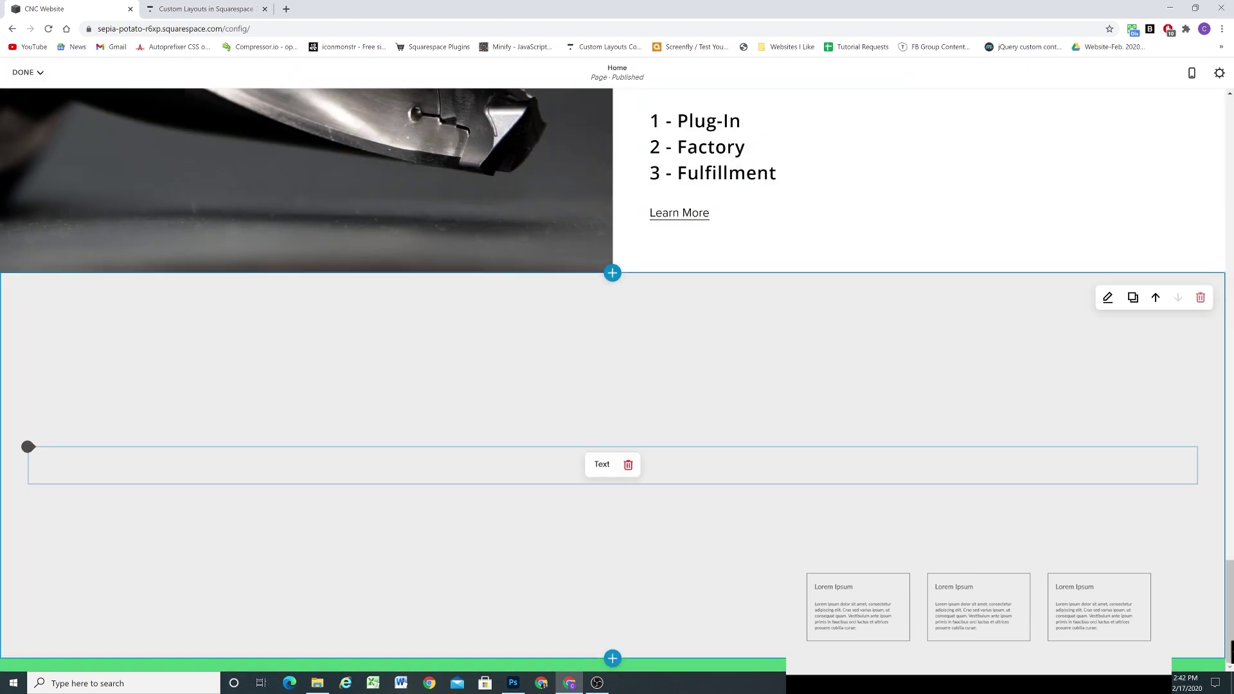
{"action": "left_click", "coordinate": [40, 465]}
{"action": "type", "text": "Lorem Ipsum"}
{"action": "key", "text": "Return"}
{"action": "type", "text": "Lorem ipsum dolor sit amet, consectetur adipiscing elit. Cras sed varius ipsum, ut consequat quam. Vestibulum ante ipsum primis in faucibus orci luctus et ultrices posuere cubilia curae;"}
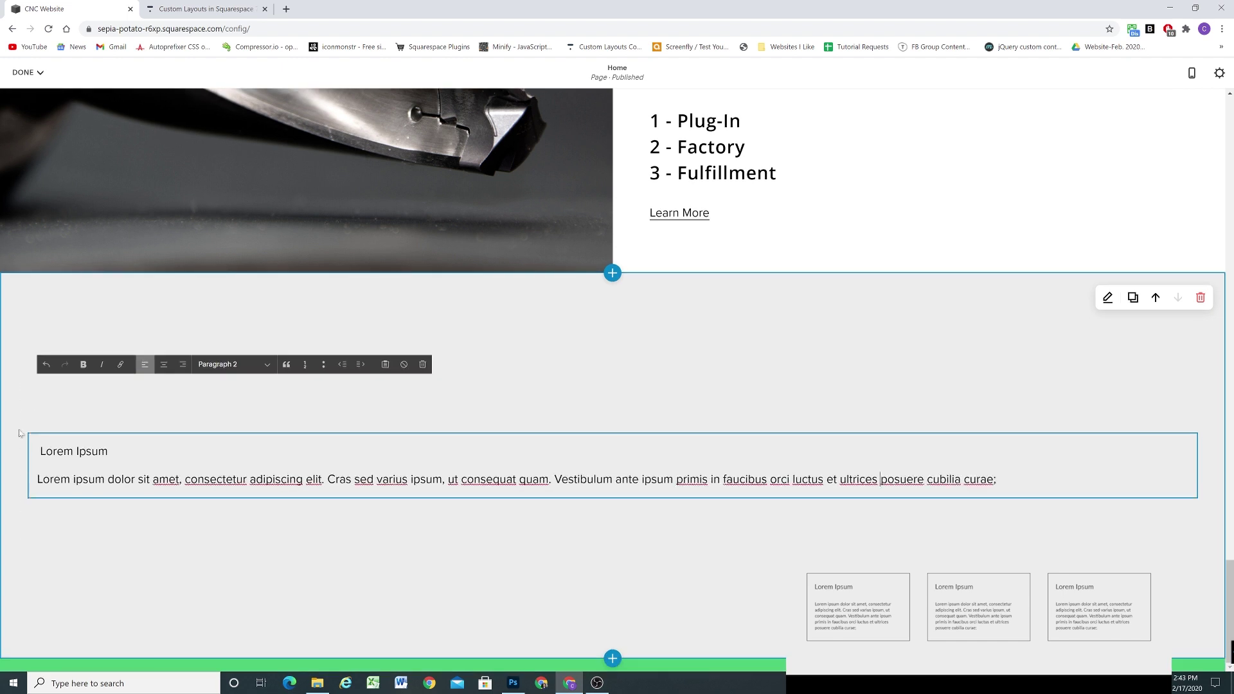
Add three side-by-side spacers above the "Lorem Ipsum" text and move the text block under the first one to form a column.
{"action": "left_click", "coordinate": [60, 433]}
{"action": "left_click_drag", "start_coordinate": [60, 432], "coordinate": [25, 431]}
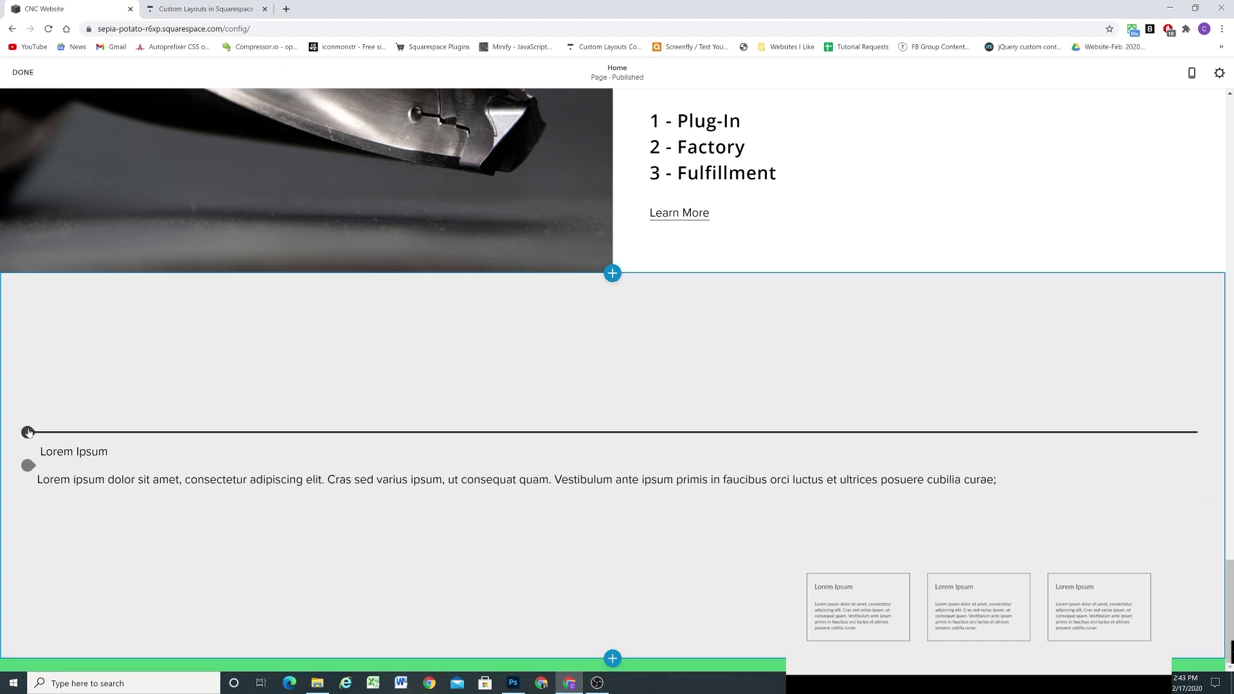
{"action": "left_click", "coordinate": [28, 432]}
{"action": "left_click", "coordinate": [60, 363]}
{"action": "left_click", "coordinate": [27, 426]}
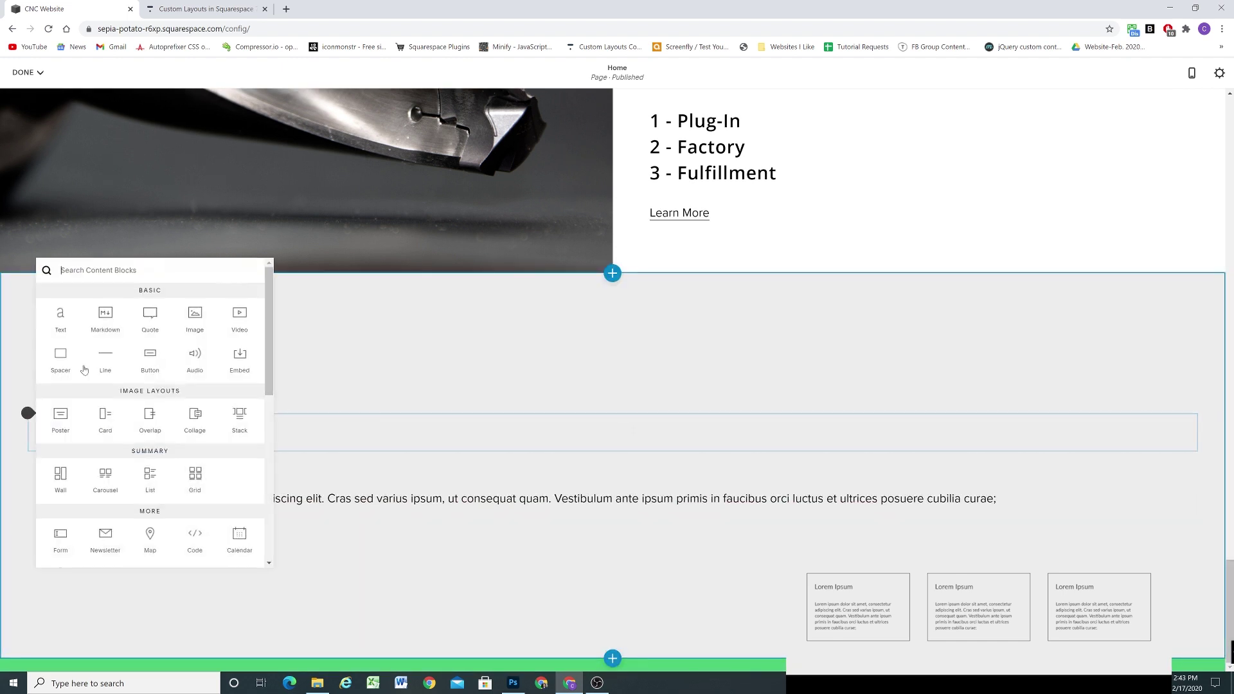
{"action": "left_click_drag", "start_coordinate": [102, 431], "coordinate": [1187, 444]}
{"action": "left_click", "coordinate": [611, 413]}
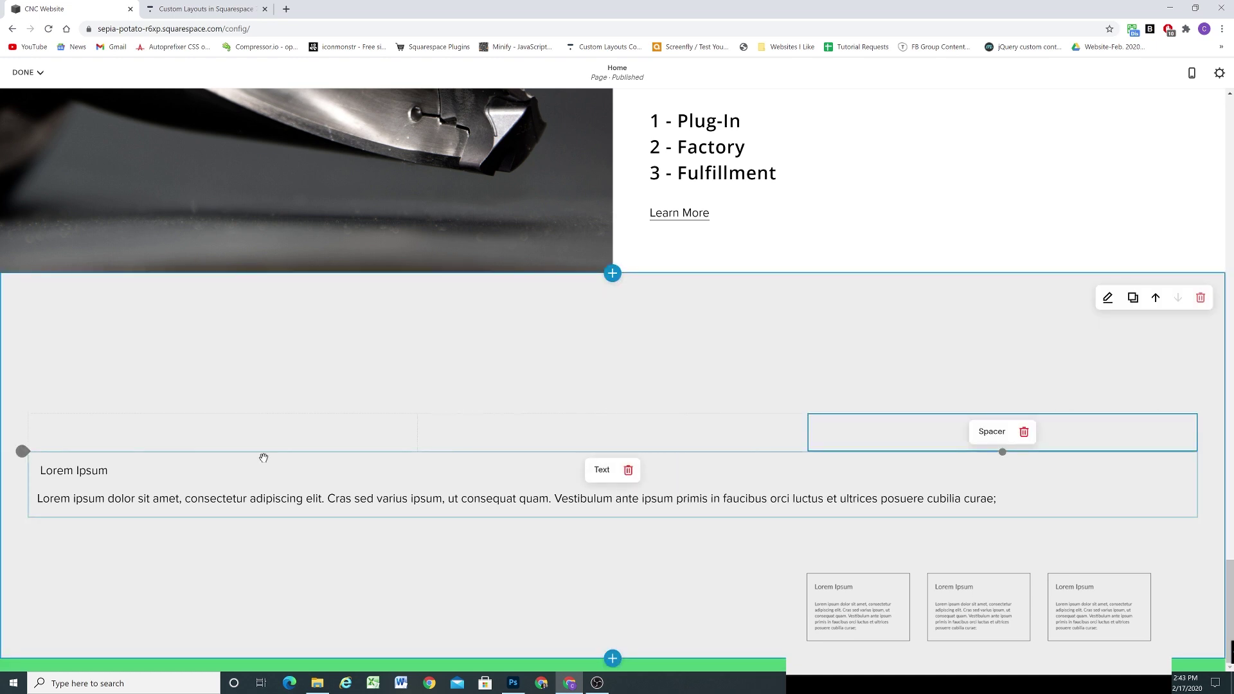
{"action": "left_click_drag", "start_coordinate": [264, 458], "coordinate": [252, 440]}
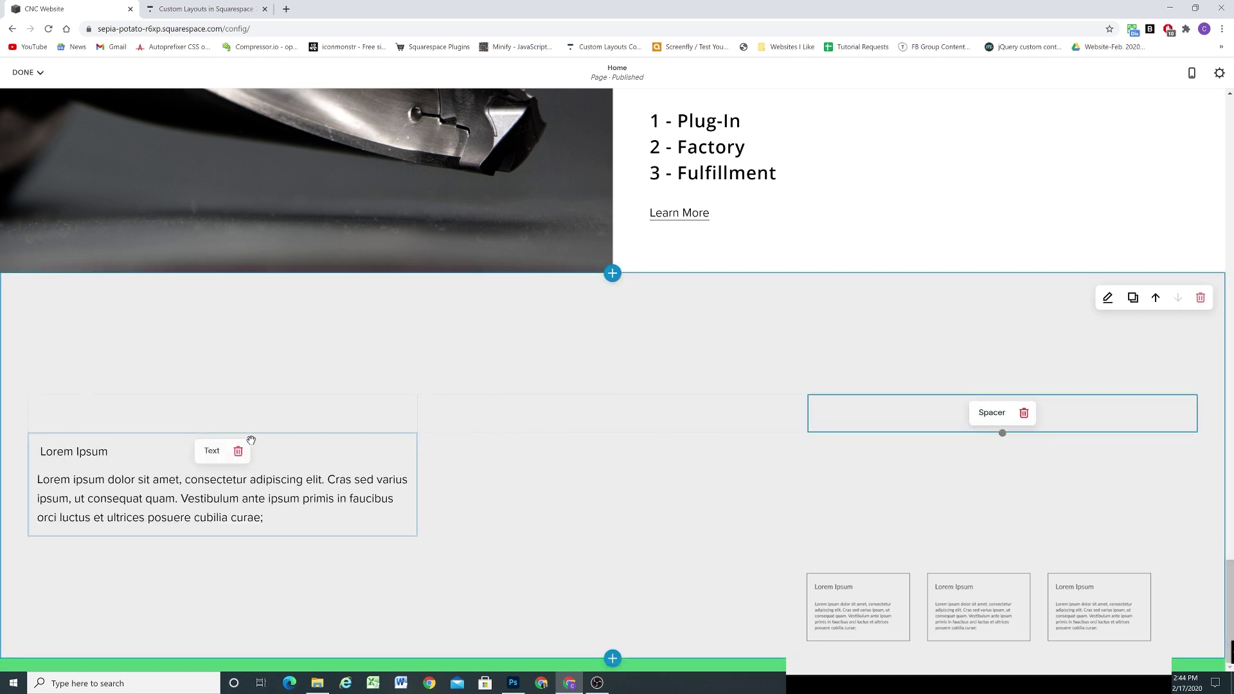
Add an empty text block under the second spacer and another under the third spacer of the light gray section.
{"action": "left_click", "coordinate": [27, 432]}
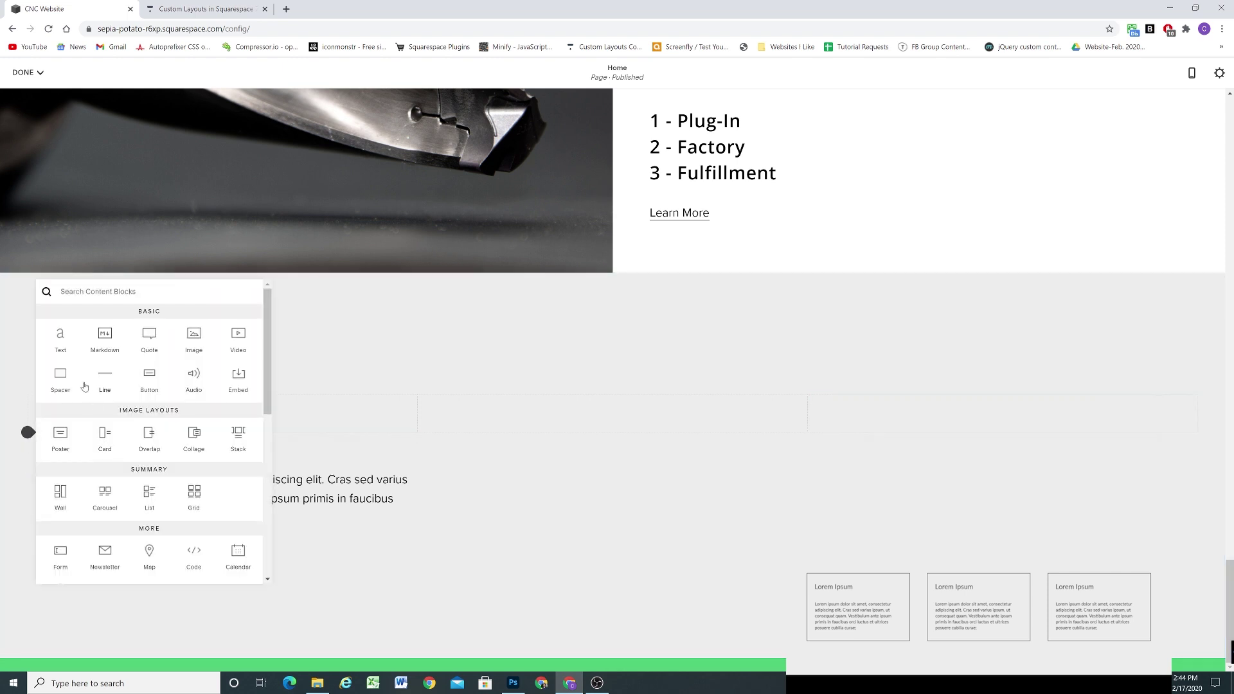
{"action": "left_click_drag", "start_coordinate": [60, 346], "coordinate": [582, 430]}
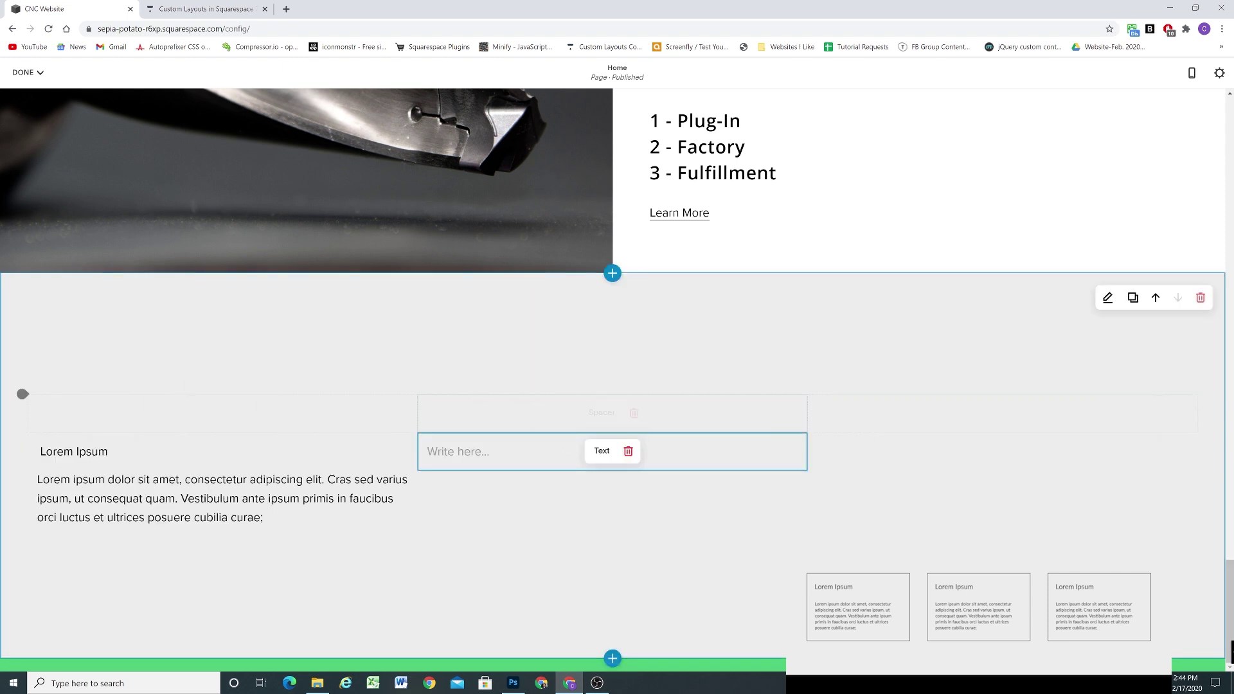
{"action": "left_click", "coordinate": [427, 433]}
{"action": "left_click_drag", "start_coordinate": [447, 342], "coordinate": [985, 426]}
Copy the first column's "Lorem Ipsum" title and paragraph into the empty text blocks of the second and third columns.
{"action": "left_click", "coordinate": [238, 451]}
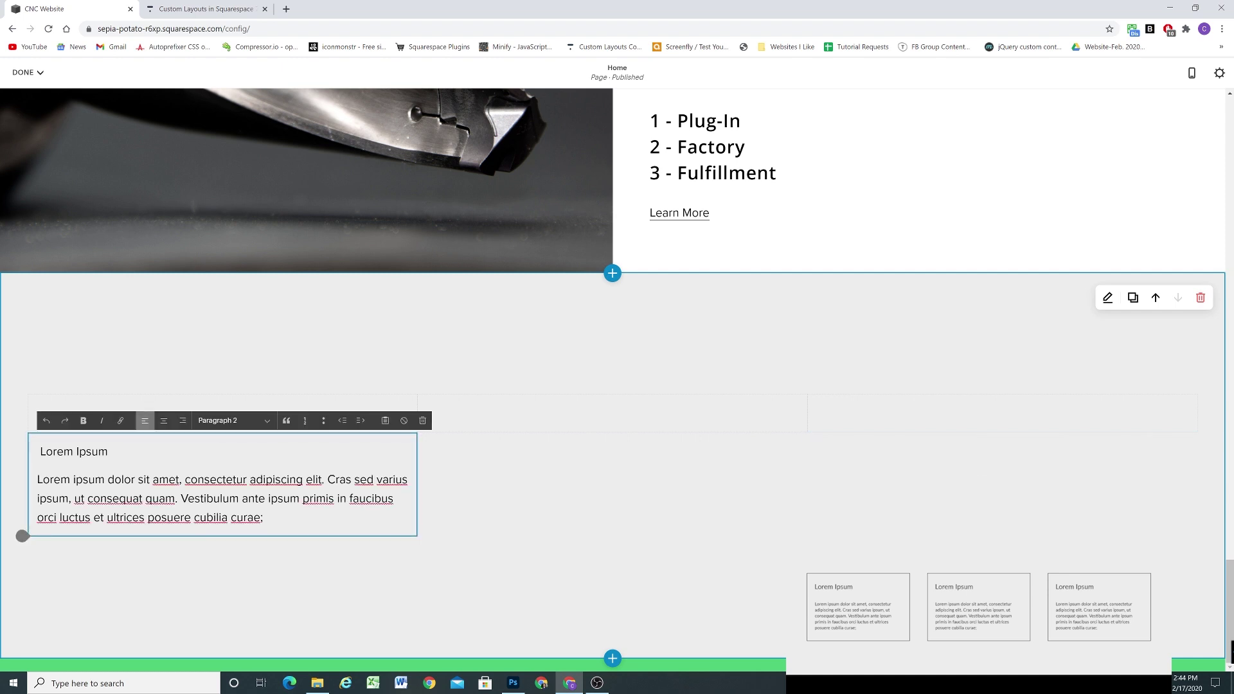
{"action": "key", "text": "ctrl+a"}
{"action": "key", "text": "ctrl+c"}
{"action": "left_click", "coordinate": [496, 468]}
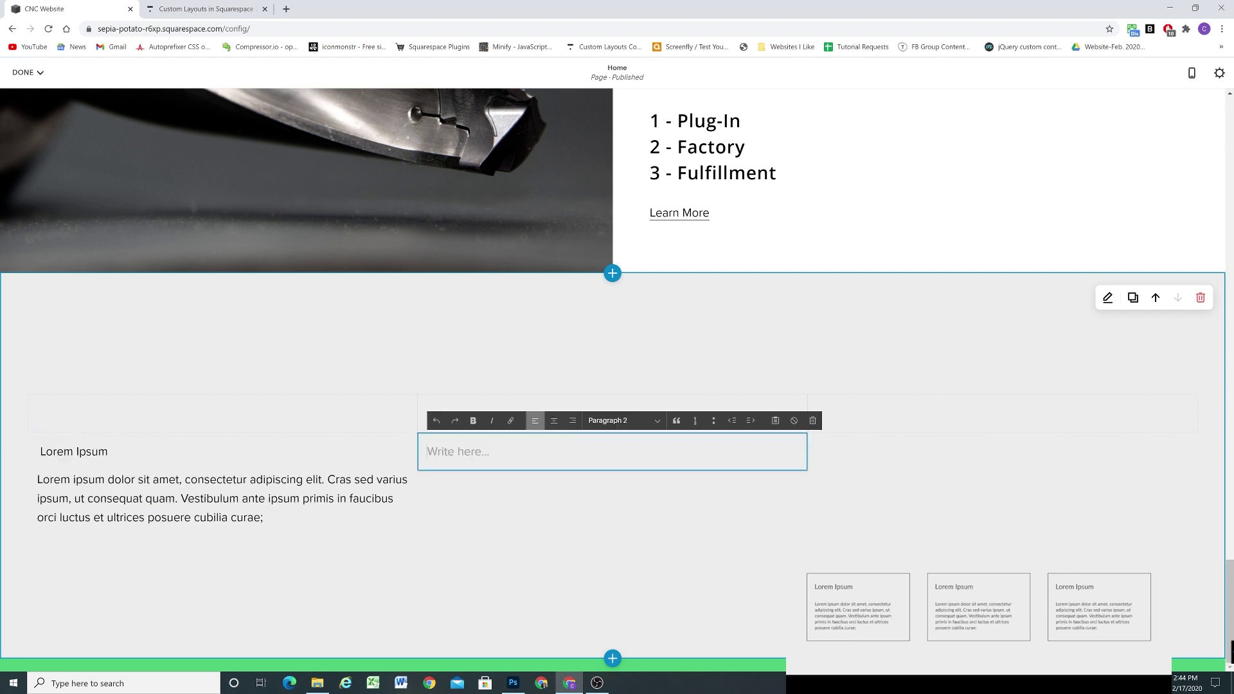
{"action": "key", "text": "ctrl+v"}
{"action": "left_click", "coordinate": [884, 455]}
{"action": "key", "text": "ctrl+v"}
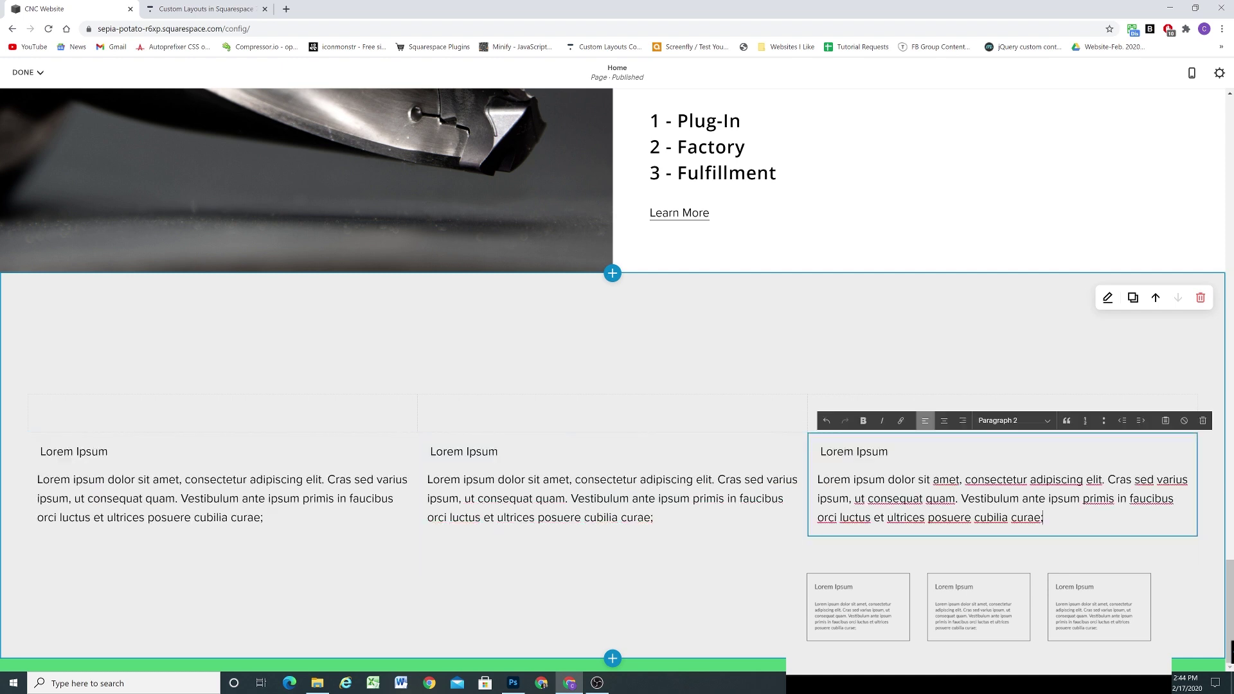
Delete the three spacers above the "Lorem Ipsum" text columns.
{"action": "left_click", "coordinate": [23, 536]}
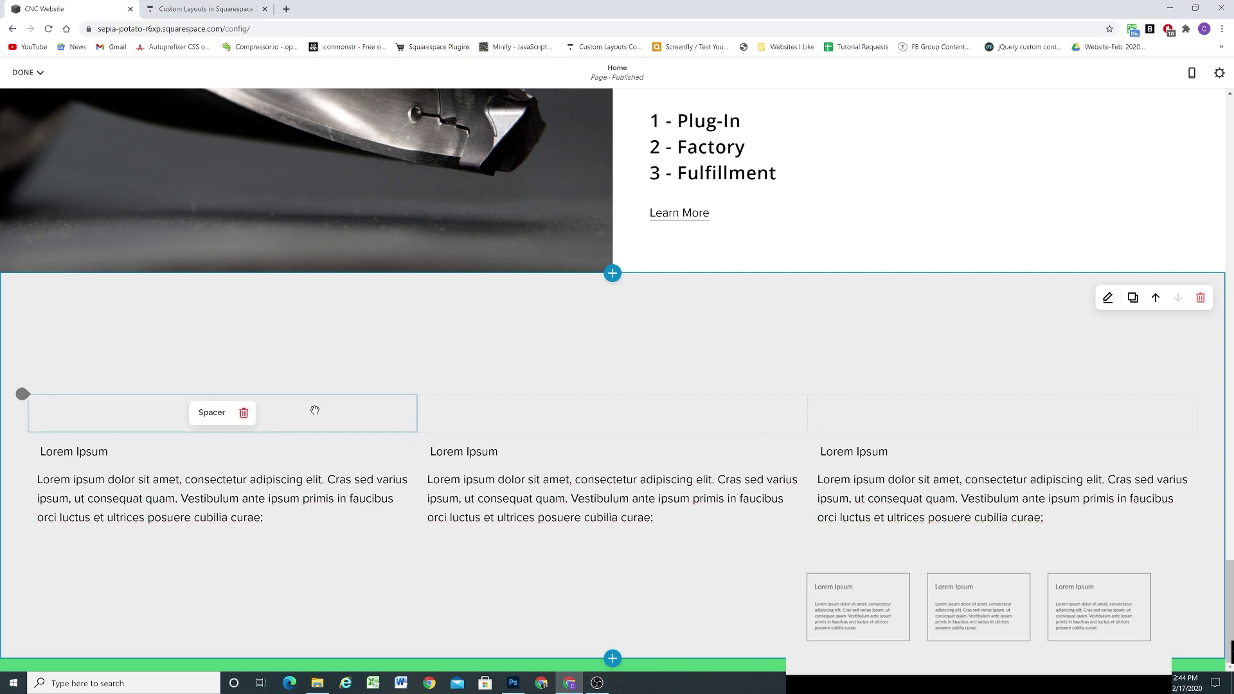
{"action": "left_click", "coordinate": [243, 413]}
{"action": "left_click", "coordinate": [294, 418]}
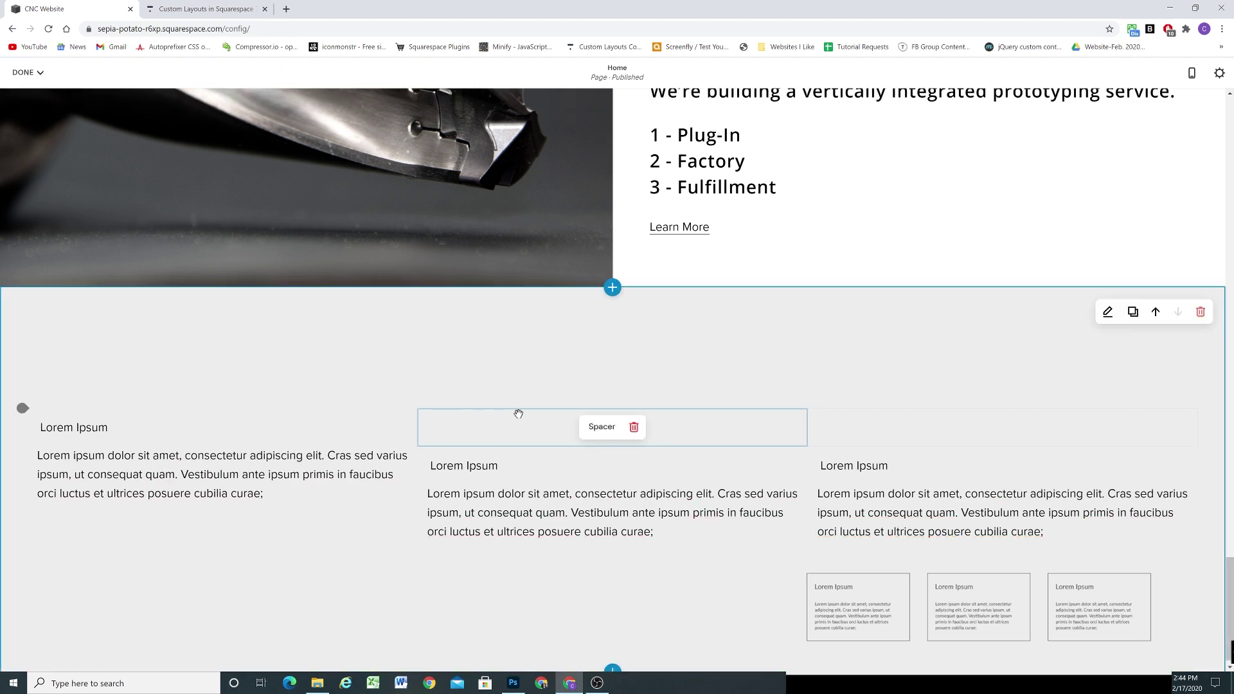
{"action": "left_click", "coordinate": [634, 427]}
{"action": "left_click", "coordinate": [685, 431]}
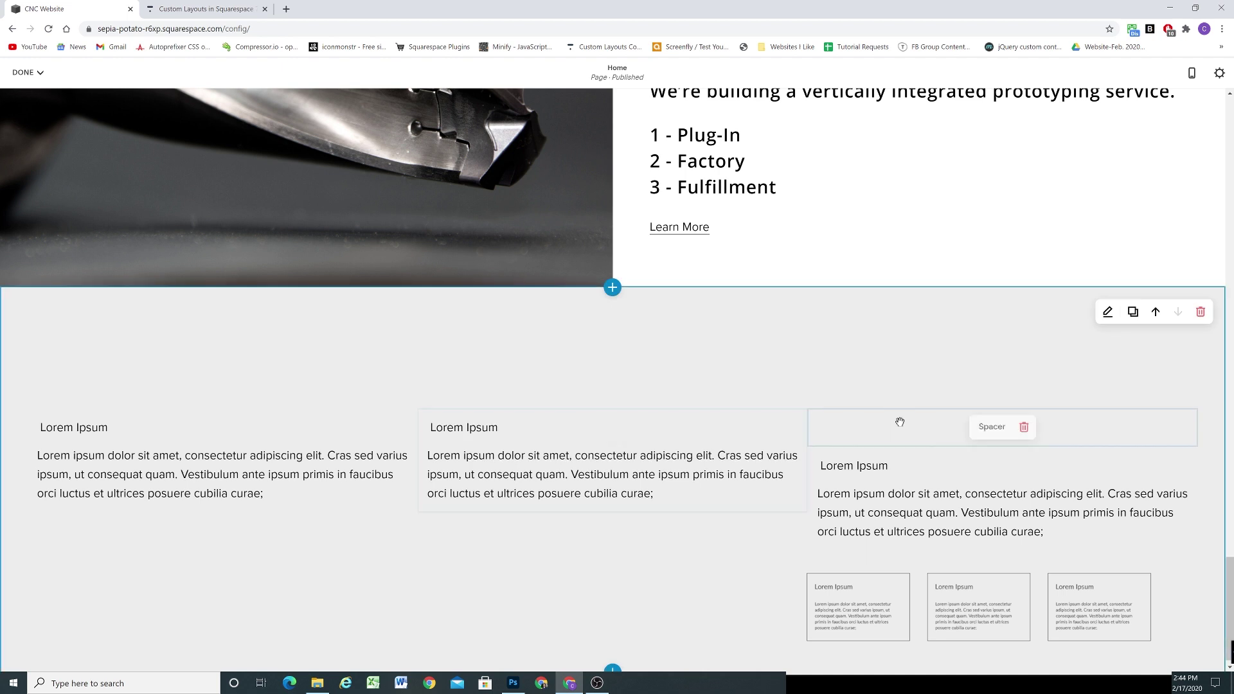
{"action": "left_click", "coordinate": [1024, 427]}
{"action": "left_click", "coordinate": [1072, 431]}
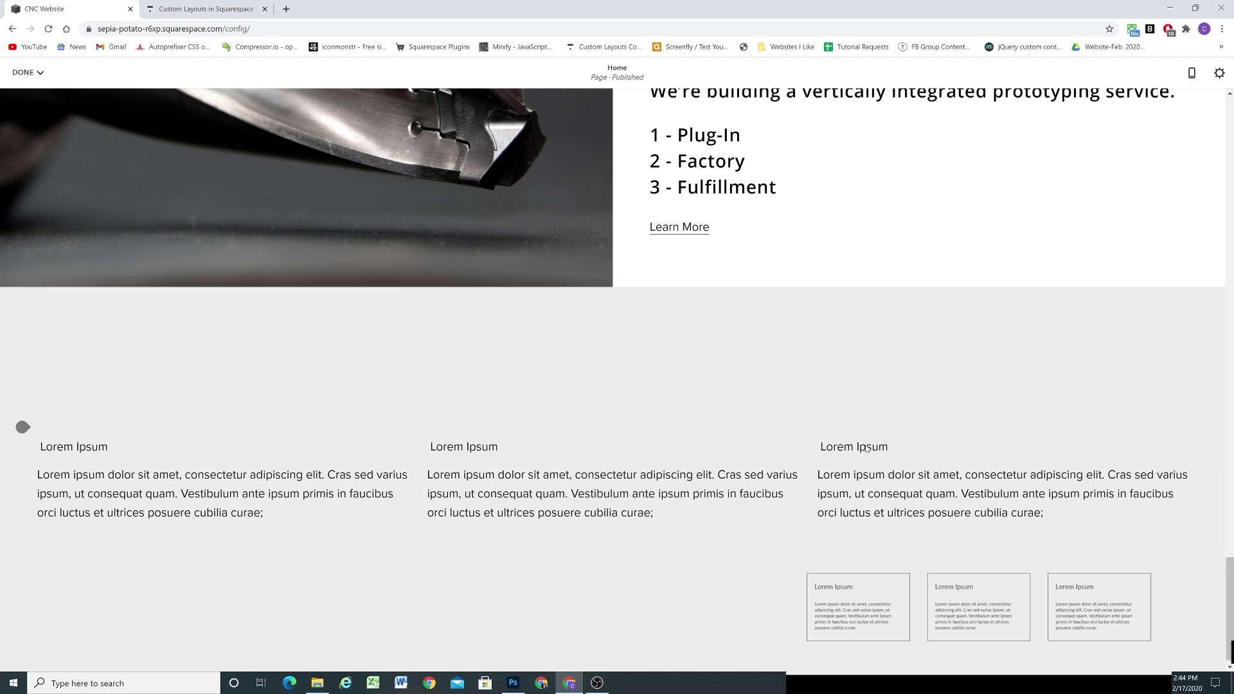
Save the page changes and view the three-column section at the end of the homepage.
{"action": "left_click", "coordinate": [26, 72]}
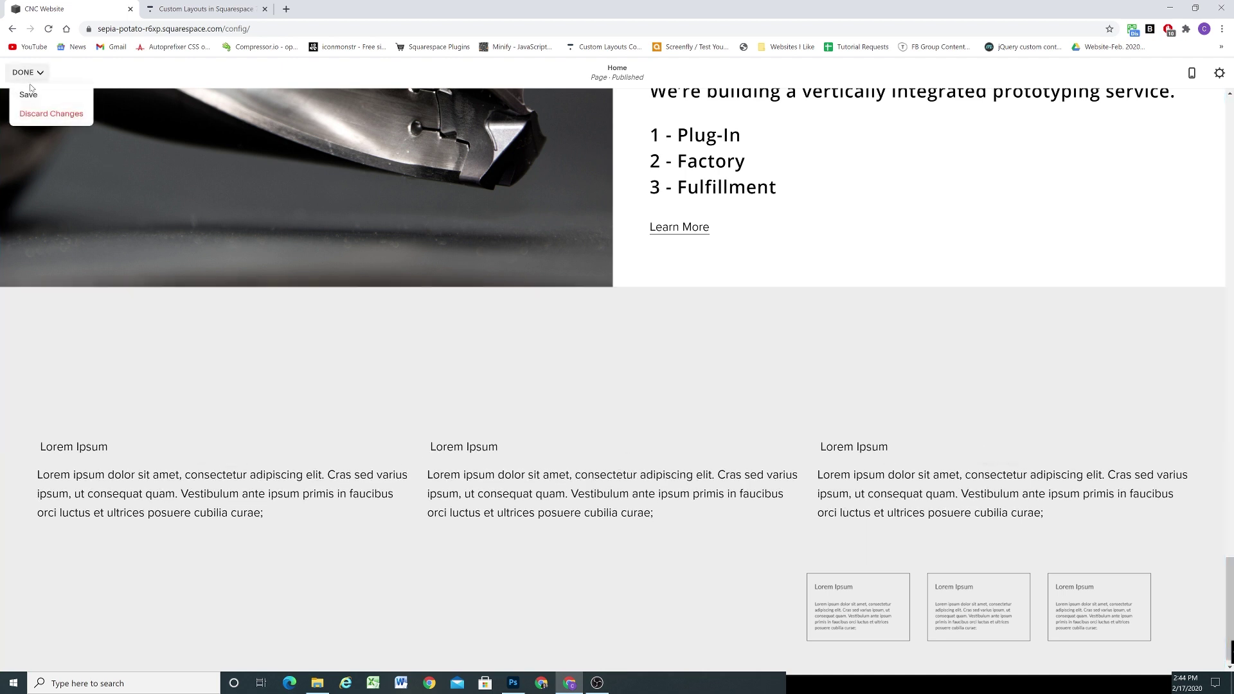
{"action": "left_click", "coordinate": [37, 97]}
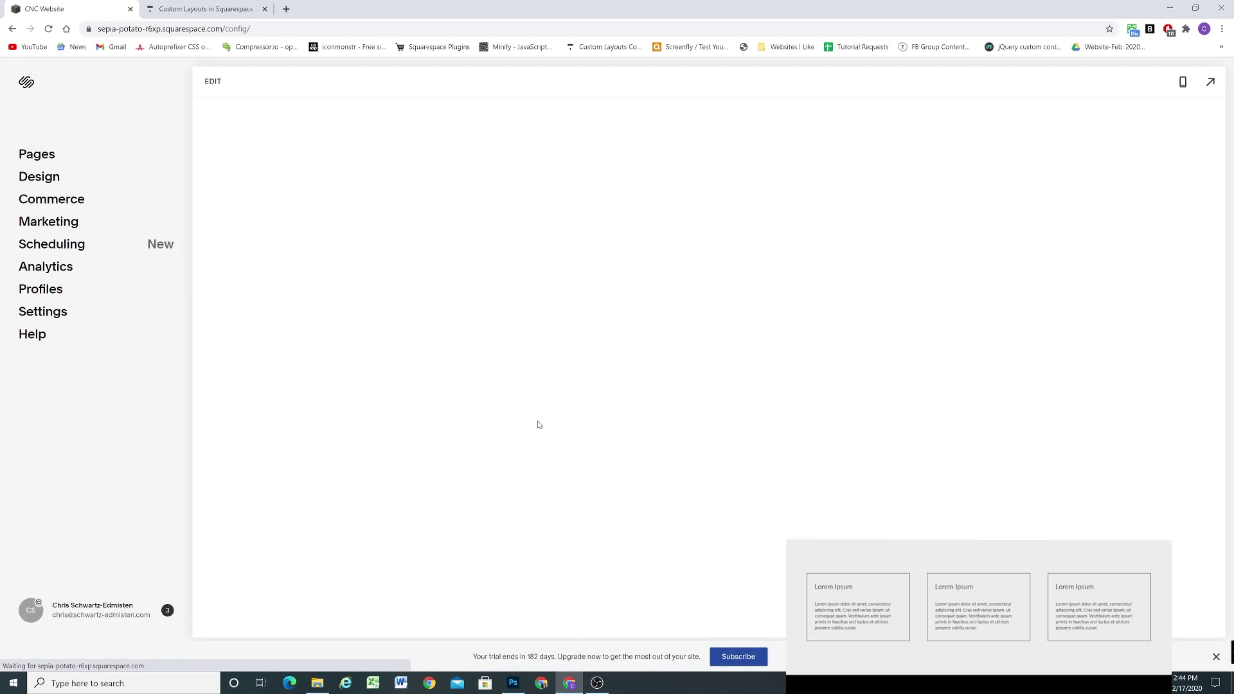
{"action": "scroll", "coordinate": [527, 430], "scroll_direction": "down", "scroll_amount": 15}
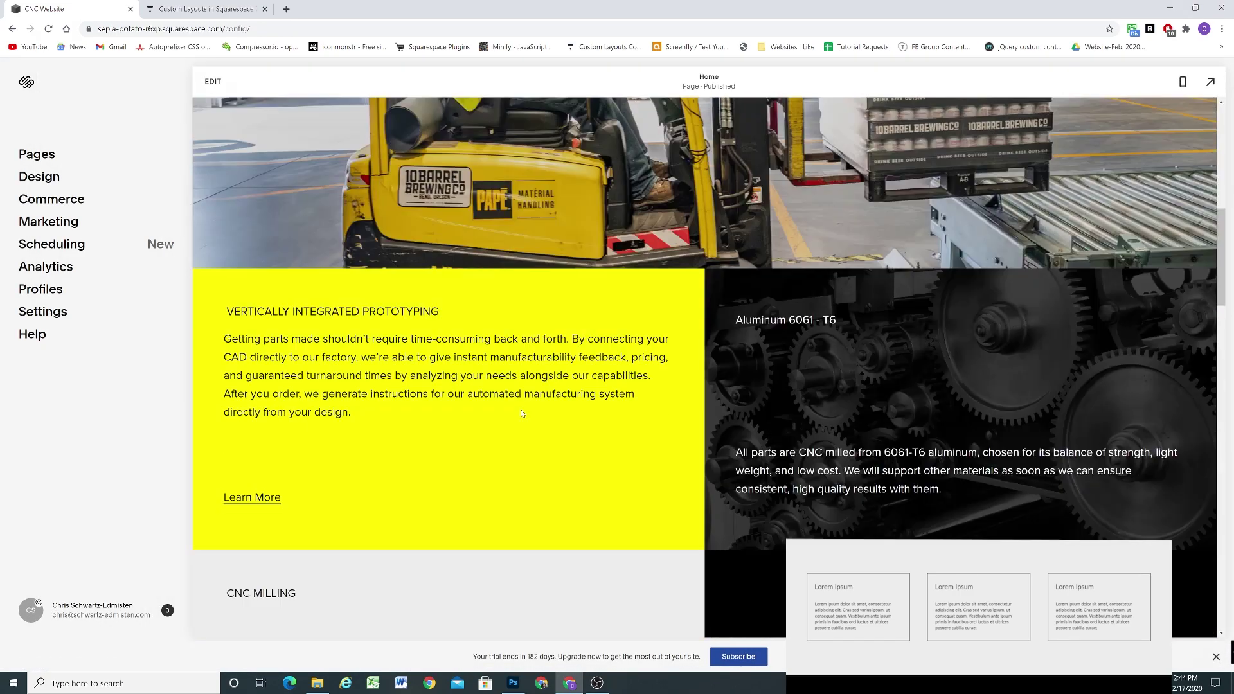
{"action": "scroll", "coordinate": [520, 416], "scroll_direction": "down", "scroll_amount": 15}
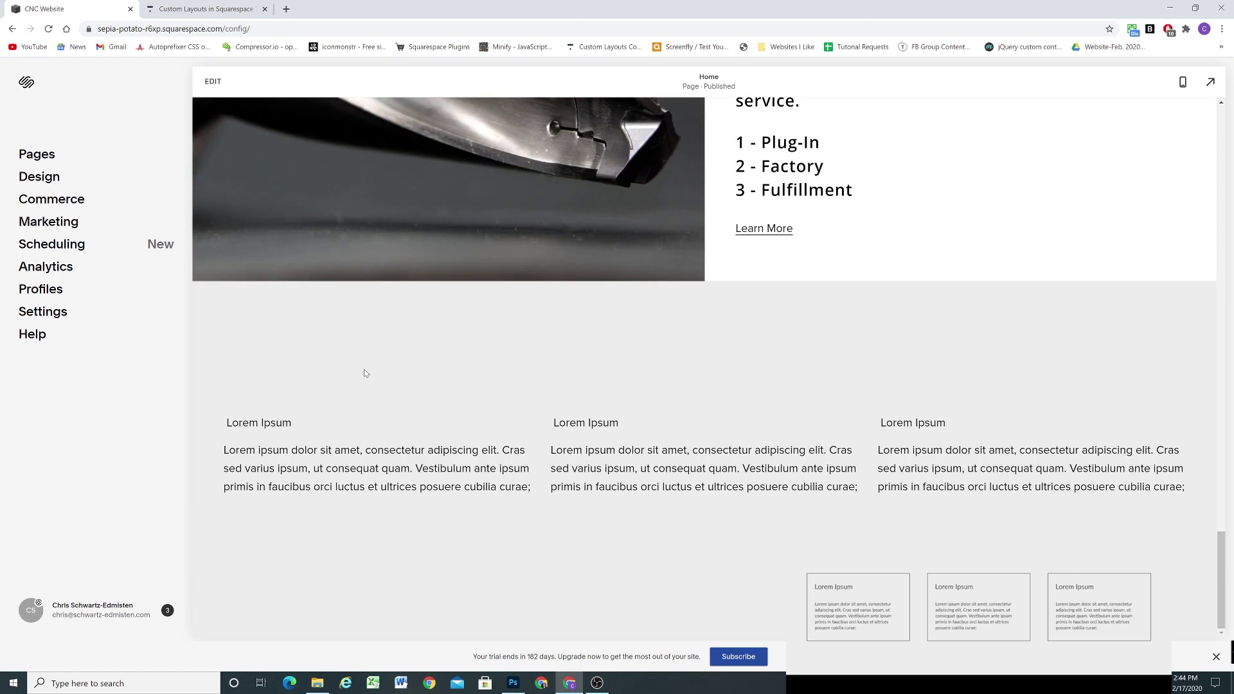
Inspect the three-column section's HTML in the browser's developer tools, close them, and view the columns on the page.
{"action": "right_click", "coordinate": [295, 338]}
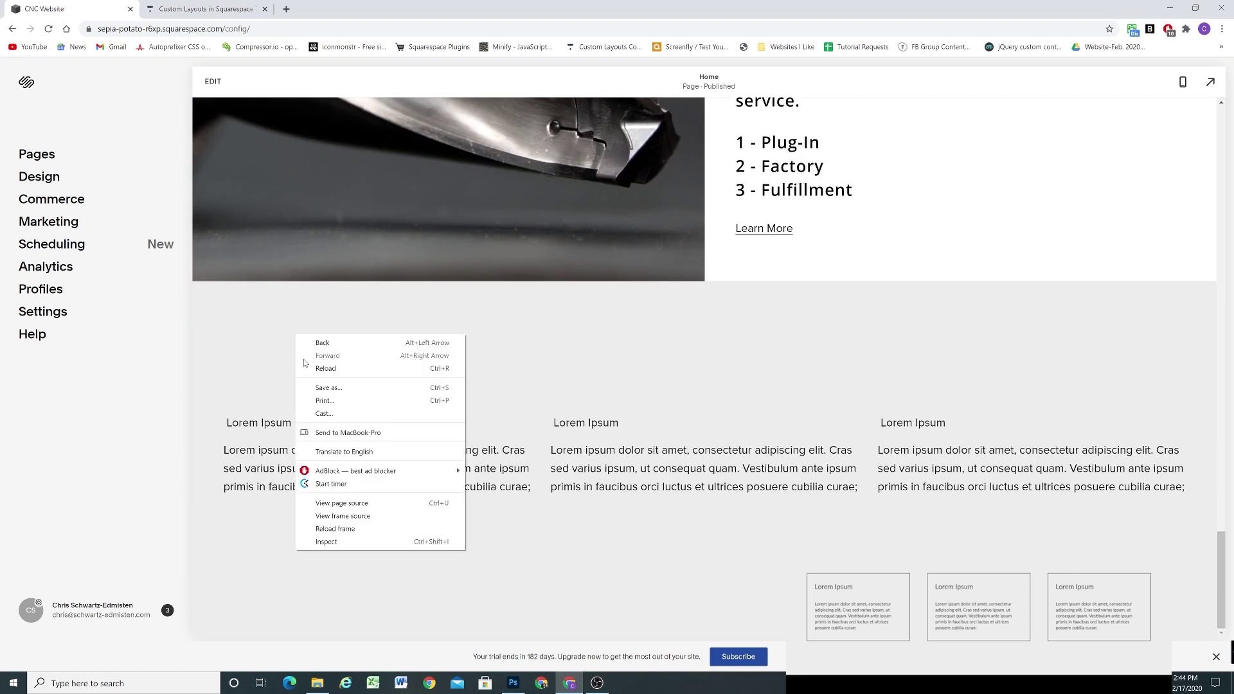
{"action": "left_click", "coordinate": [336, 540]}
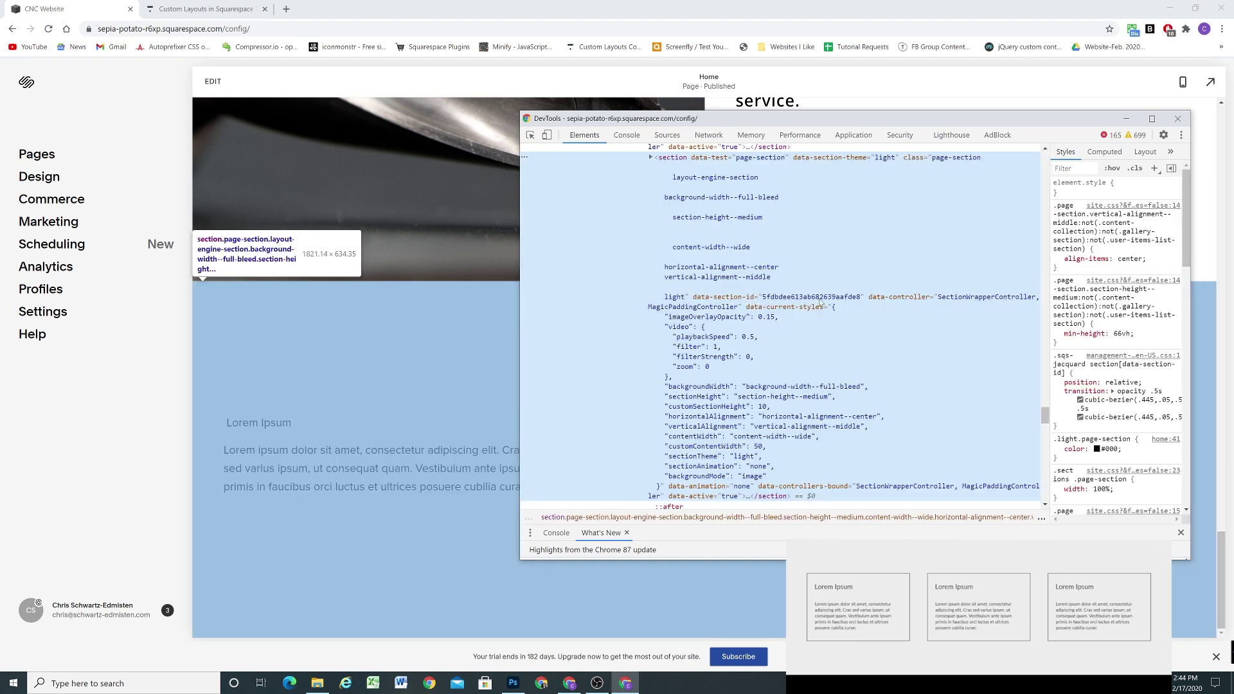
{"action": "left_click", "coordinate": [1178, 119]}
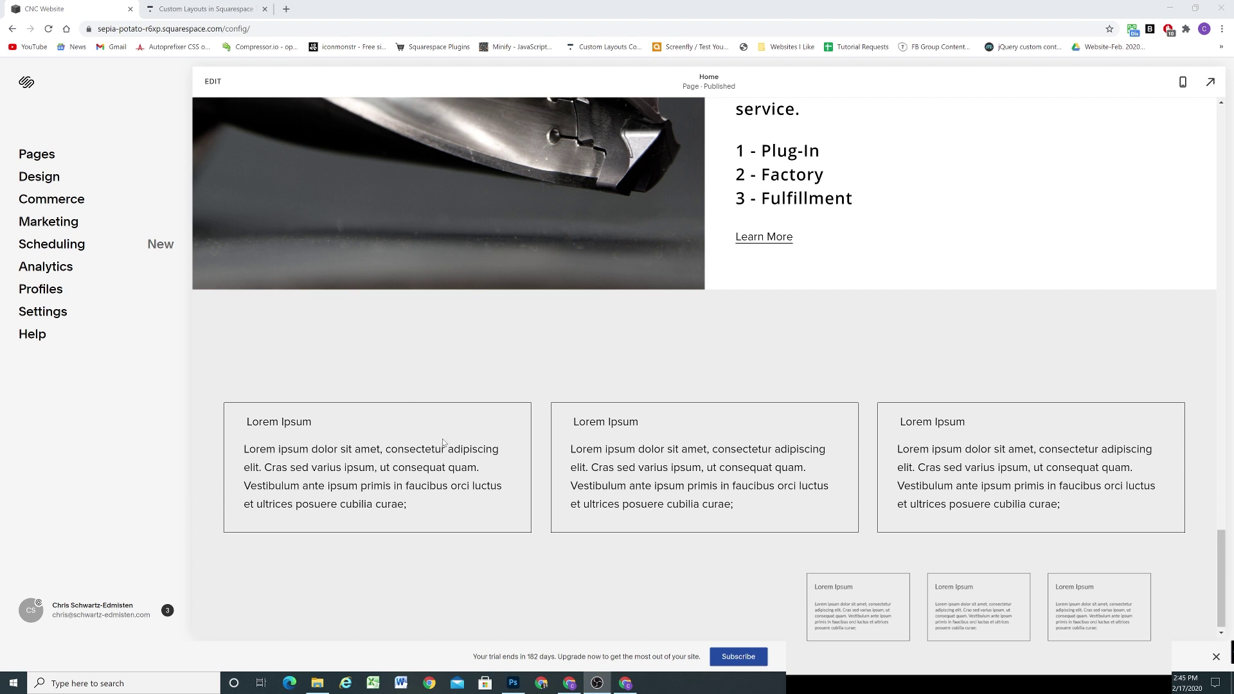
{"action": "scroll", "coordinate": [443, 442], "scroll_direction": "down", "scroll_amount": 1}
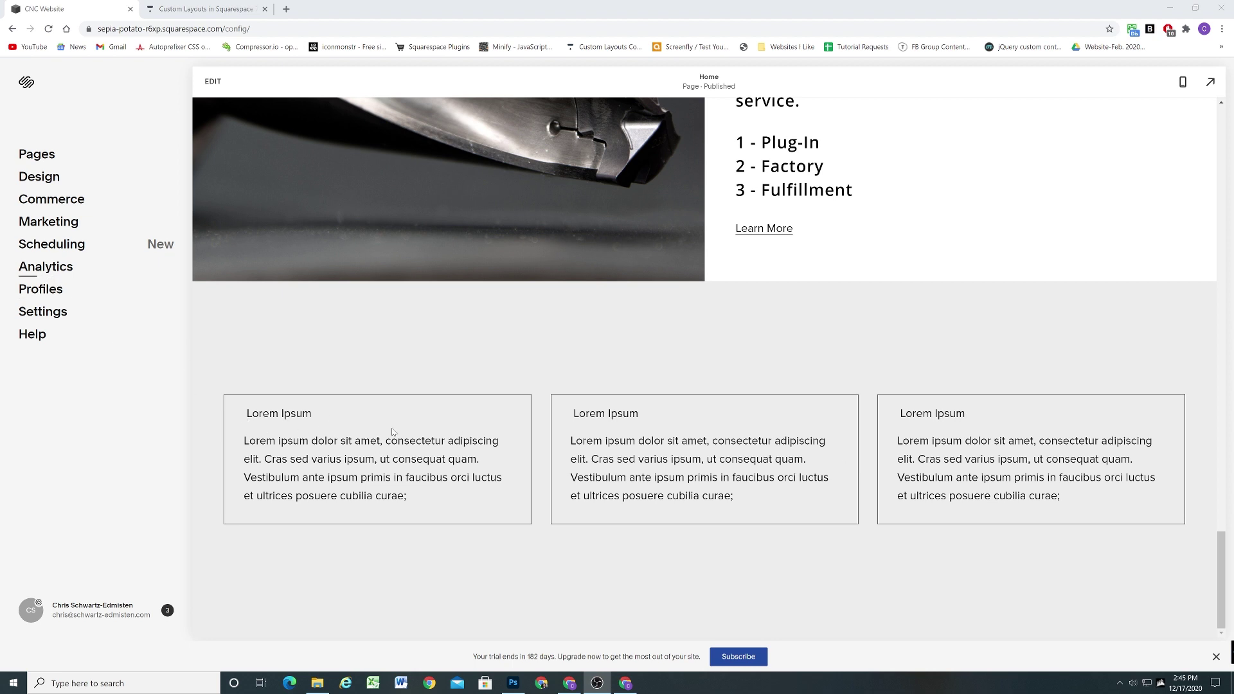
Edit the page and extend the first box's paragraph with three extra copies of "ultrices posuere cubilia curae;".
{"action": "left_click", "coordinate": [221, 88]}
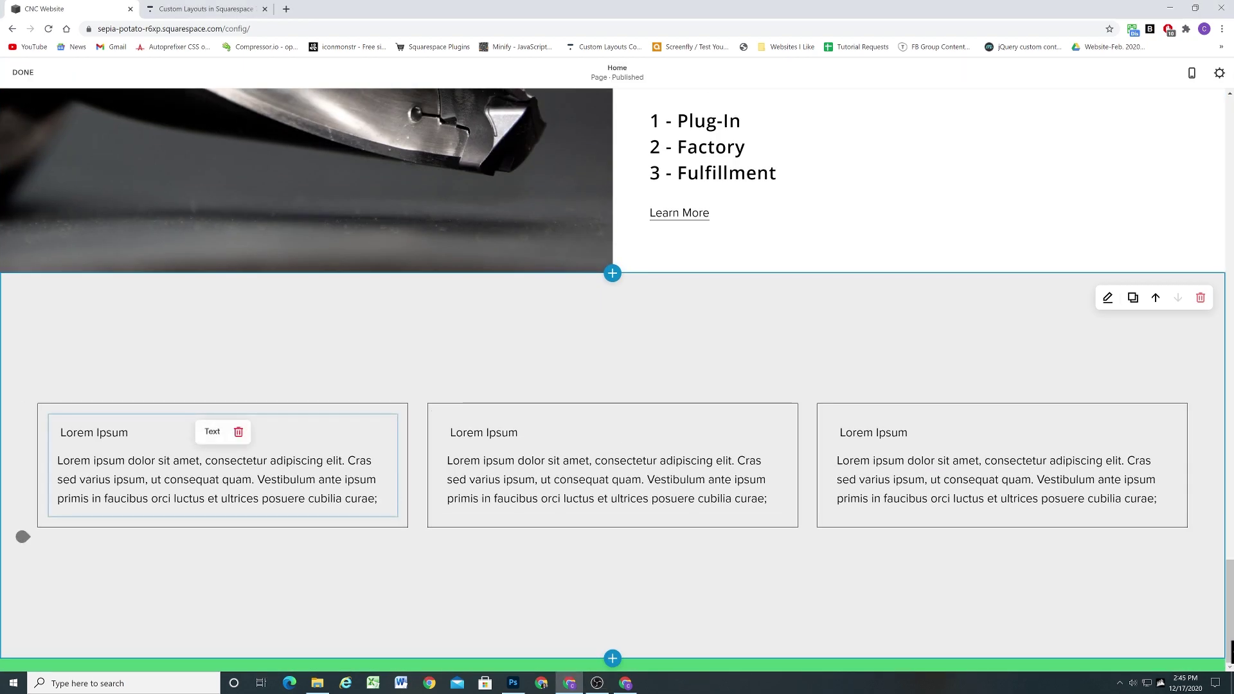
{"action": "left_click_drag", "start_coordinate": [377, 498], "coordinate": [261, 499]}
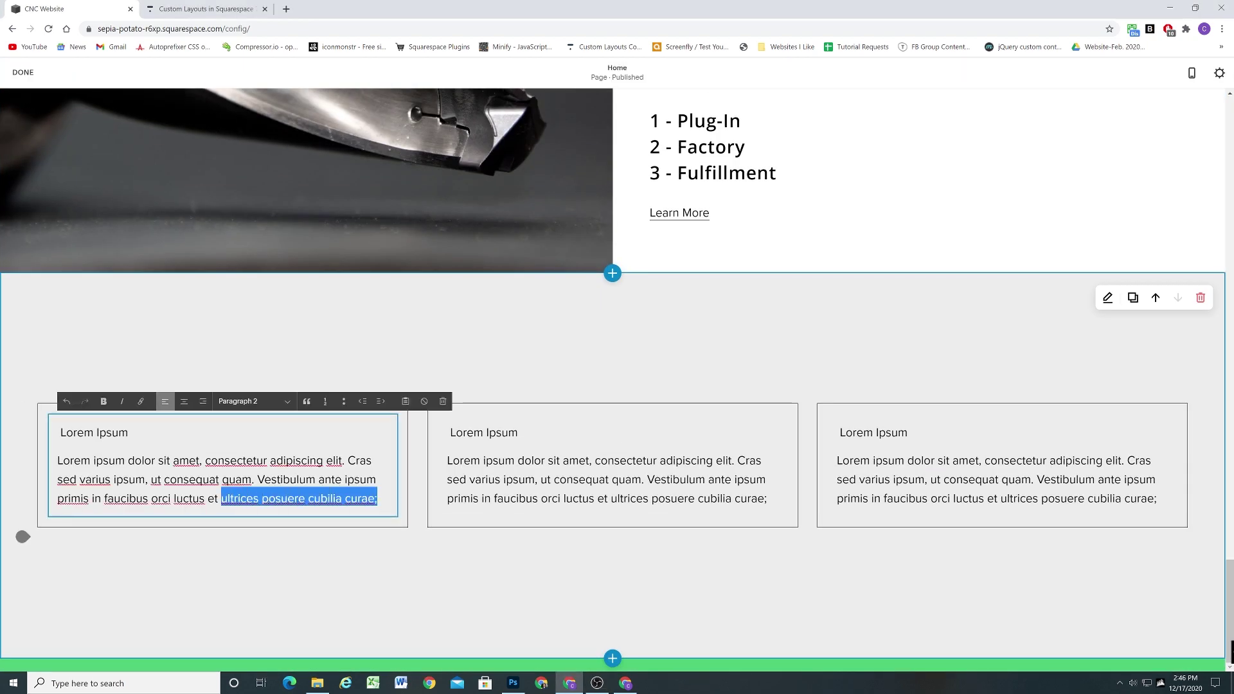
{"action": "left_click", "coordinate": [378, 499]}
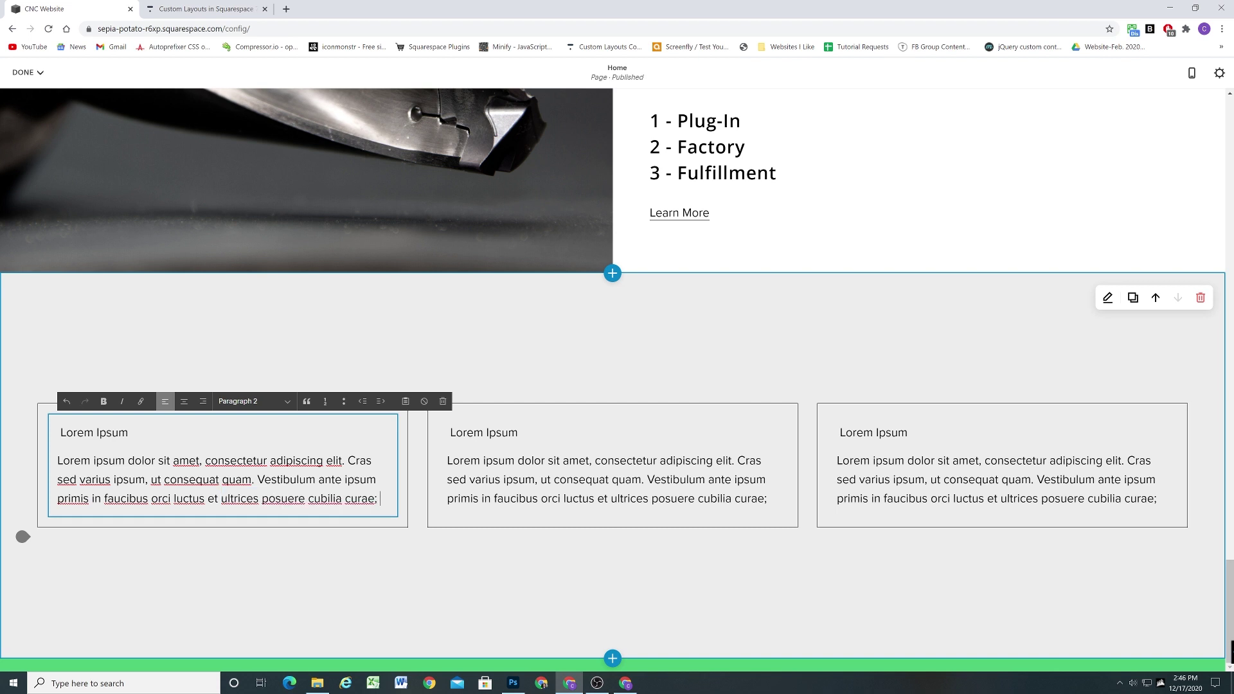
{"action": "type", "text": "ultrices posuere cubilia curae;"}
{"action": "type", "text": "ultrices posuere cubilia curae;"}
{"action": "type", "text": "ultrices posuere cubilia curae;"}
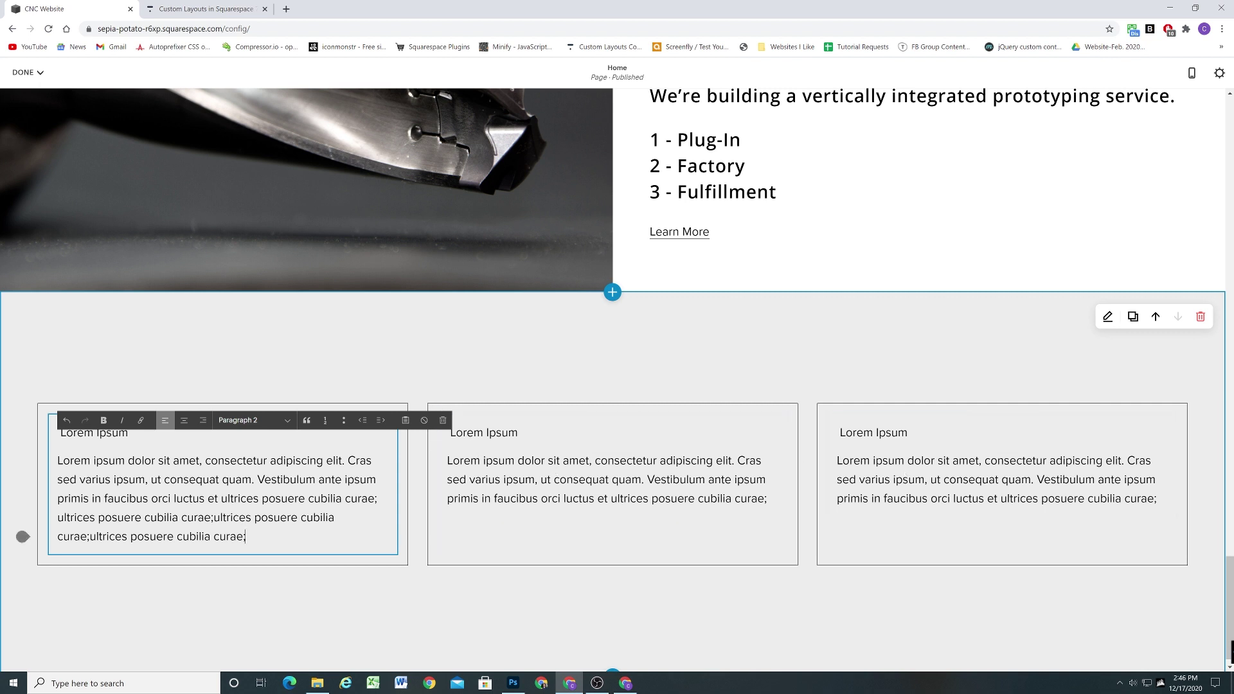
{"action": "left_click", "coordinate": [409, 604]}
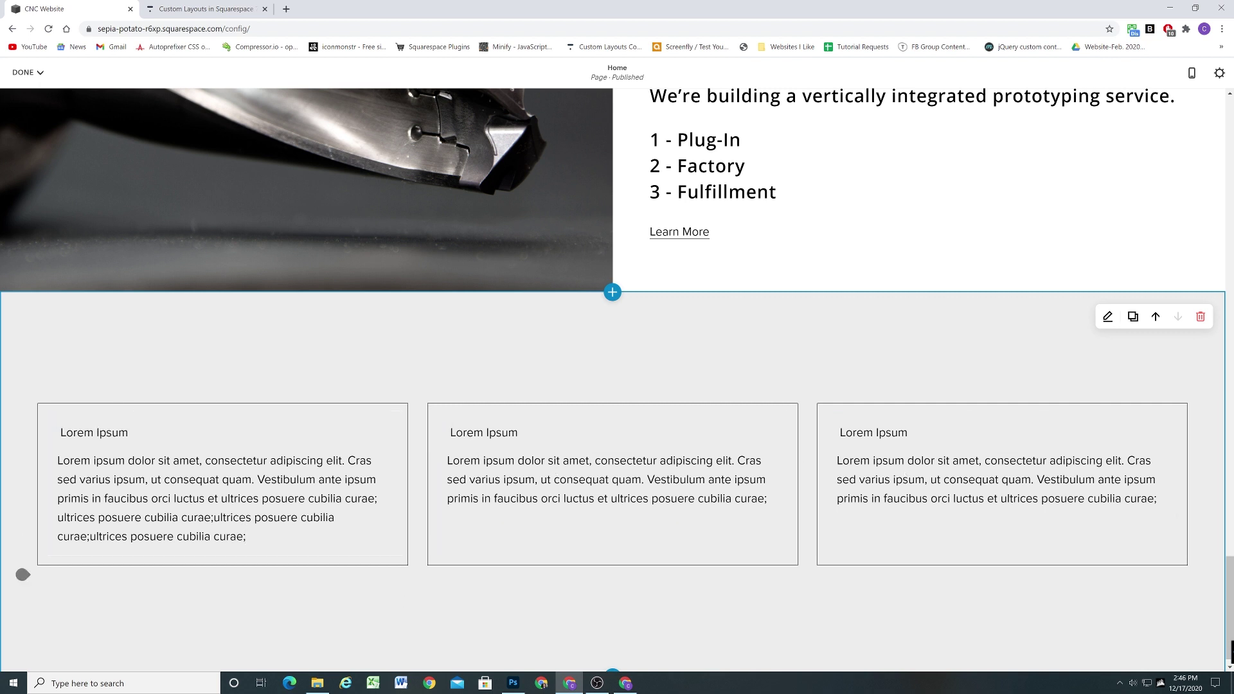
Add a medium, centered "Learn more" button below the text in the first box.
{"action": "left_click_drag", "start_coordinate": [196, 561], "coordinate": [49, 554]}
{"action": "left_click", "coordinate": [49, 554]}
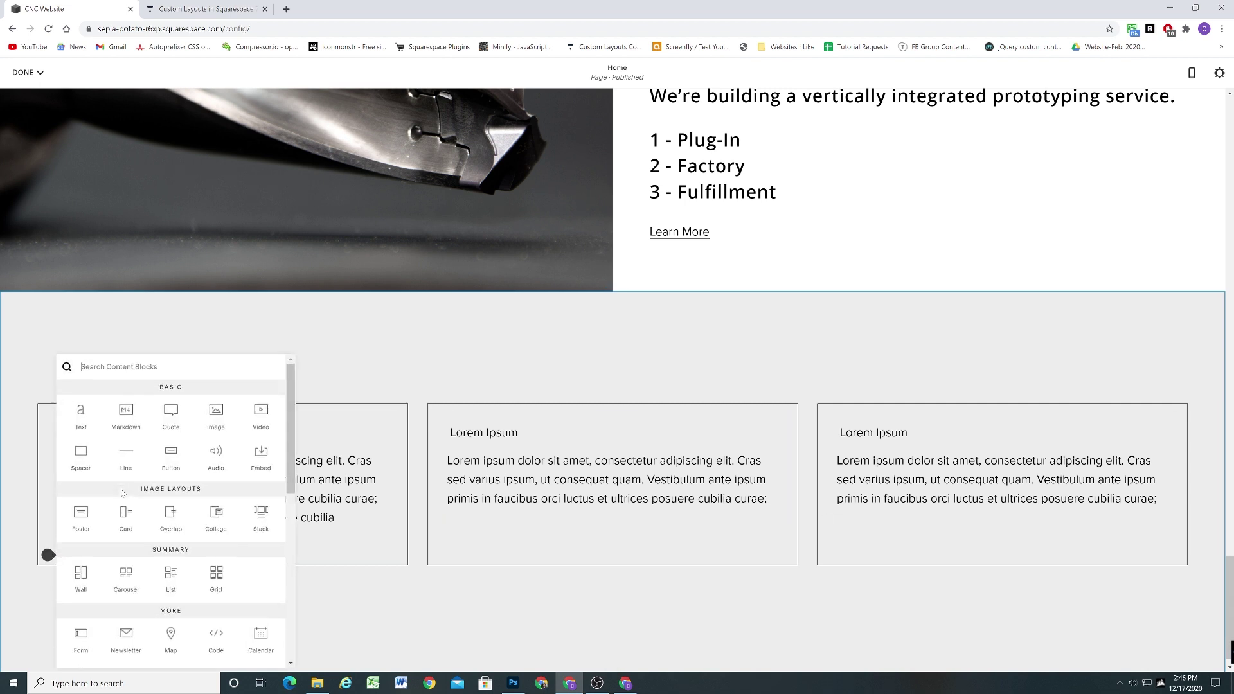
{"action": "left_click", "coordinate": [170, 458]}
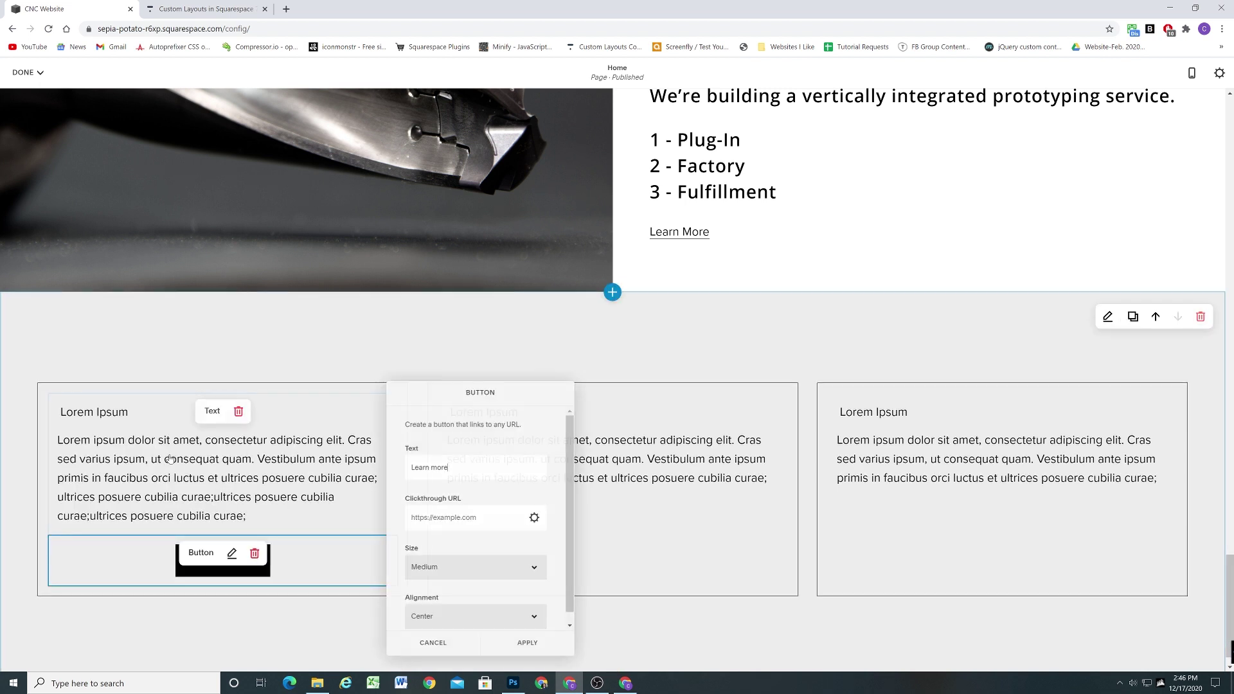
{"action": "left_click", "coordinate": [526, 642]}
Add matching "Learn more" buttons below the text in the second and third boxes.
{"action": "left_click", "coordinate": [437, 497]}
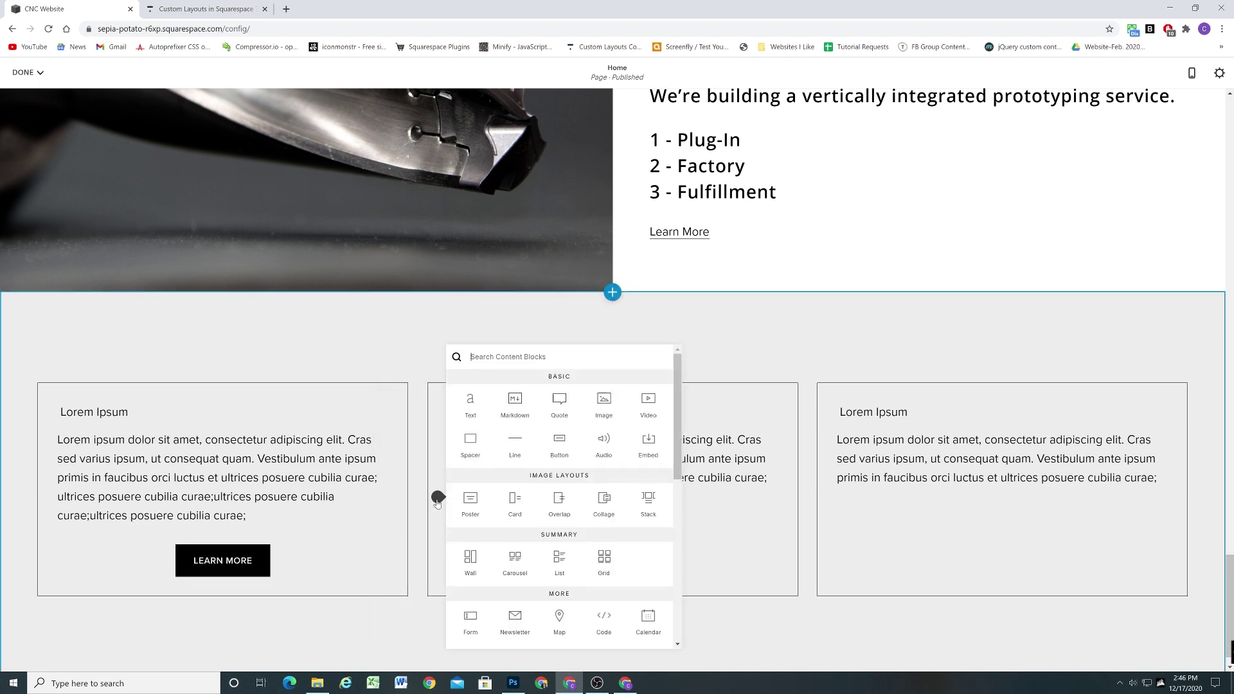
{"action": "left_click", "coordinate": [556, 451]}
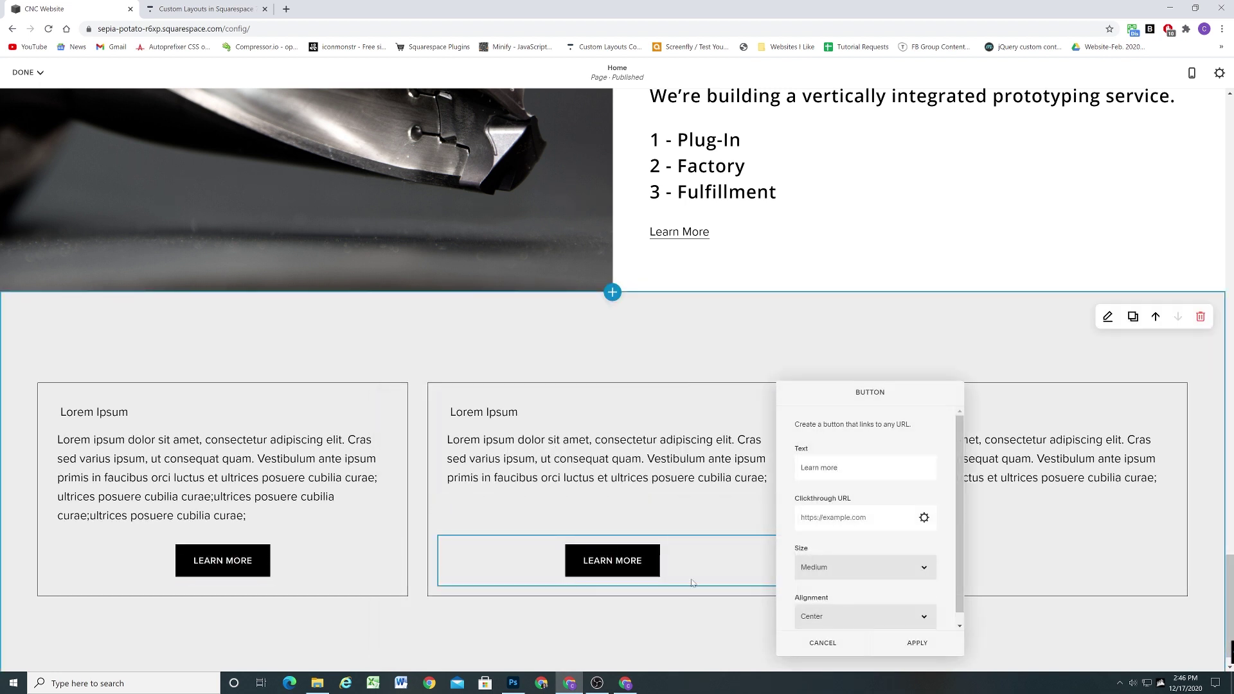
{"action": "left_click", "coordinate": [914, 640]}
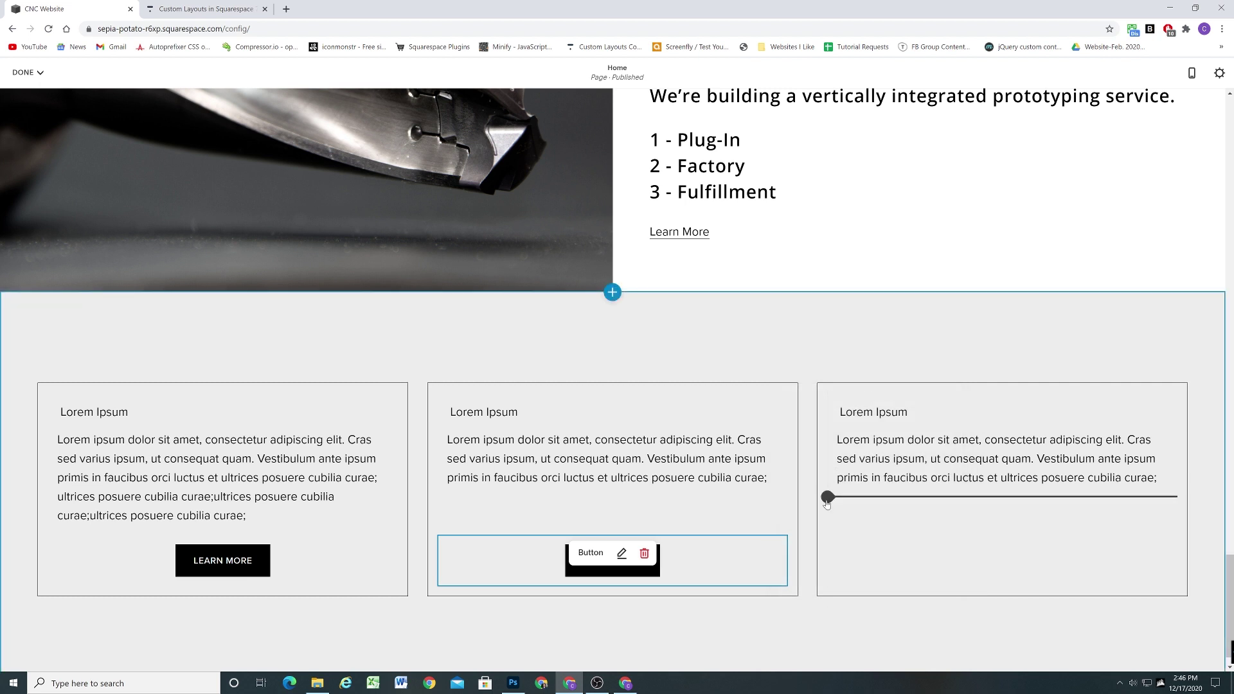
{"action": "left_click", "coordinate": [828, 497]}
{"action": "left_click", "coordinate": [952, 453]}
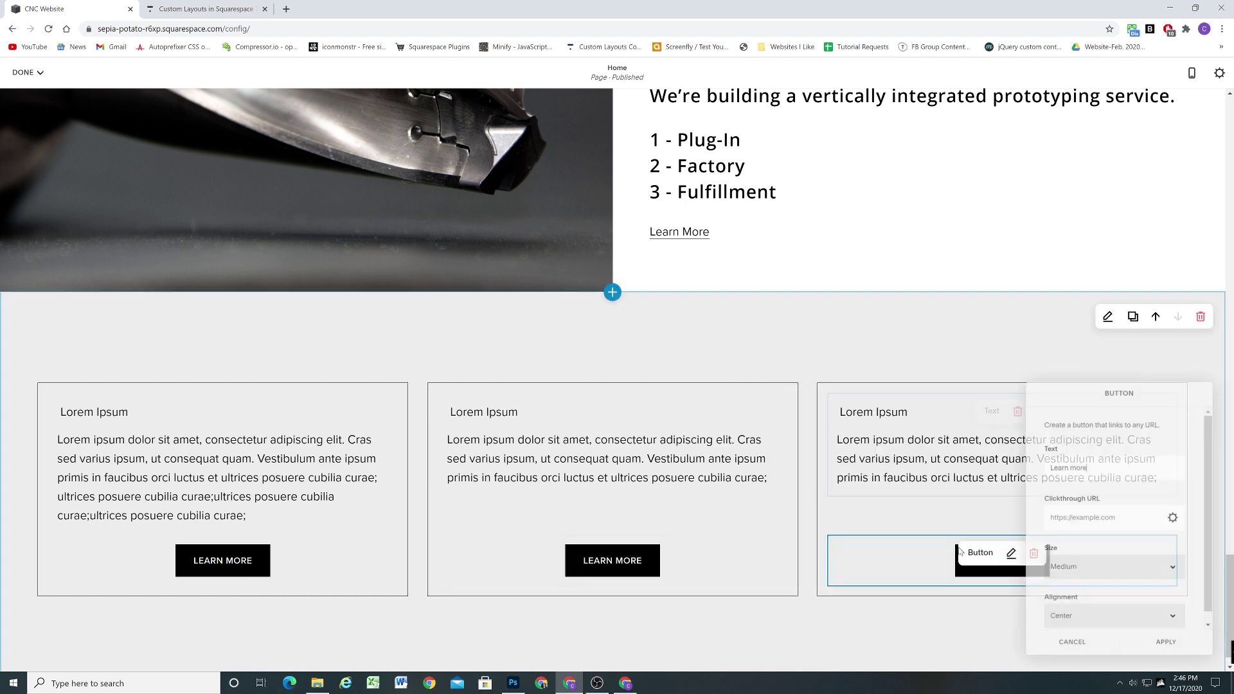
{"action": "left_click", "coordinate": [1157, 636]}
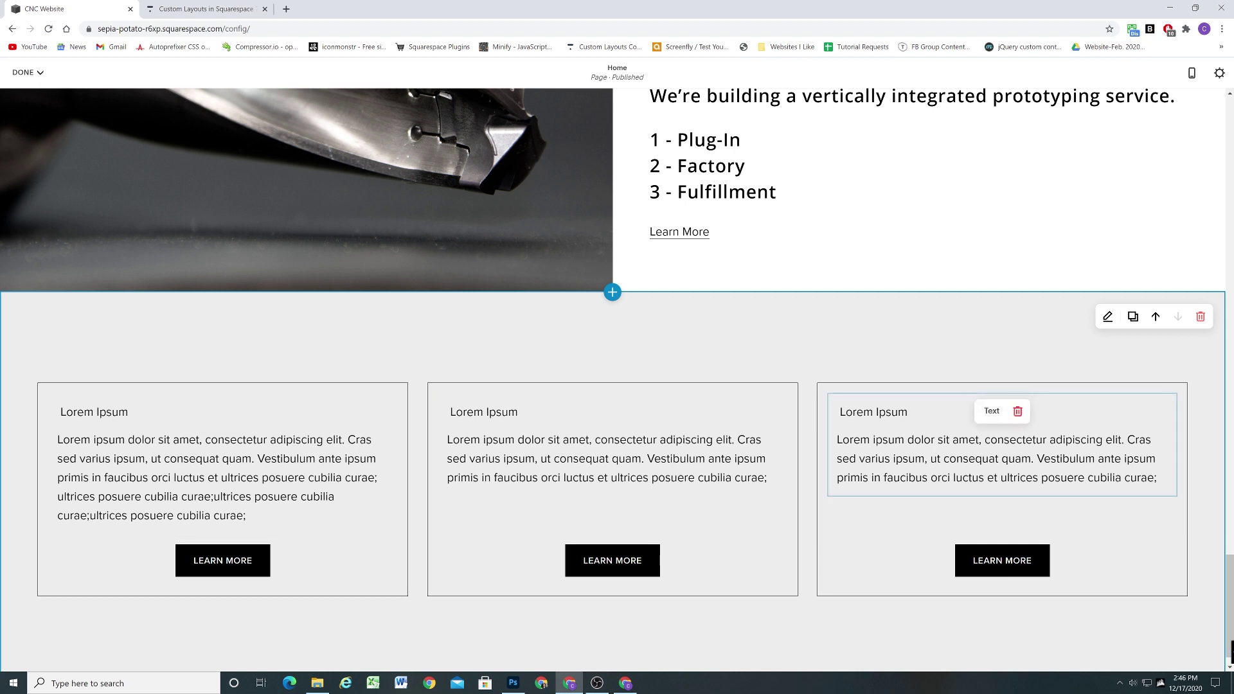
Shorten the third box's paragraph so that it ends after "ut consequat quam.".
{"action": "left_click_drag", "start_coordinate": [1032, 458], "coordinate": [1157, 477]}
{"action": "key", "text": "BackSpace"}
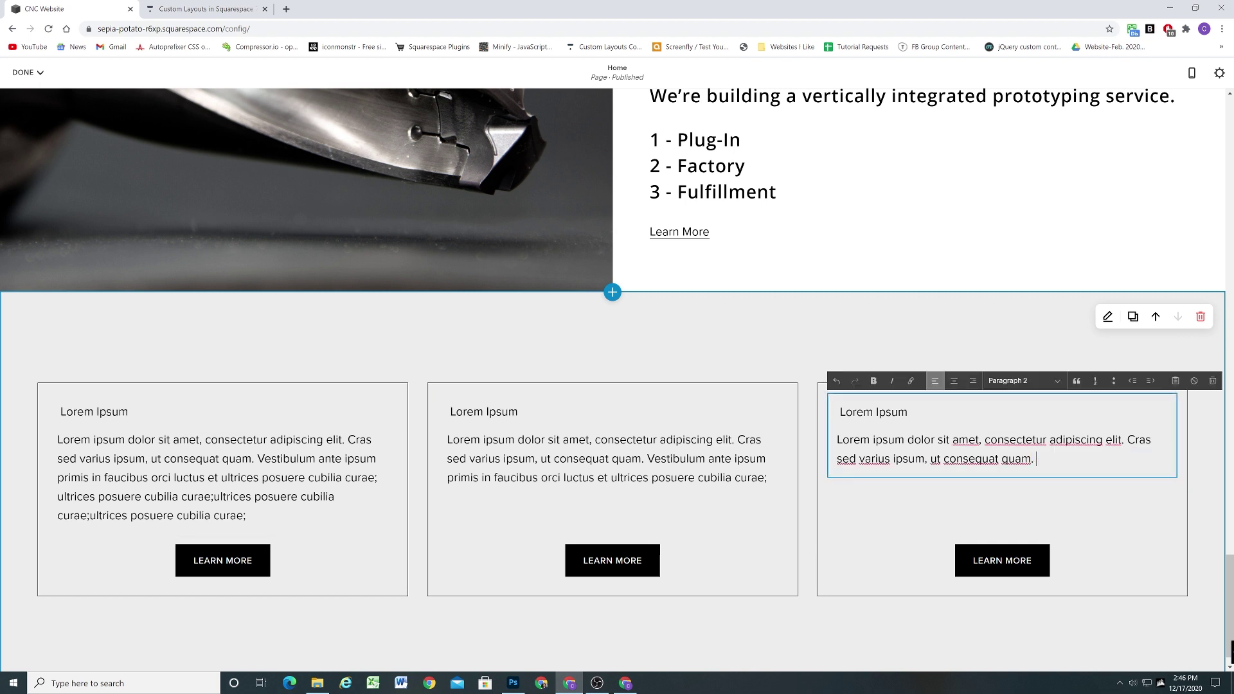
{"action": "left_click", "coordinate": [874, 632]}
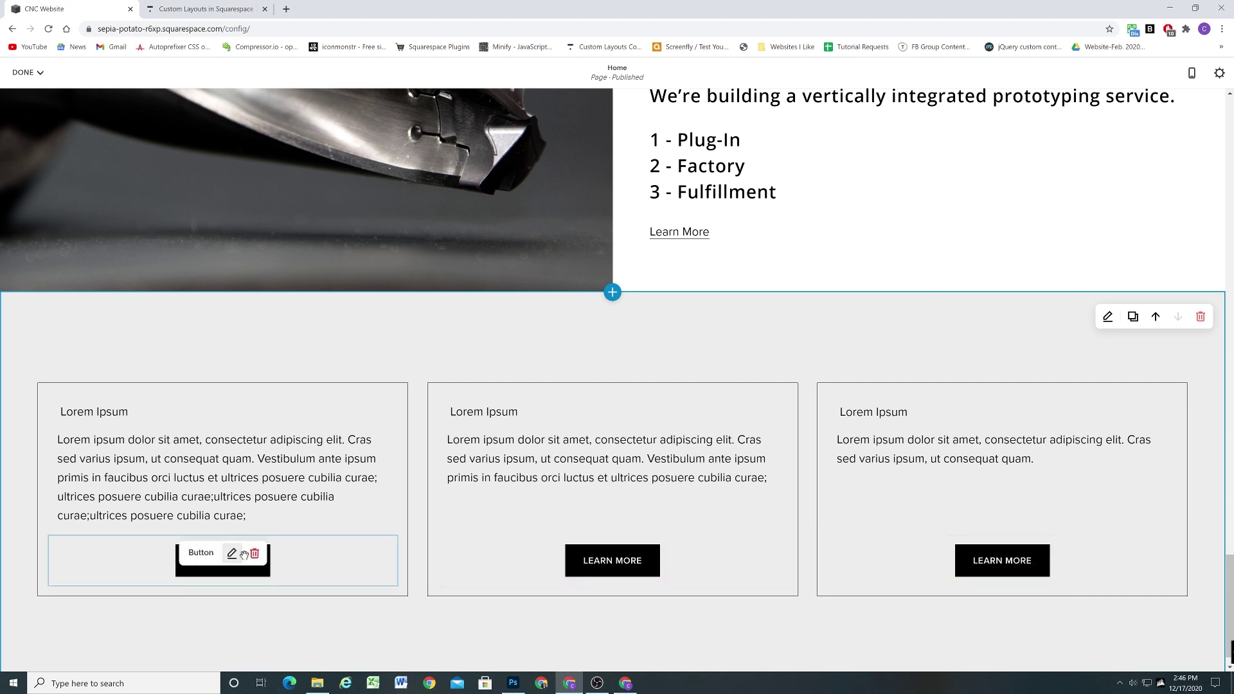
Delete the "Learn more" buttons from all three boxes.
{"action": "left_click", "coordinate": [254, 554]}
{"action": "left_click", "coordinate": [299, 560]}
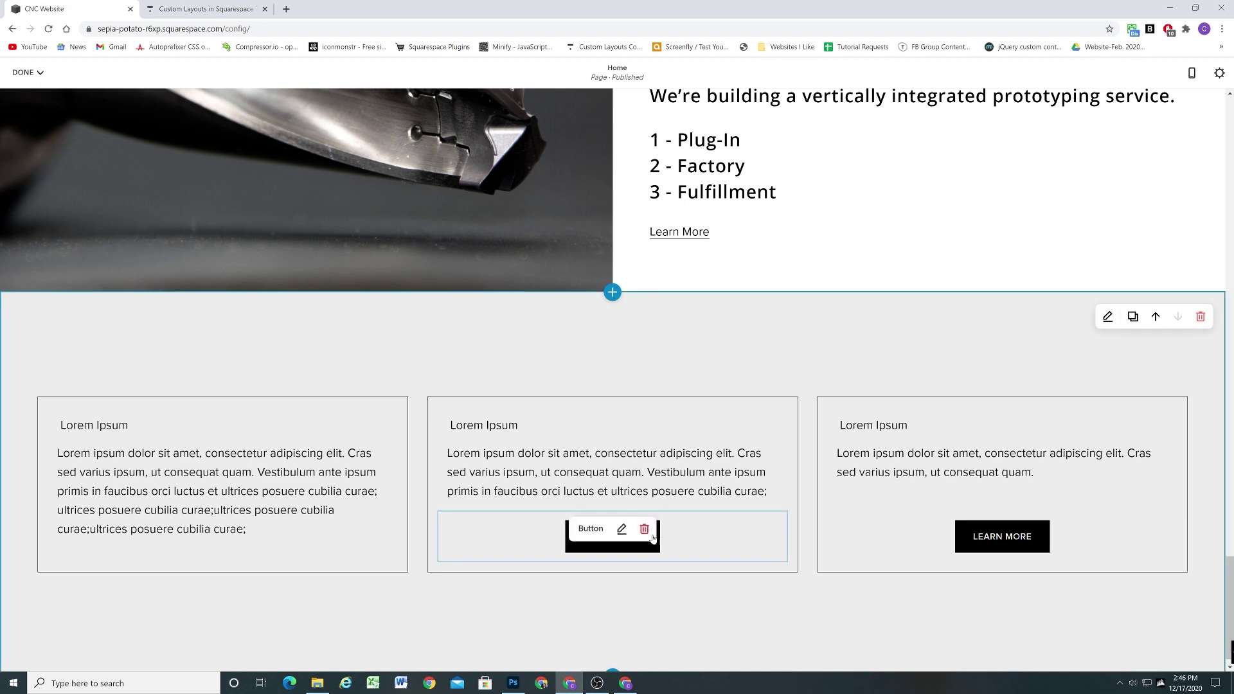
{"action": "left_click", "coordinate": [651, 536]}
{"action": "left_click", "coordinate": [686, 535]}
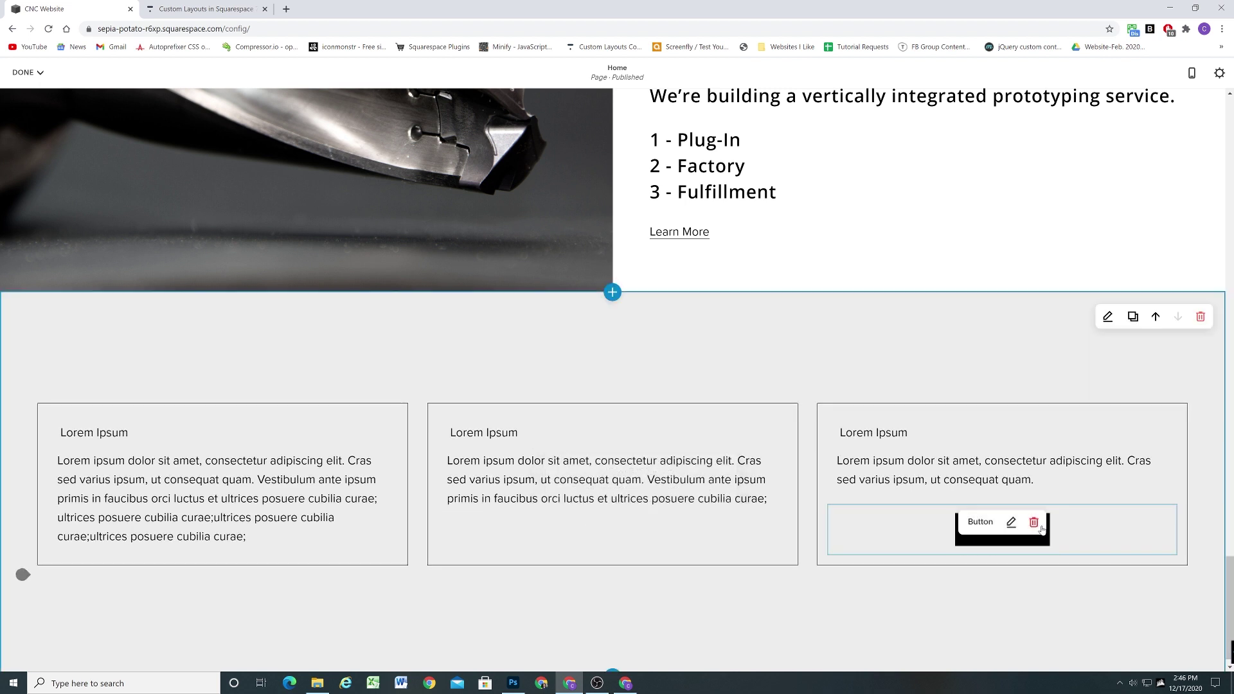
{"action": "left_click", "coordinate": [1033, 523]}
{"action": "left_click", "coordinate": [1078, 526]}
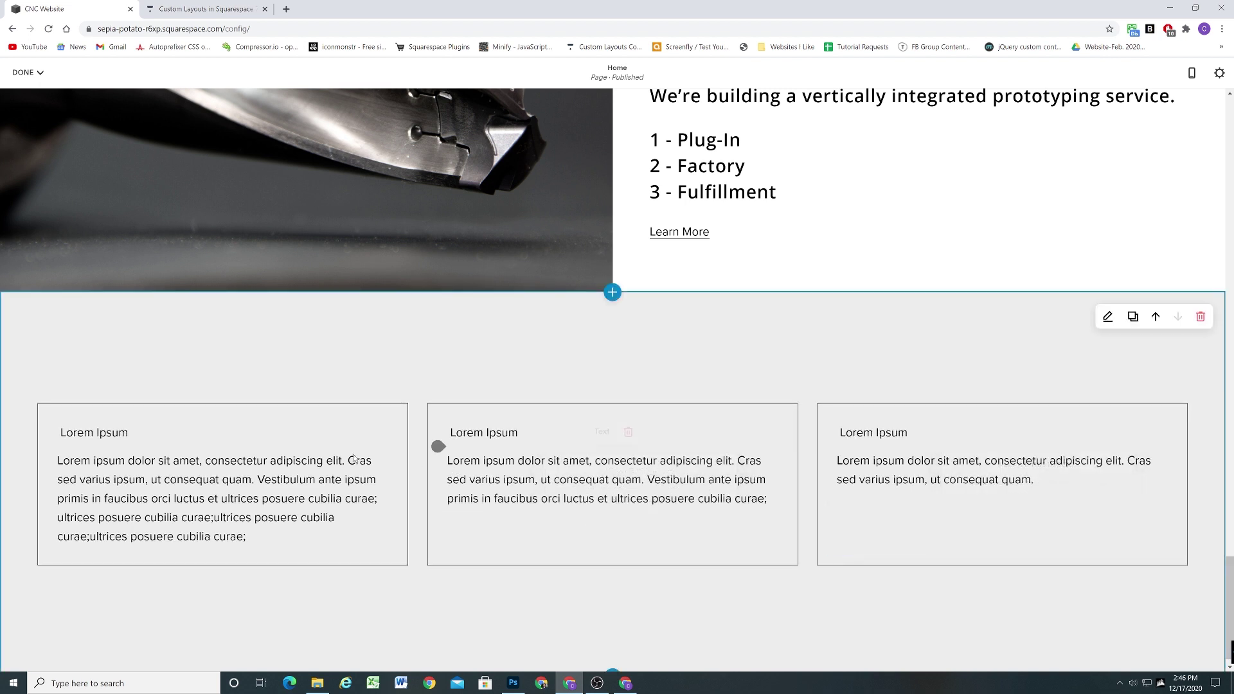
Save the homepage edits and open the full-window preview at the three bordered text boxes.
{"action": "left_click", "coordinate": [23, 72]}
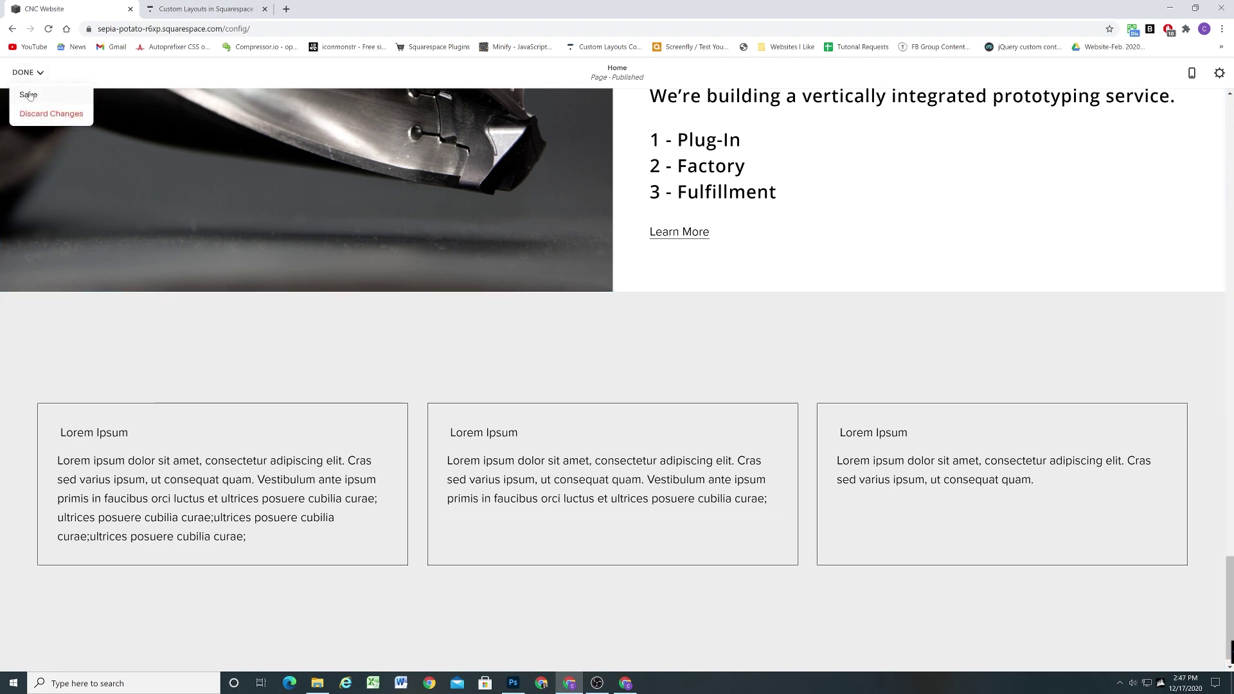
{"action": "left_click", "coordinate": [28, 95]}
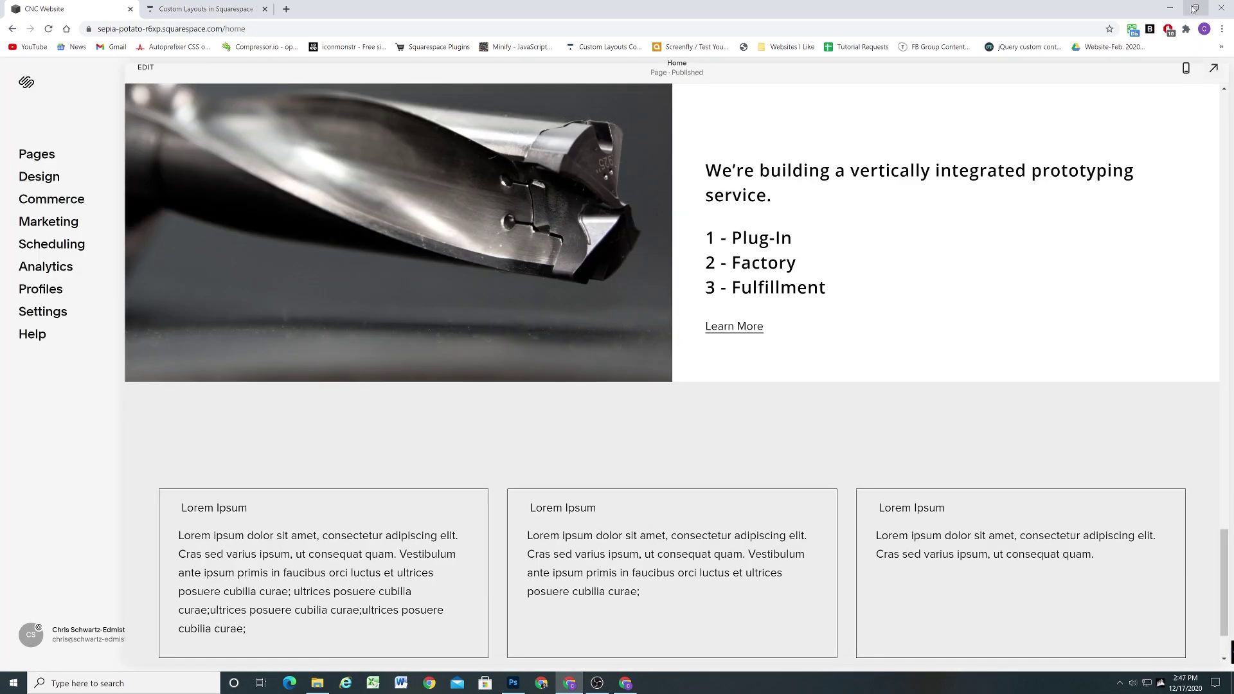
{"action": "left_click", "coordinate": [1214, 67]}
{"action": "scroll", "coordinate": [1091, 229], "scroll_direction": "down", "scroll_amount": 4}
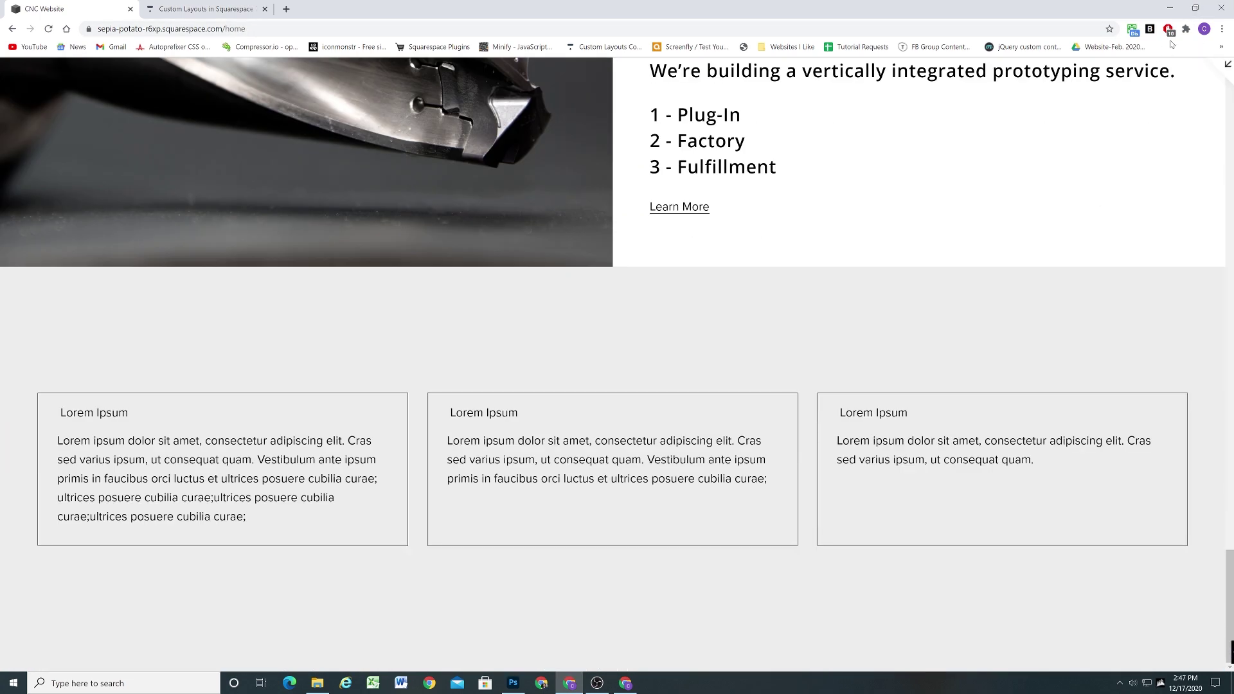
Check the responsive layout of the three bordered boxes at several browser window widths, from phone size to wide.
{"action": "left_click", "coordinate": [1193, 8]}
{"action": "left_click", "coordinate": [1178, 118]}
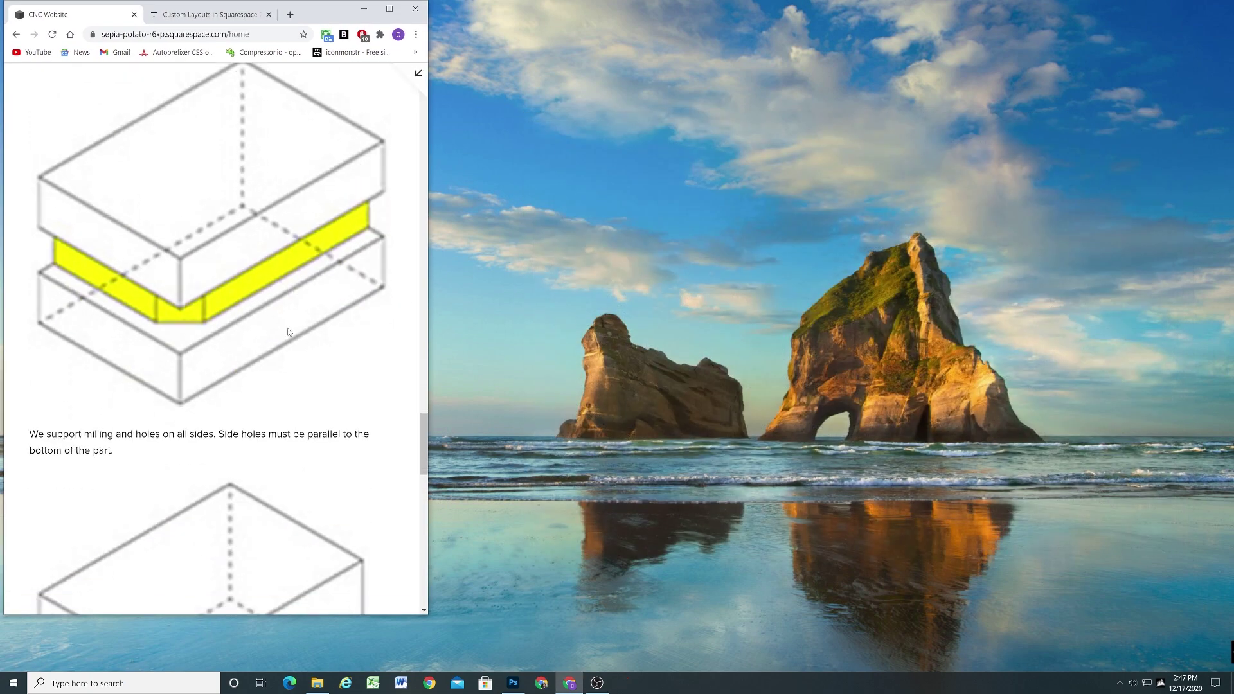
{"action": "scroll", "coordinate": [289, 332], "scroll_direction": "down", "scroll_amount": 15}
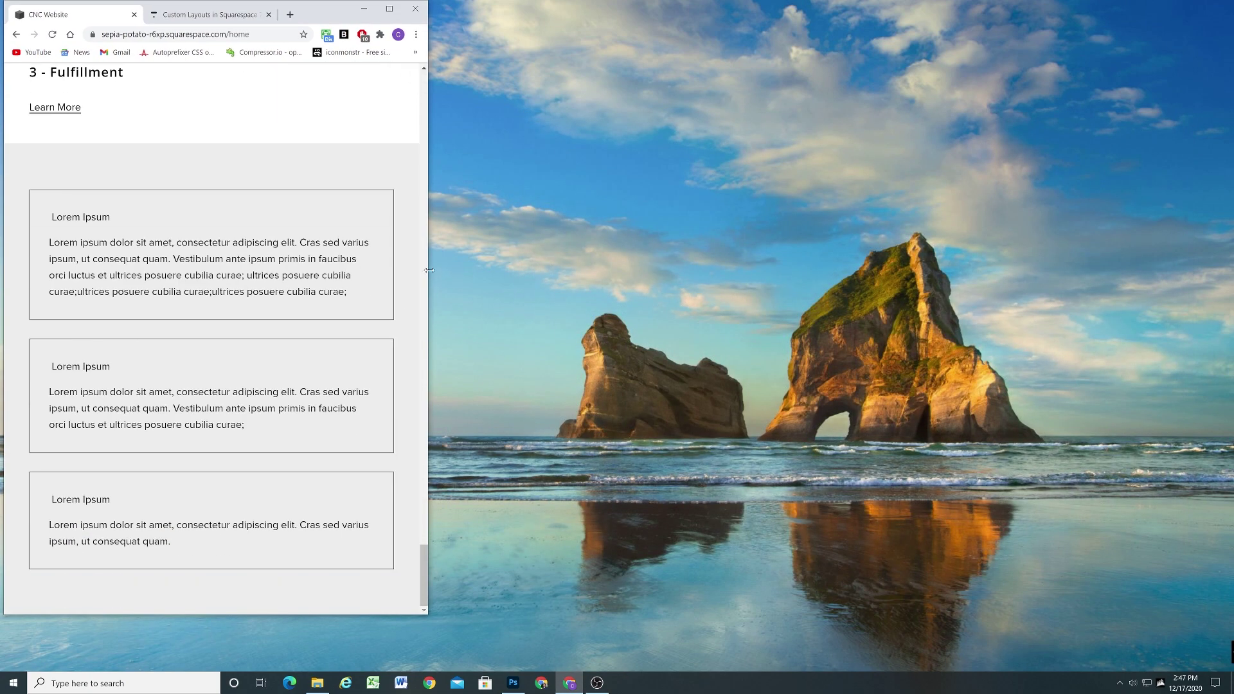
{"action": "left_click_drag", "start_coordinate": [429, 270], "coordinate": [636, 257]}
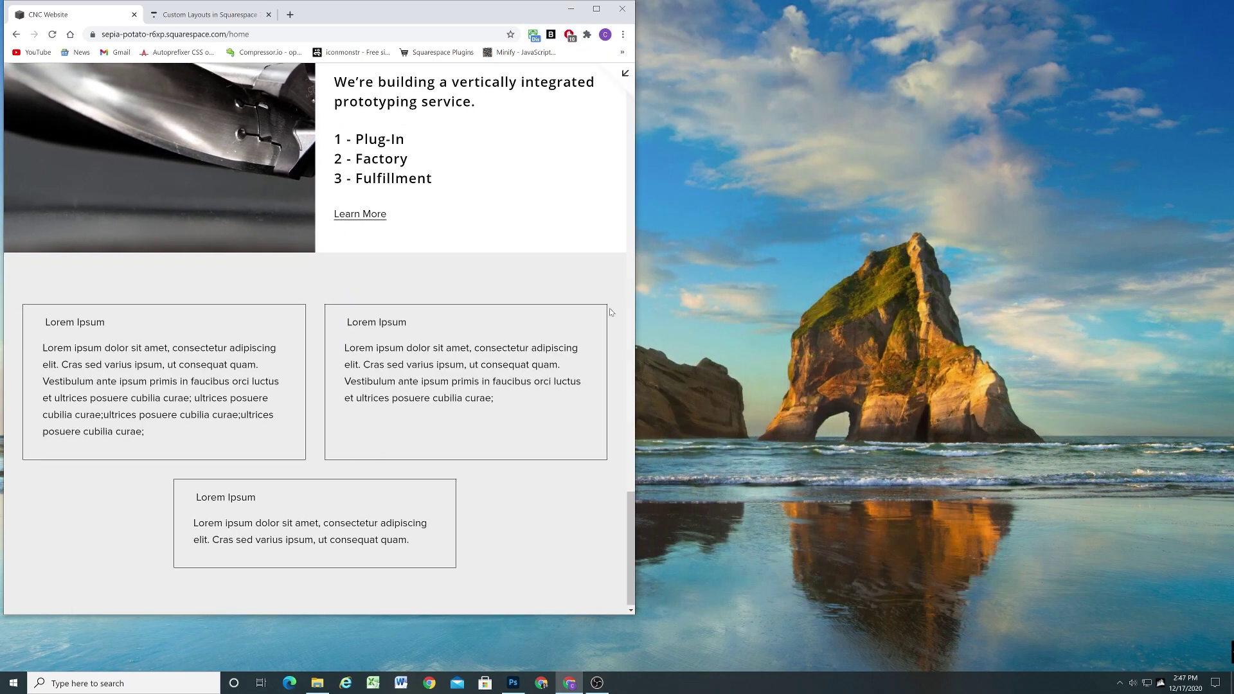
{"action": "left_click_drag", "start_coordinate": [637, 301], "coordinate": [250, 300]}
{"action": "scroll", "coordinate": [232, 317], "scroll_direction": "down", "scroll_amount": 5}
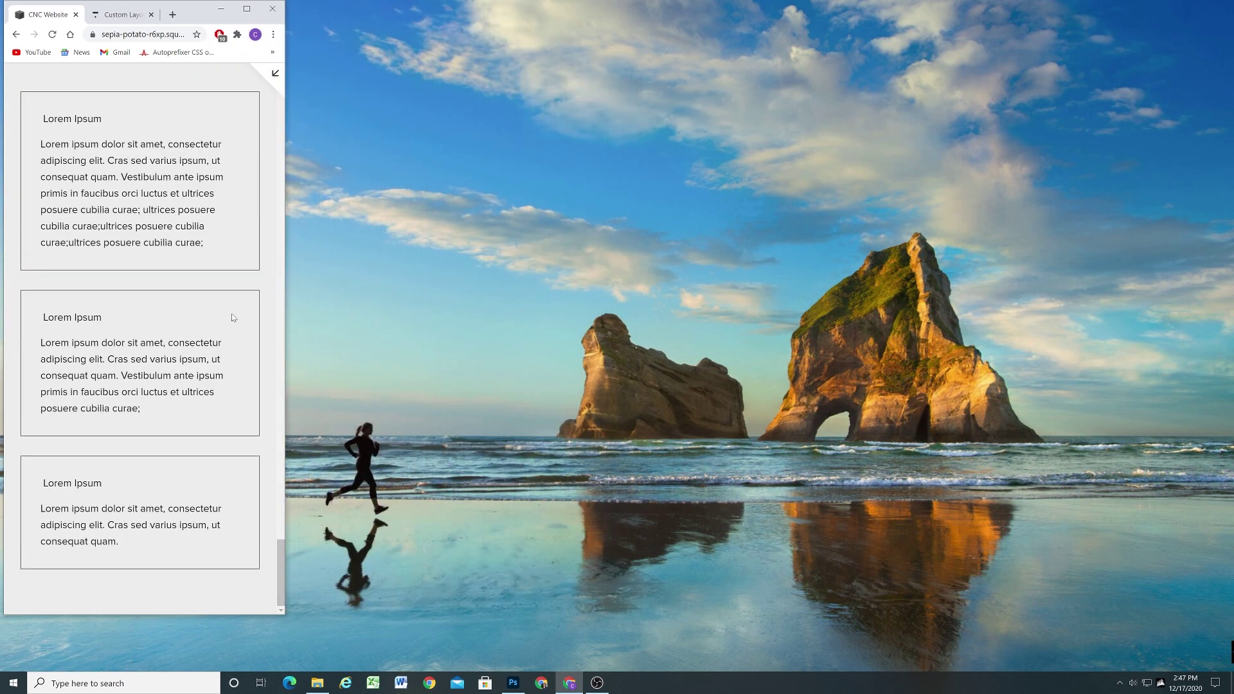
{"action": "scroll", "coordinate": [261, 320], "scroll_direction": "up", "scroll_amount": 3}
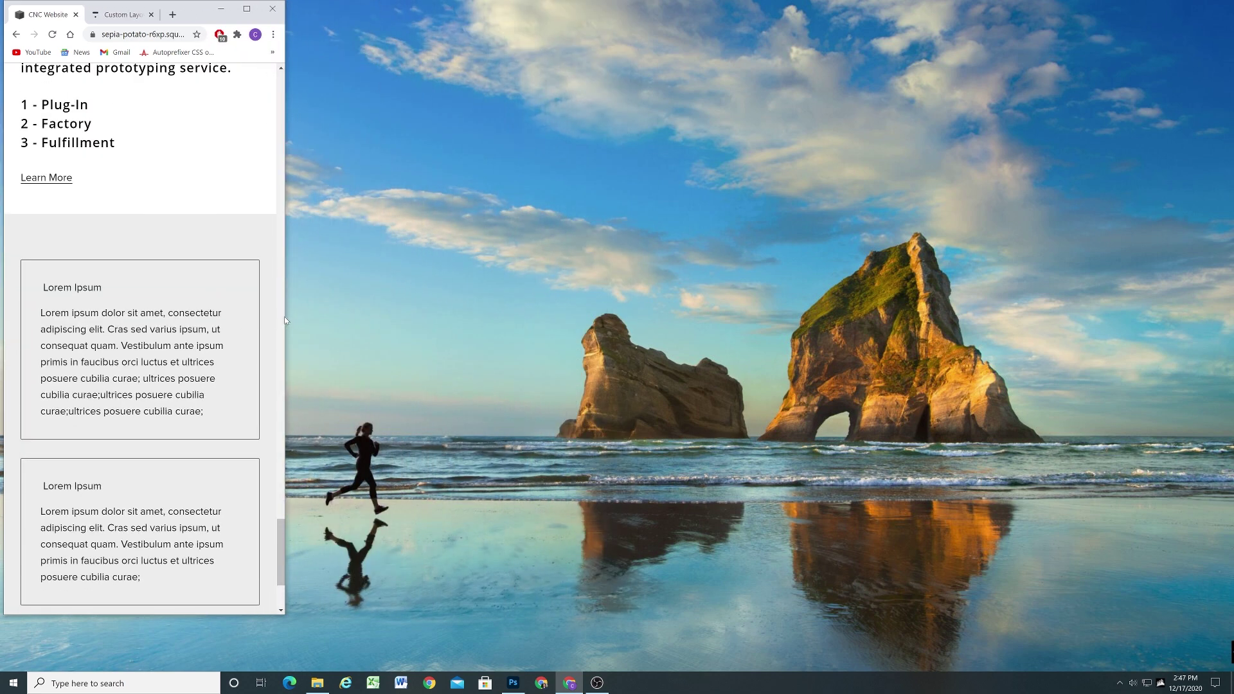
{"action": "left_click_drag", "start_coordinate": [286, 320], "coordinate": [1067, 304]}
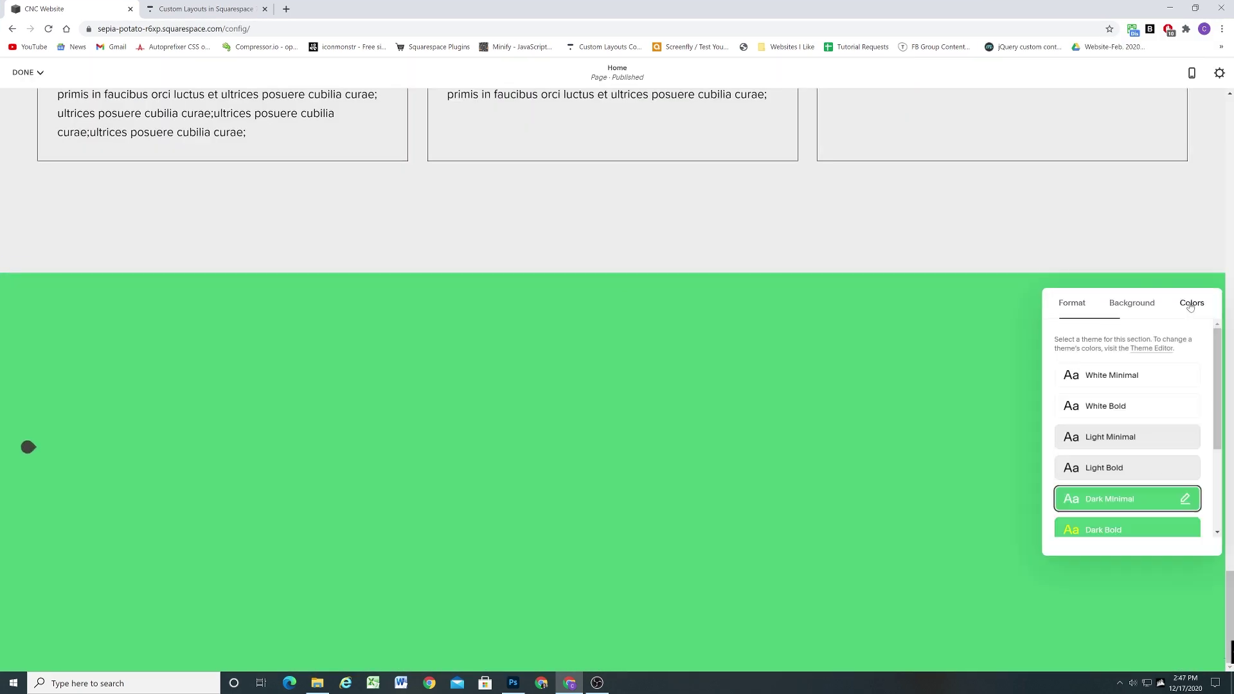
Apply the Black Minimal theme to the new section below the boxes and enter the quote beginning “Flexibility and speed means we can have exactly what we want”.
{"action": "scroll", "coordinate": [1125, 450], "scroll_direction": "down", "scroll_amount": 3}
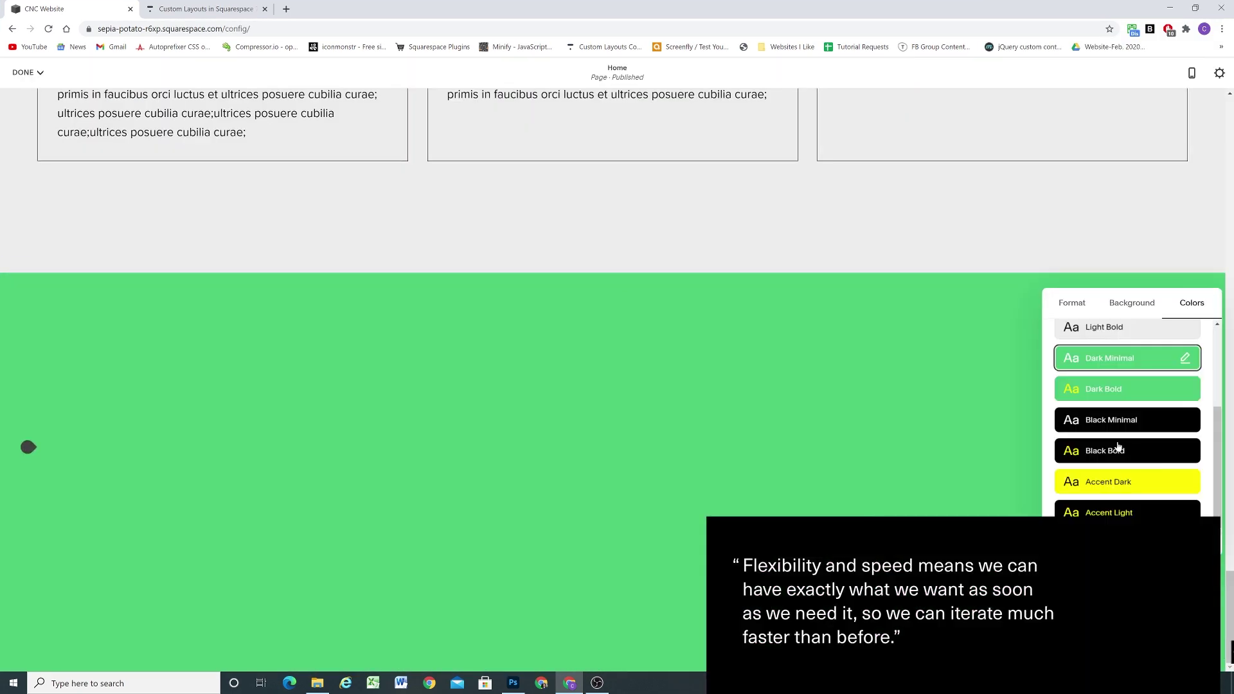
{"action": "left_click", "coordinate": [1122, 415]}
{"action": "type", "text": "“Flexibility and speed means we can have exactly what we want as soon as we need it, so we can iterate much faster than before.”"}
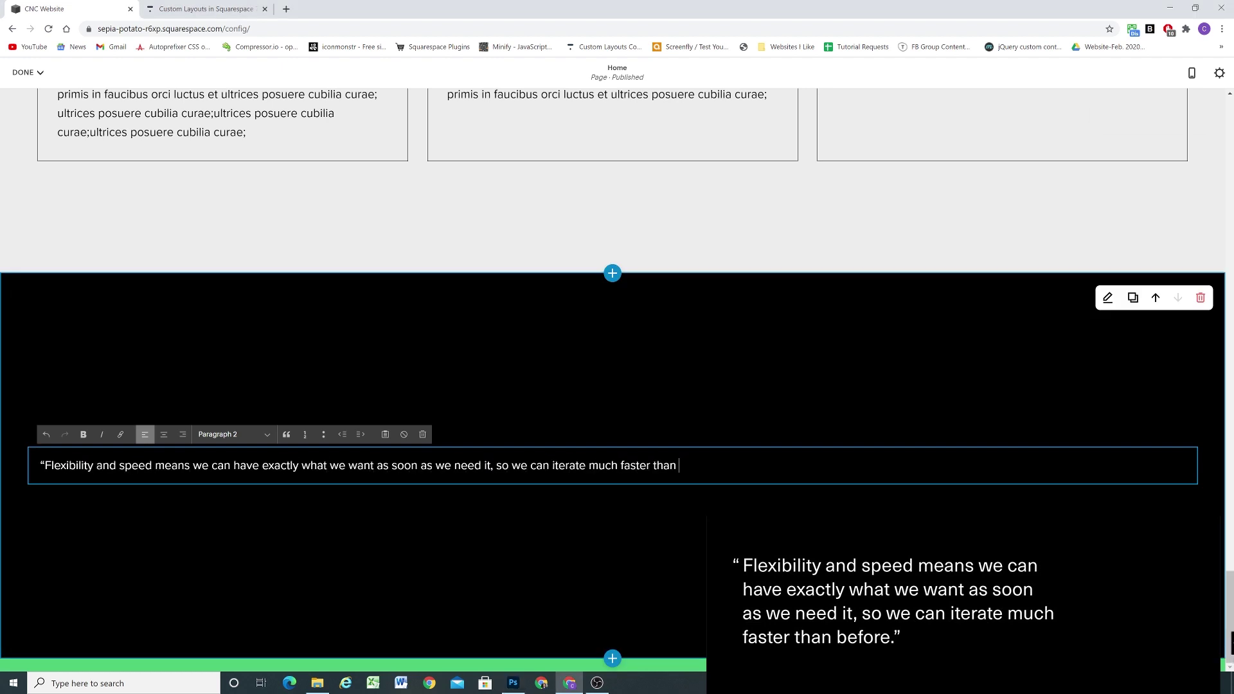
Format the quote as a large heading and set its section height to 48 and content width to 63.
{"action": "key", "text": "ctrl+a"}
{"action": "left_click", "coordinate": [1107, 298]}
{"action": "left_click", "coordinate": [1190, 352]}
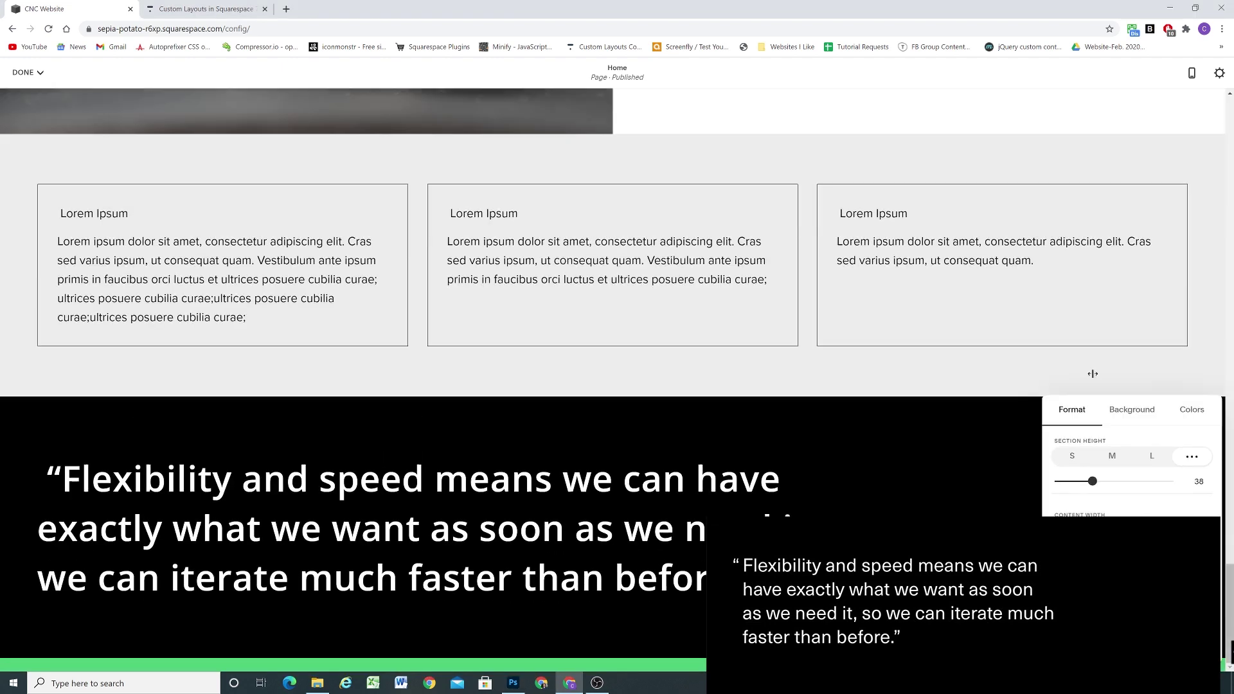
{"action": "left_click", "coordinate": [1191, 522]}
{"action": "left_click_drag", "start_coordinate": [1104, 547], "coordinate": [1110, 548]}
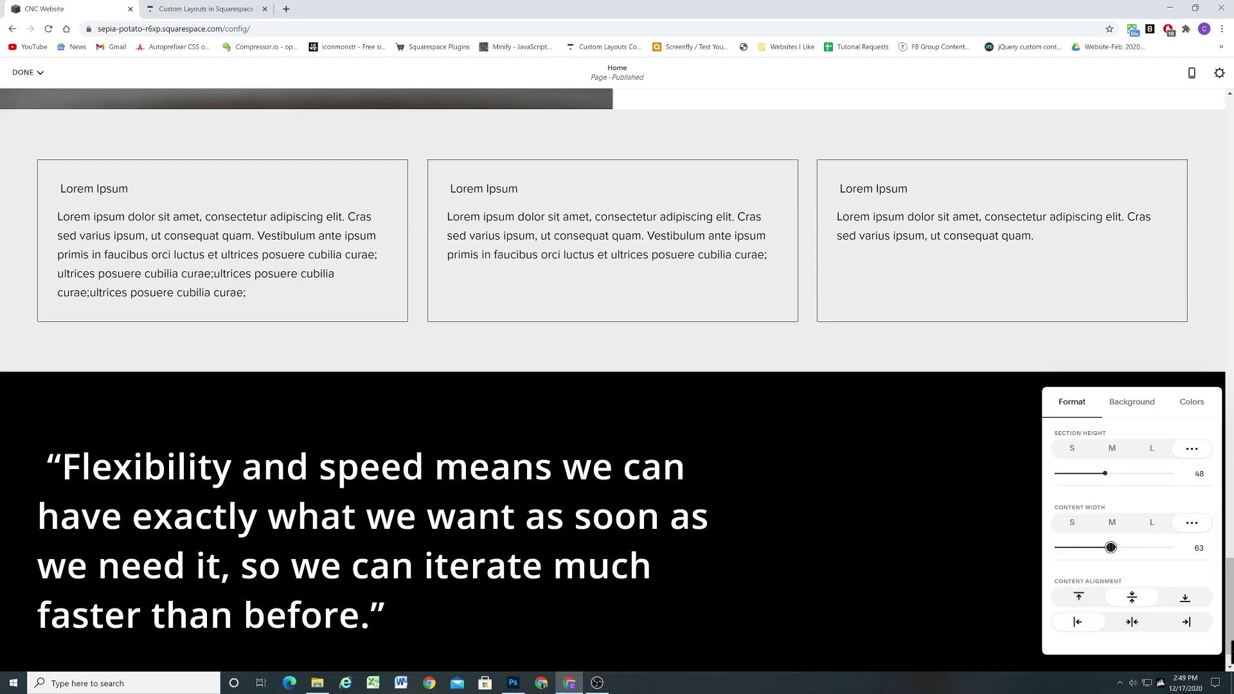
Switch to Photoshop and scale the drawing in 1_final.jpg about its centre to about 49%.
{"action": "scroll", "coordinate": [424, 284], "scroll_direction": "down", "scroll_amount": 15}
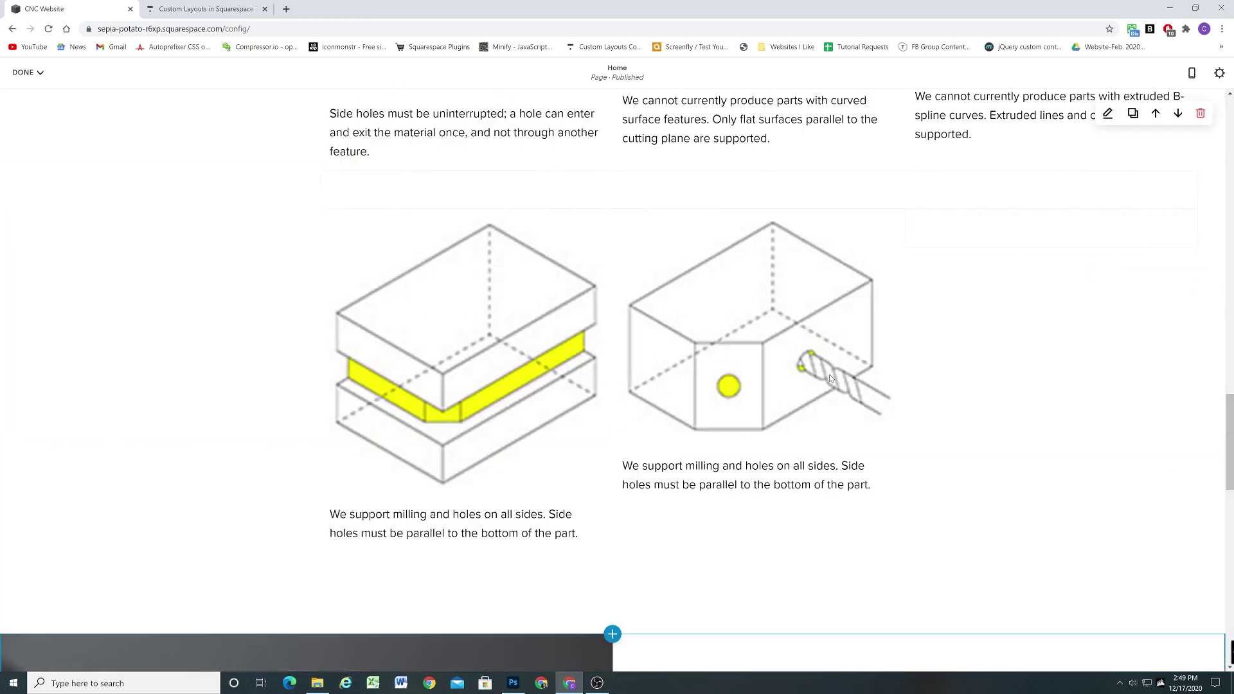
{"action": "scroll", "coordinate": [527, 359], "scroll_direction": "up", "scroll_amount": 2}
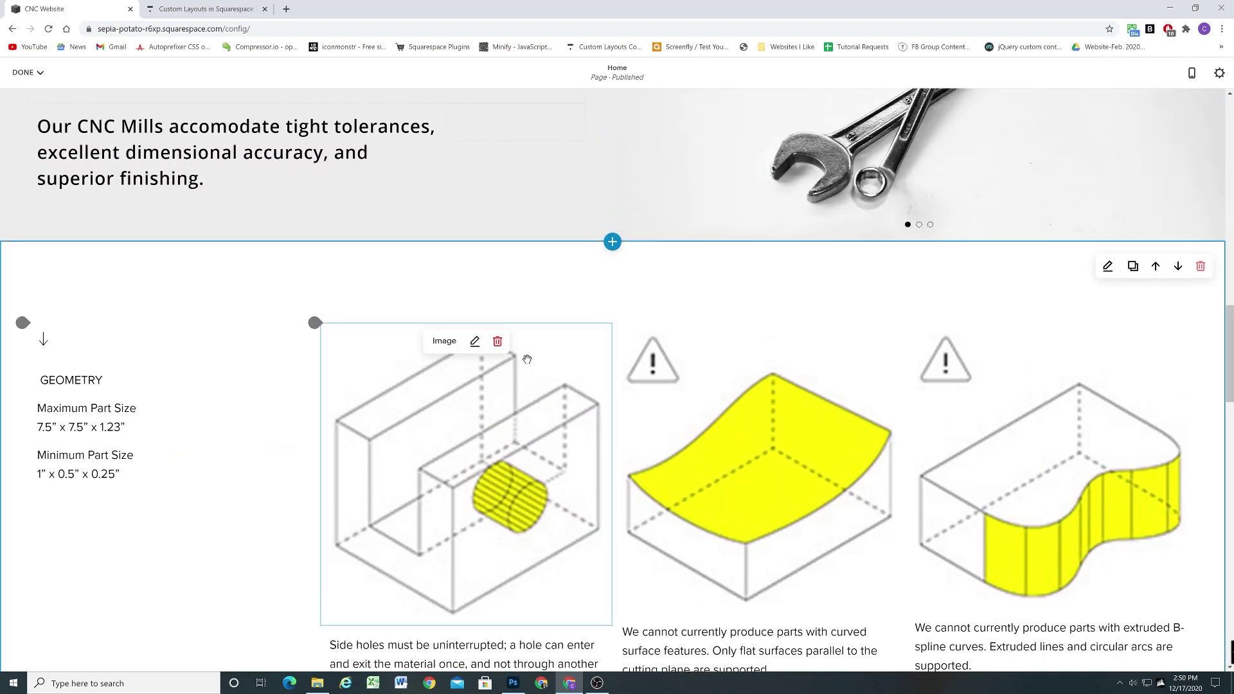
{"action": "scroll", "coordinate": [546, 378], "scroll_direction": "down", "scroll_amount": 3}
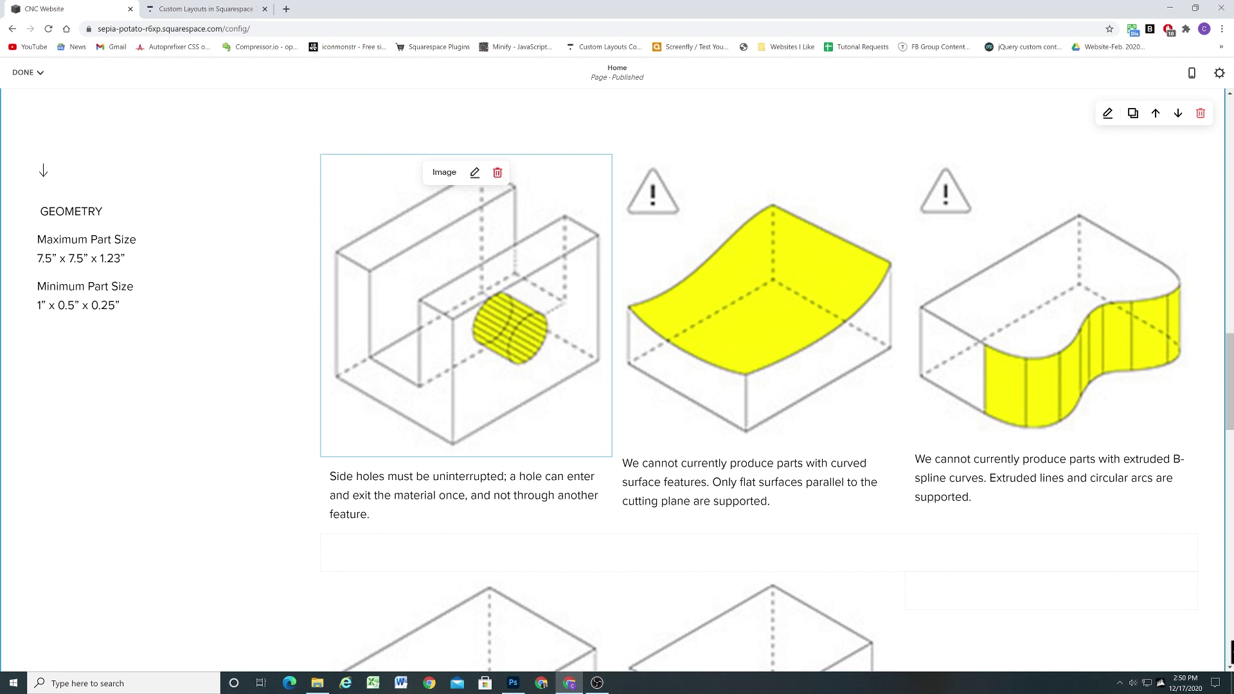
{"action": "key", "text": "alt+Tab"}
{"action": "key", "text": "ctrl+t"}
{"action": "left_click_drag", "start_coordinate": [646, 257], "coordinate": [596, 309]}
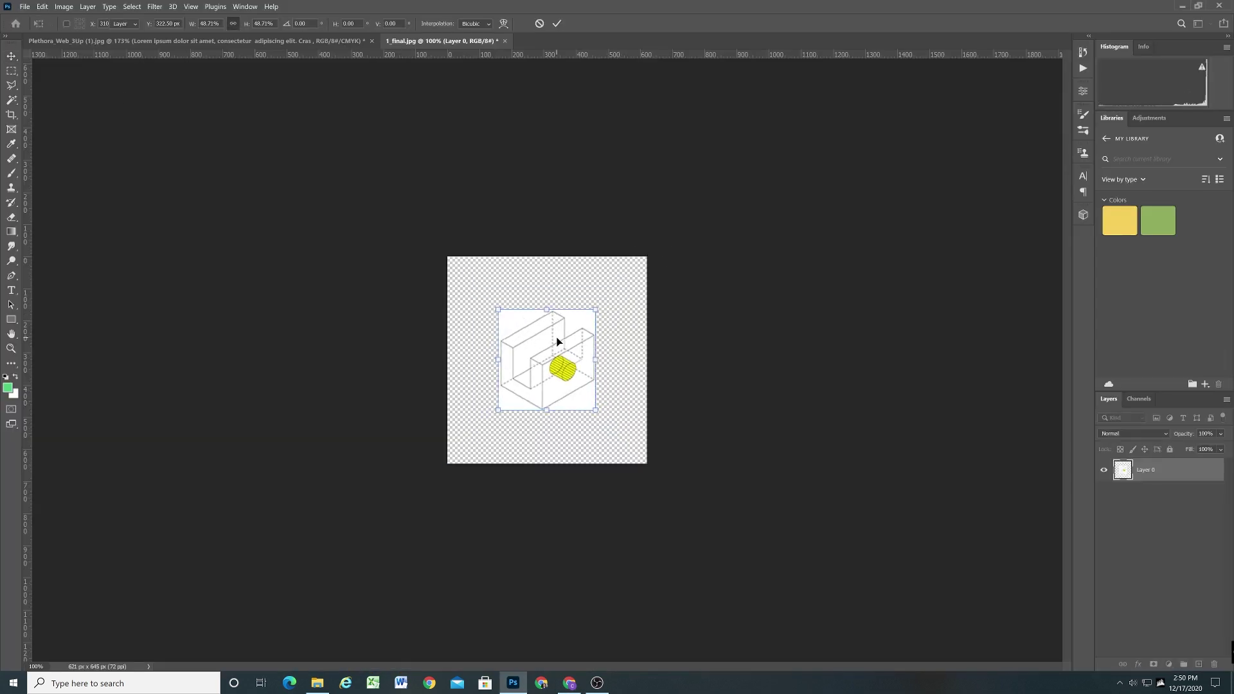
{"action": "key", "text": "Return"}
Add a new layer beneath the scaled drawing and fill it with white.
{"action": "key", "text": "ctrl+shift+alt+n"}
{"action": "key", "text": "x"}
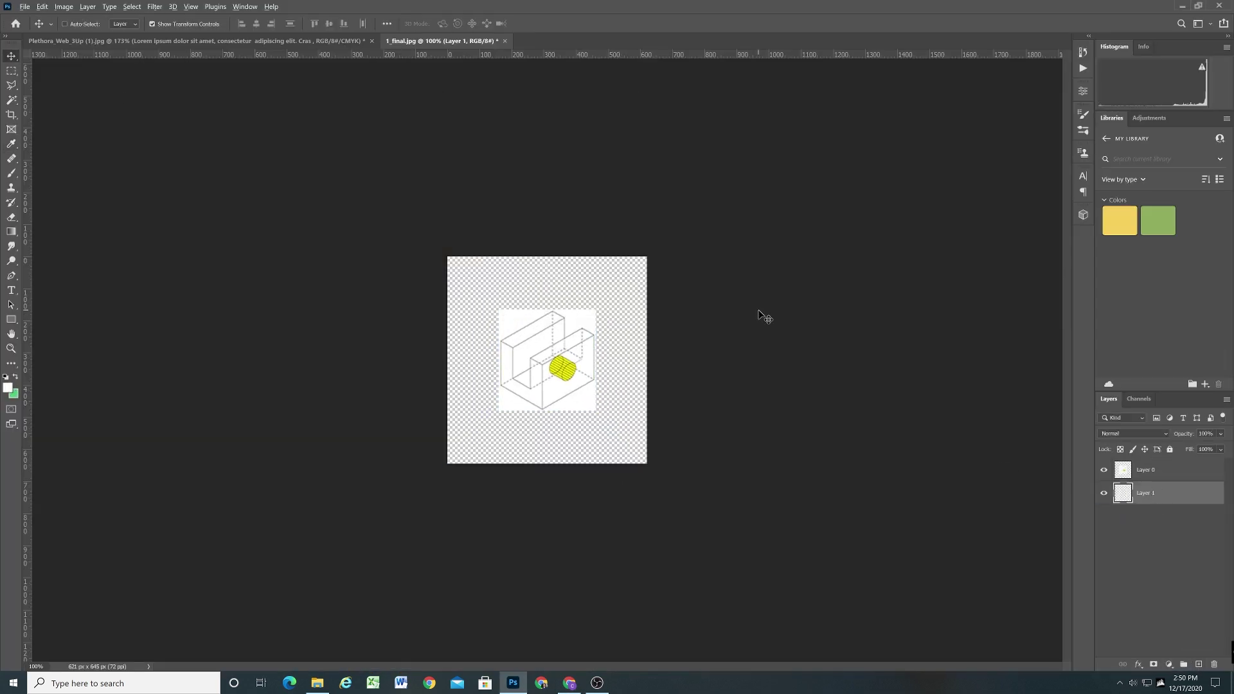
{"action": "key", "text": "alt+BackSpace"}
Crop the canvas above and below the drawing to a height of about 349 px, keeping the full width.
{"action": "key", "text": "c"}
{"action": "left_click_drag", "start_coordinate": [547, 464], "coordinate": [541, 442]}
{"action": "left_click_drag", "start_coordinate": [547, 257], "coordinate": [558, 304]}
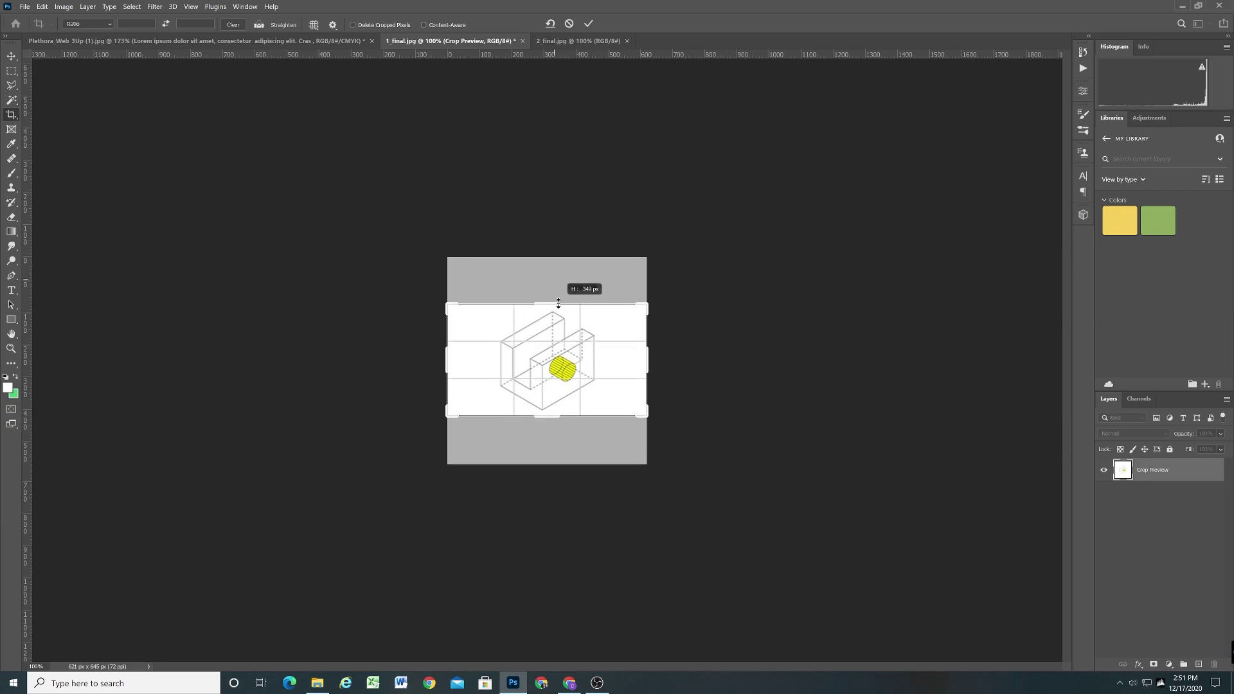
{"action": "key", "text": "Return"}
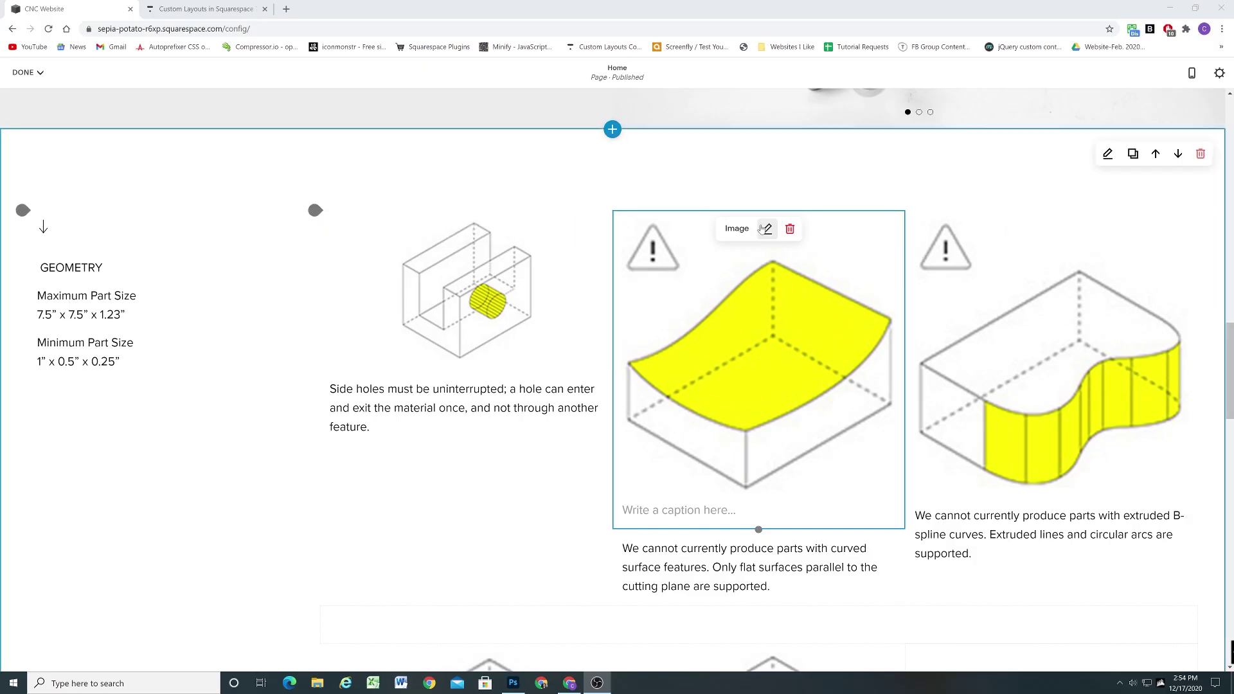
In the Squarespace geometry section, replace the curved-surface image with the file 2_final_small.
{"action": "left_click", "coordinate": [766, 229]}
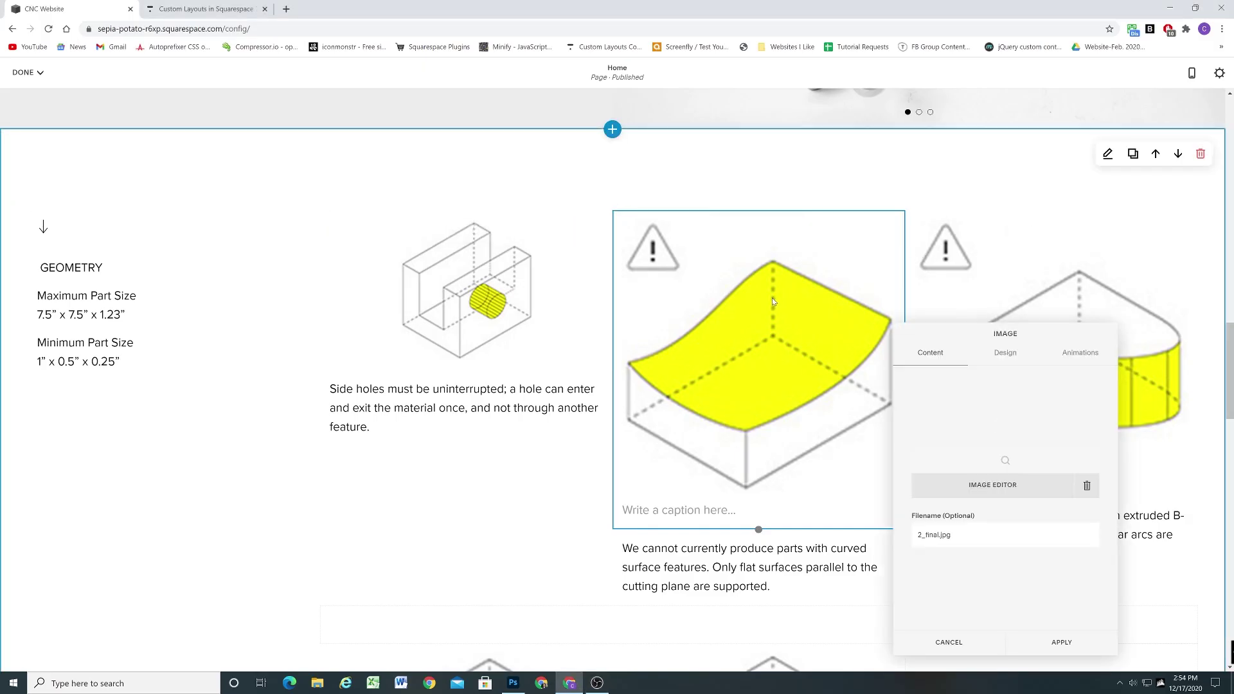
{"action": "left_click", "coordinate": [1088, 487]}
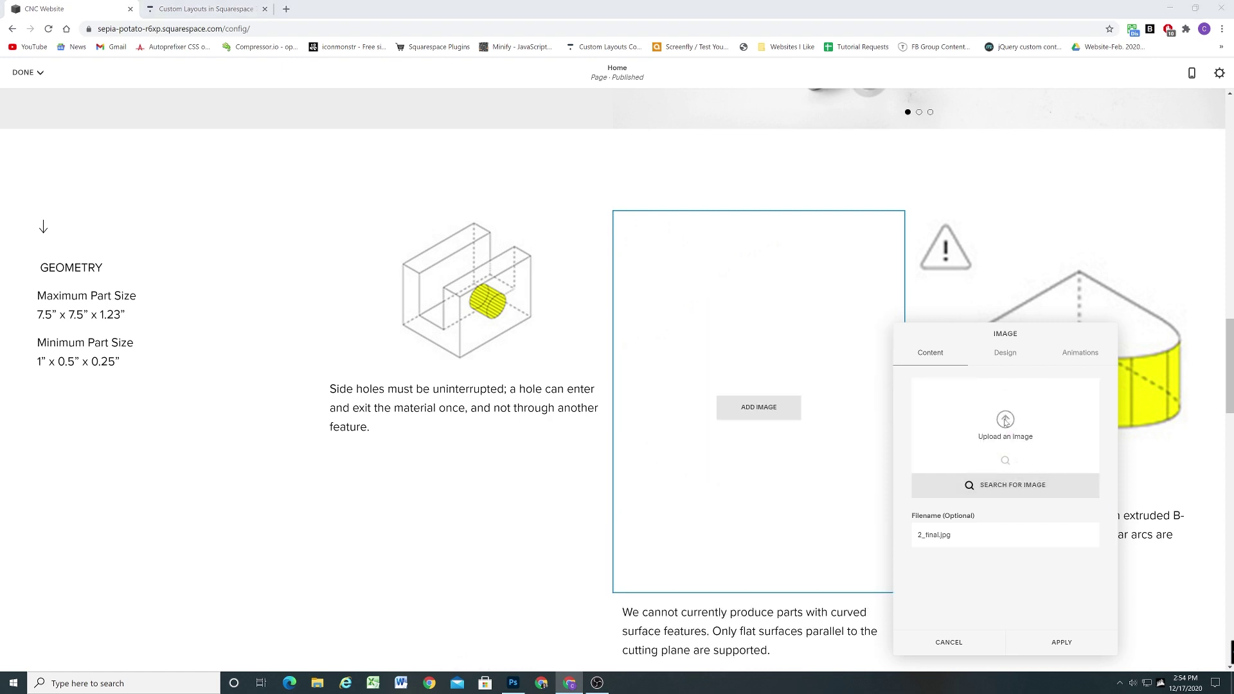
{"action": "left_click", "coordinate": [1006, 420]}
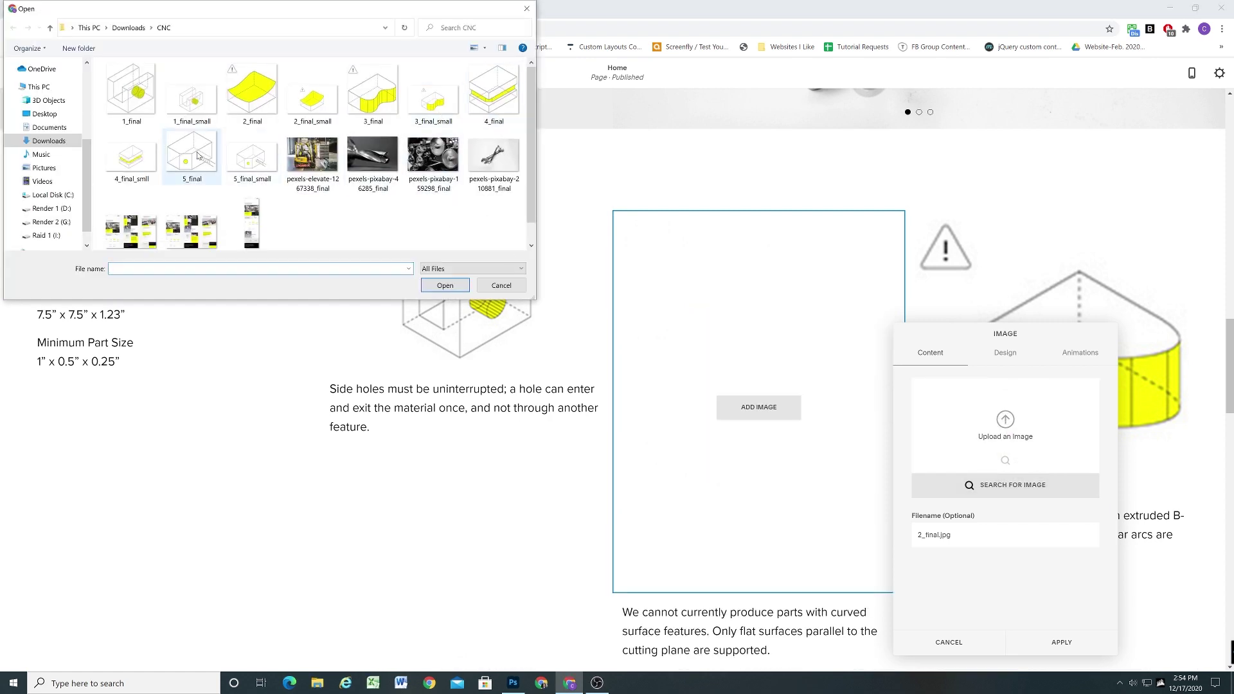
{"action": "double_click", "coordinate": [312, 97]}
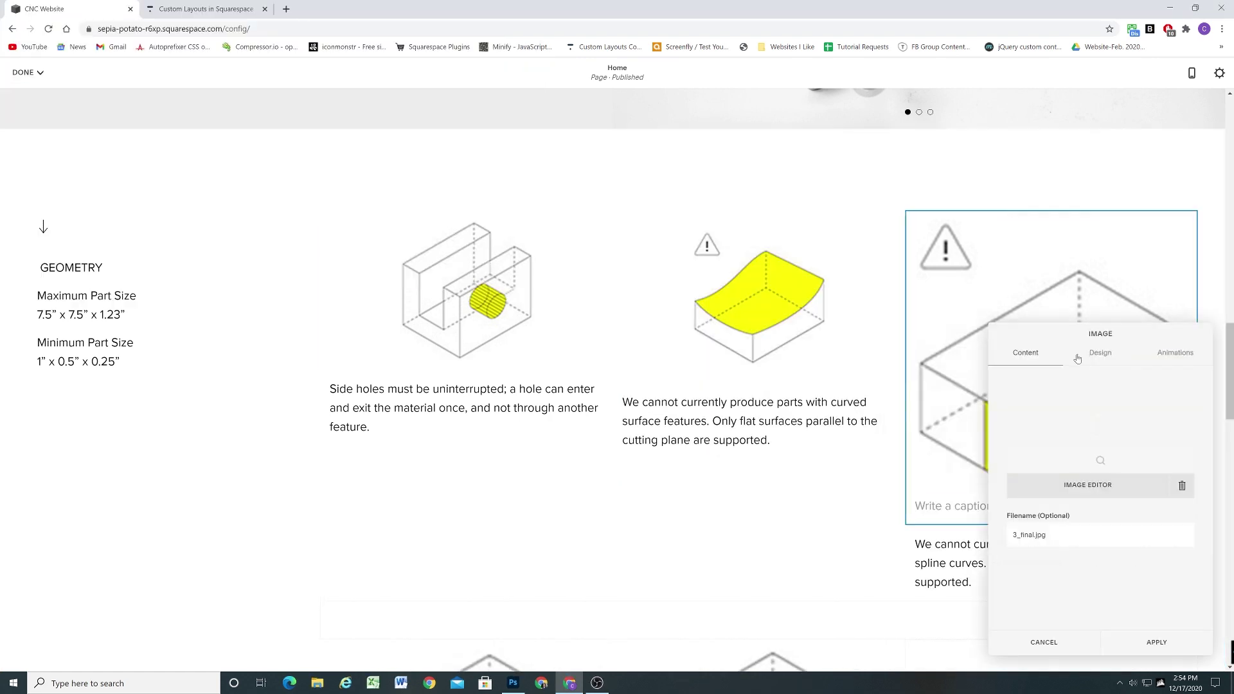
Replace the extruded B-spline image in the geometry section with the file 3_final_small and apply the change.
{"action": "left_click", "coordinate": [1100, 419]}
{"action": "double_click", "coordinate": [437, 108]}
{"action": "left_click", "coordinate": [882, 283]}
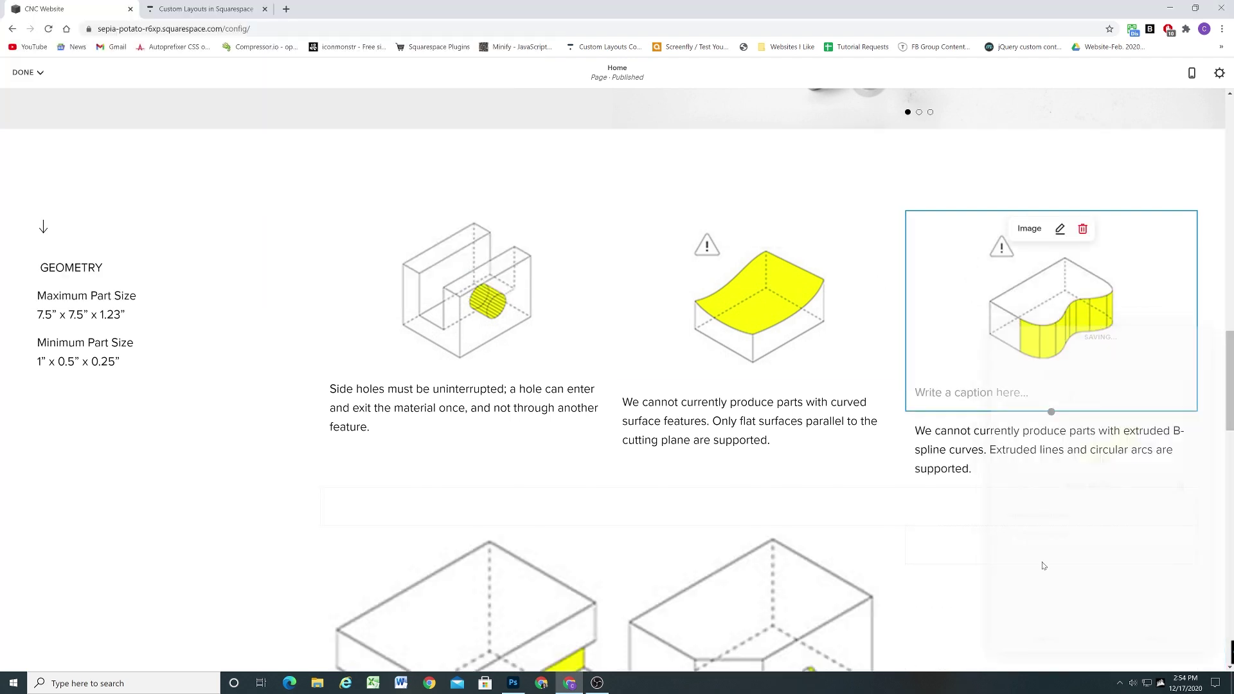
Replace the first image in the second geometry row with the file 4_final_smll.
{"action": "scroll", "coordinate": [578, 322], "scroll_direction": "down", "scroll_amount": 3}
{"action": "scroll", "coordinate": [483, 277], "scroll_direction": "up", "scroll_amount": 2}
{"action": "scroll", "coordinate": [483, 277], "scroll_direction": "down", "scroll_amount": 3}
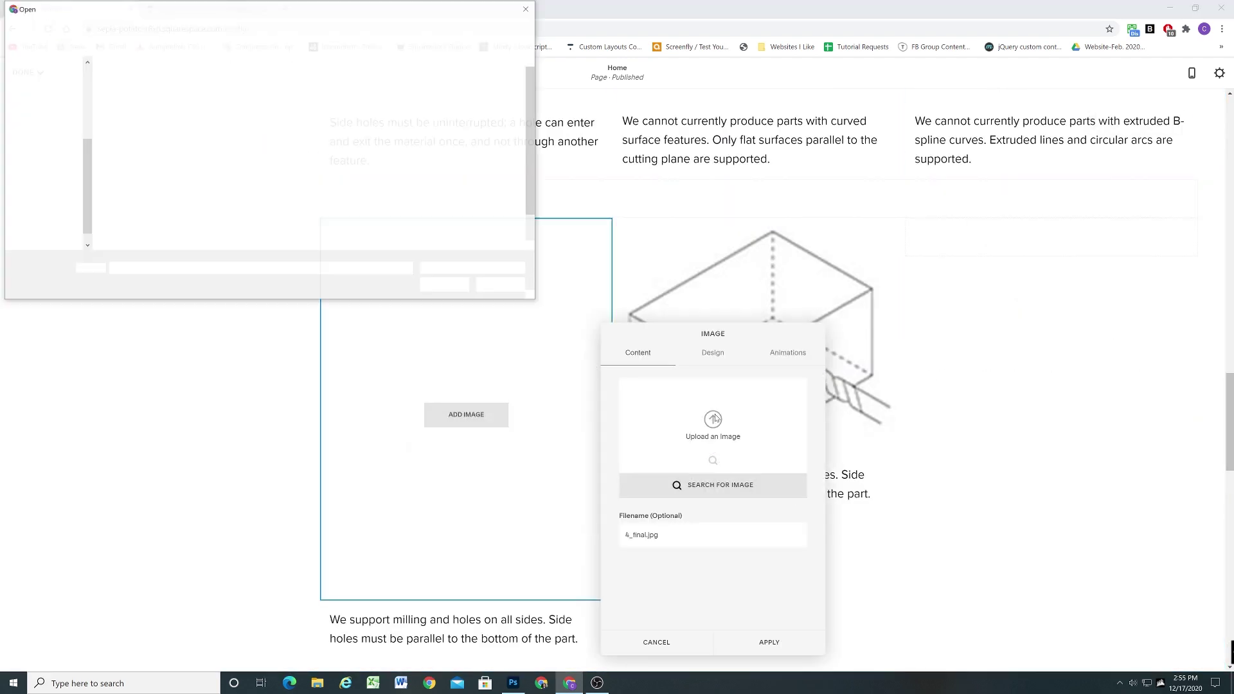
{"action": "double_click", "coordinate": [437, 122]}
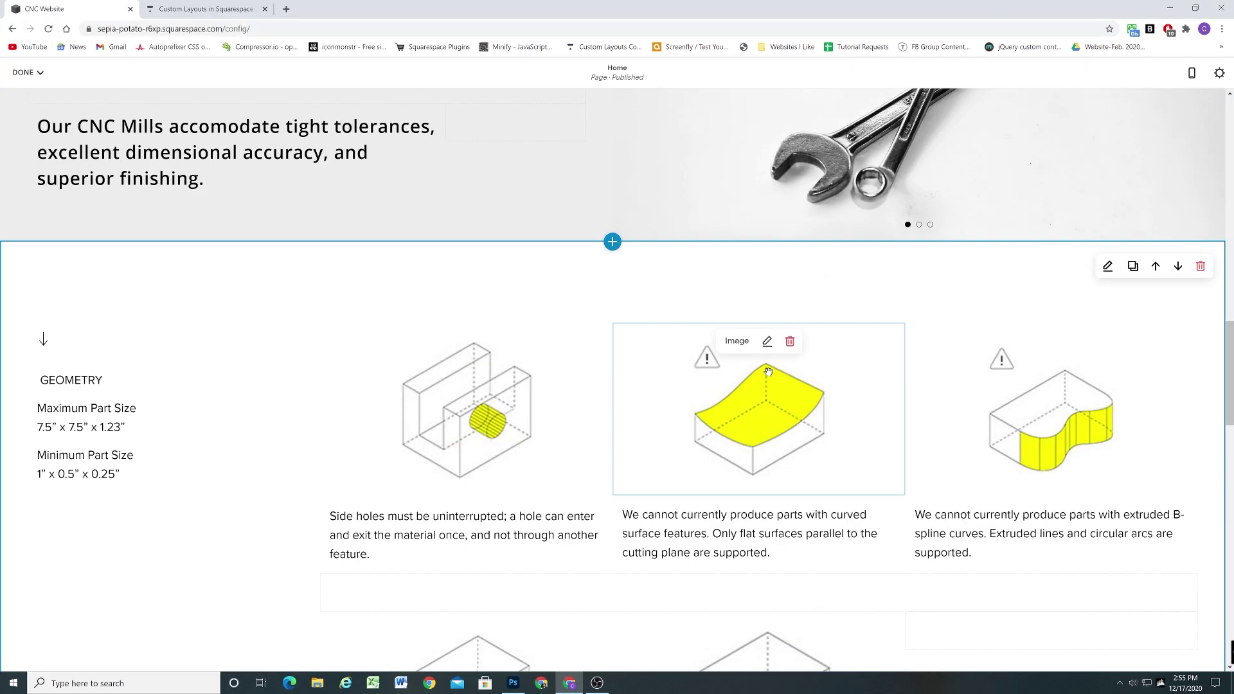
Save the homepage and open it in the full-window preview from the header.
{"action": "left_click", "coordinate": [24, 72]}
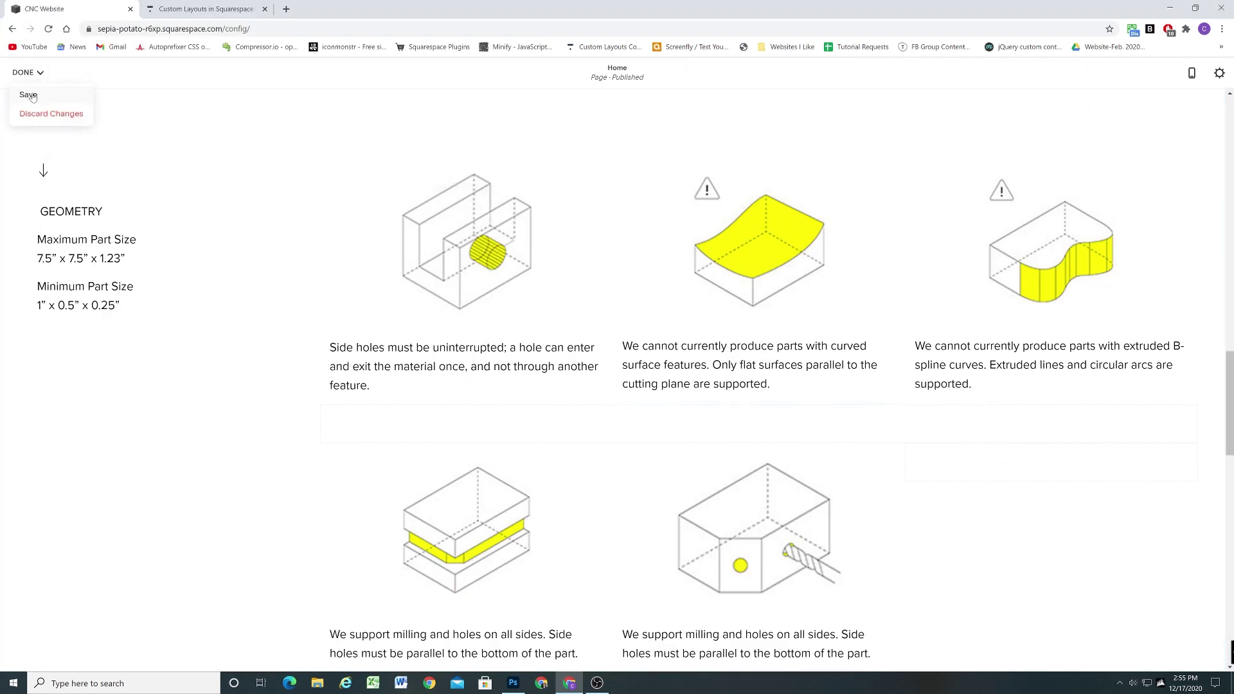
{"action": "left_click", "coordinate": [31, 94]}
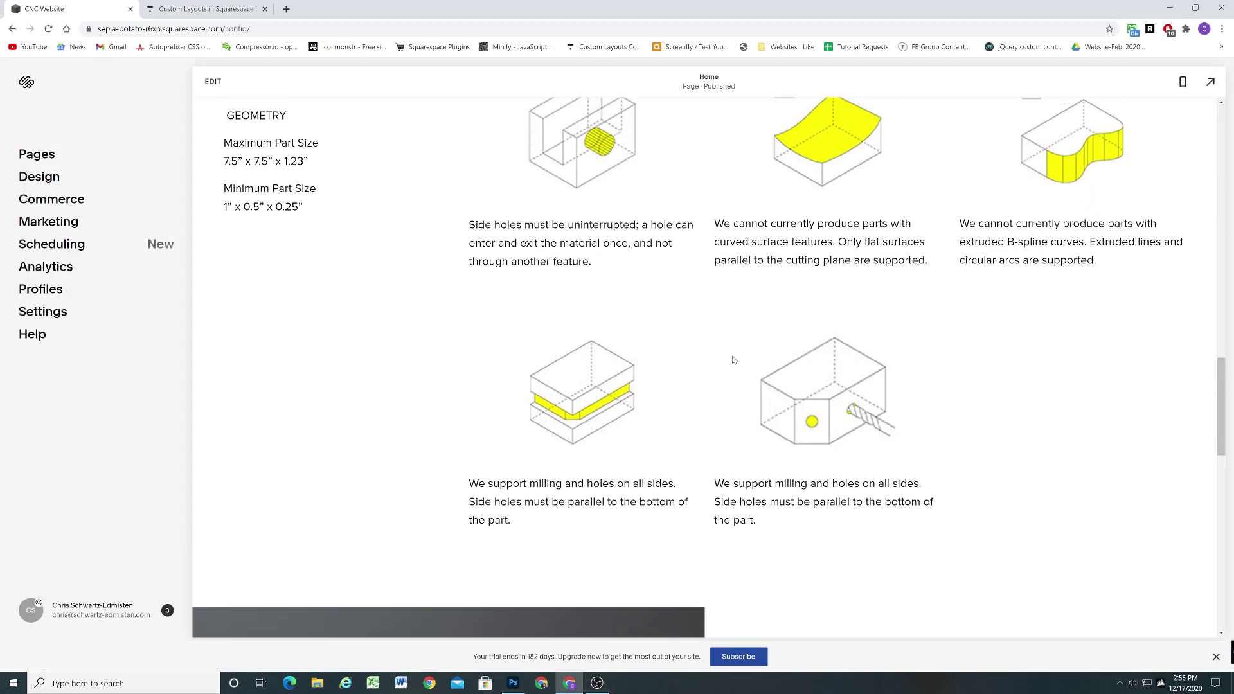
{"action": "scroll", "coordinate": [730, 364], "scroll_direction": "up", "scroll_amount": 12}
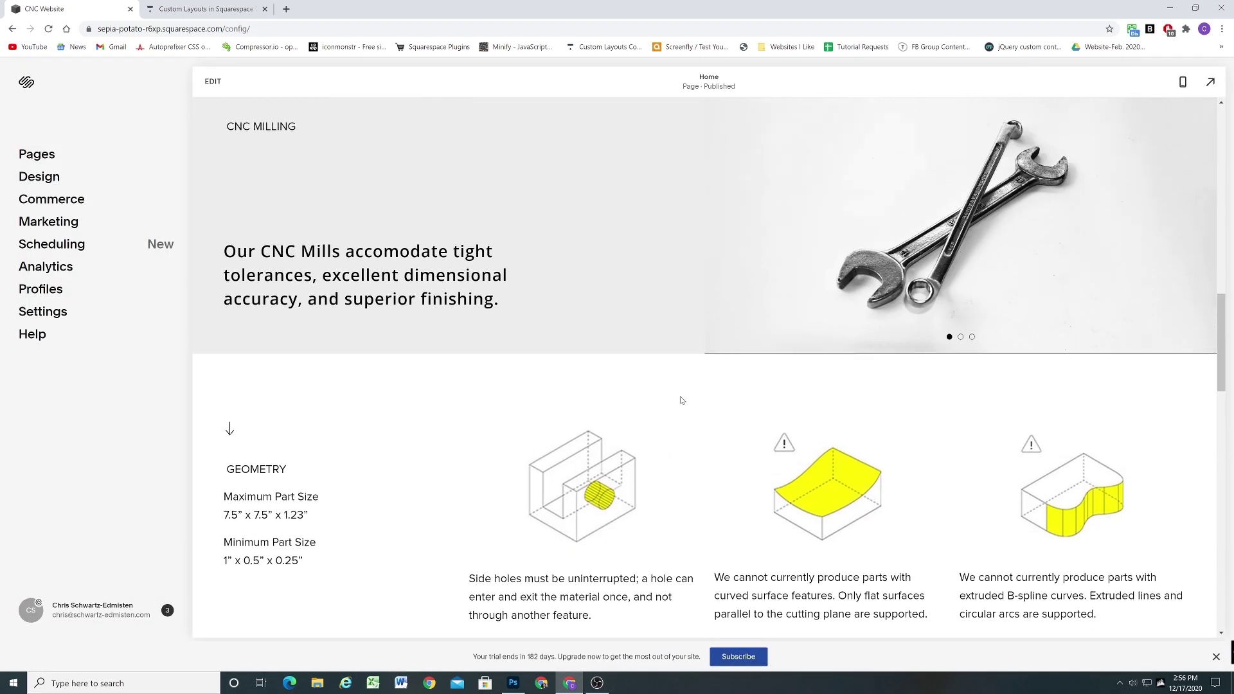
{"action": "scroll", "coordinate": [665, 383], "scroll_direction": "up", "scroll_amount": 7}
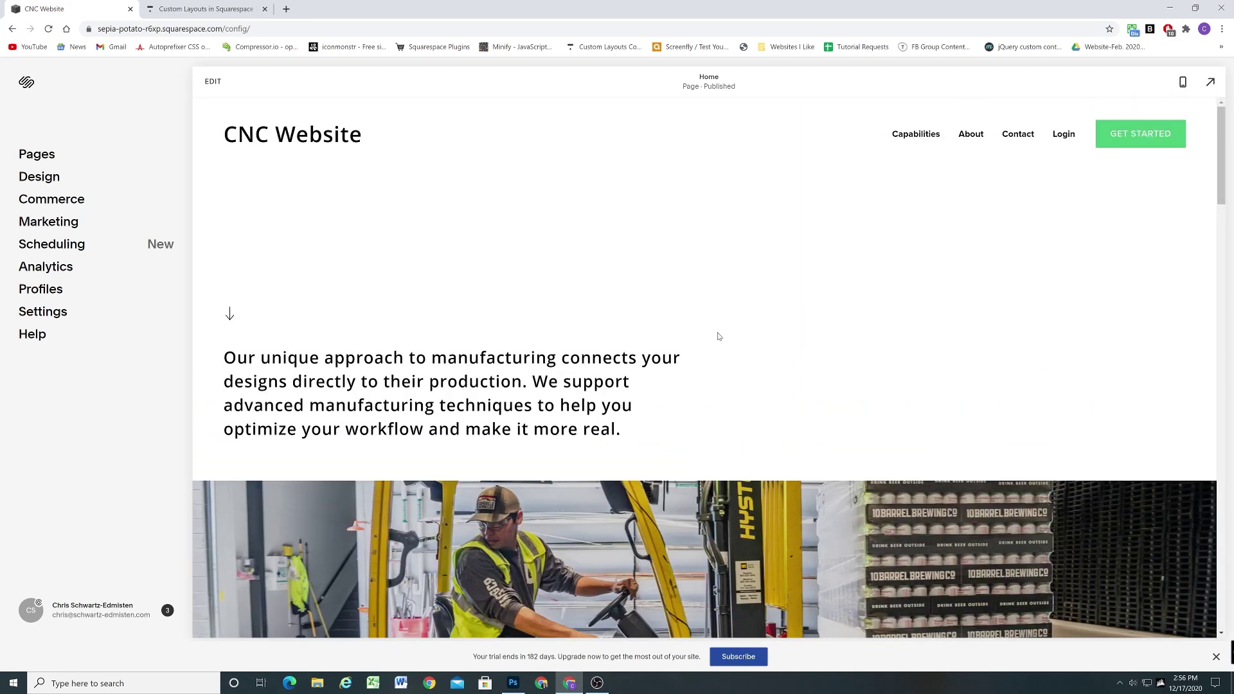
{"action": "key", "text": "Escape"}
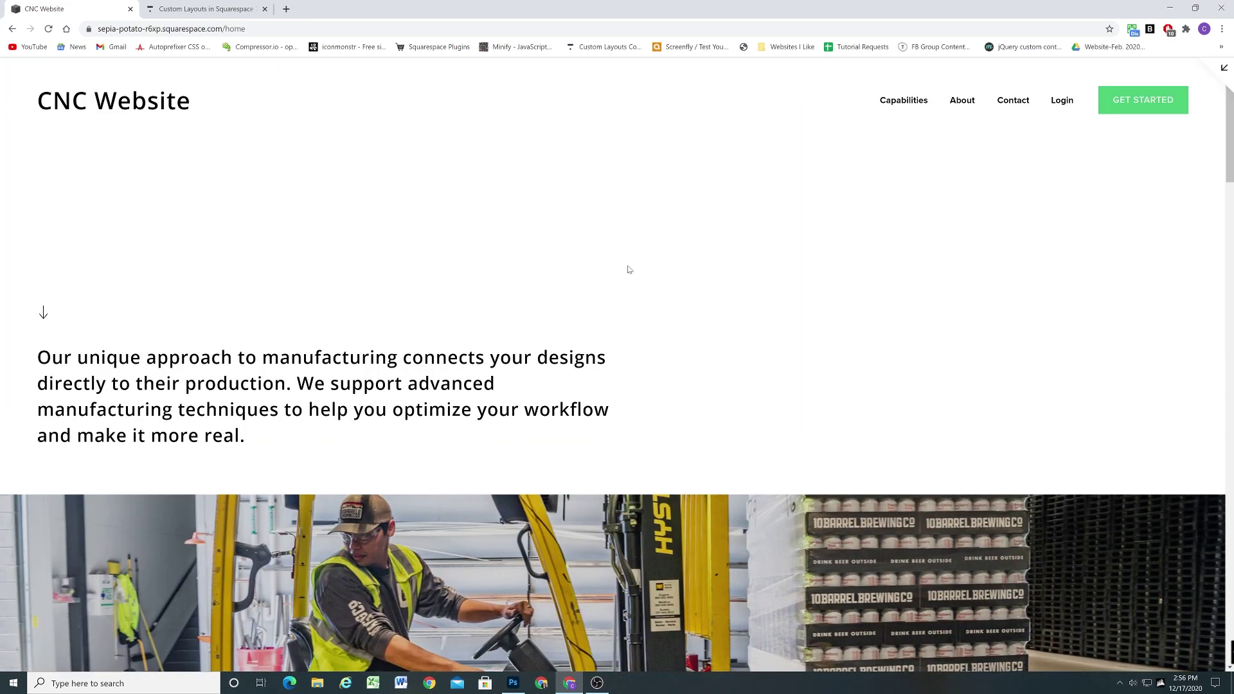
Review the homepage from the header through the geometry section and text boxes to the closing quote.
{"action": "scroll", "coordinate": [629, 269], "scroll_direction": "down", "scroll_amount": 15}
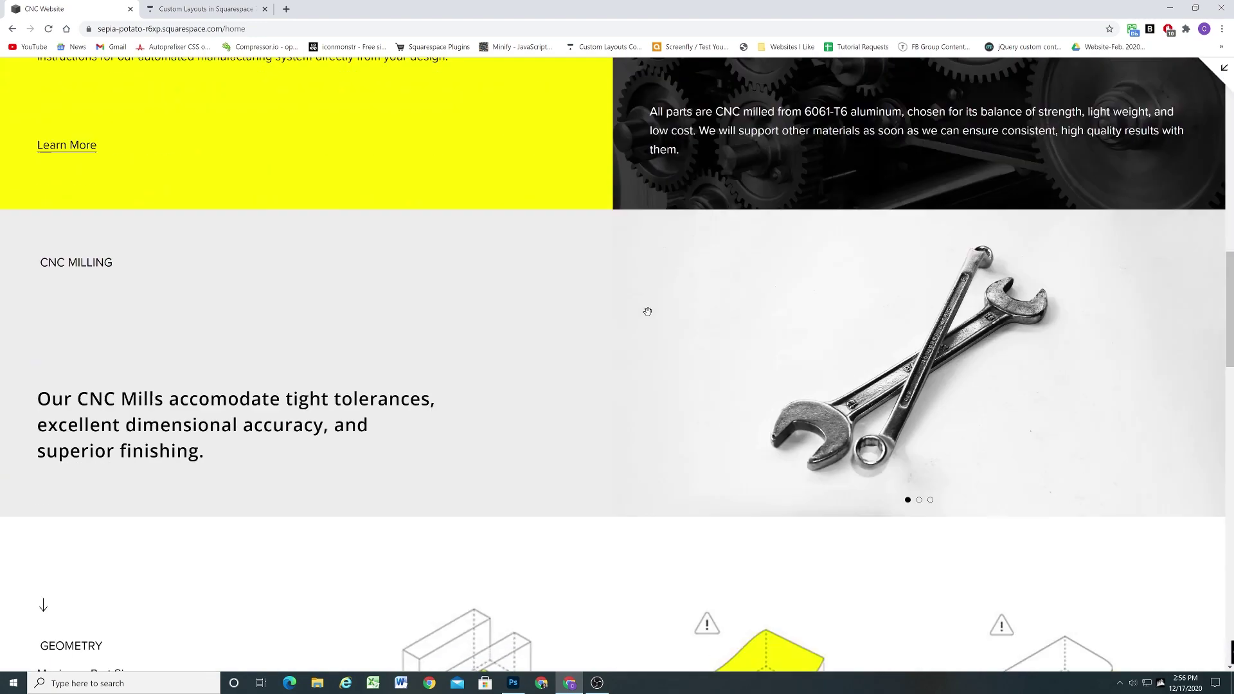
{"action": "scroll", "coordinate": [648, 312], "scroll_direction": "down", "scroll_amount": 12}
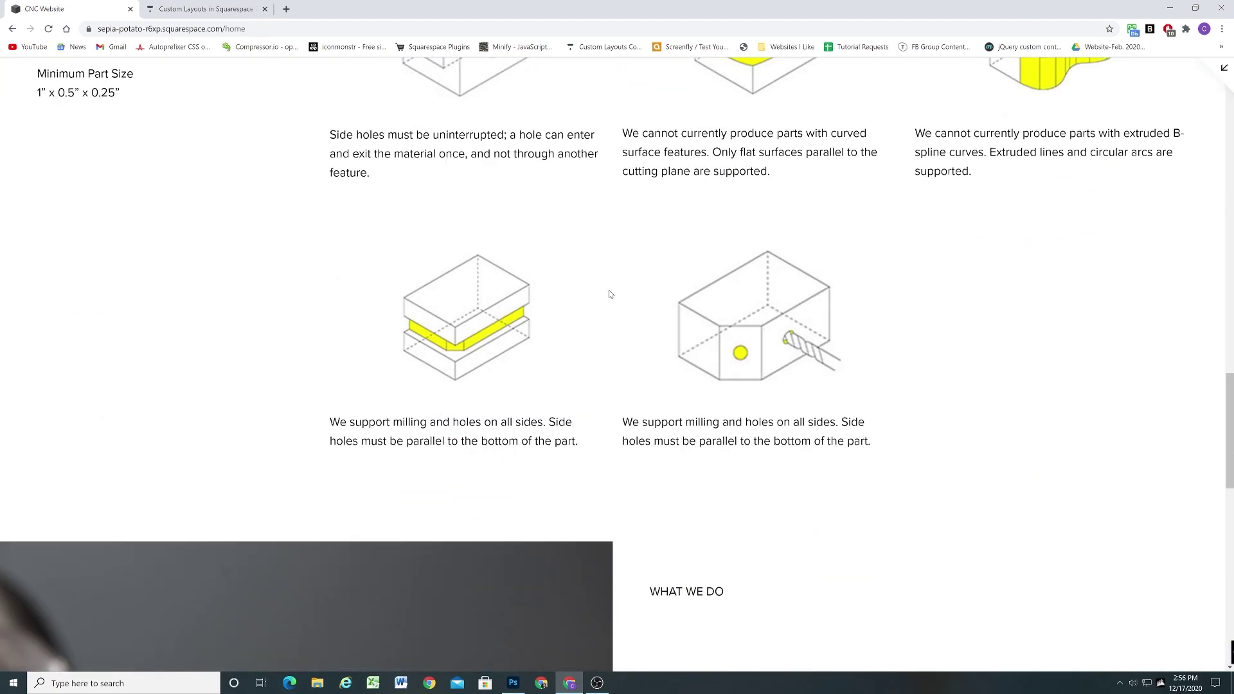
{"action": "scroll", "coordinate": [610, 294], "scroll_direction": "down", "scroll_amount": 13}
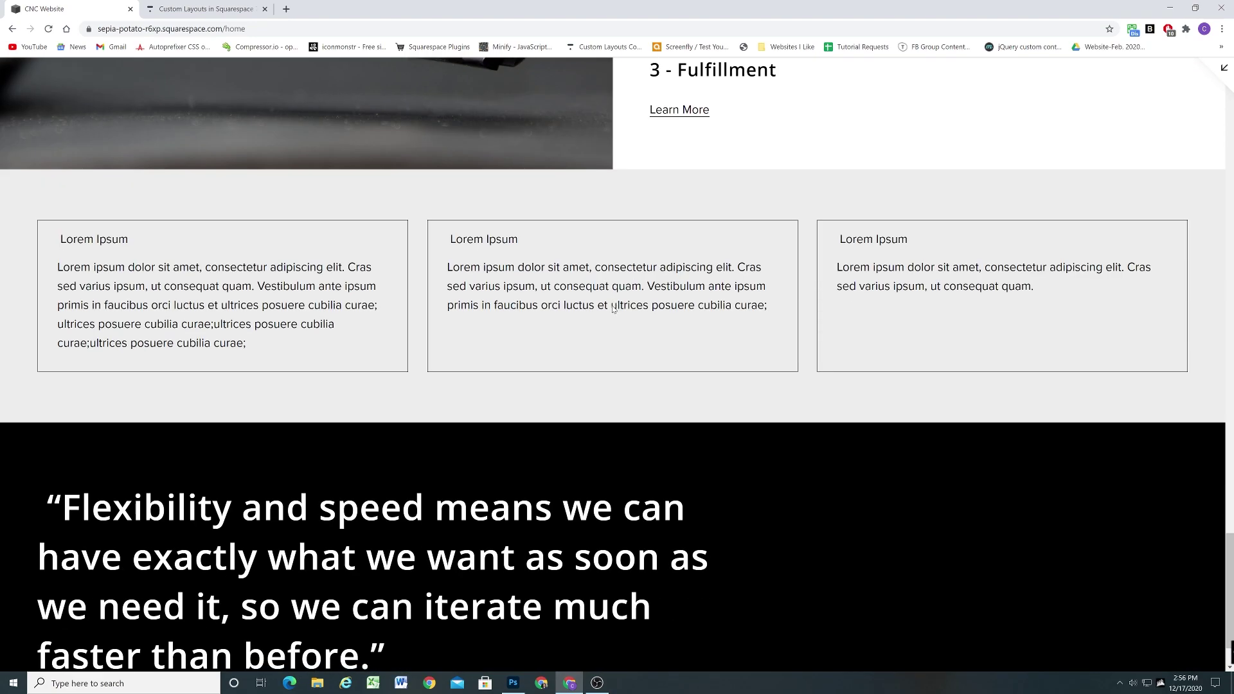
Shrink the browser window to about half the screen width and switch the CNC Milling slideshow to its second slide and back.
{"action": "scroll", "coordinate": [613, 308], "scroll_direction": "down", "scroll_amount": 2}
{"action": "scroll", "coordinate": [620, 358], "scroll_direction": "up", "scroll_amount": 20}
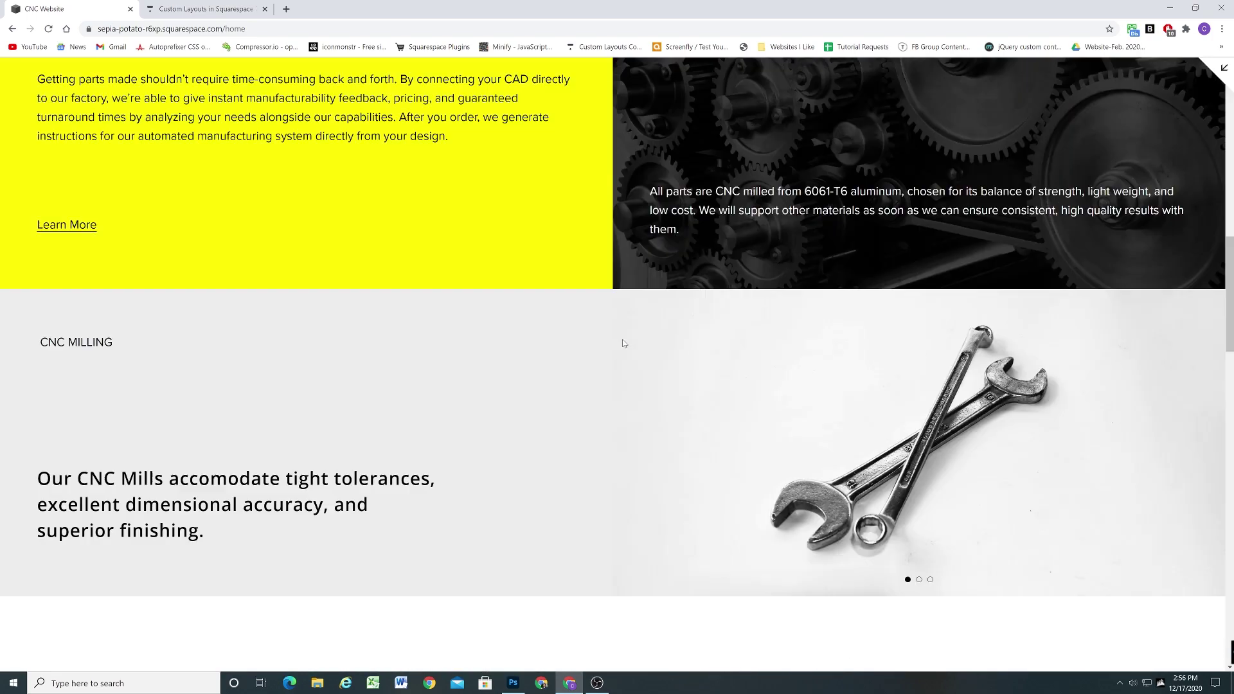
{"action": "scroll", "coordinate": [623, 343], "scroll_direction": "up", "scroll_amount": 7}
{"action": "key", "text": "super+Down"}
{"action": "scroll", "coordinate": [464, 195], "scroll_direction": "down", "scroll_amount": 6}
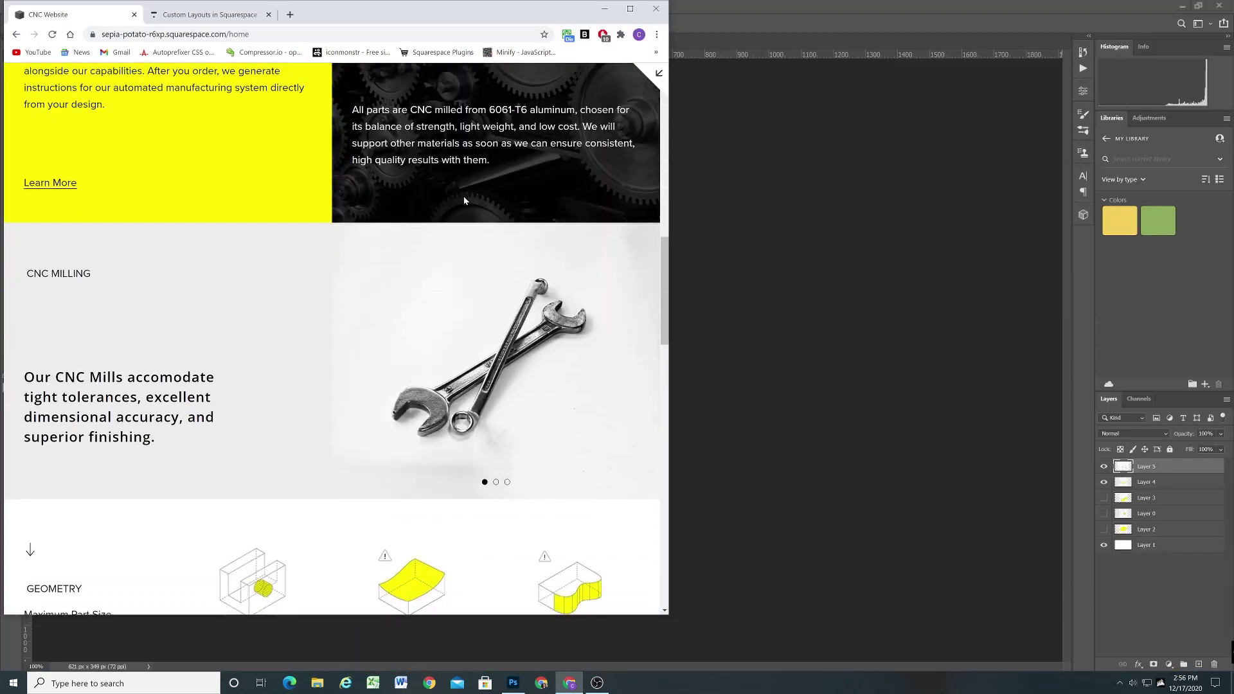
{"action": "scroll", "coordinate": [464, 198], "scroll_direction": "down", "scroll_amount": 3}
{"action": "left_click", "coordinate": [496, 314]}
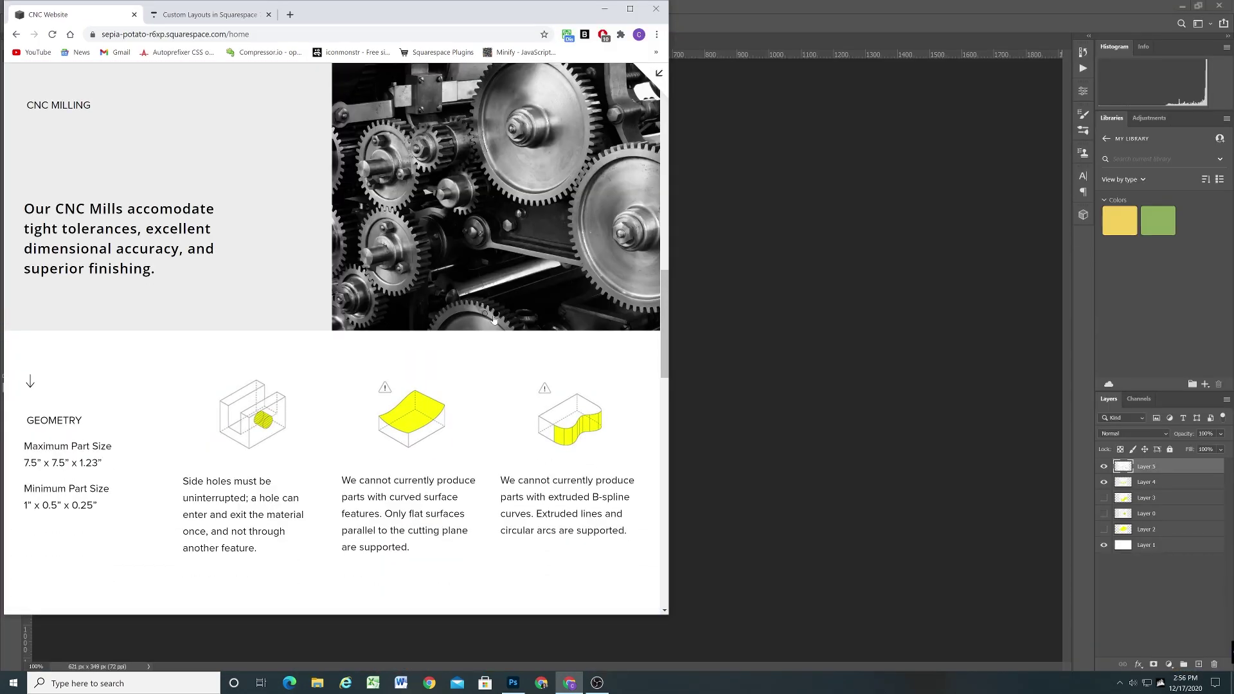
{"action": "left_click", "coordinate": [484, 315]}
Check how the geometry drawings, "What We Do" section and bordered text boxes reflow at the half-screen window width.
{"action": "scroll", "coordinate": [386, 276], "scroll_direction": "down", "scroll_amount": 3}
{"action": "scroll", "coordinate": [306, 260], "scroll_direction": "down", "scroll_amount": 15}
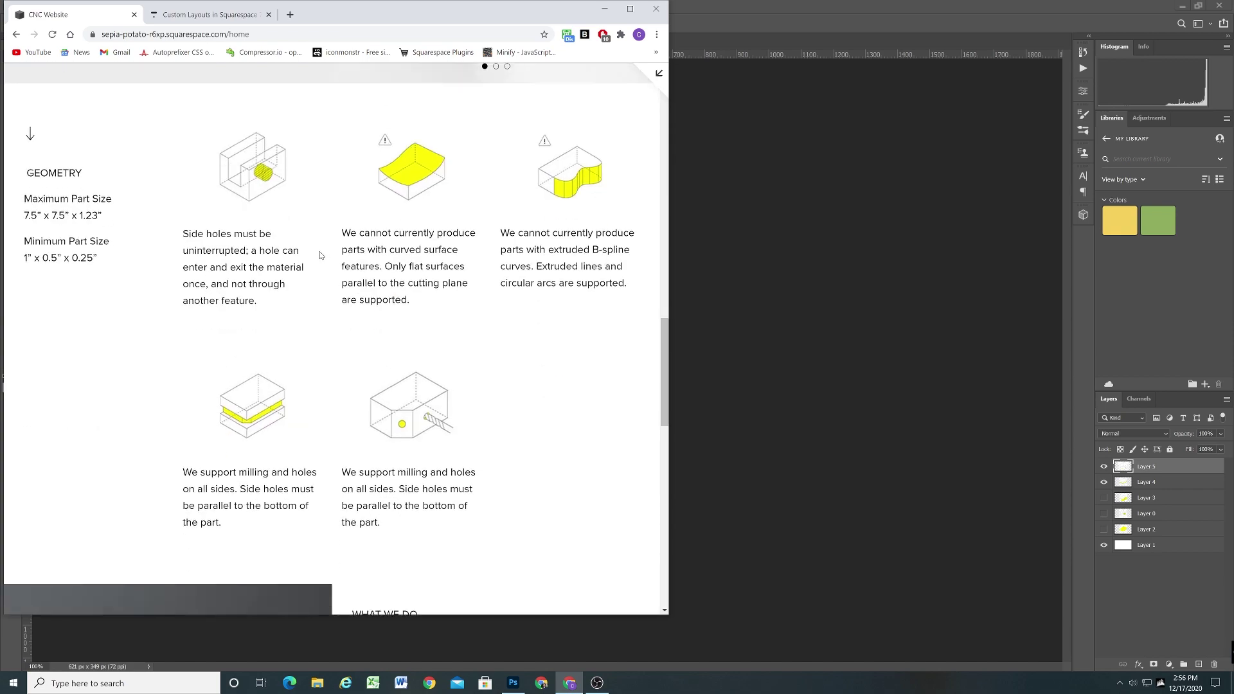
{"action": "scroll", "coordinate": [392, 259], "scroll_direction": "up", "scroll_amount": 5}
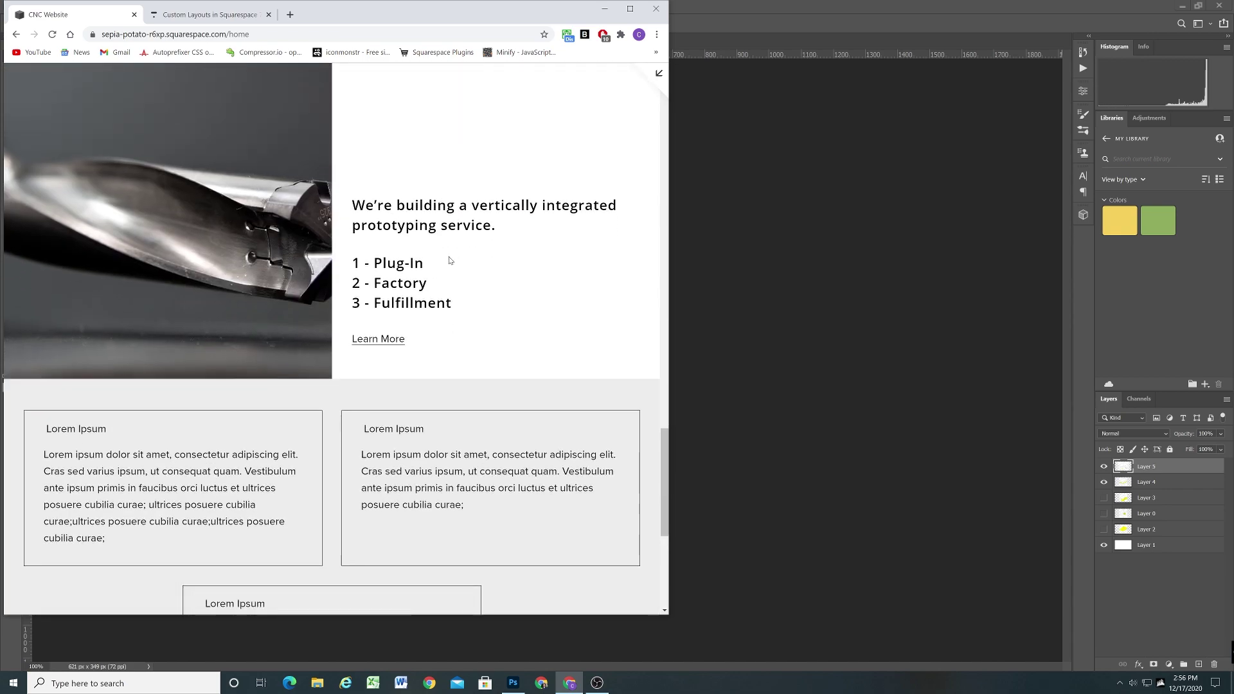
{"action": "scroll", "coordinate": [452, 257], "scroll_direction": "down", "scroll_amount": 6}
{"action": "scroll", "coordinate": [475, 341], "scroll_direction": "up", "scroll_amount": 6}
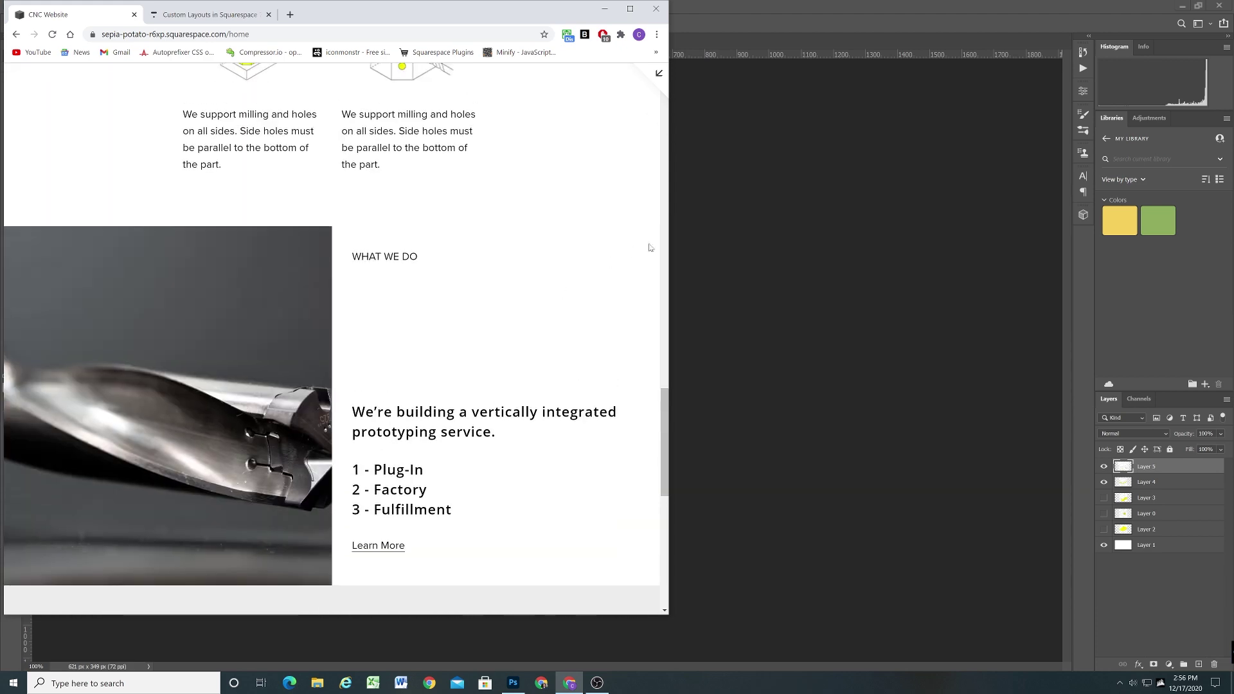
Narrow the browser window to phone width and check the stacked homepage layout, from the geometry drawings to the text boxes and back up.
{"action": "left_click_drag", "start_coordinate": [669, 243], "coordinate": [397, 239]}
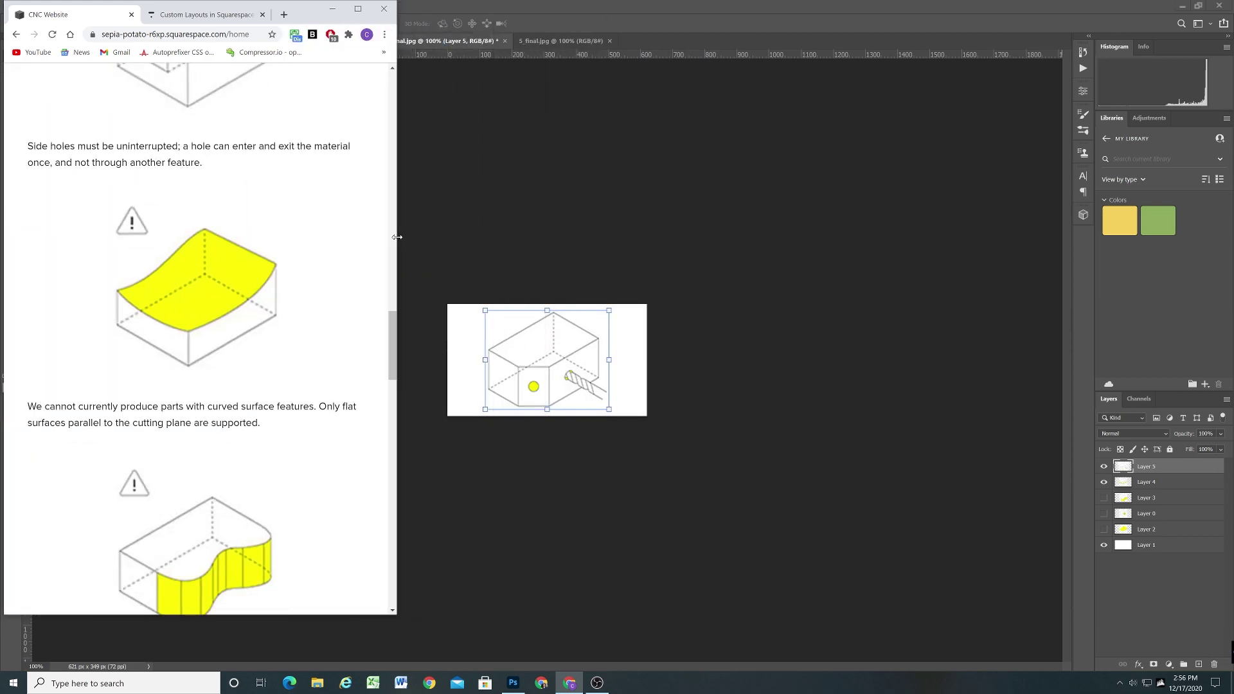
{"action": "scroll", "coordinate": [308, 232], "scroll_direction": "down", "scroll_amount": 4}
{"action": "scroll", "coordinate": [308, 232], "scroll_direction": "down", "scroll_amount": 12}
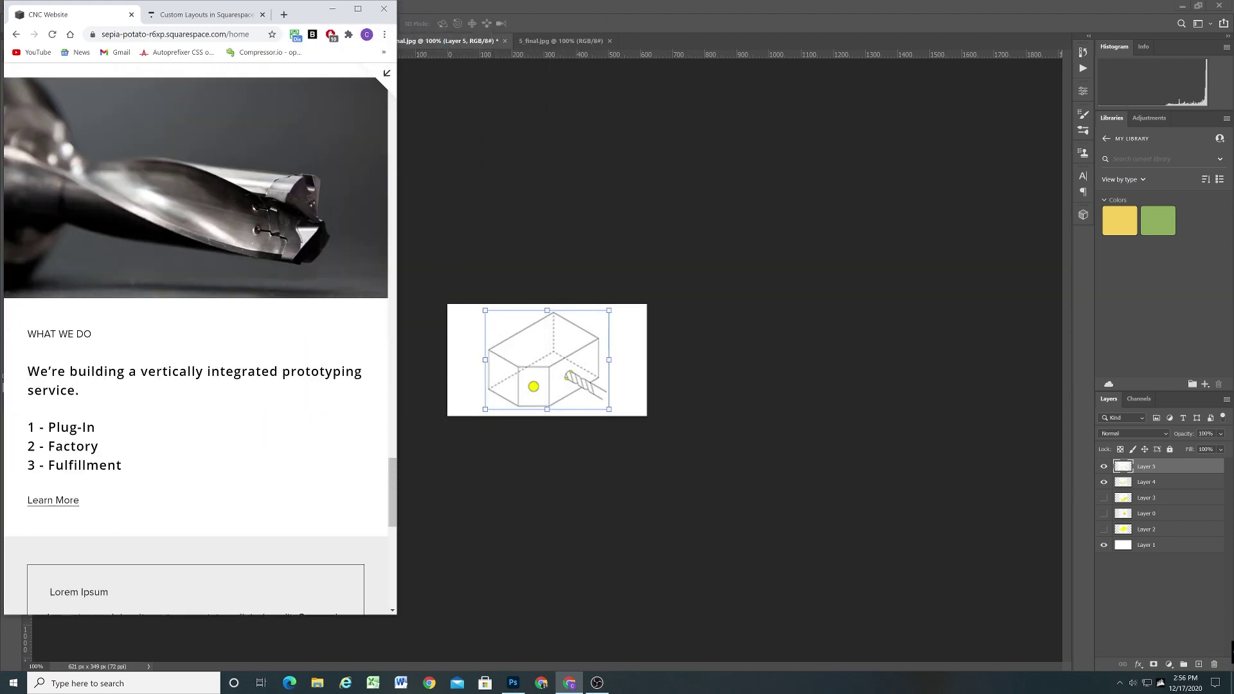
{"action": "scroll", "coordinate": [309, 231], "scroll_direction": "down", "scroll_amount": 2}
{"action": "scroll", "coordinate": [311, 232], "scroll_direction": "up", "scroll_amount": 12}
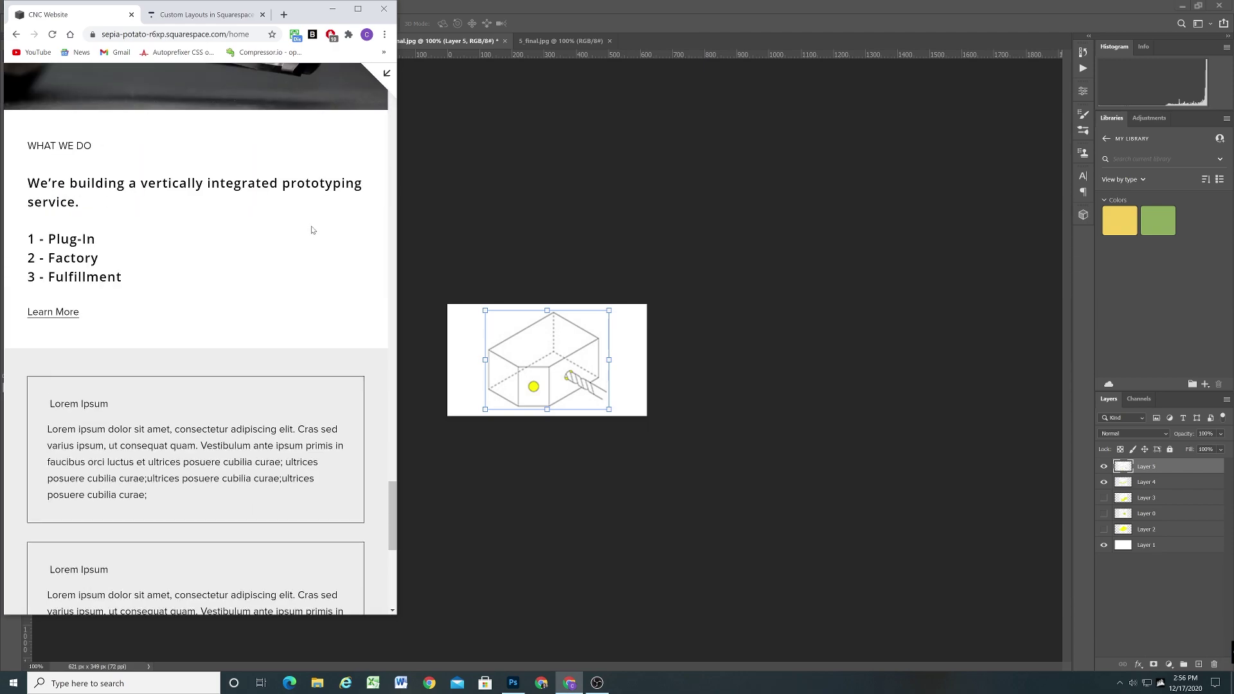
{"action": "scroll", "coordinate": [319, 235], "scroll_direction": "up", "scroll_amount": 15}
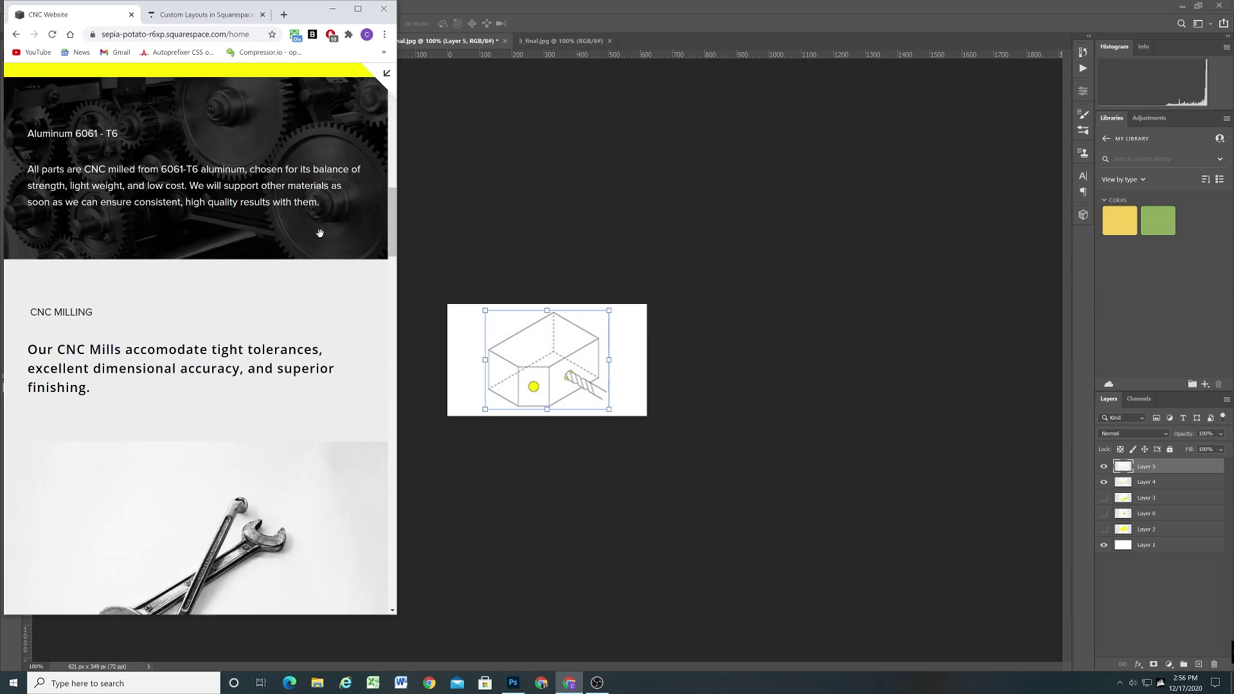
{"action": "scroll", "coordinate": [319, 233], "scroll_direction": "up", "scroll_amount": 4}
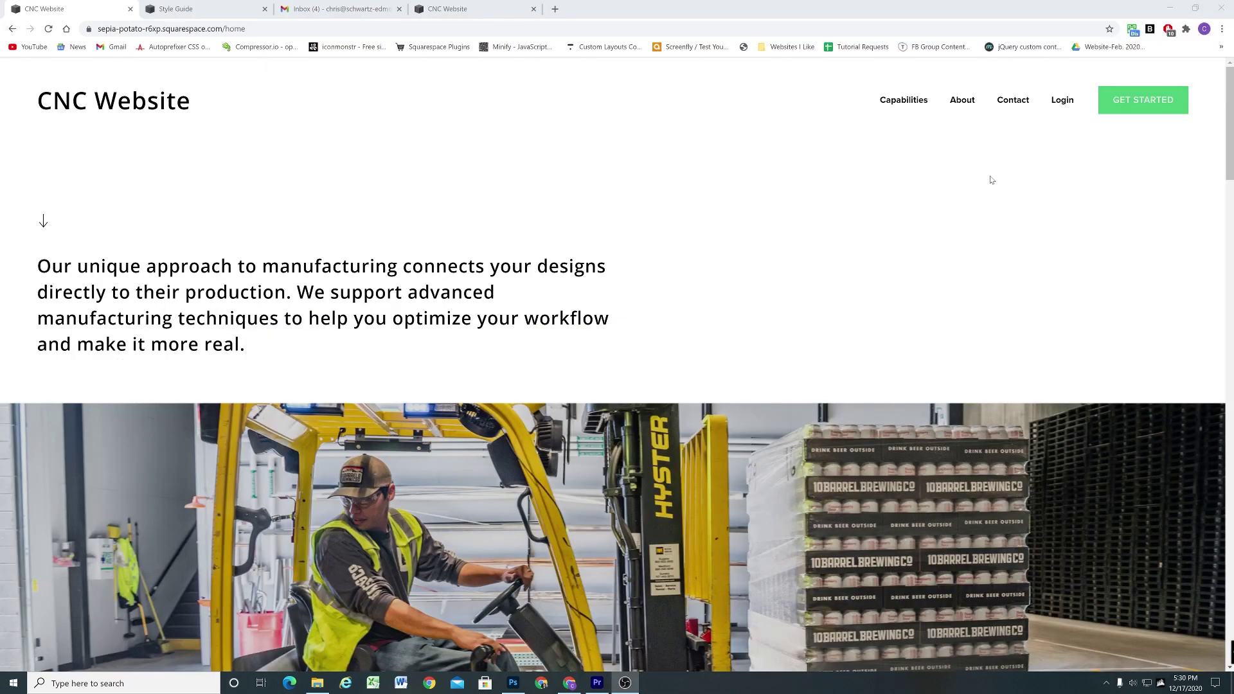
Review the finished homepage at full window width from the header down to the closing quote.
{"action": "left_click_drag", "start_coordinate": [1223, 122], "coordinate": [1230, 615]}
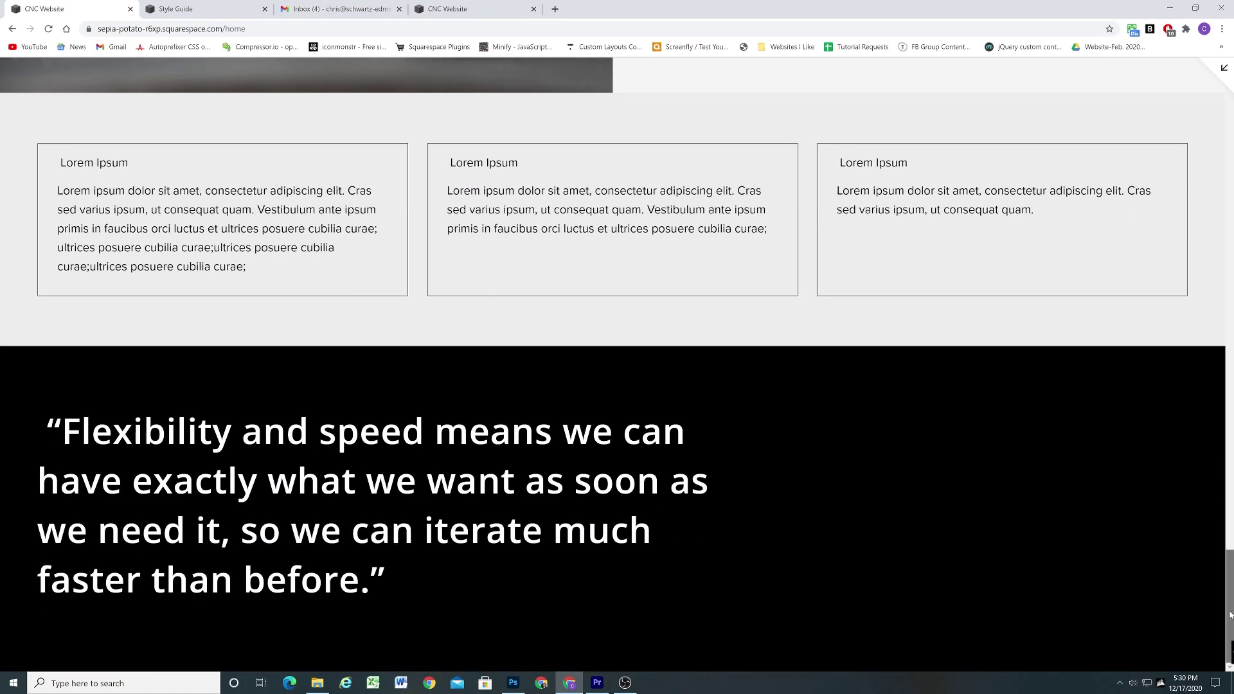